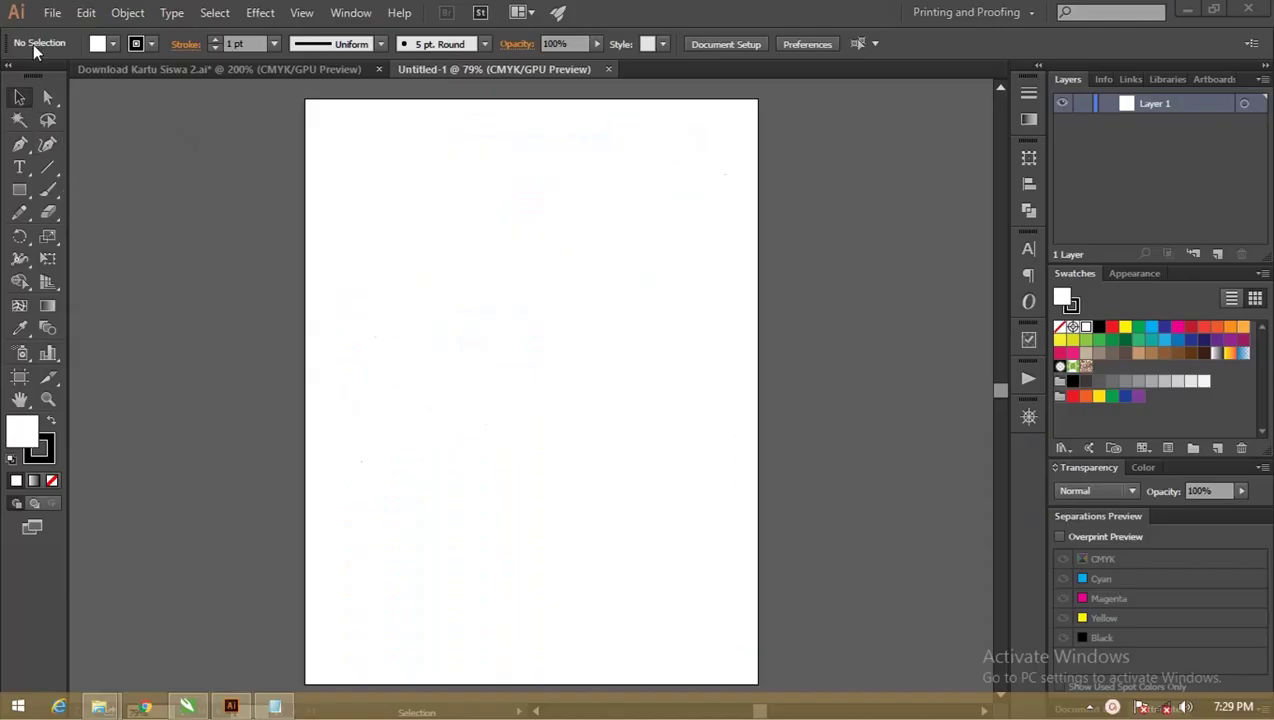
- Open Illustrator's File menu to start a new document
click(50, 14)
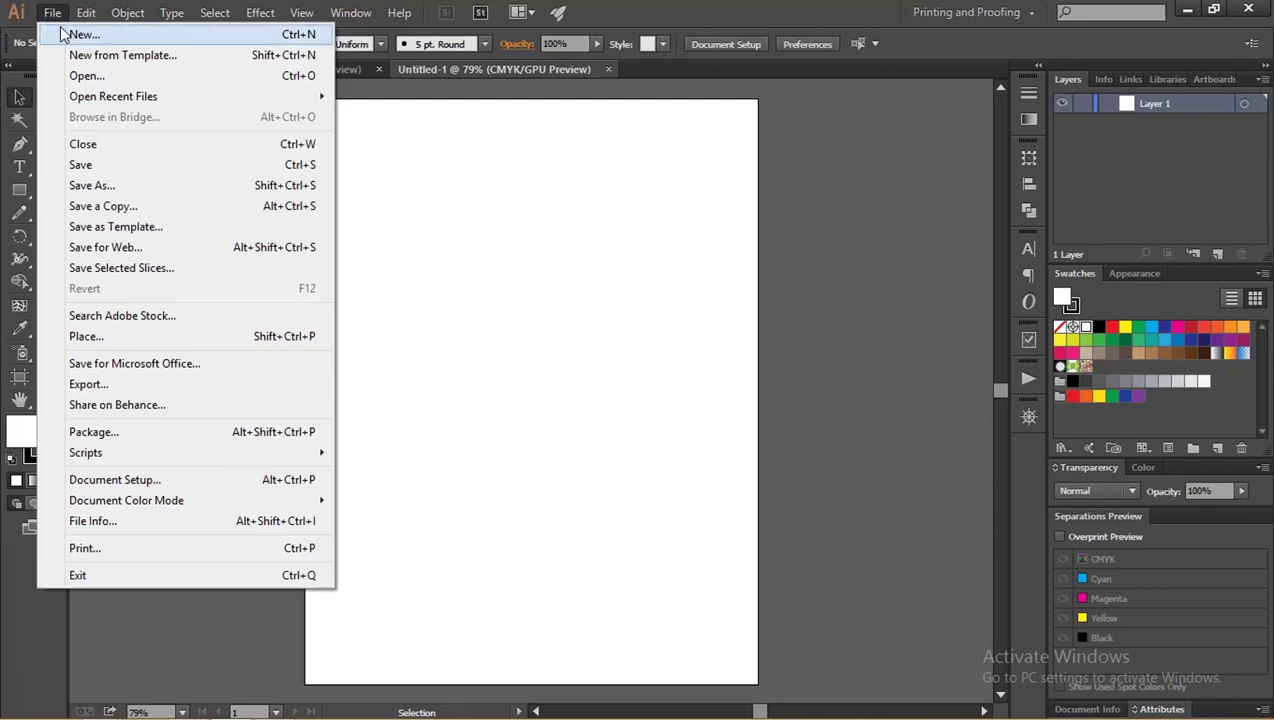
- Create a new 85 × 55 mm document with units set to Millimeters
click(63, 34)
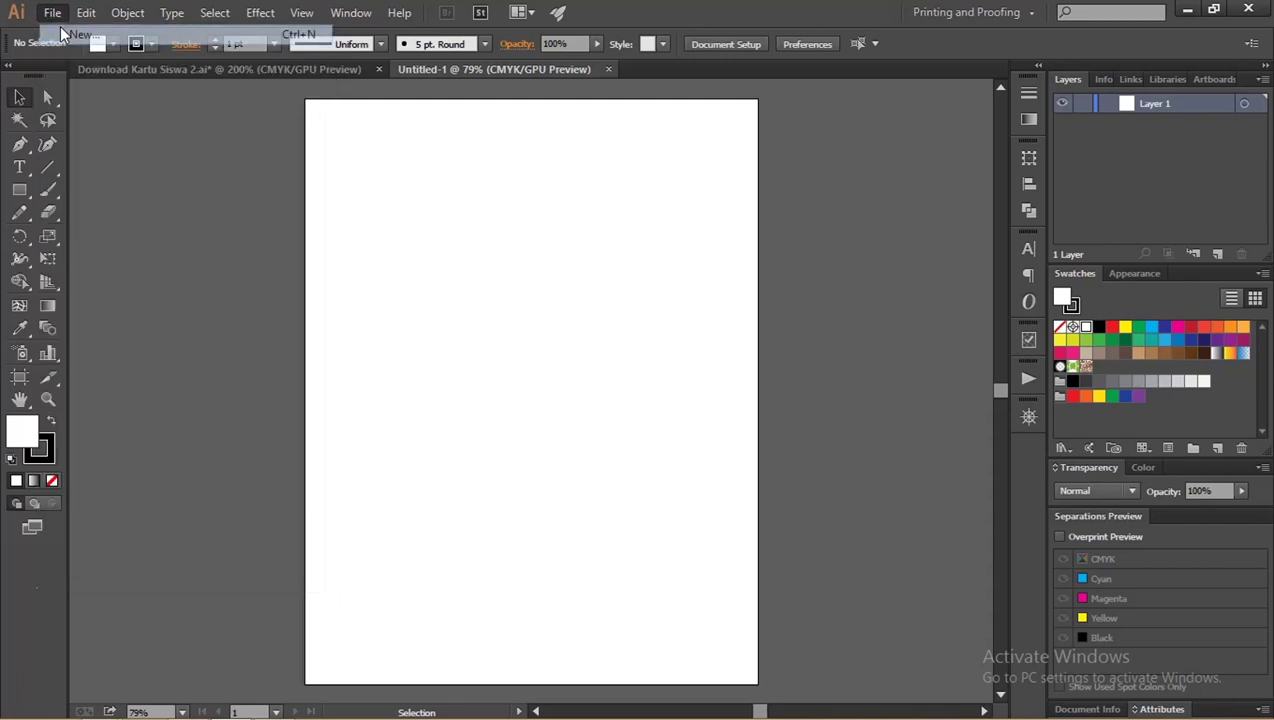
click(446, 249)
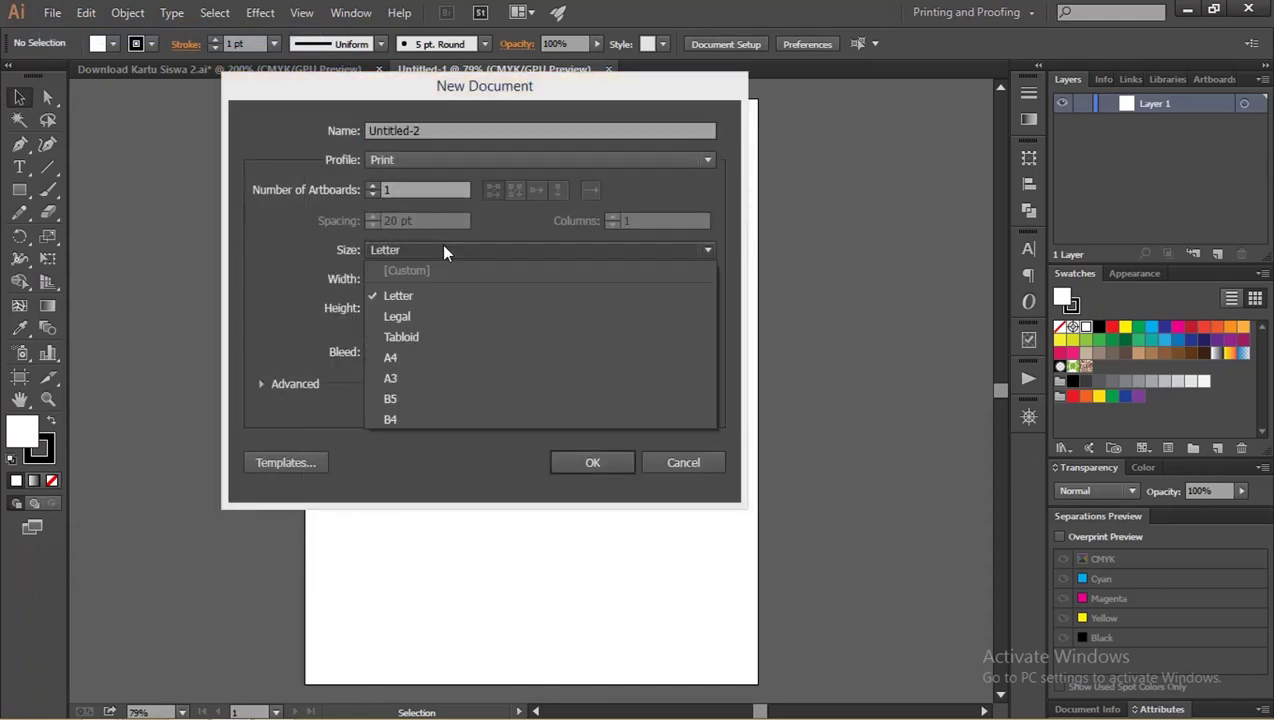
click(446, 252)
click(638, 279)
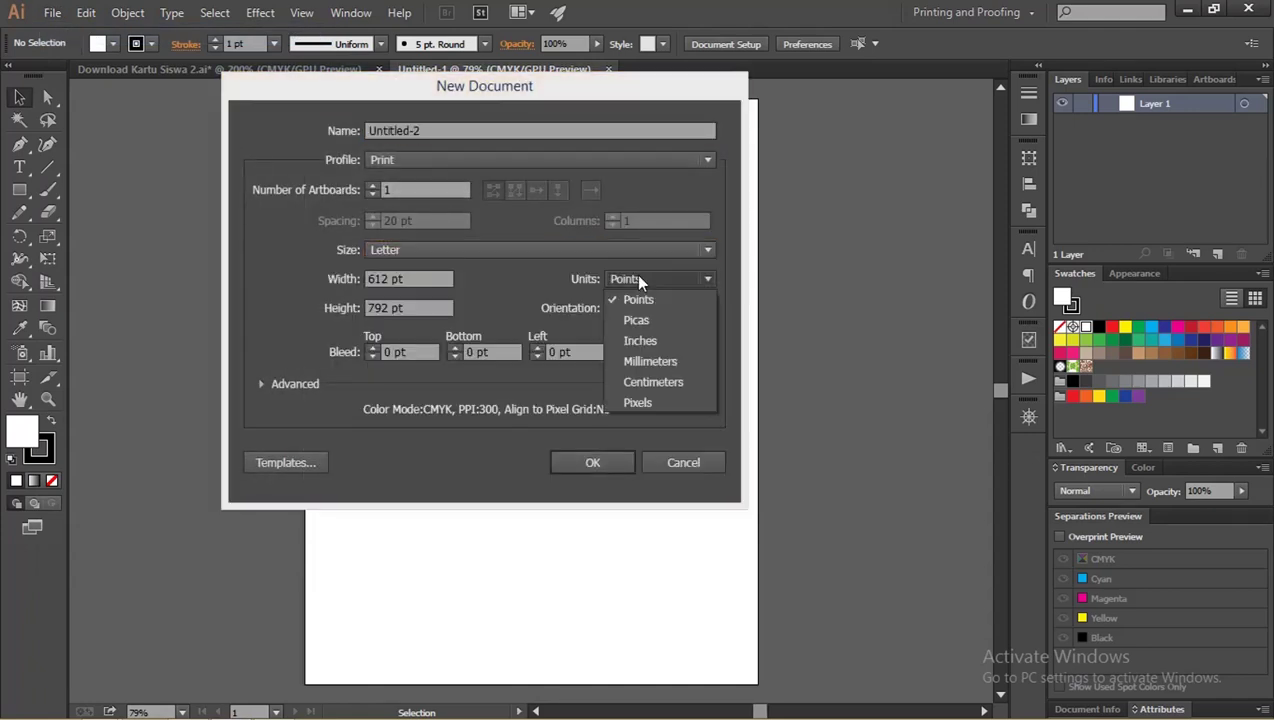
click(650, 361)
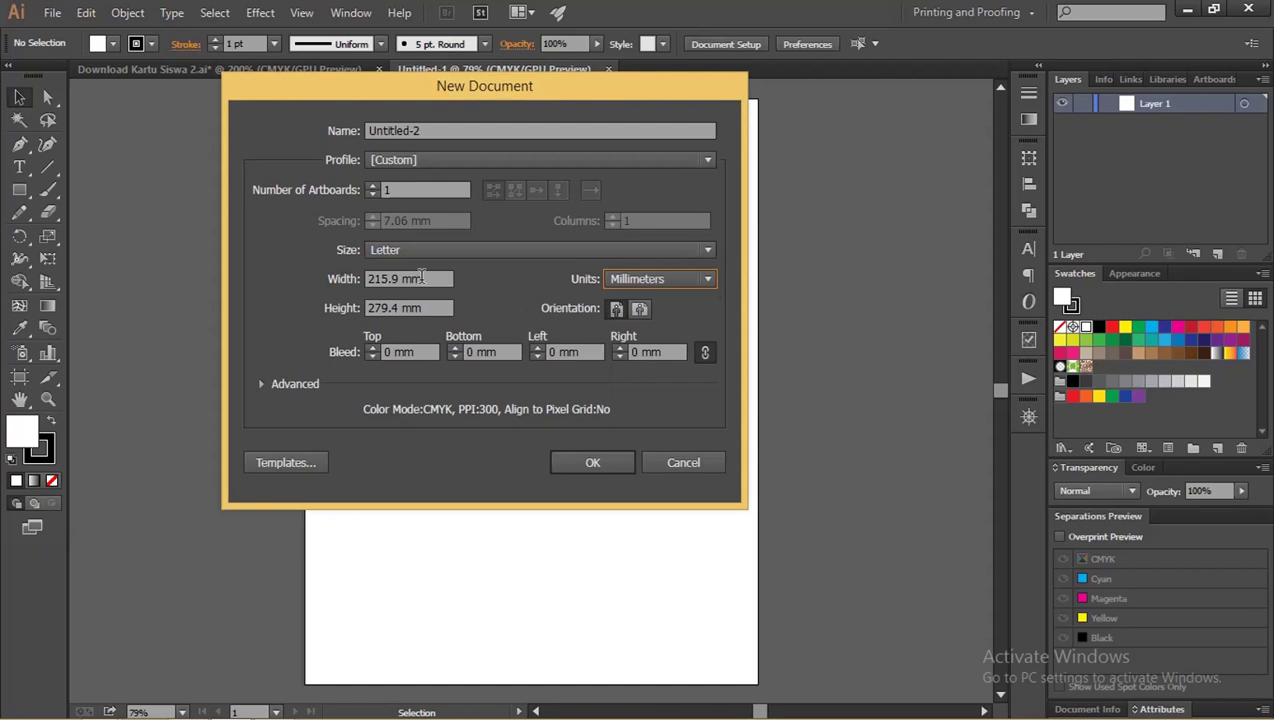
drag(421, 278, 268, 279)
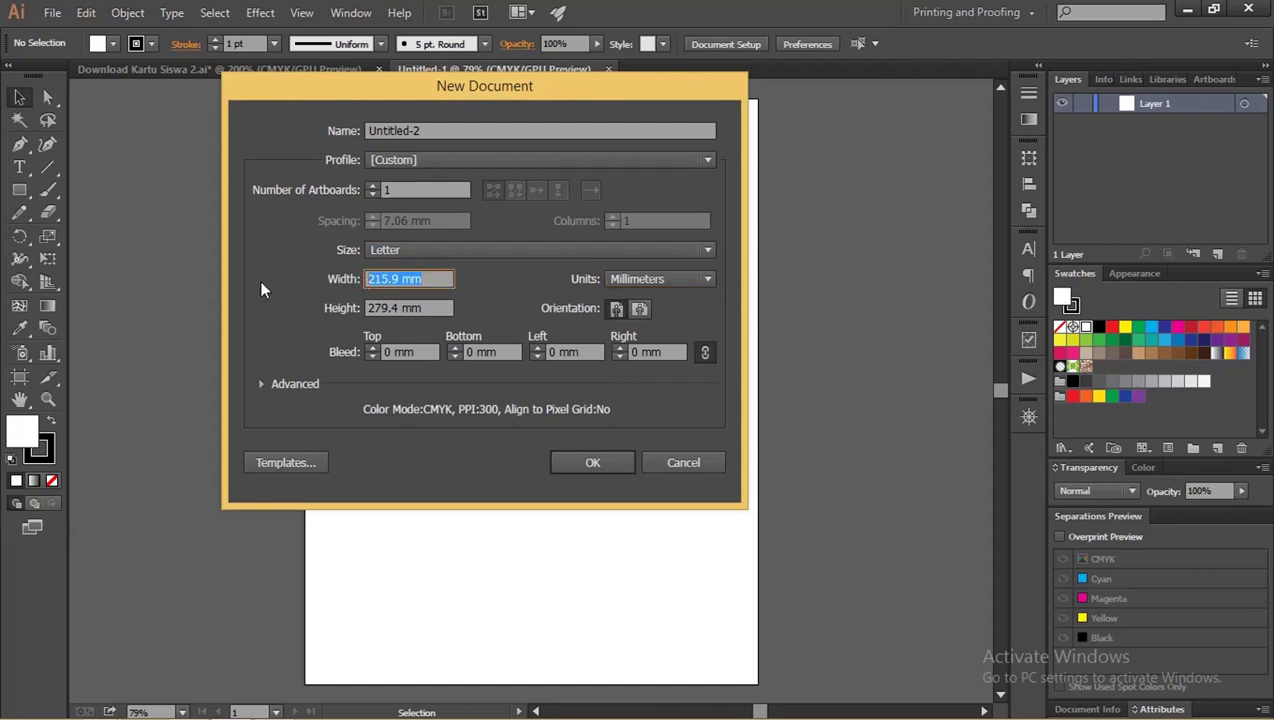
text(55)
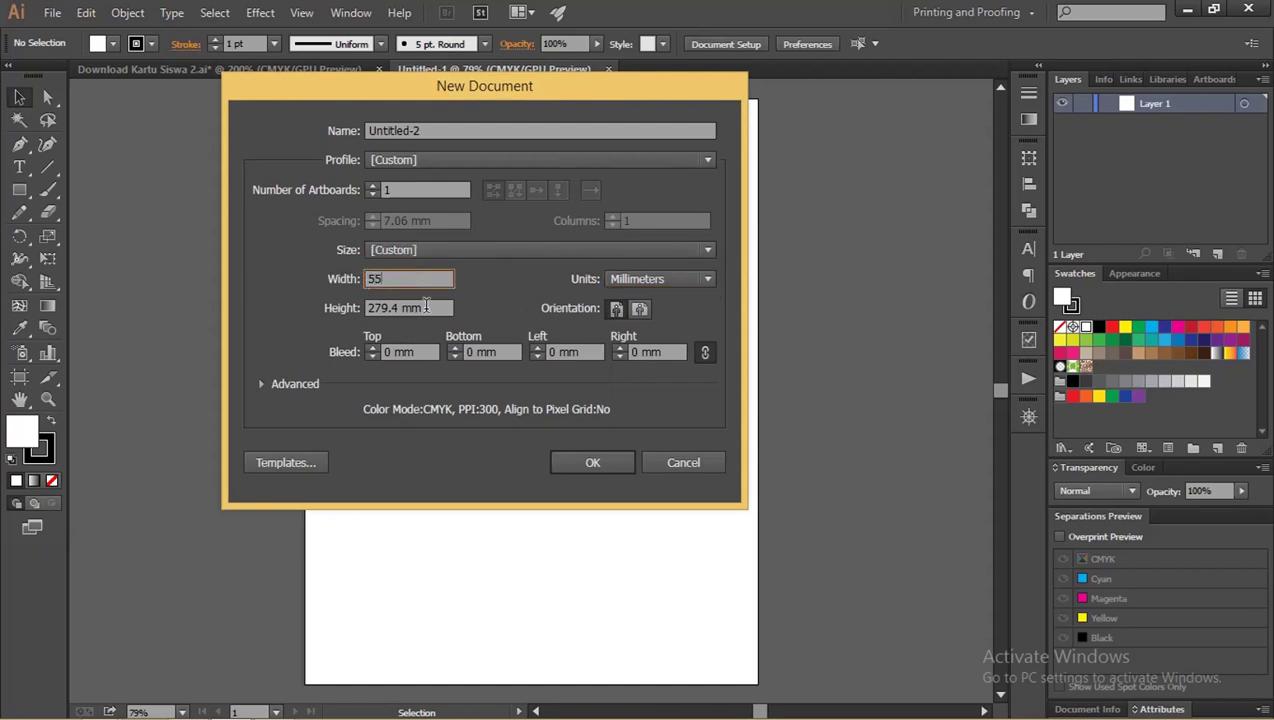
drag(410, 284, 312, 260)
text(8)
text(5)
drag(431, 312, 285, 296)
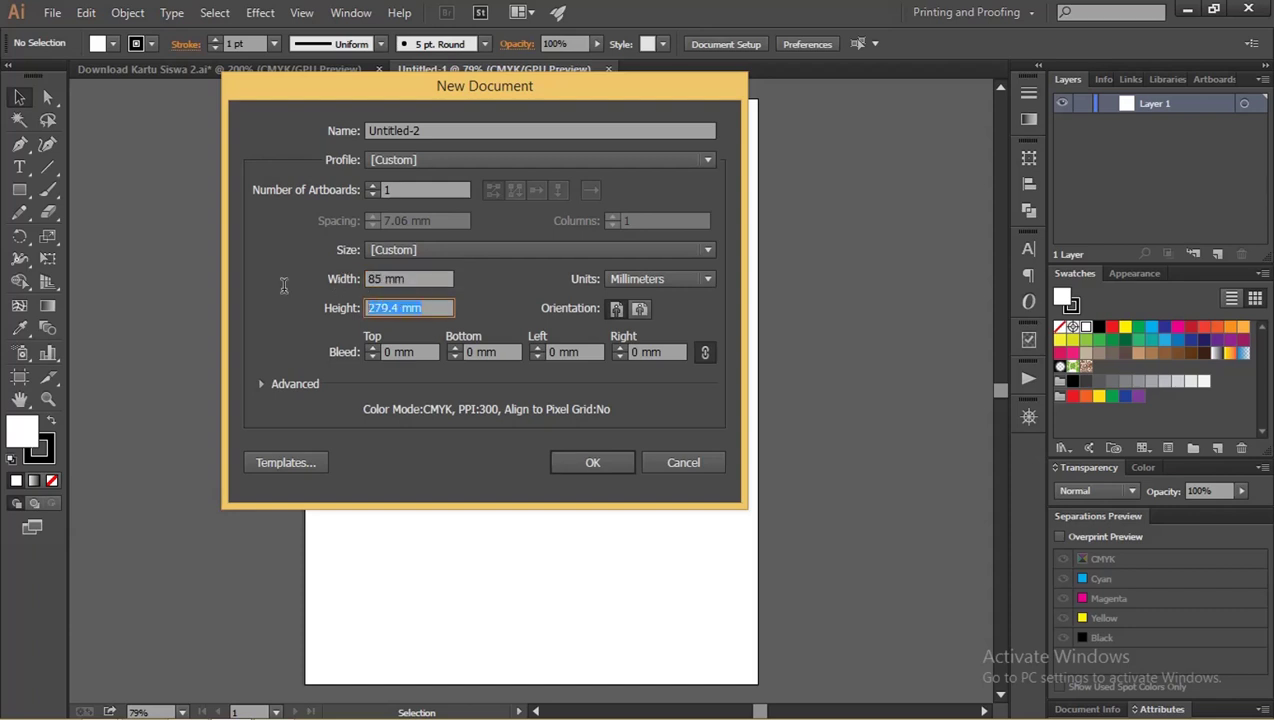
text(55)
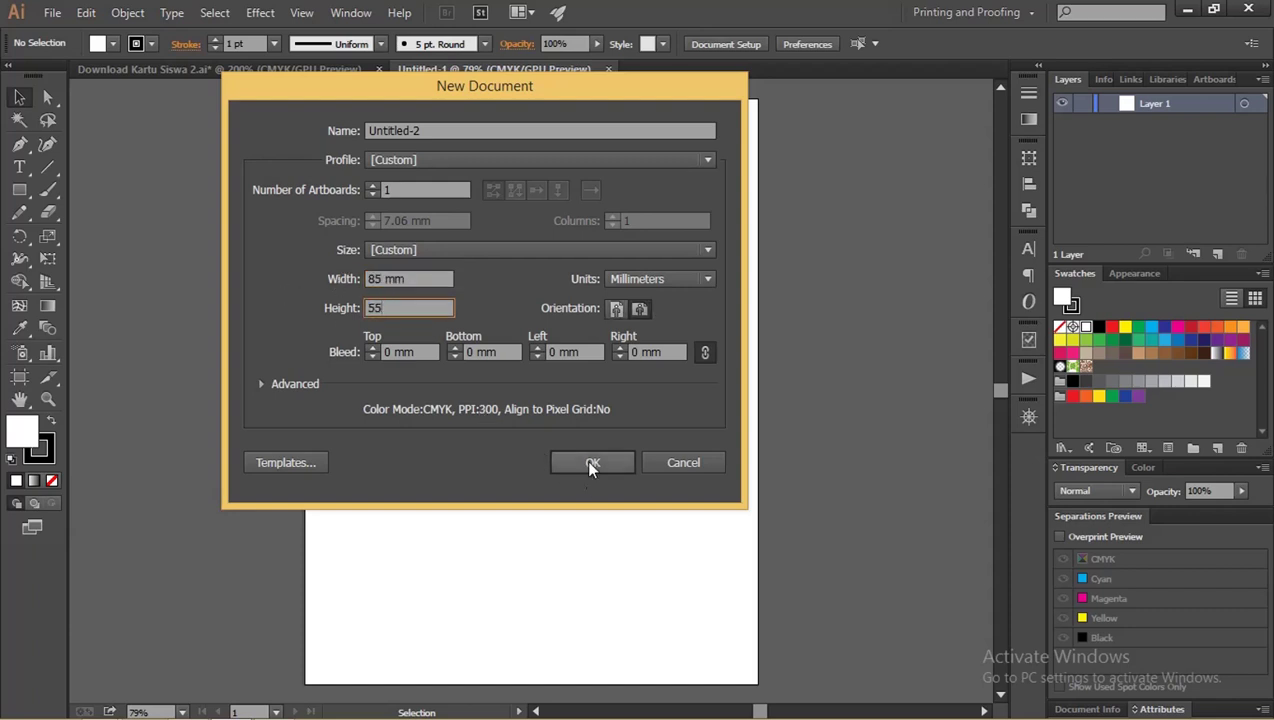
click(590, 465)
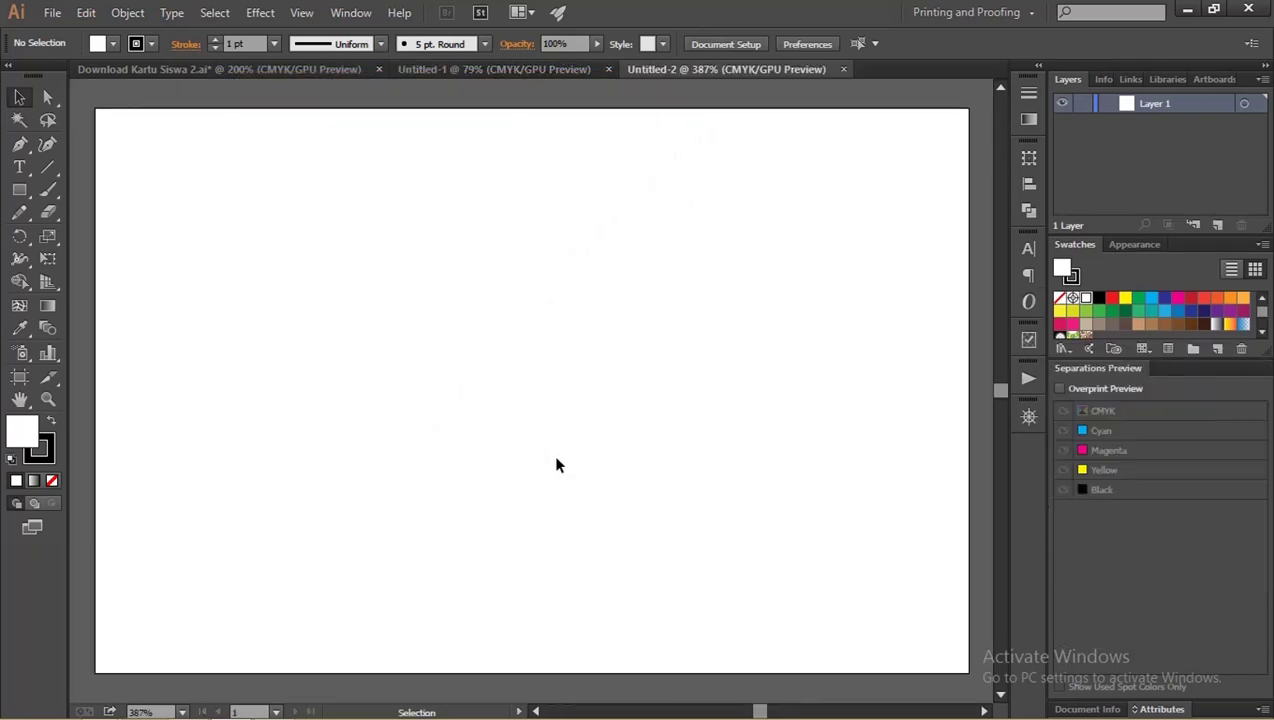
- Draw a rectangle spanning the card artboard corner to corner, then deselect and zoom out
click(20, 190)
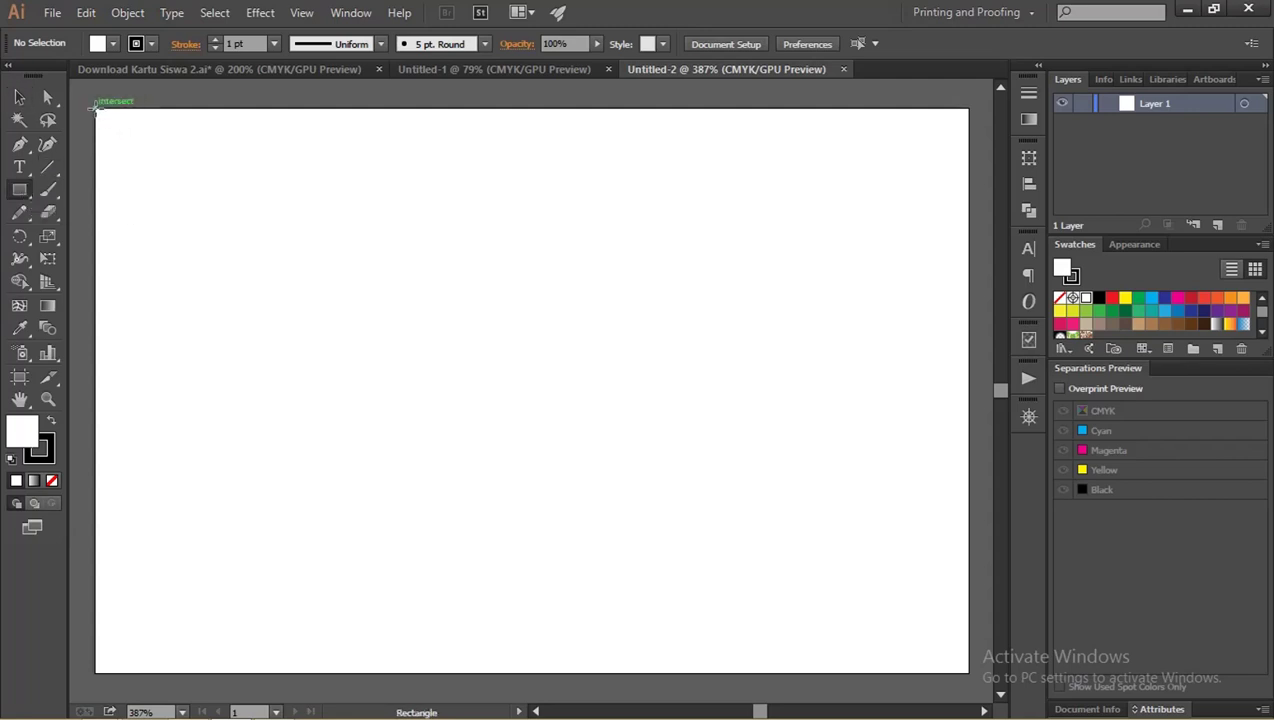
drag(96, 108, 872, 578)
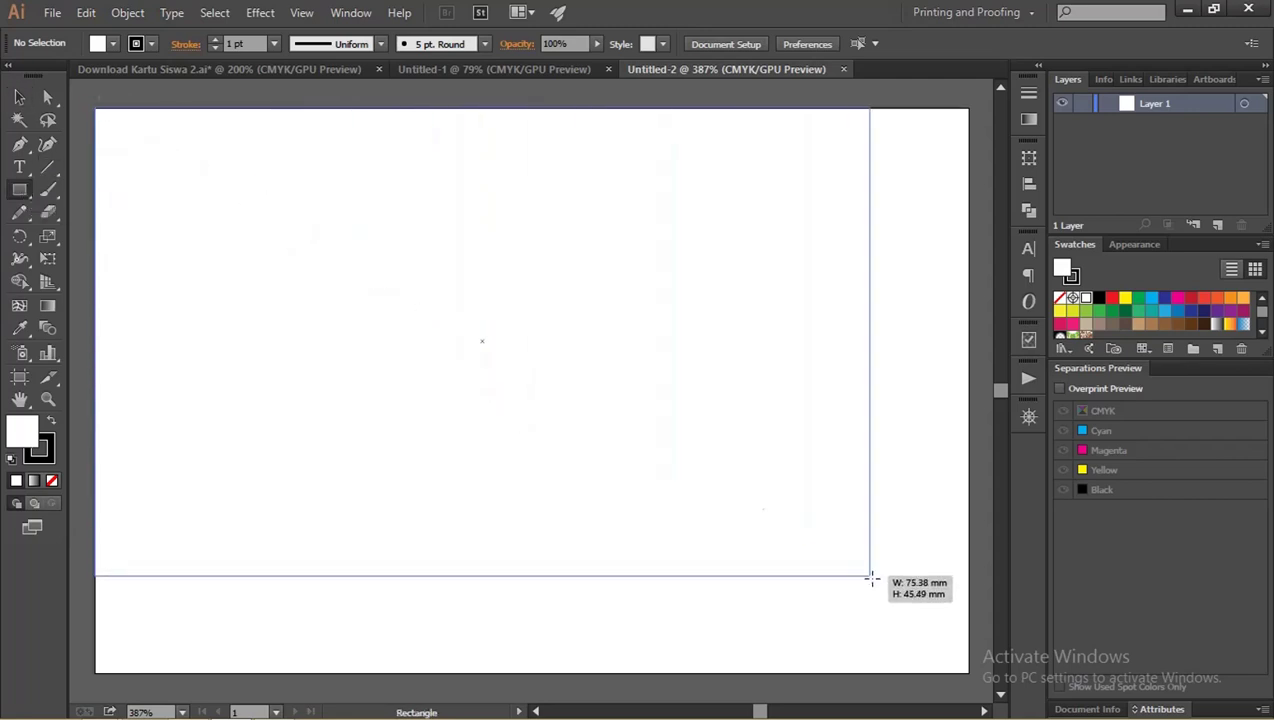
drag(872, 578, 968, 672)
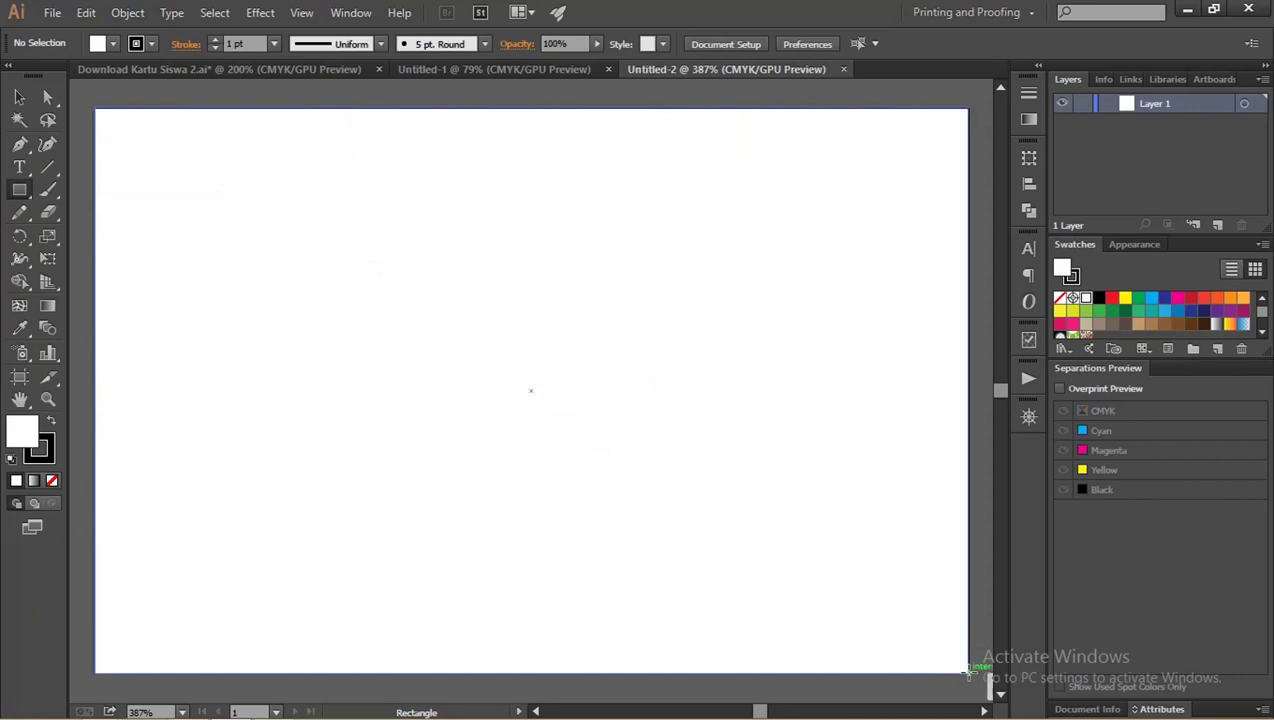
click(20, 97)
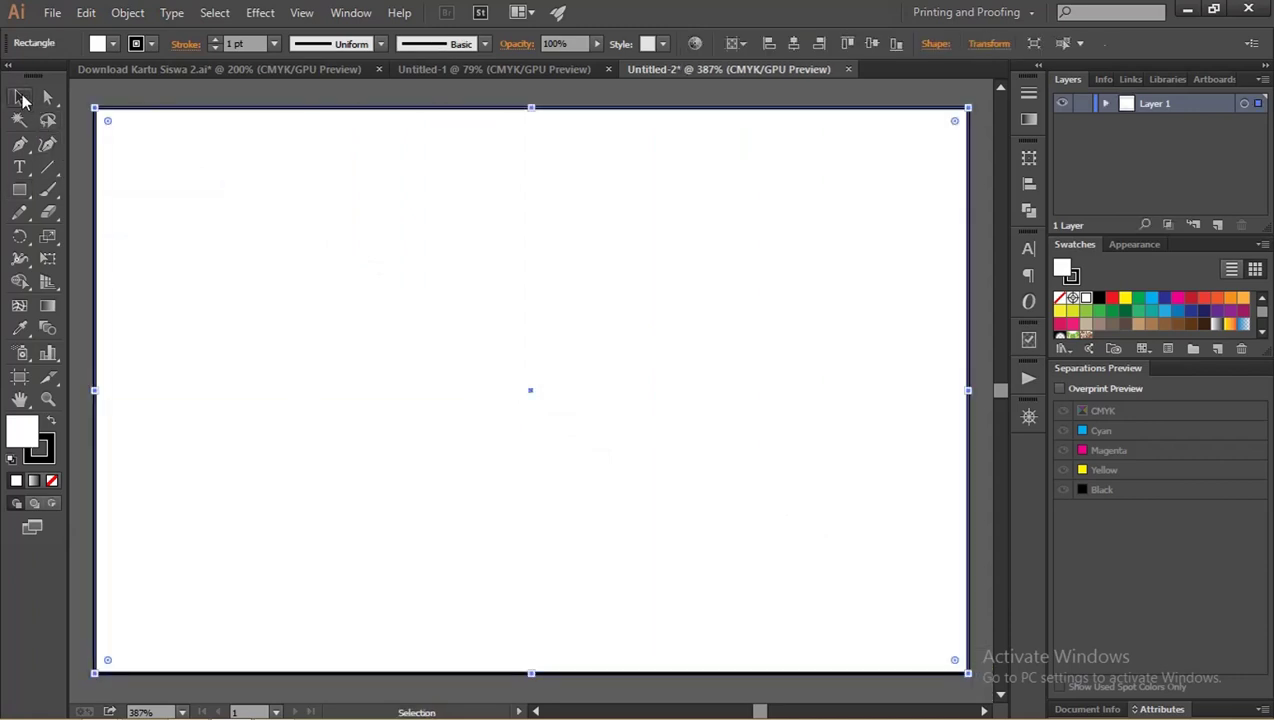
click(133, 92)
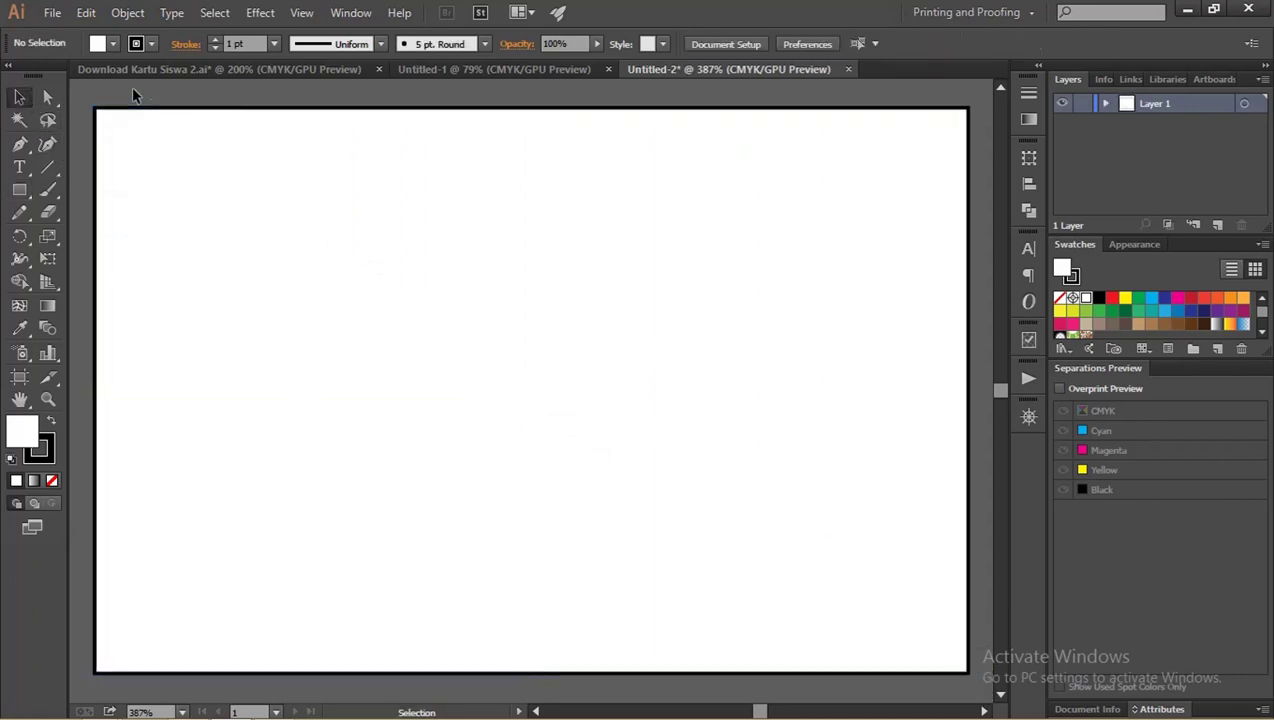
scroll(259, 205, down, 3)
drag(401, 173, 392, 236)
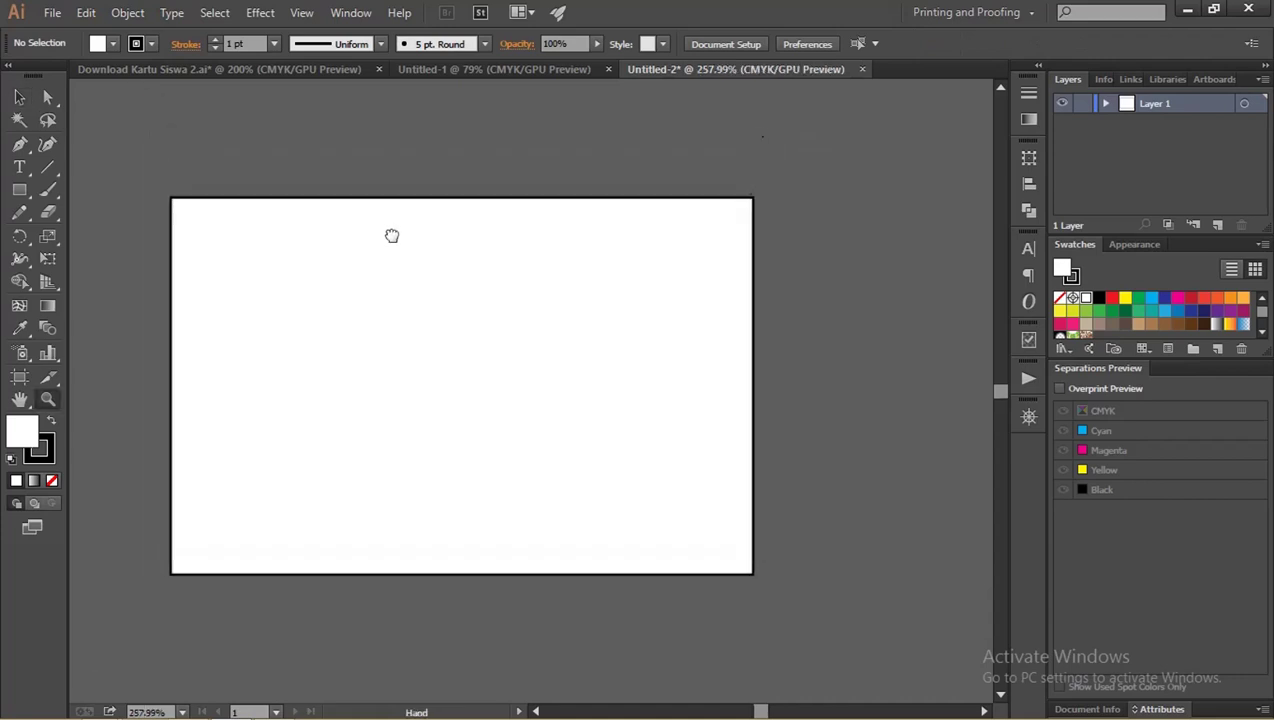
drag(313, 262, 341, 236)
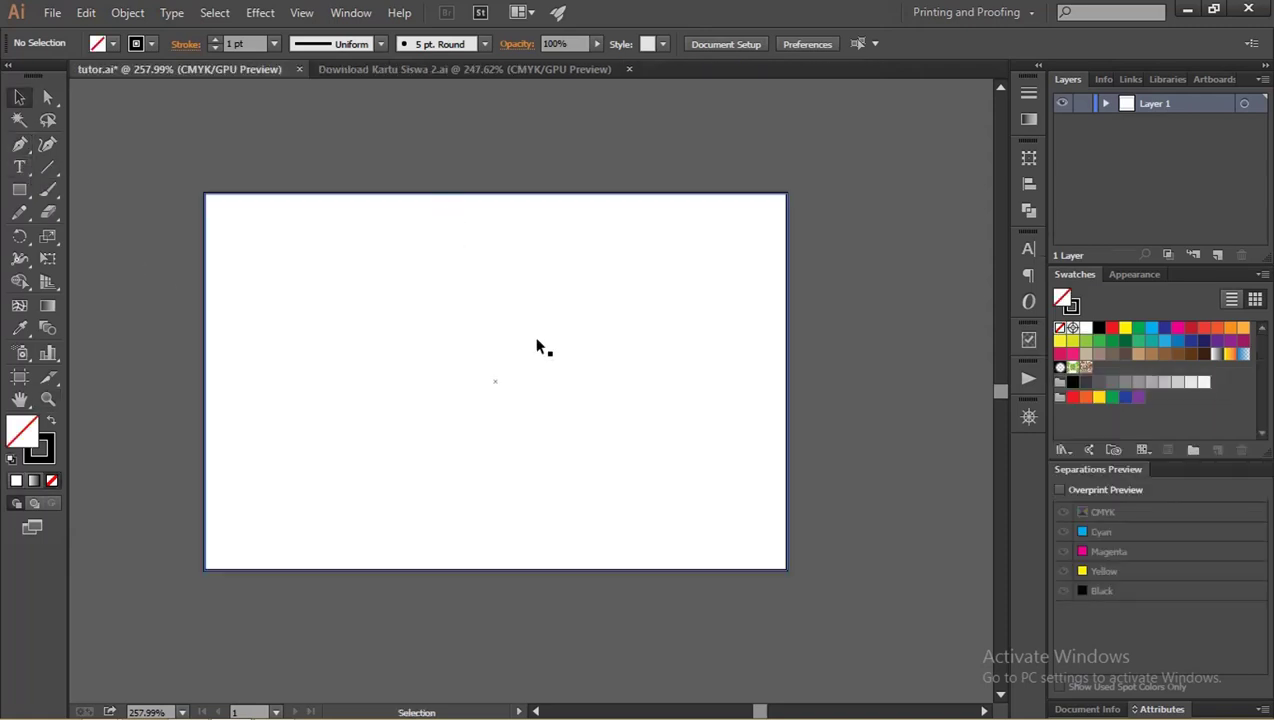
- Draw a slanted line across the card's upper half and smooth its left anchor to bend it
click(48, 170)
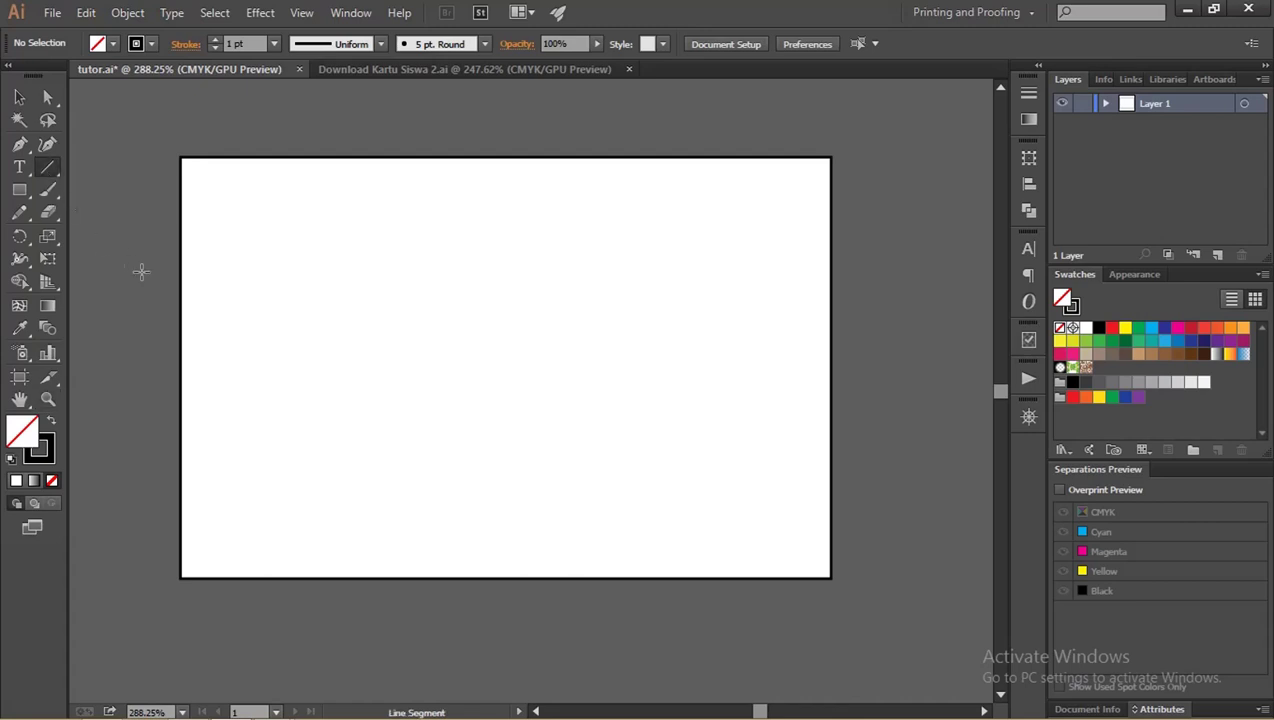
mouse_move(165, 328)
mouse_down()
mouse_move(817, 256)
mouse_move(840, 276)
mouse_up()
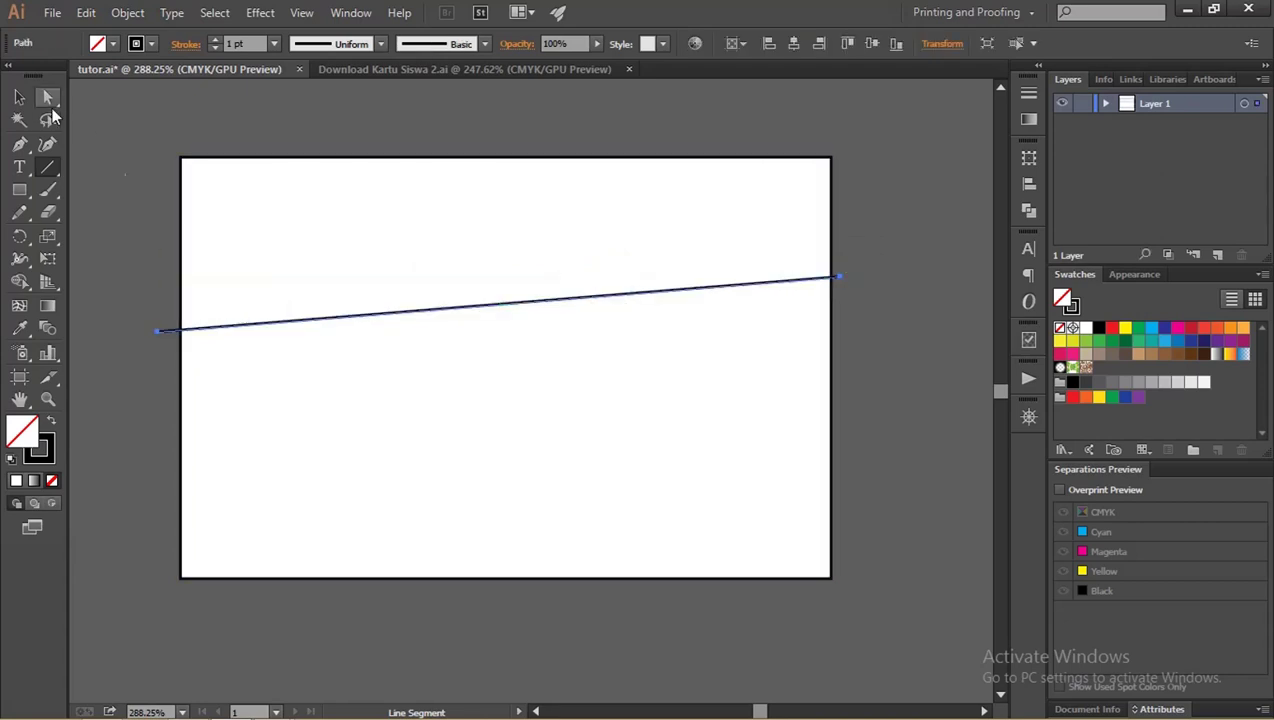
click(47, 97)
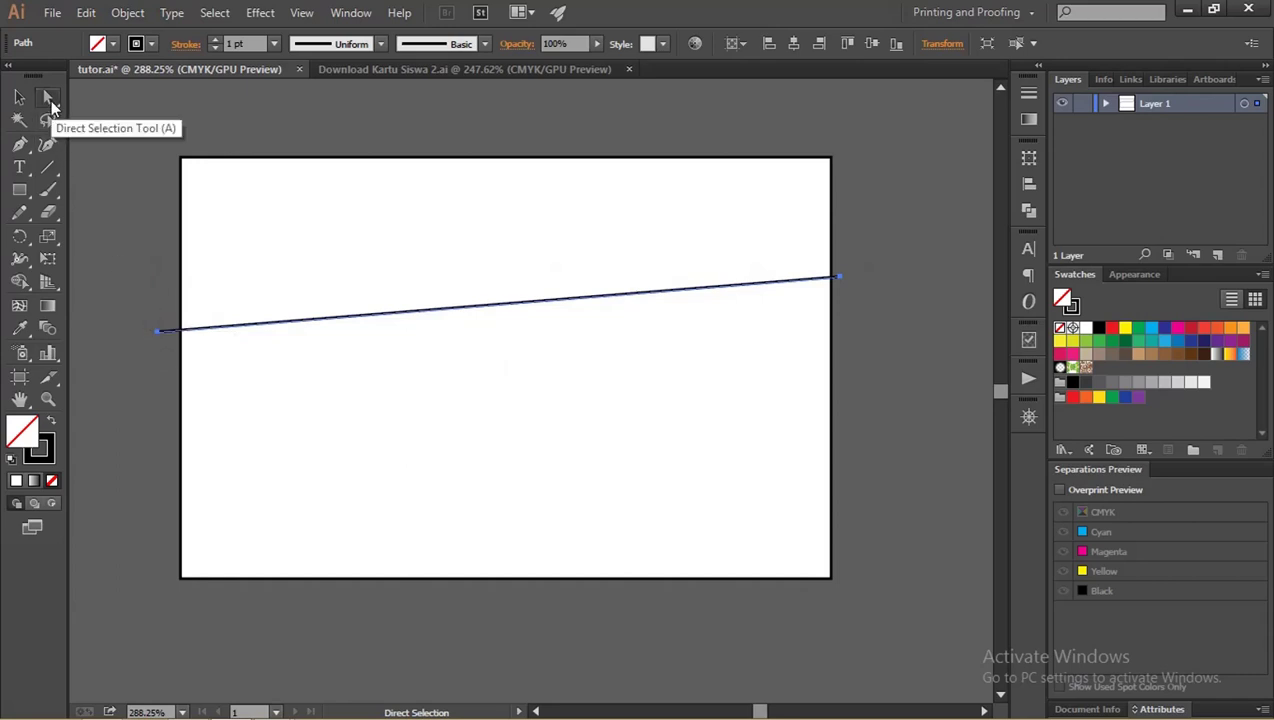
click(160, 334)
click(160, 334)
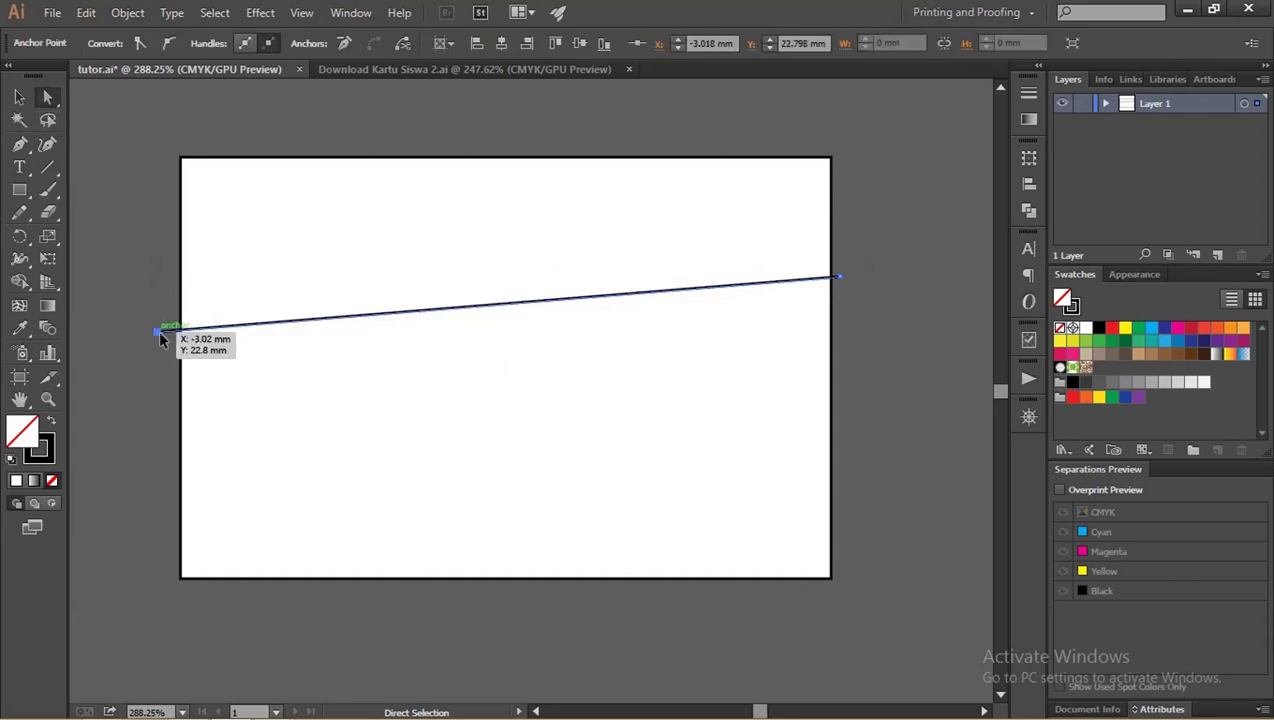
click(168, 43)
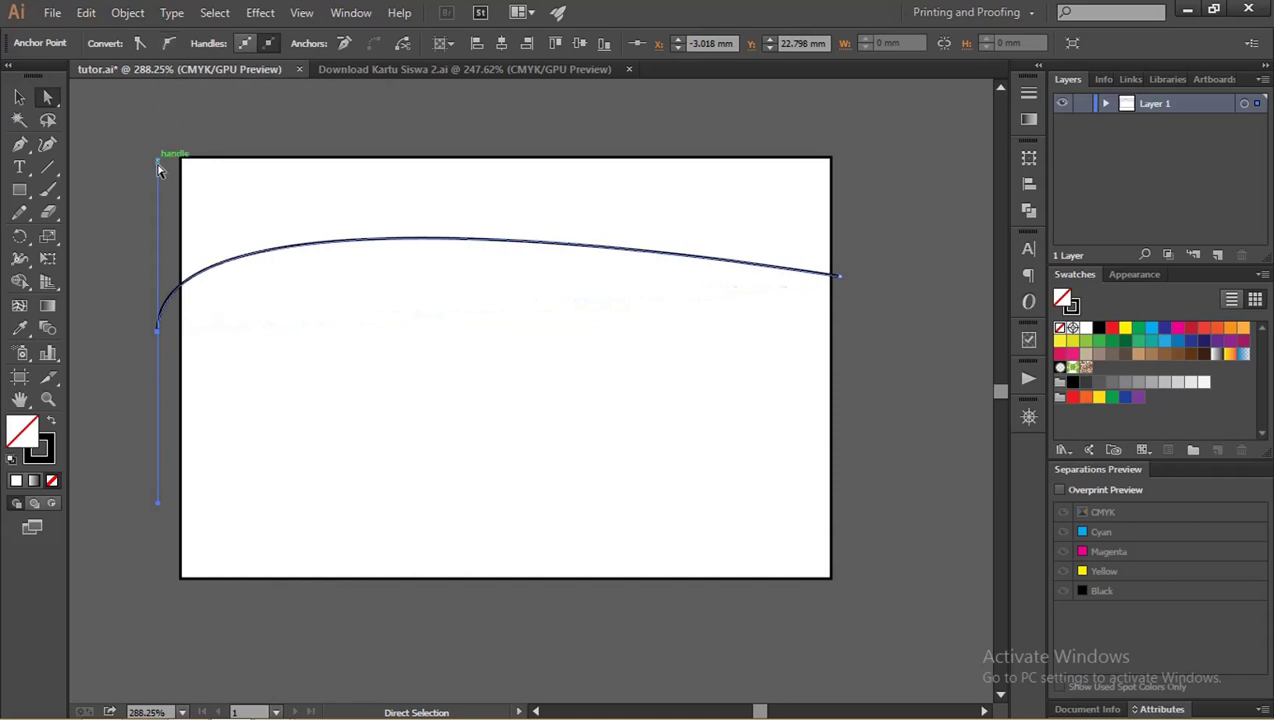
drag(157, 160, 233, 462)
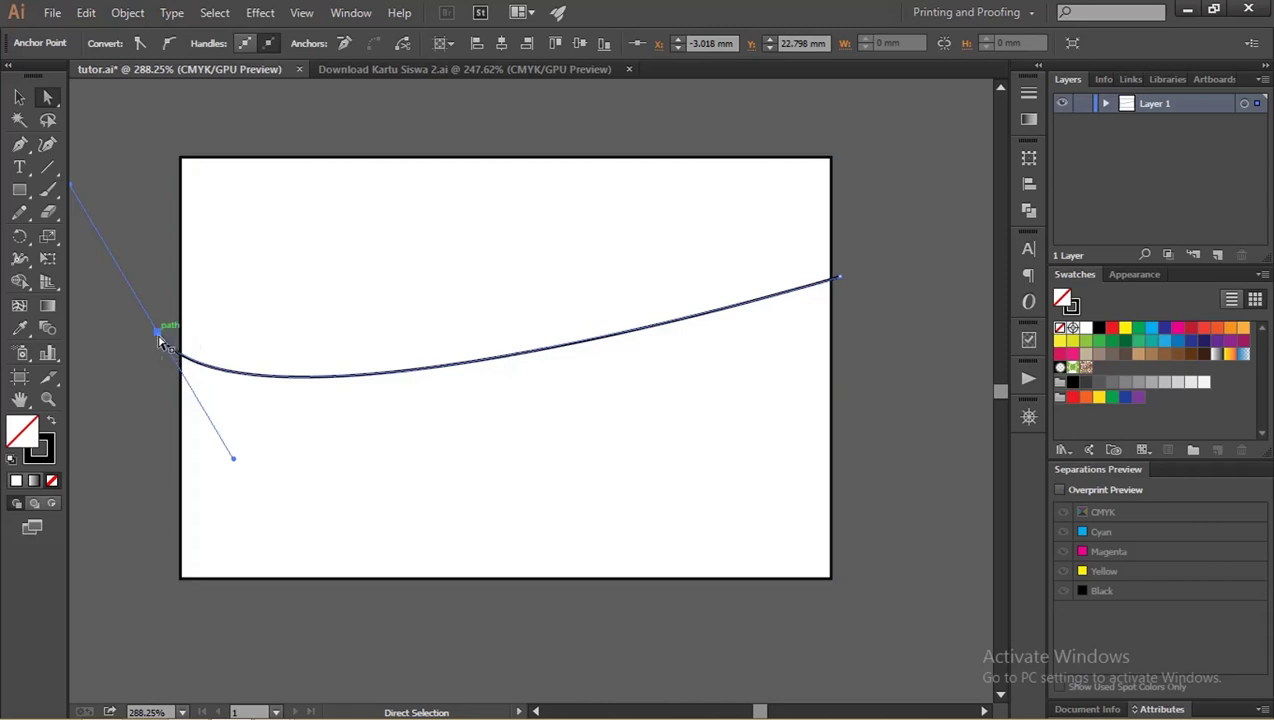
drag(158, 333, 163, 311)
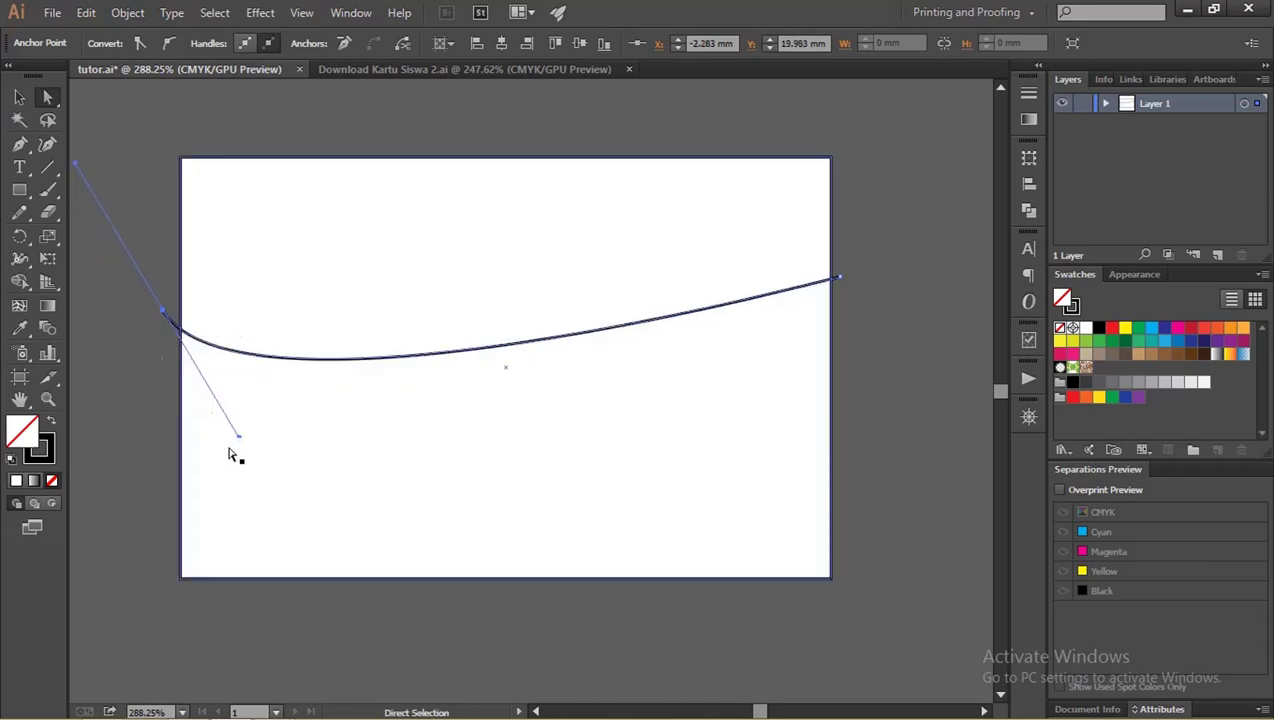
drag(241, 465, 245, 476)
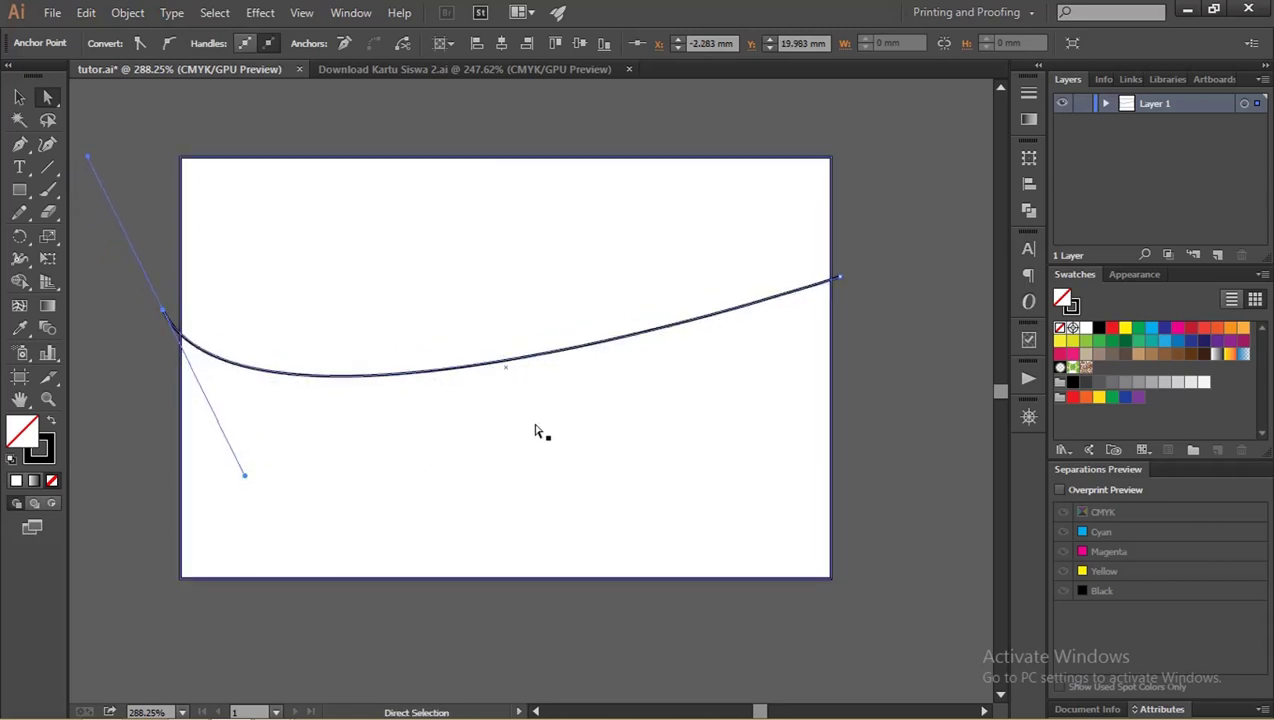
- Smooth the right anchor and adjust both handles into an S-shaped wave
click(841, 280)
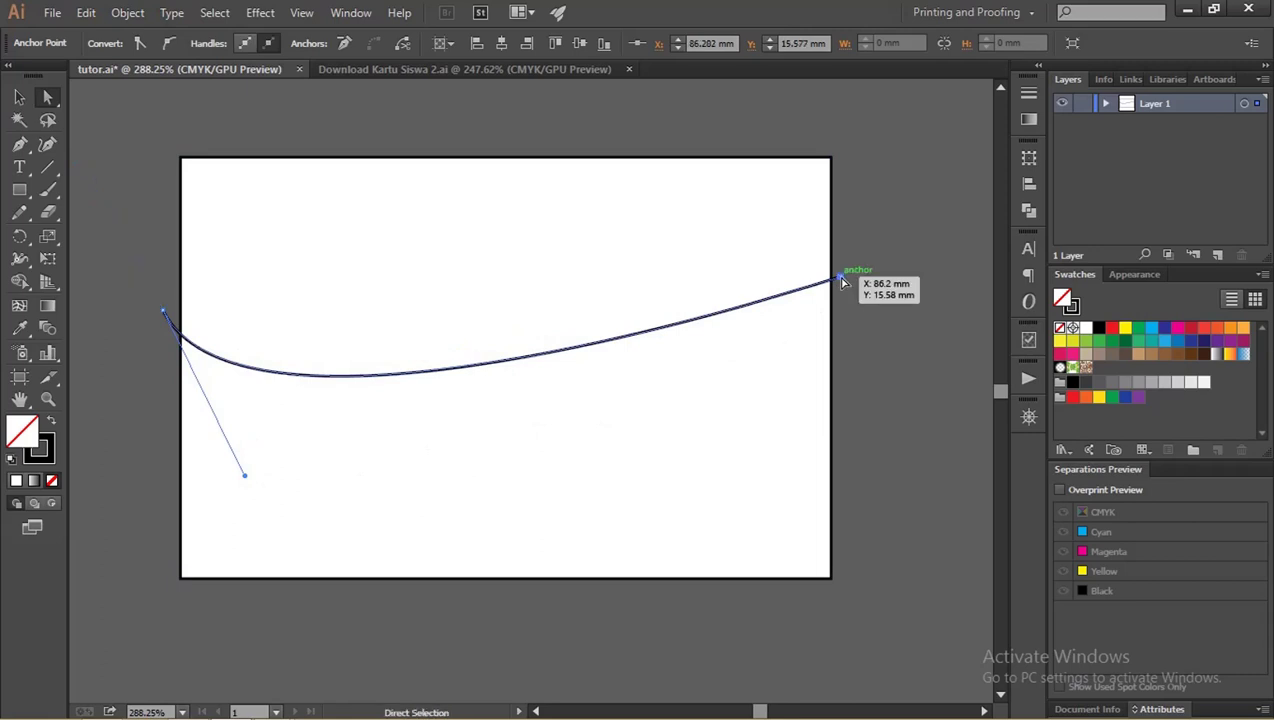
click(170, 44)
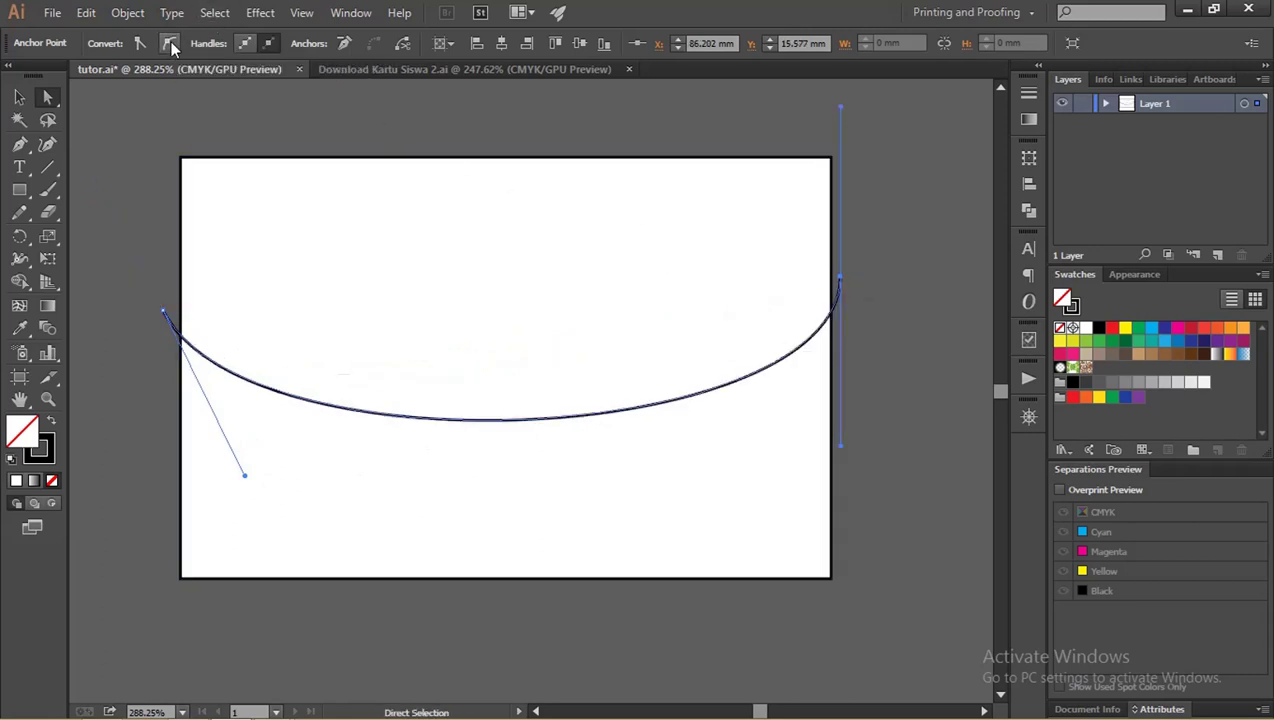
drag(842, 450, 736, 185)
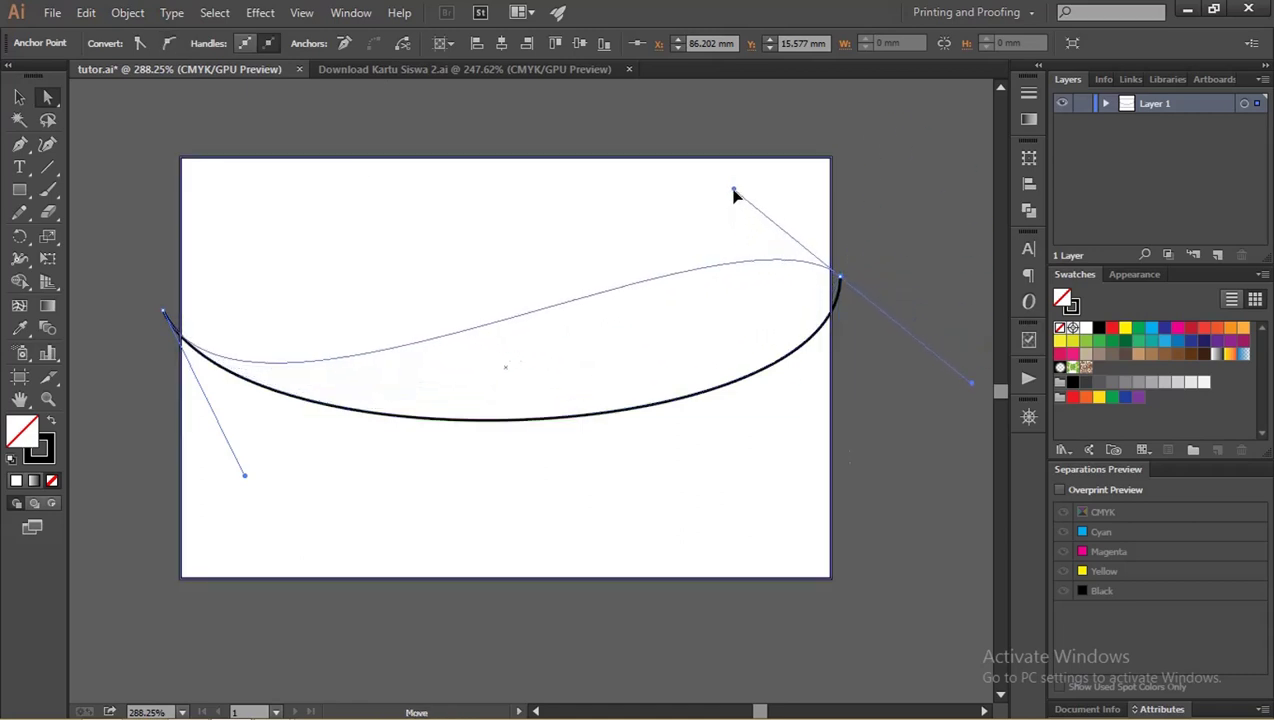
drag(736, 185, 727, 177)
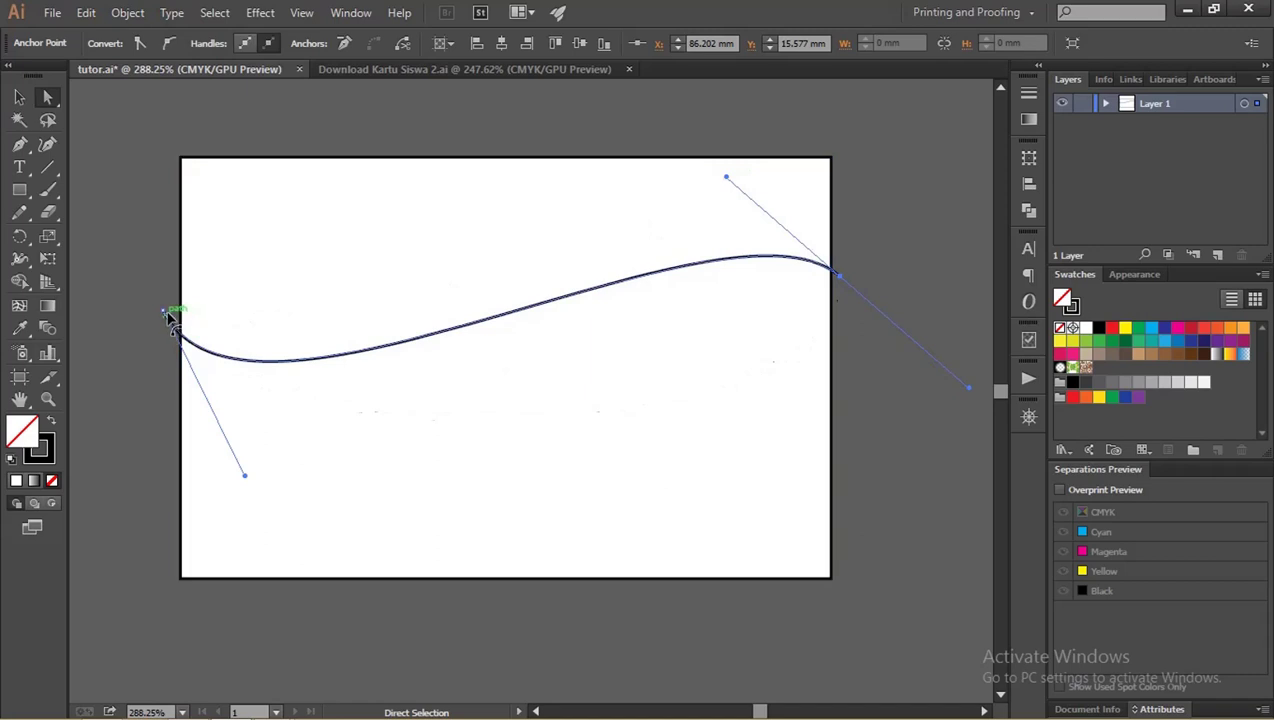
drag(165, 313, 95, 138)
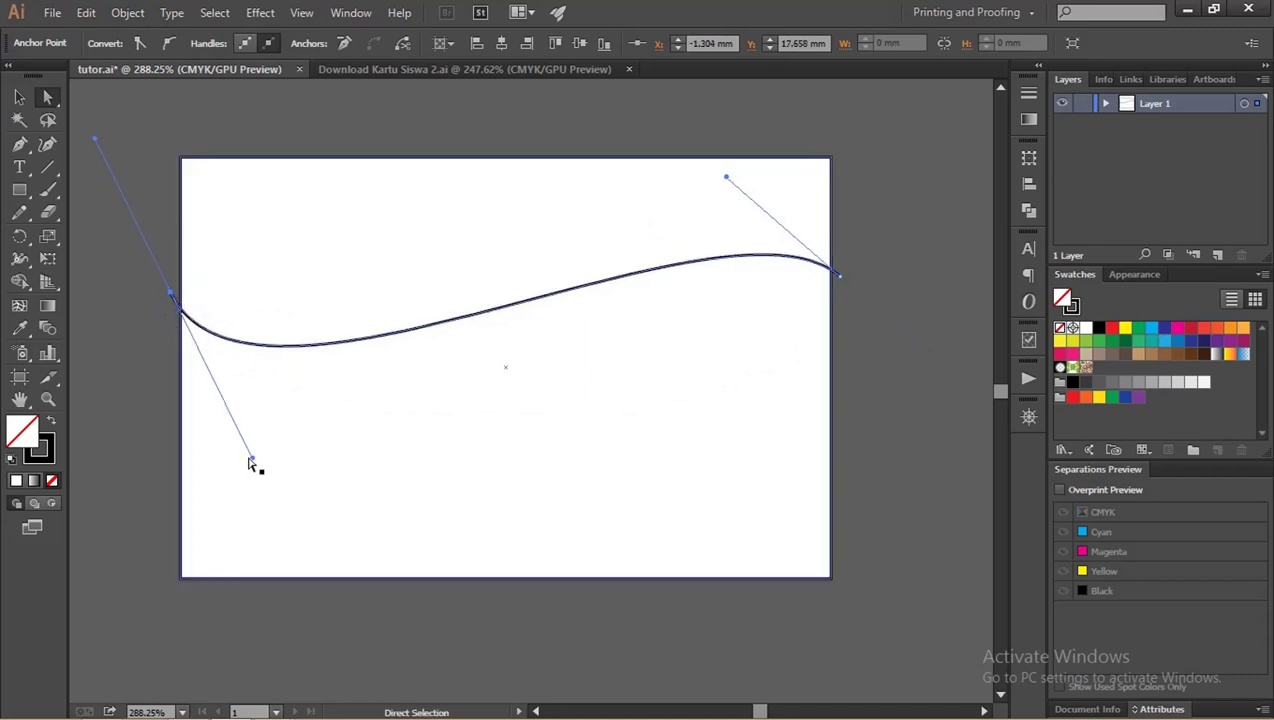
drag(252, 457, 247, 490)
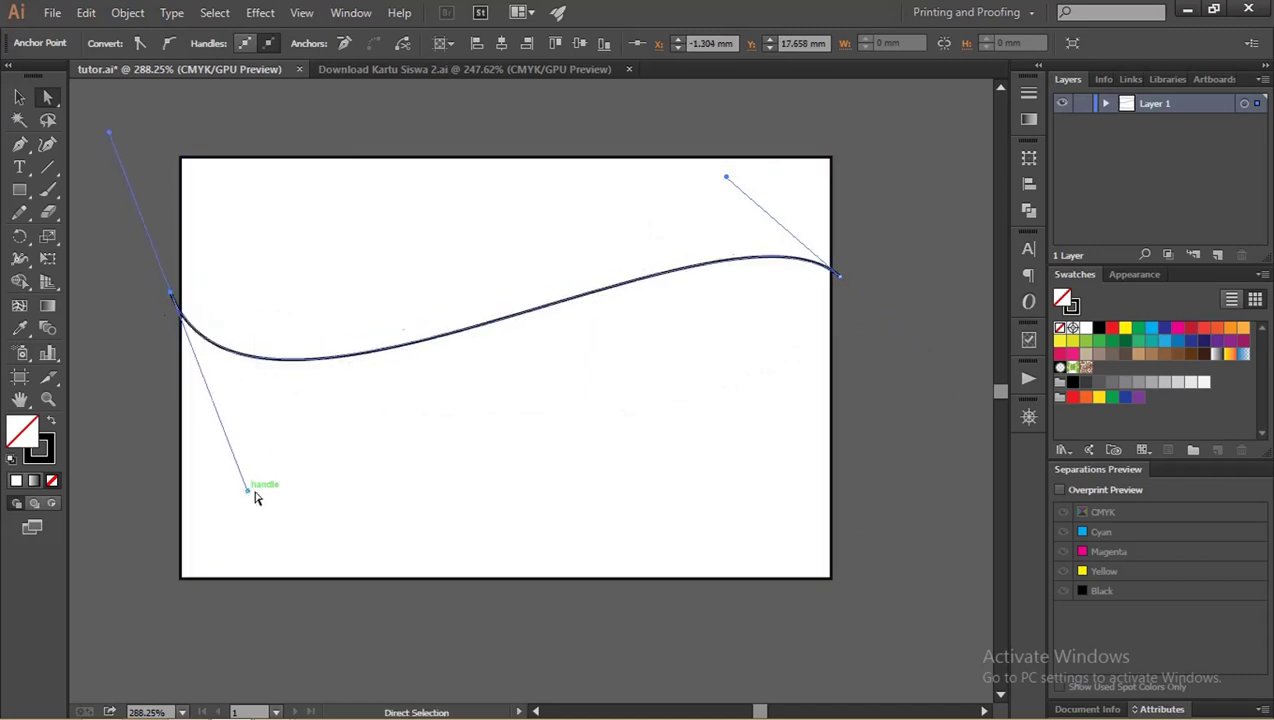
drag(727, 178, 730, 172)
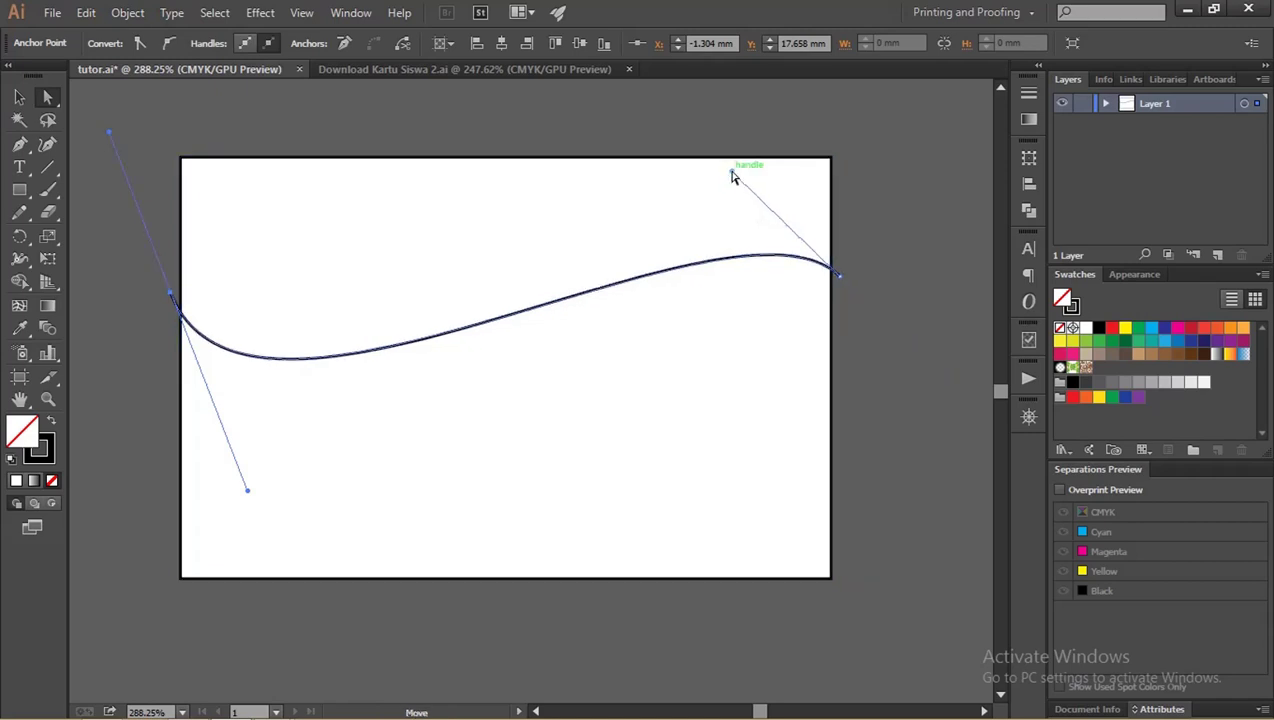
drag(173, 293, 175, 293)
click(170, 134)
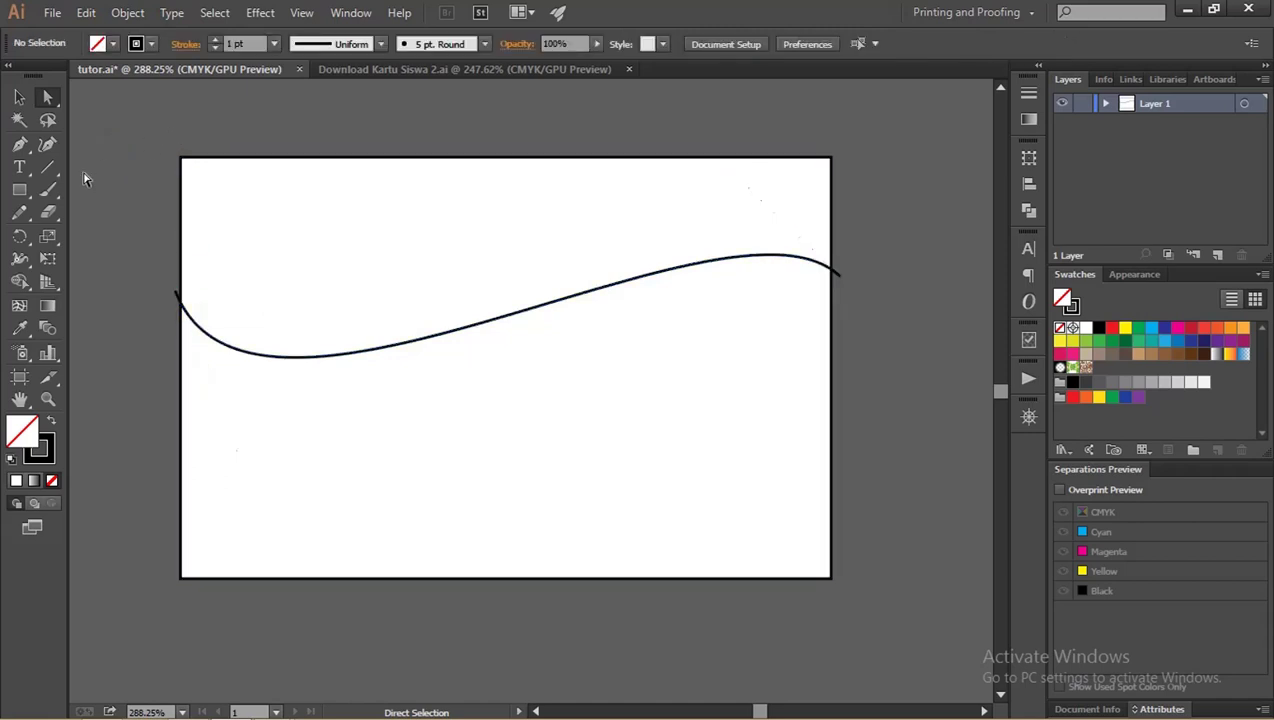
- Draw a Pen curve sweeping from the card's top edge down onto the wave line
click(26, 148)
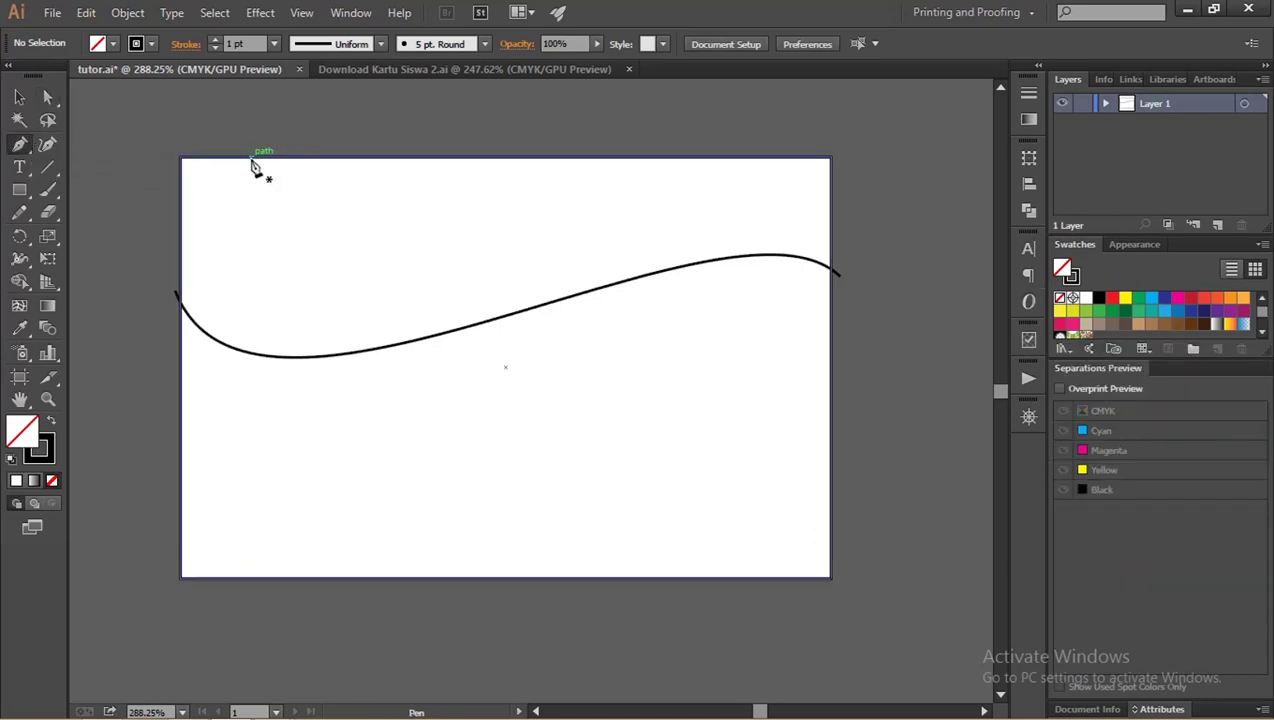
drag(252, 160, 246, 166)
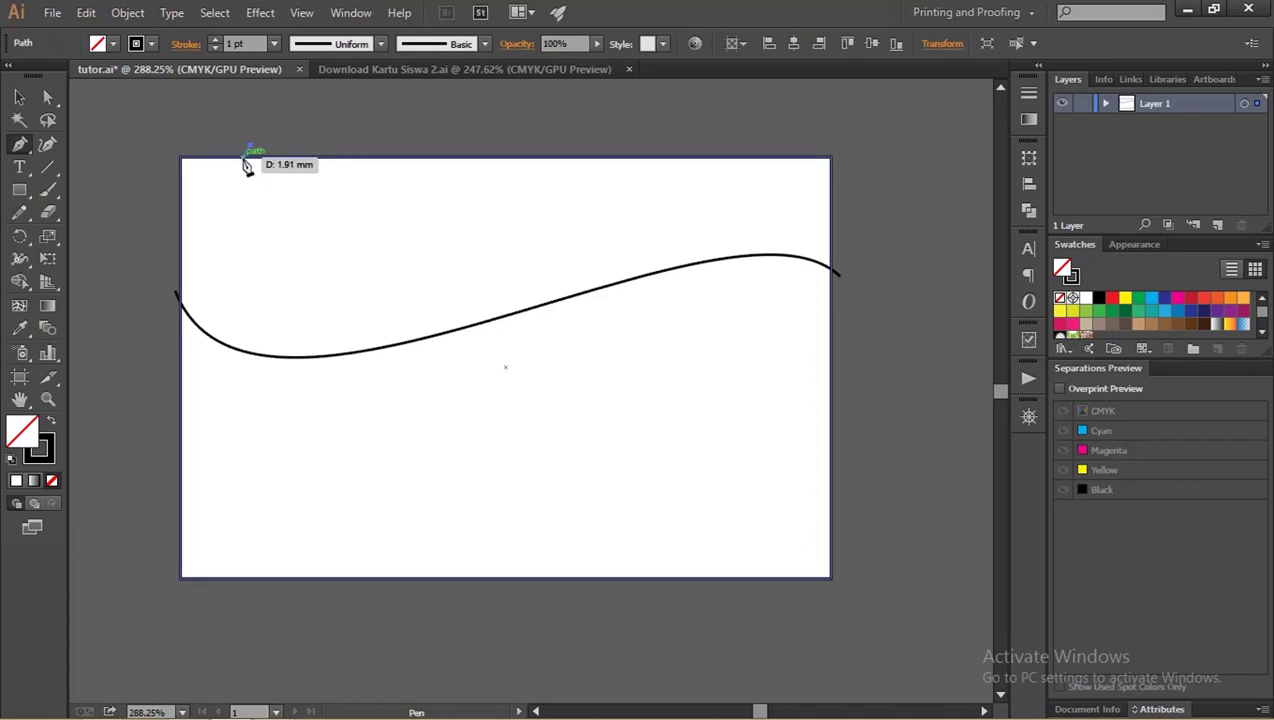
drag(246, 166, 250, 152)
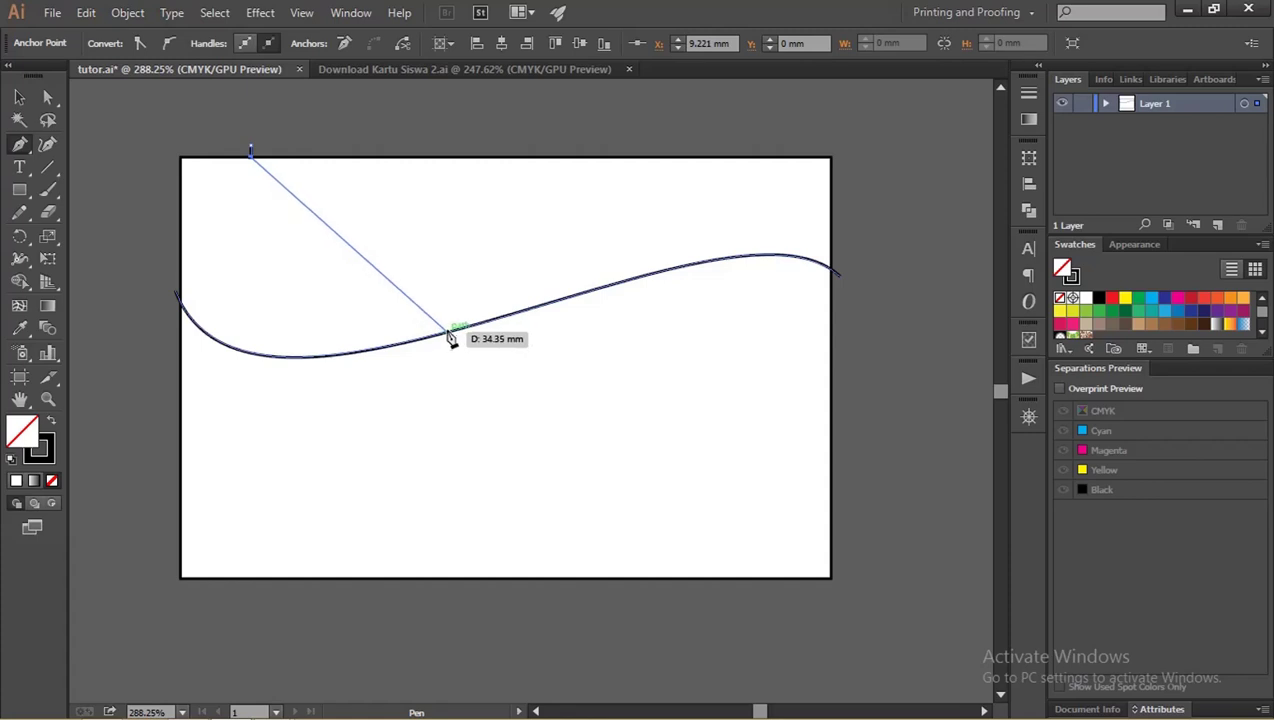
mouse_move(455, 333)
mouse_down()
mouse_move(679, 339)
mouse_move(702, 277)
mouse_move(715, 305)
mouse_up()
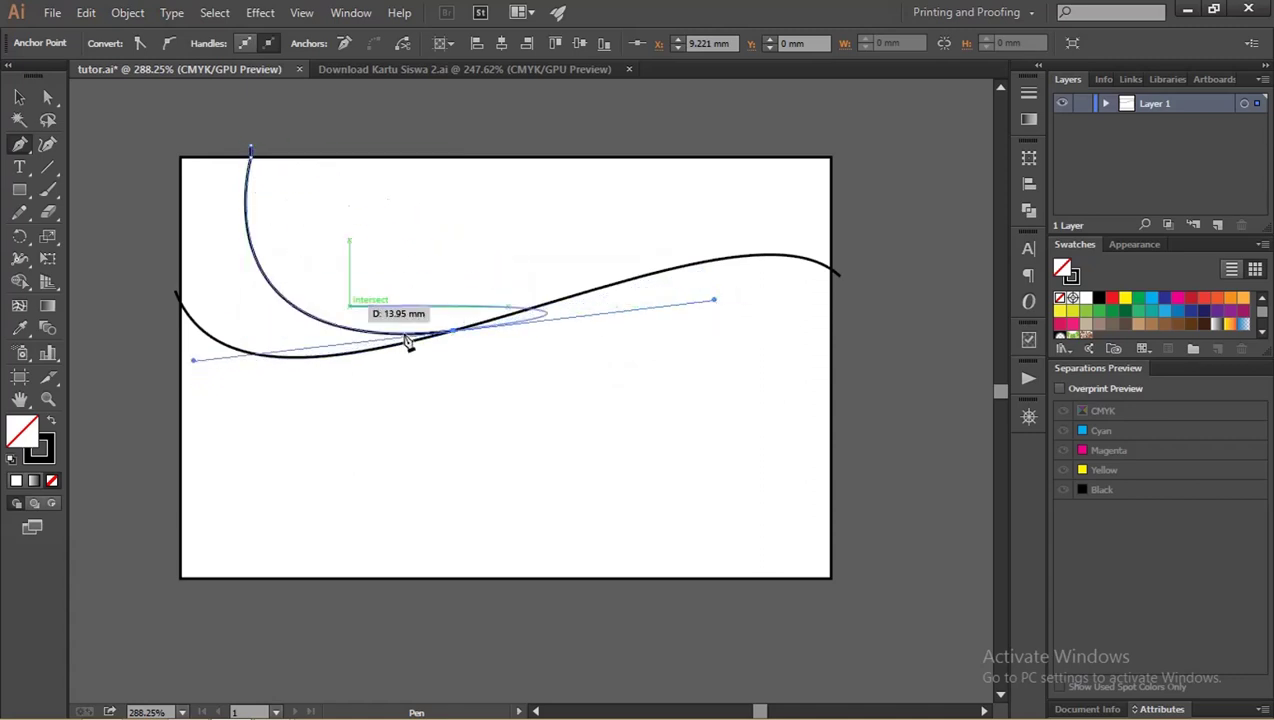
drag(470, 332, 489, 364)
- Adjust the new curve's end handle to smooth its join with the wave, then zoom out
key(ctrl+space)
click(530, 350)
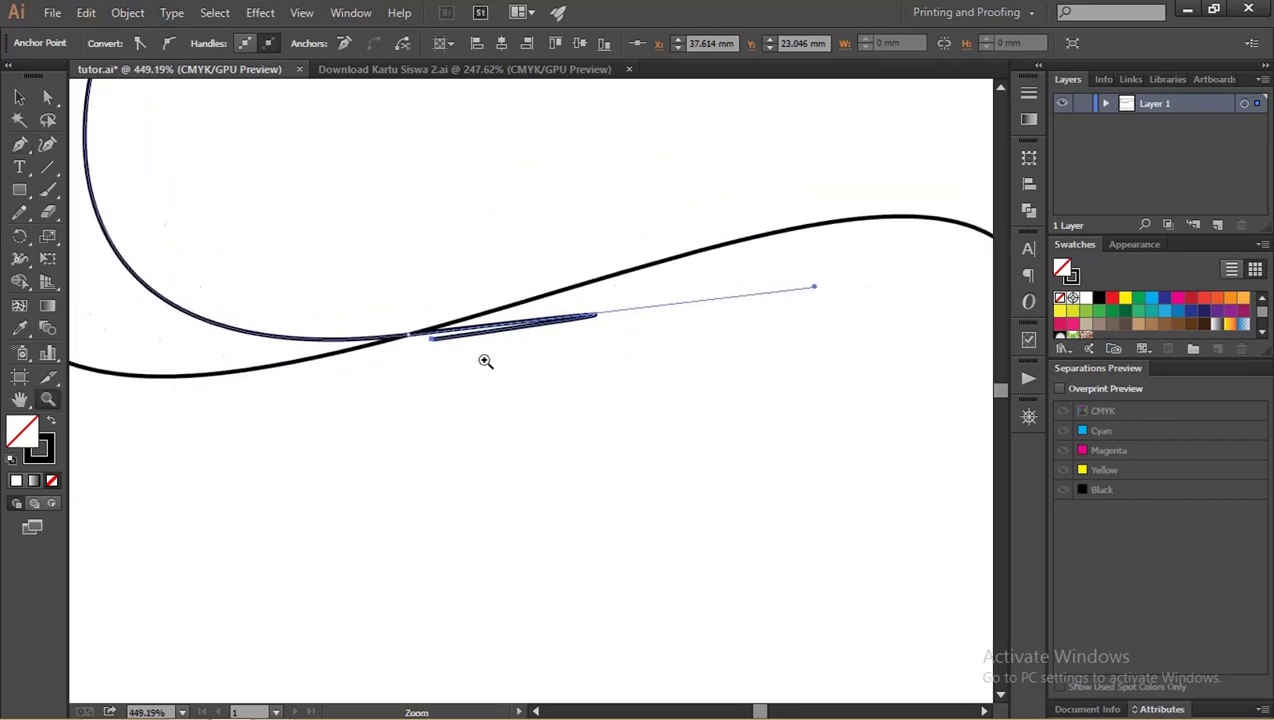
key(p)
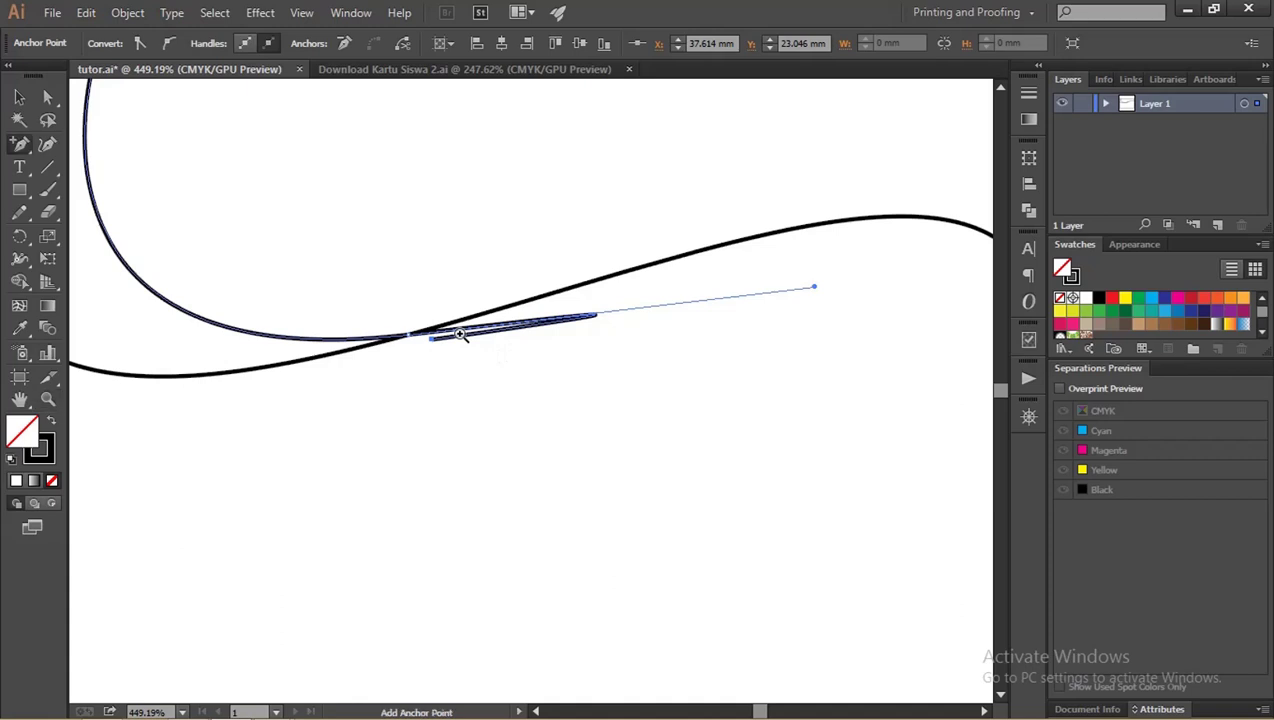
drag(433, 338, 436, 348)
key(minus)
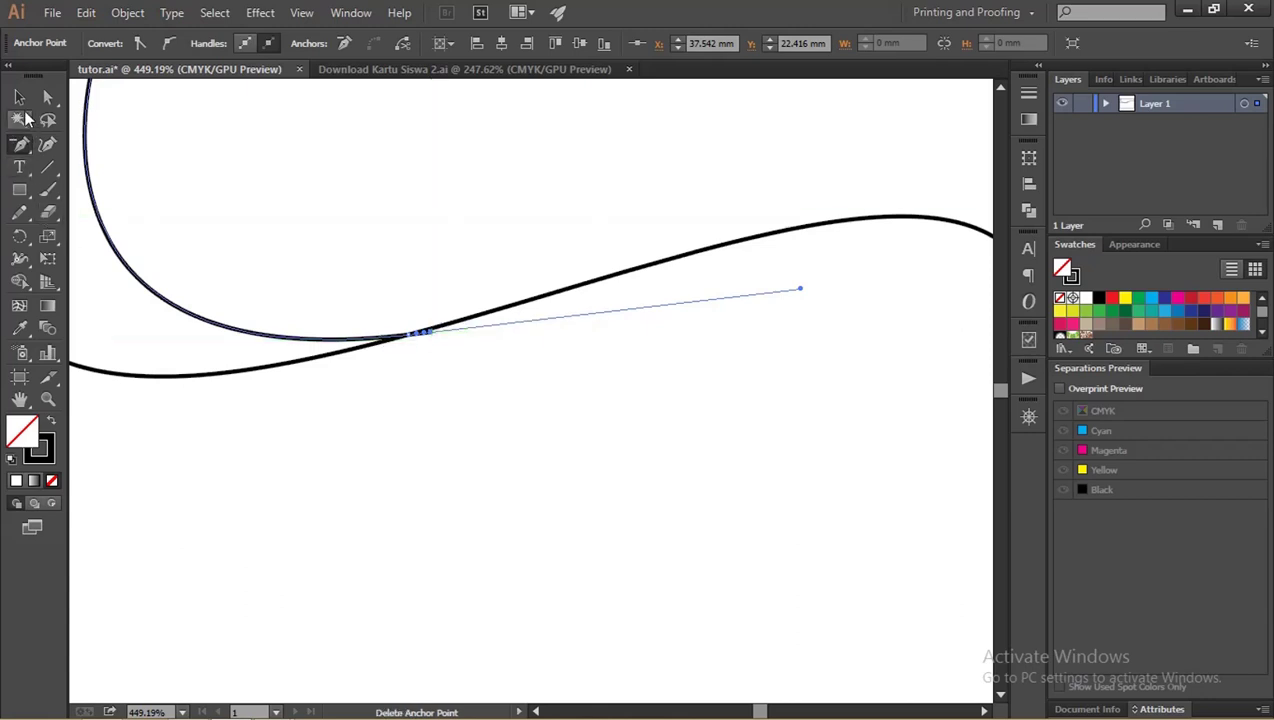
click(19, 97)
click(363, 407)
key(z)
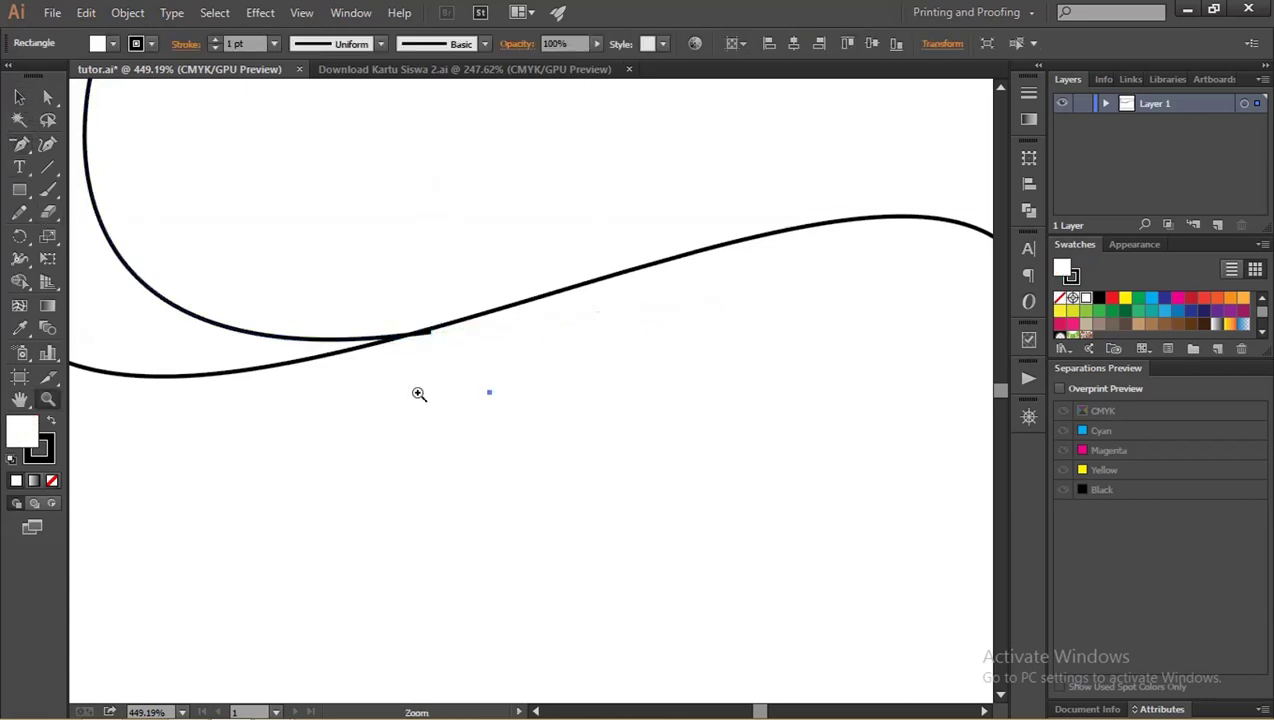
drag(418, 393, 346, 399)
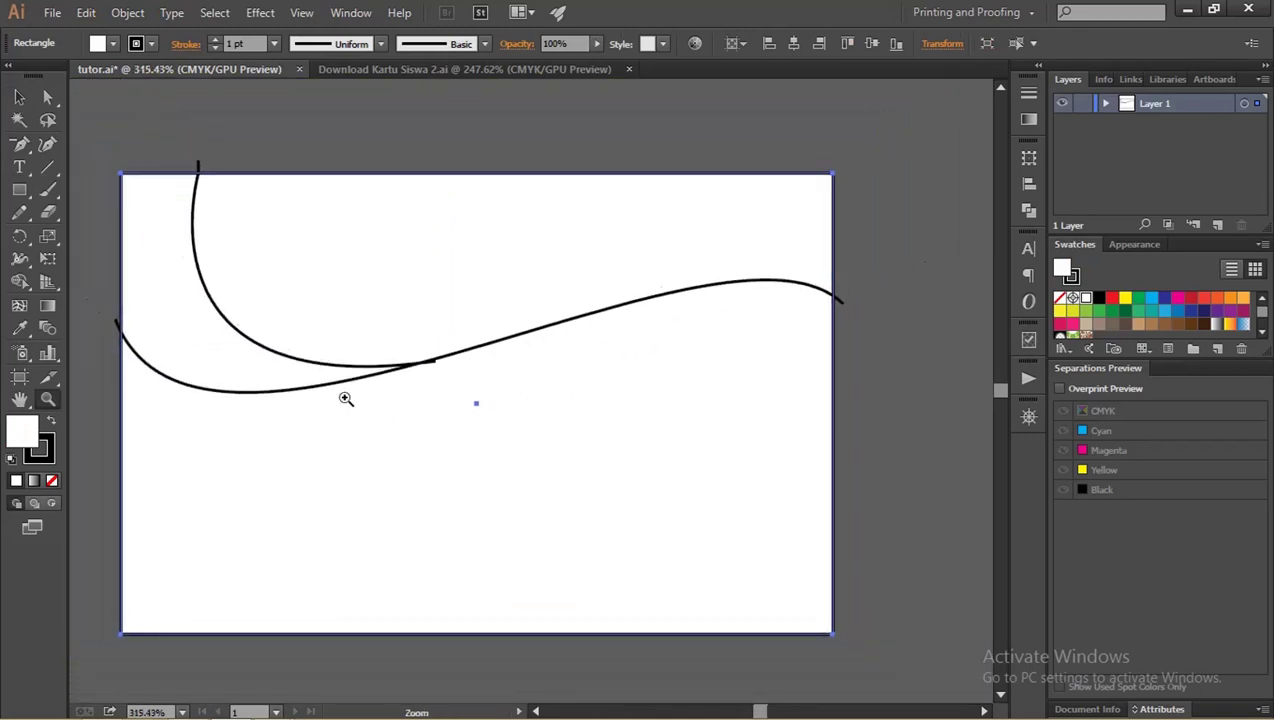
- Duplicate the sweeping curve by Alt-dragging the copy to the left
key(v)
click(334, 367)
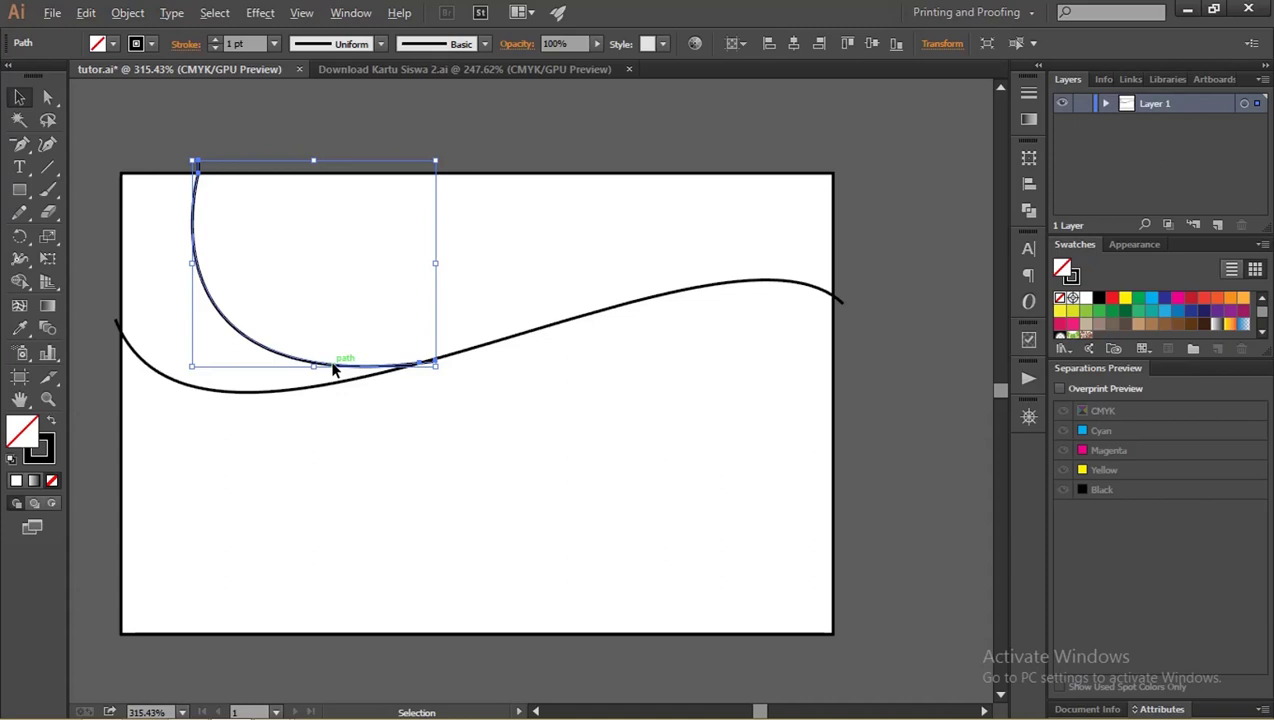
drag(334, 368, 263, 379)
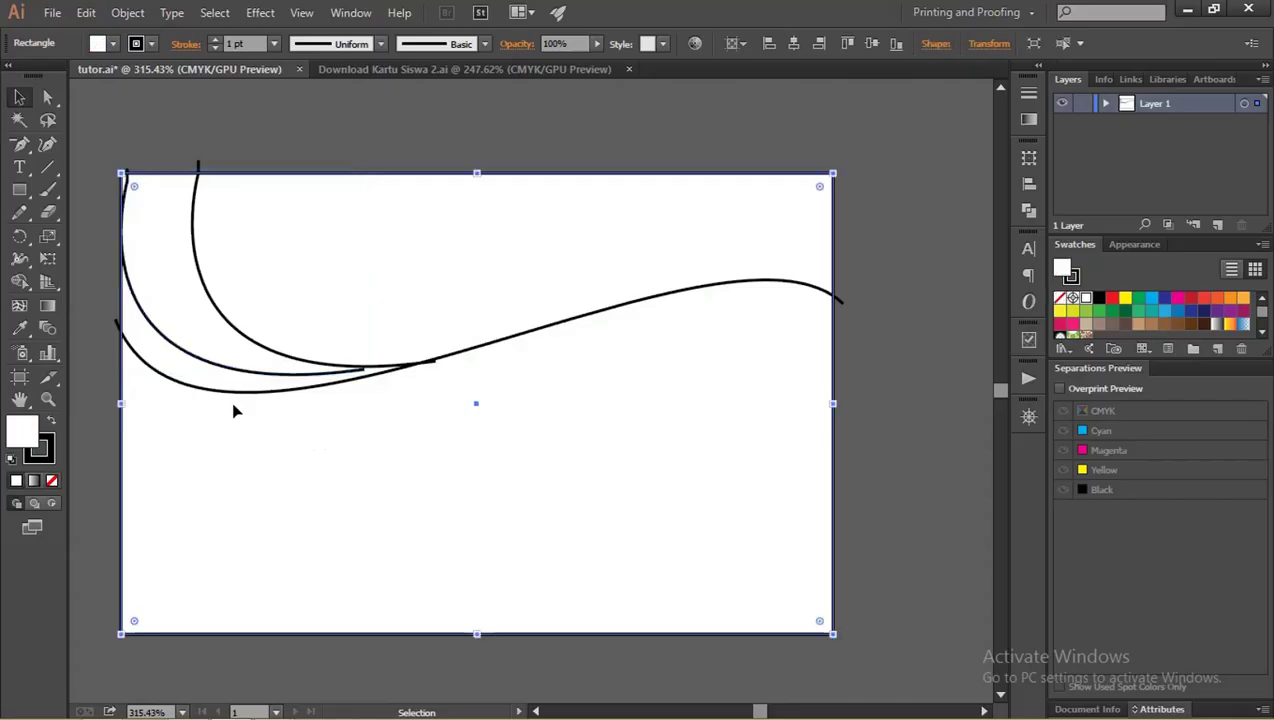
drag(175, 341, 256, 386)
- Move the copy's lower end onto the wave and its top end toward the card's corner
key(a)
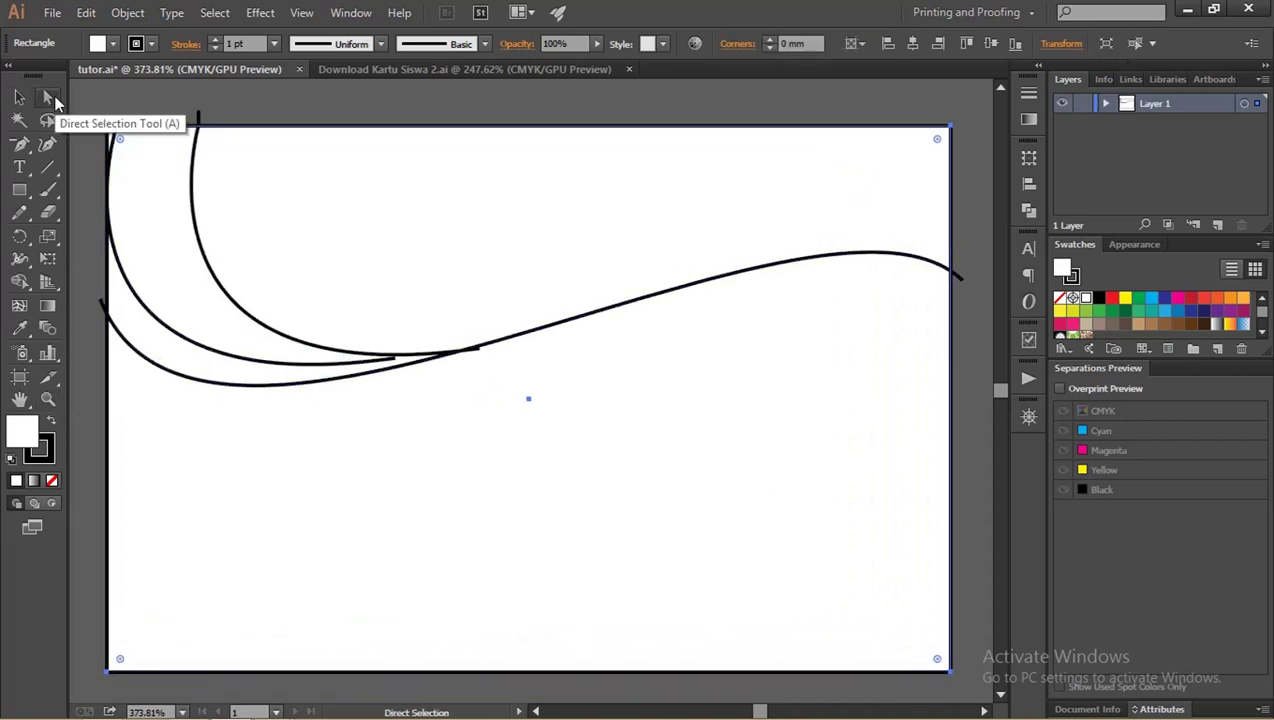
click(395, 360)
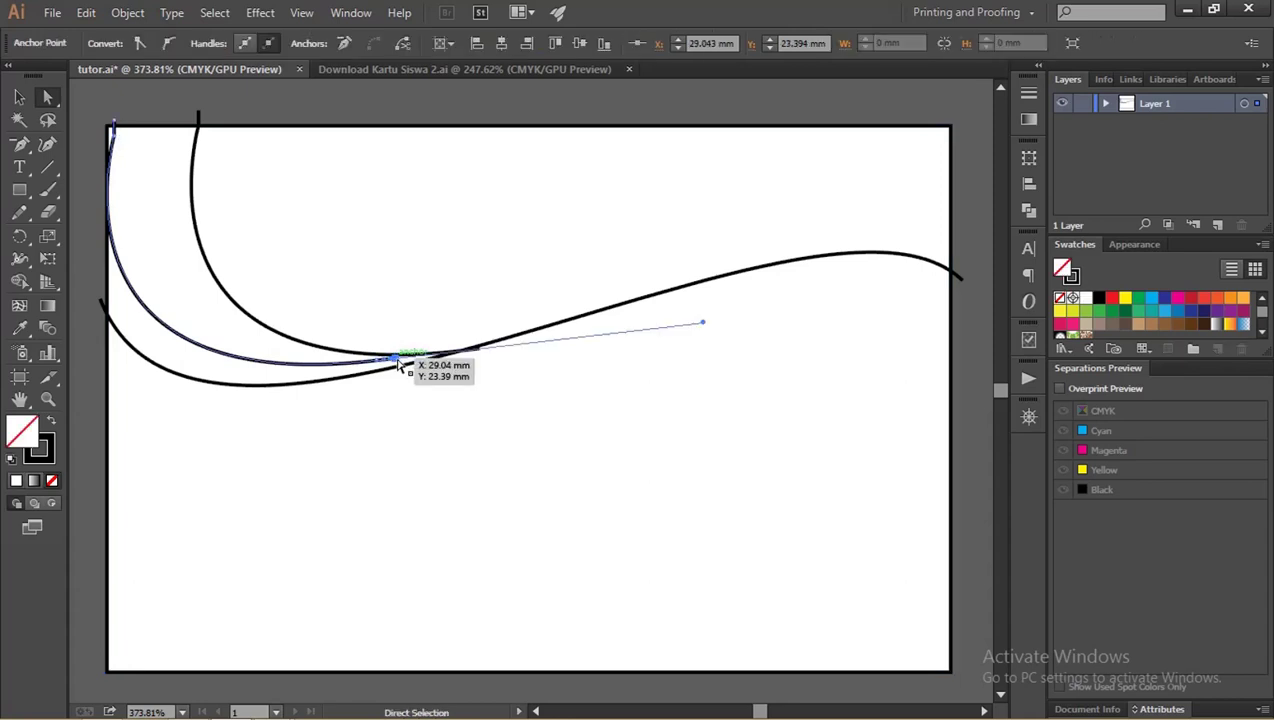
drag(400, 366, 368, 387)
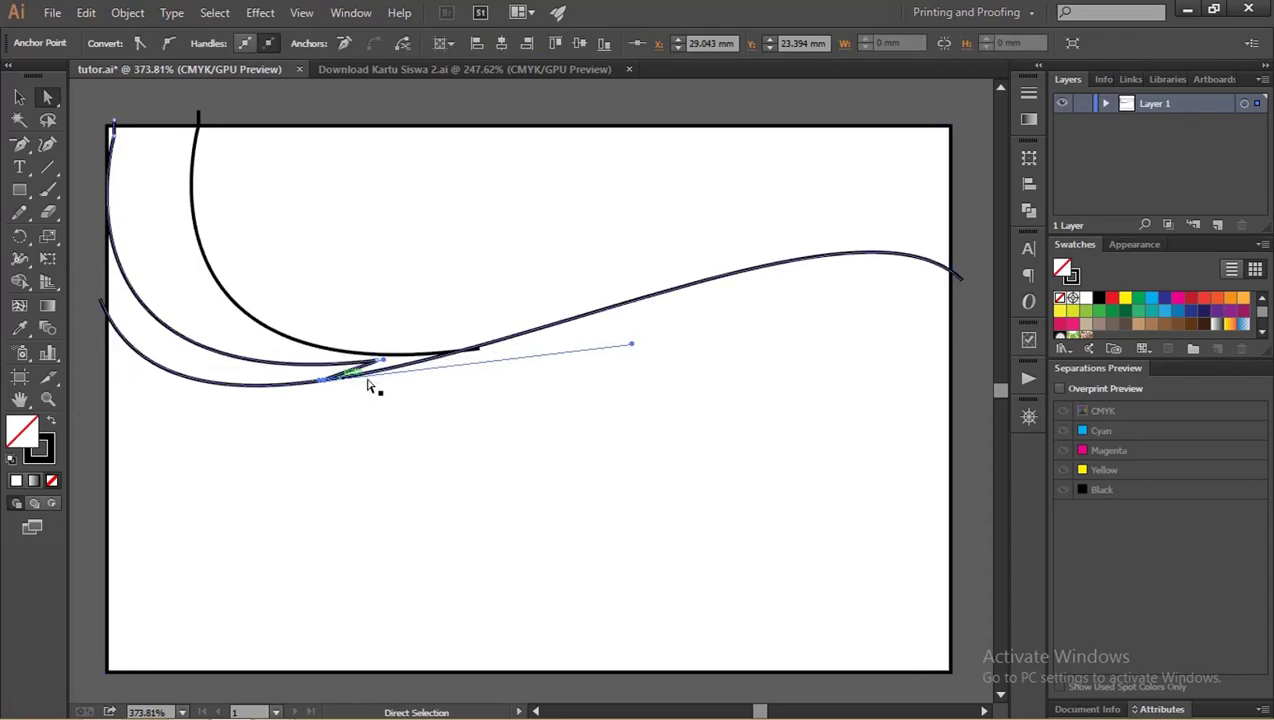
key(ctrl+z)
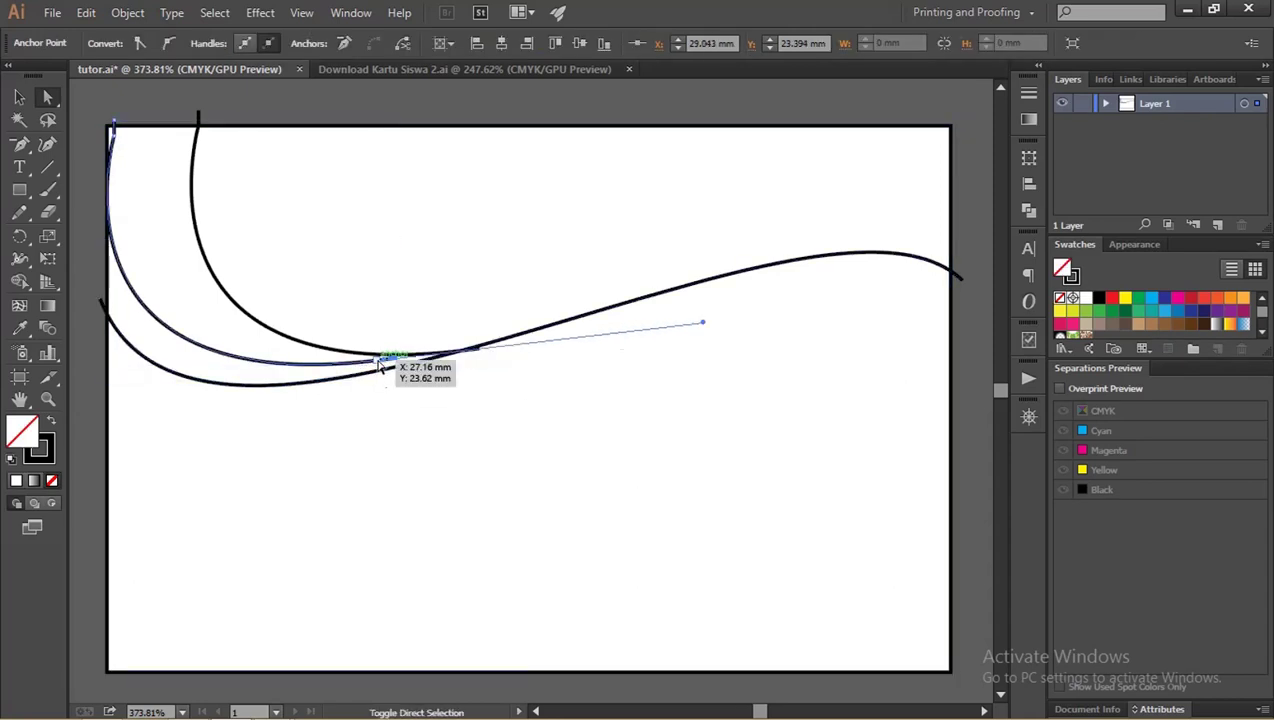
drag(380, 366, 322, 384)
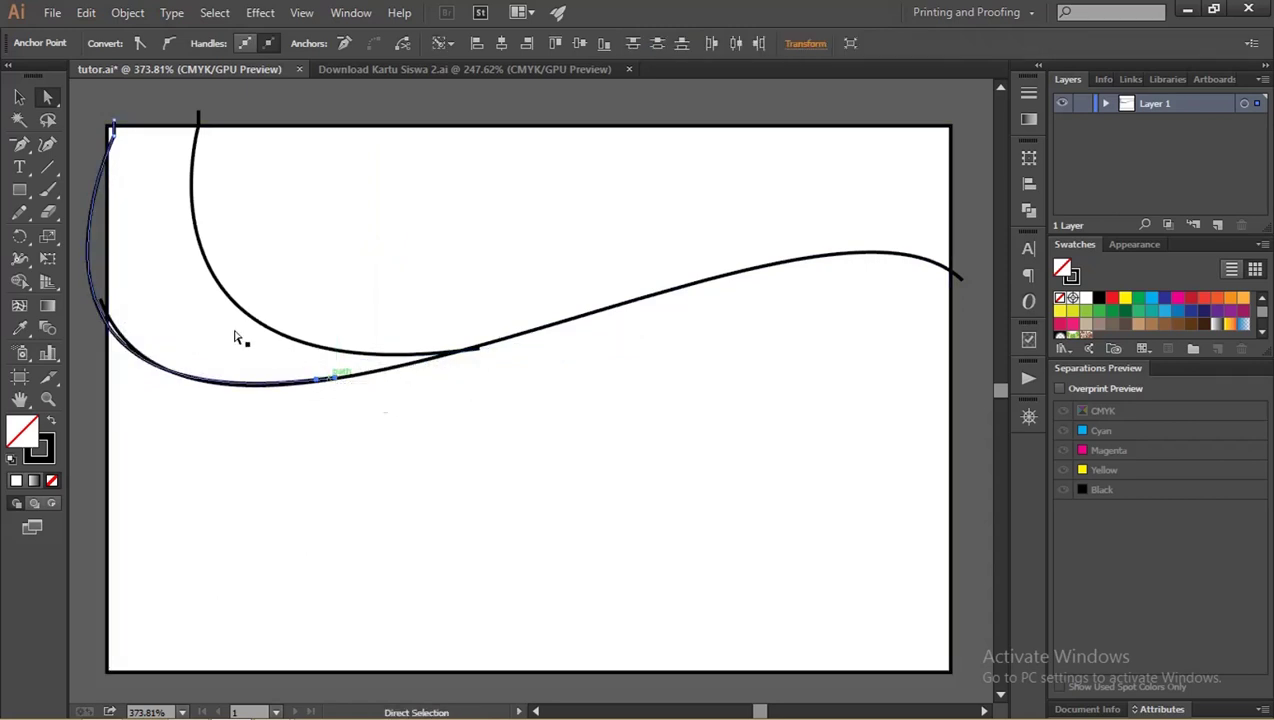
drag(113, 138, 113, 126)
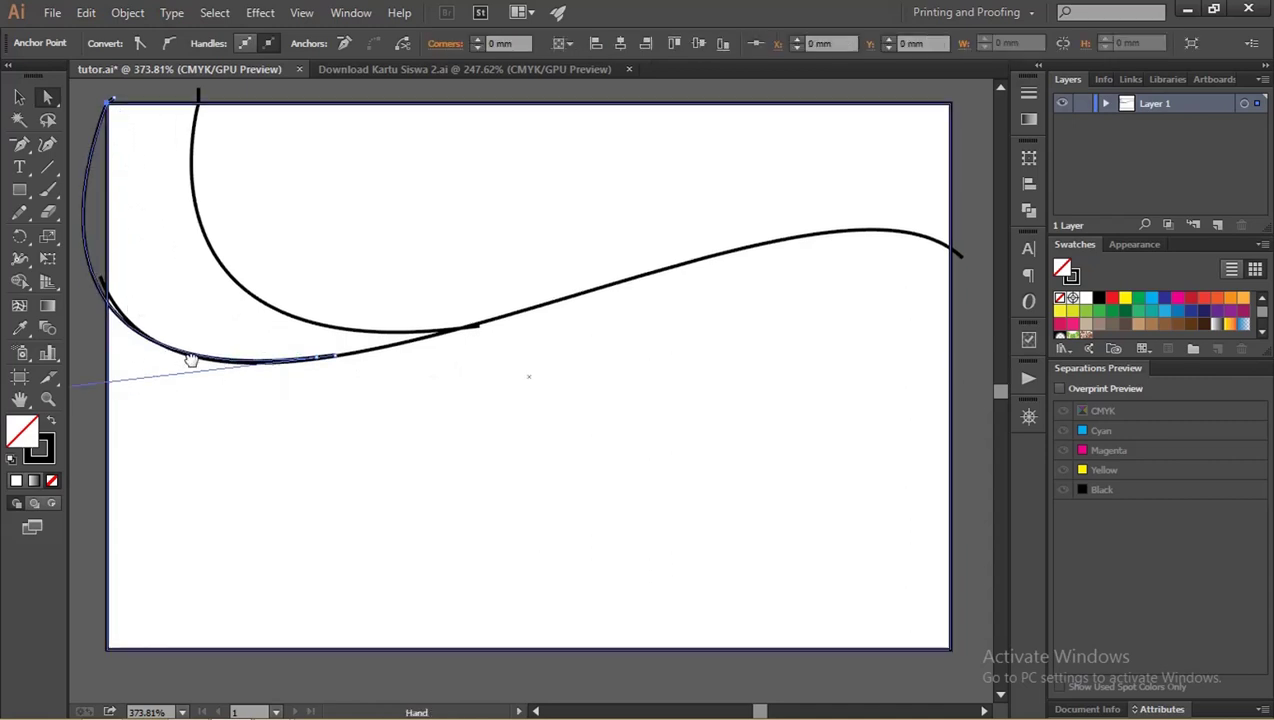
- Reshape the copy's curve handle and slide its lower end along the wave line
drag(190, 358, 291, 398)
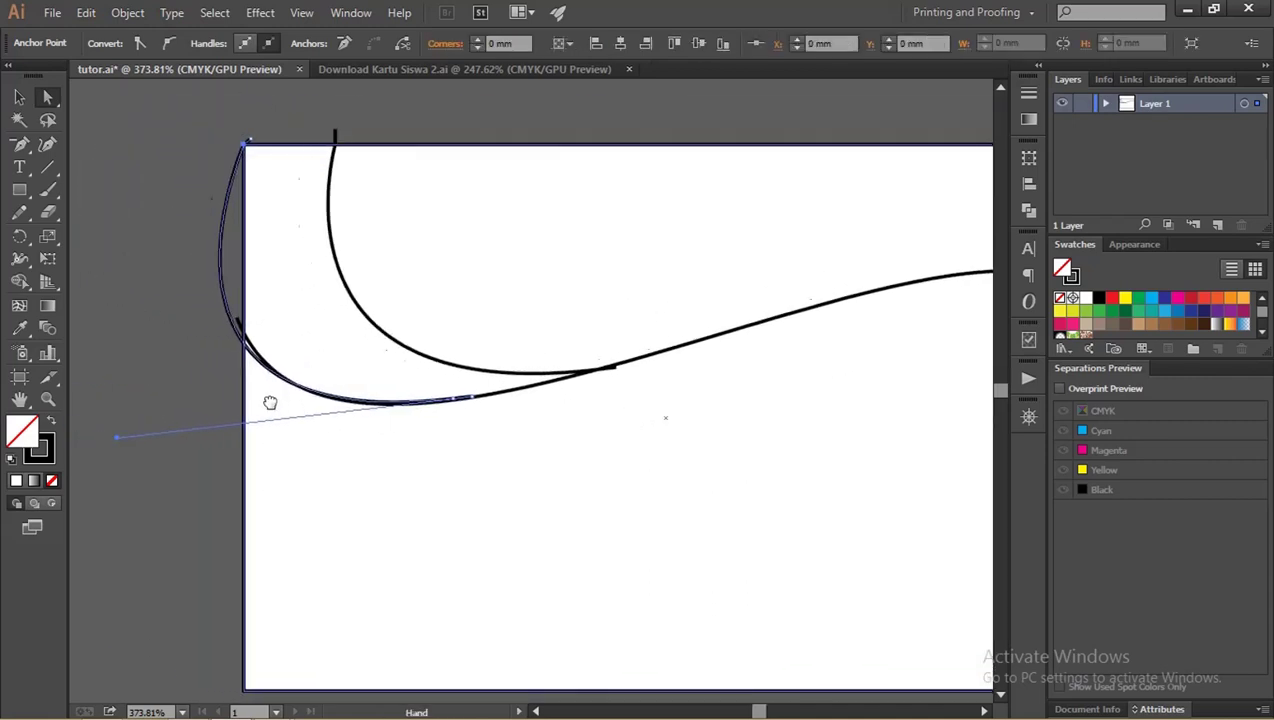
drag(118, 441, 203, 409)
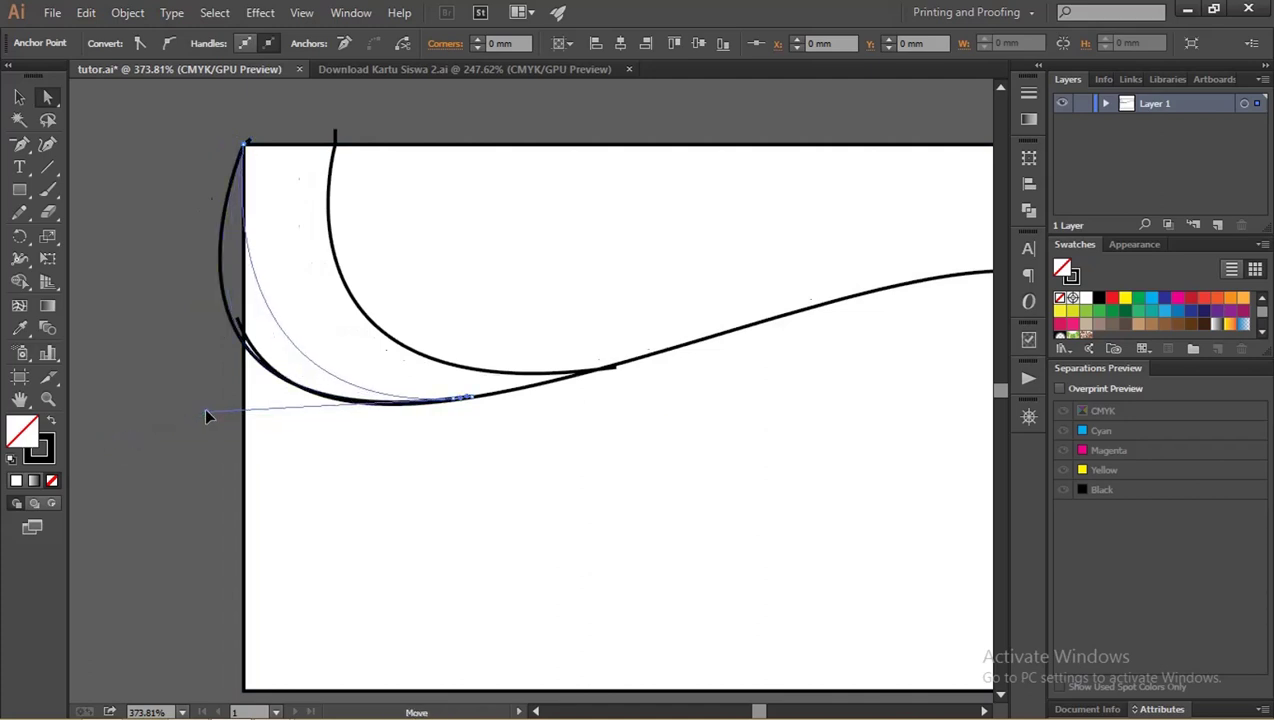
click(407, 446)
drag(474, 404, 477, 405)
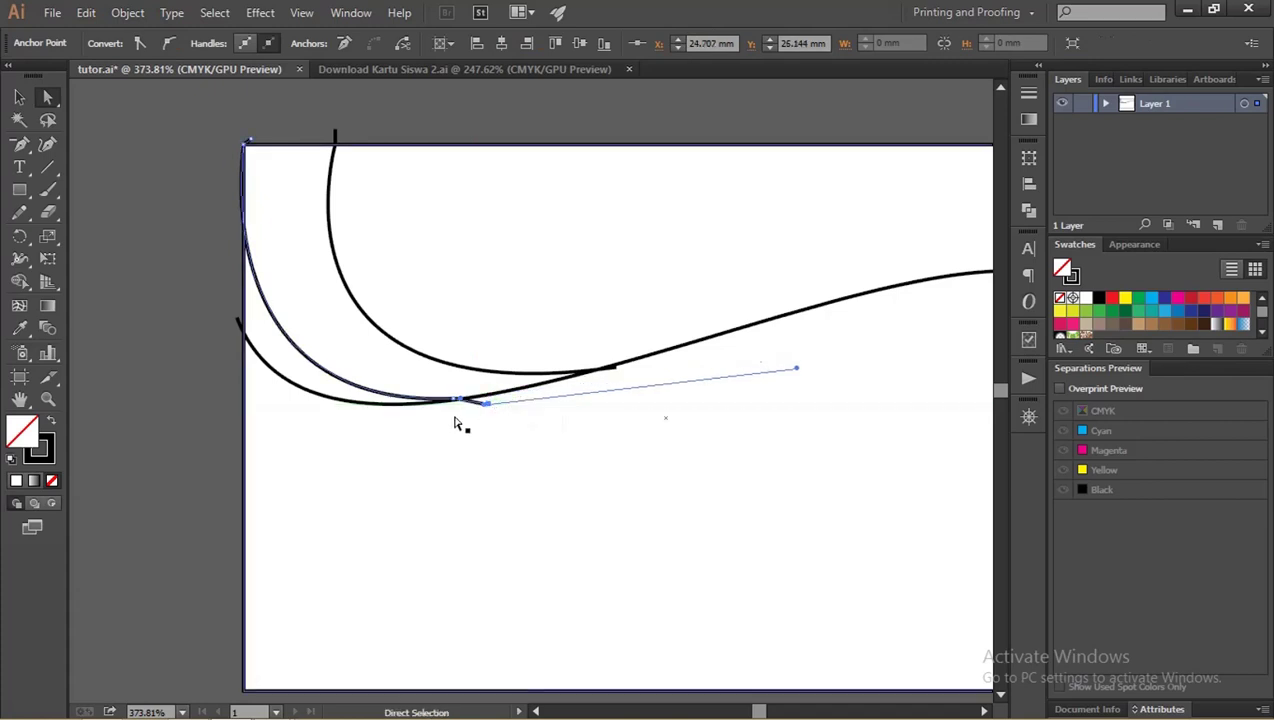
click(176, 288)
key(z)
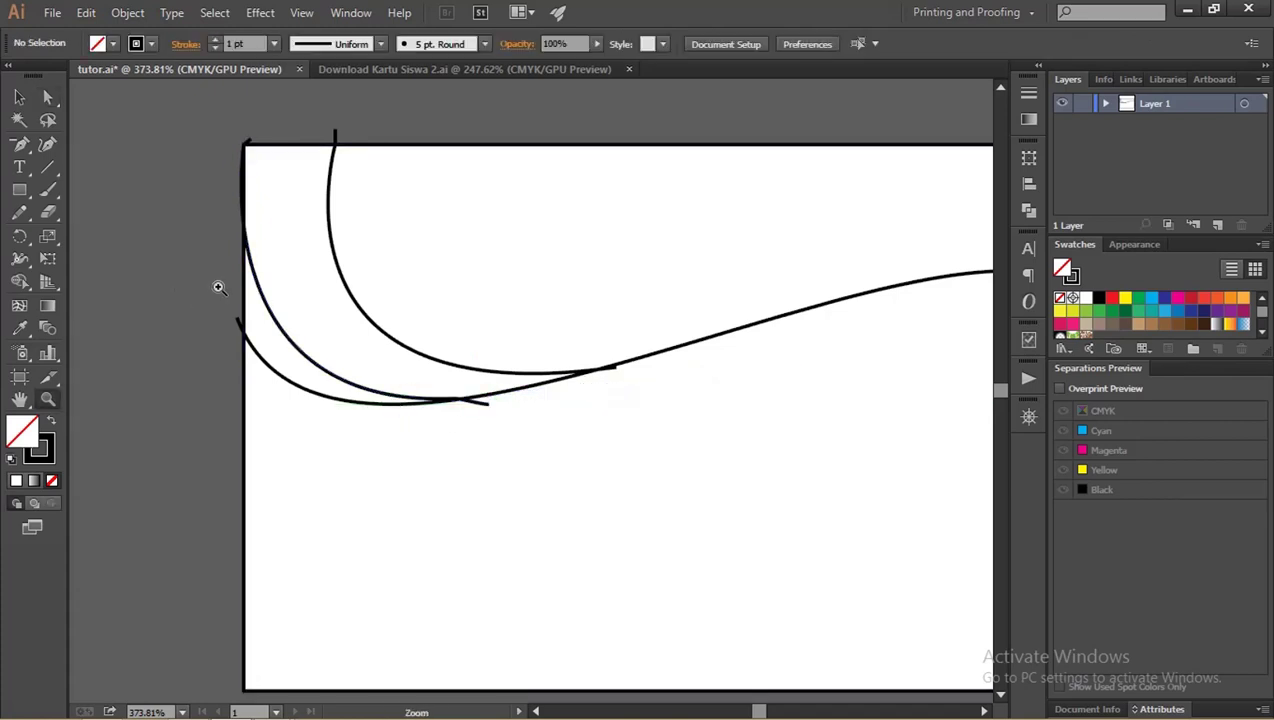
alt+click(216, 285)
drag(230, 276, 211, 270)
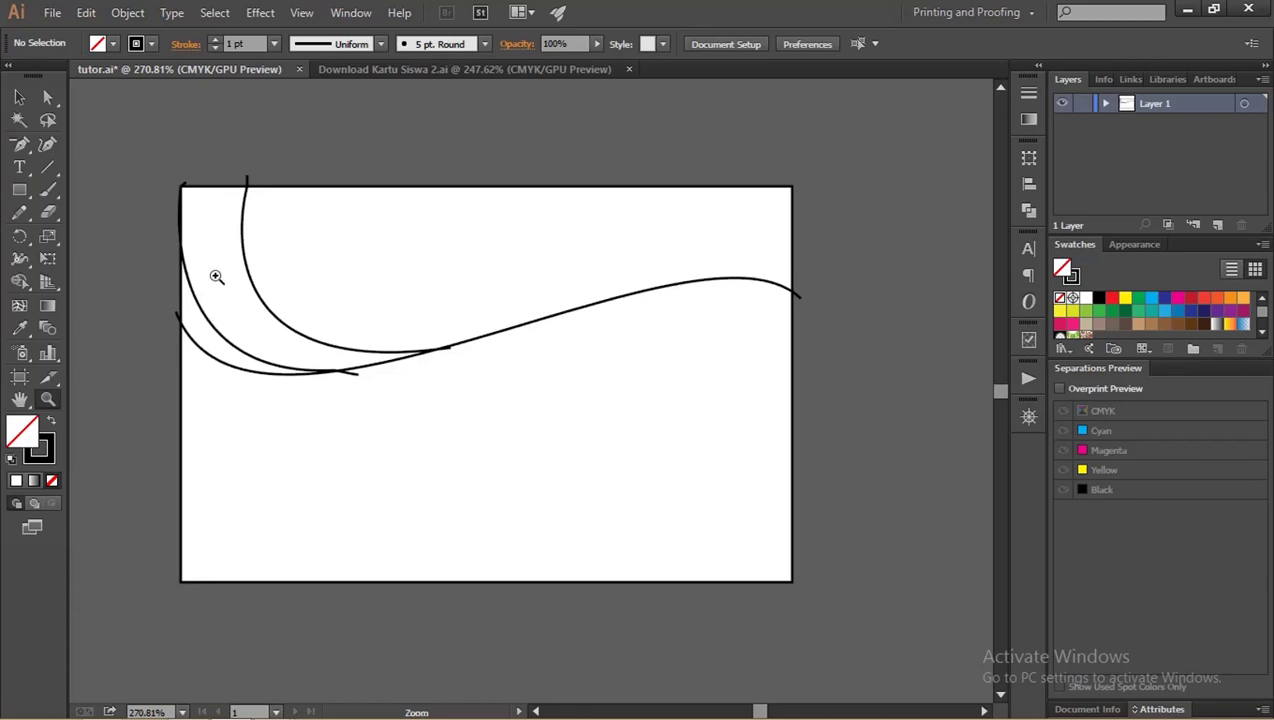
click(29, 92)
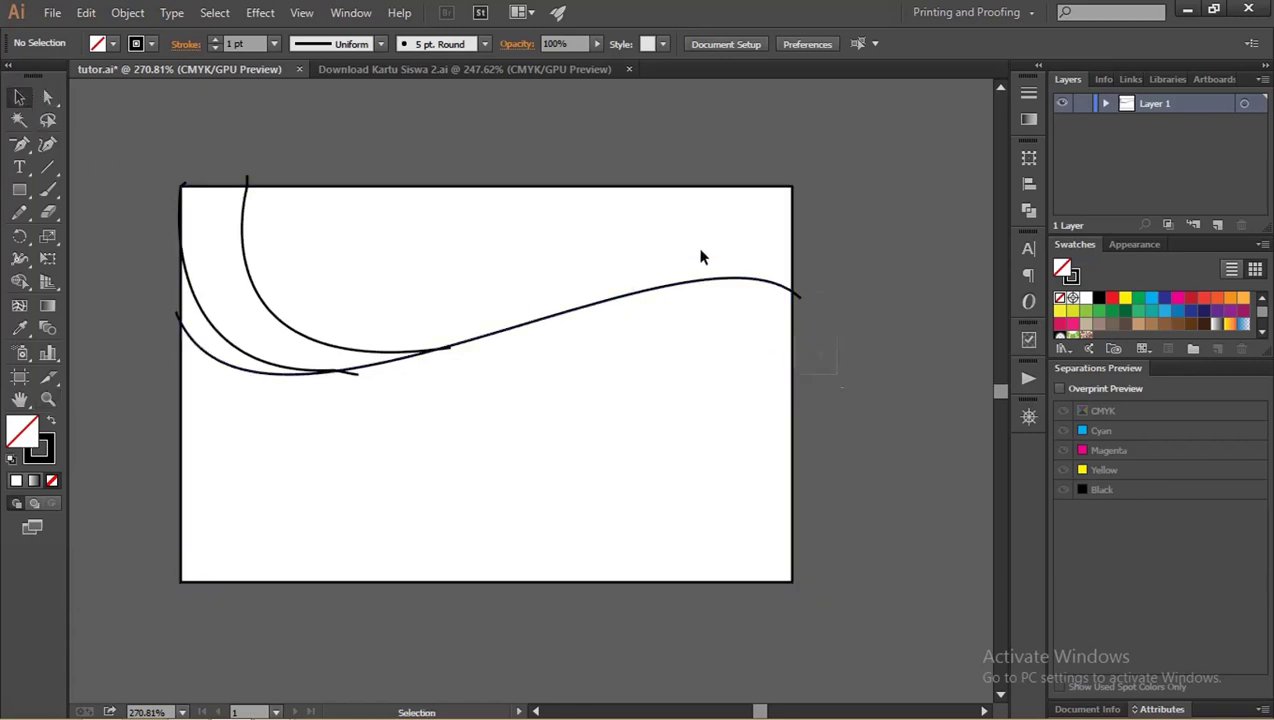
- Select all paths and set the Shape Builder fill to pale grey F9F9F9
key(ctrl+a)
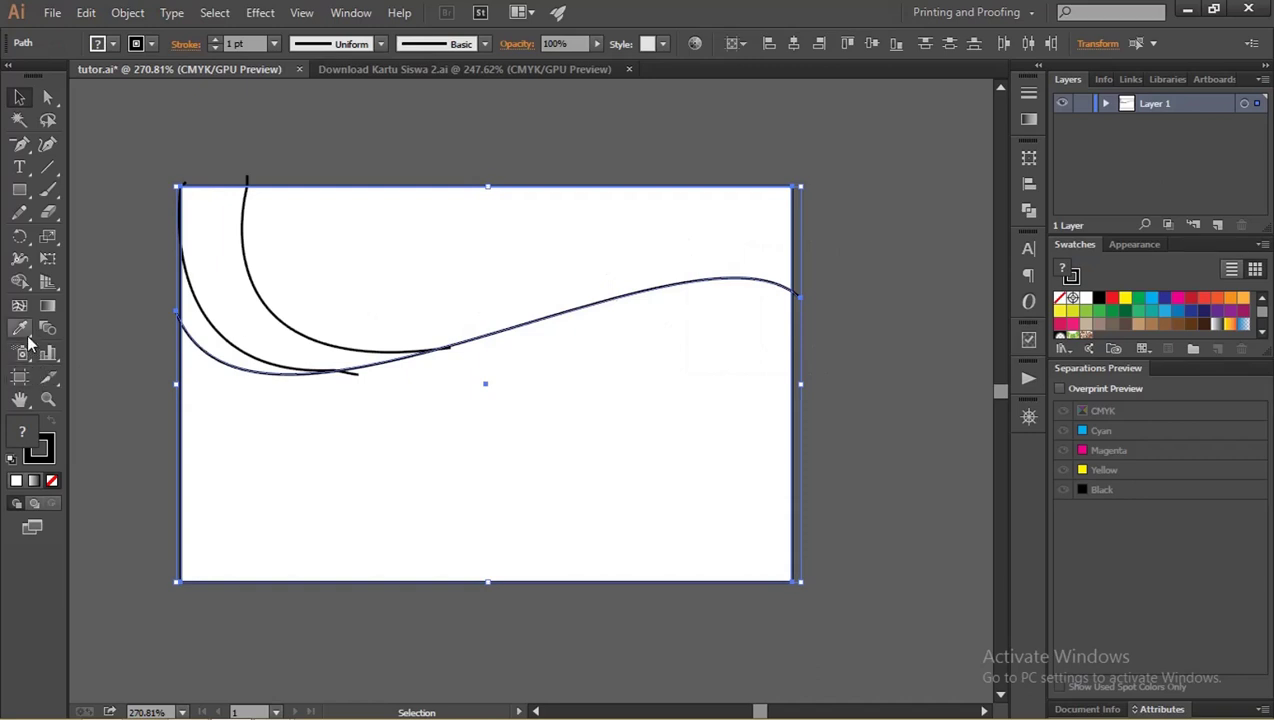
click(19, 282)
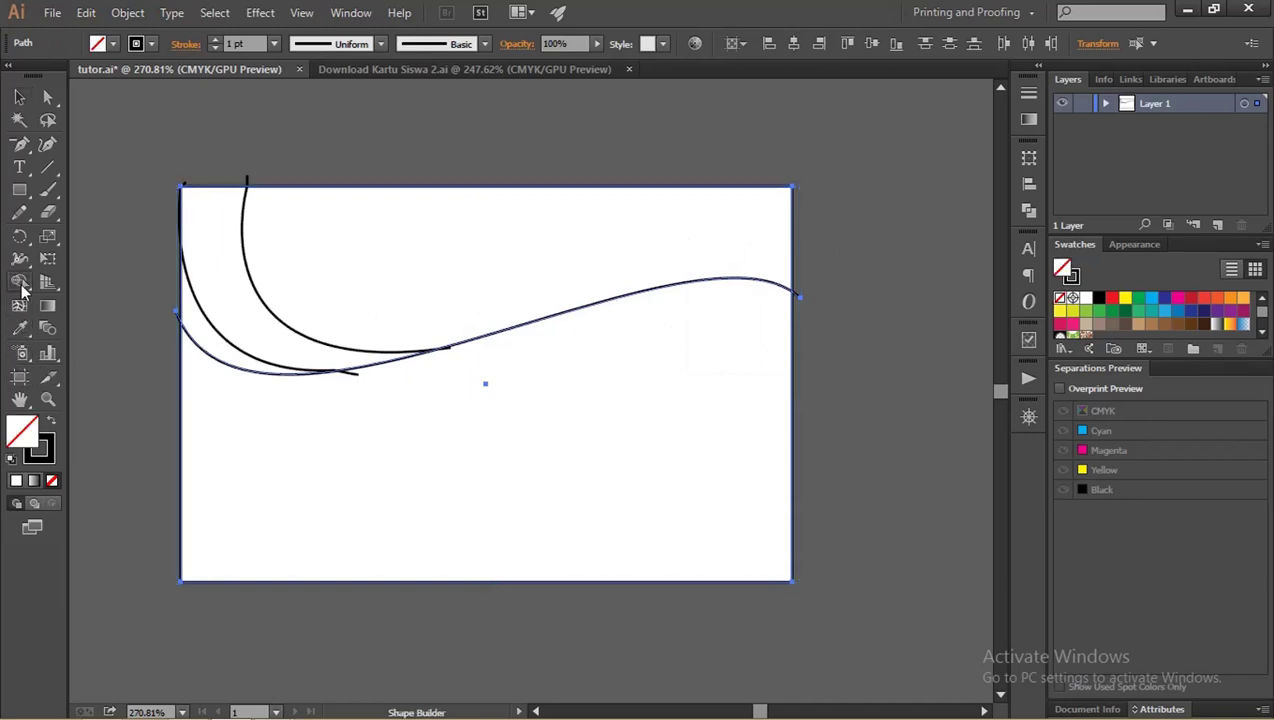
double_click(27, 432)
drag(683, 248, 619, 231)
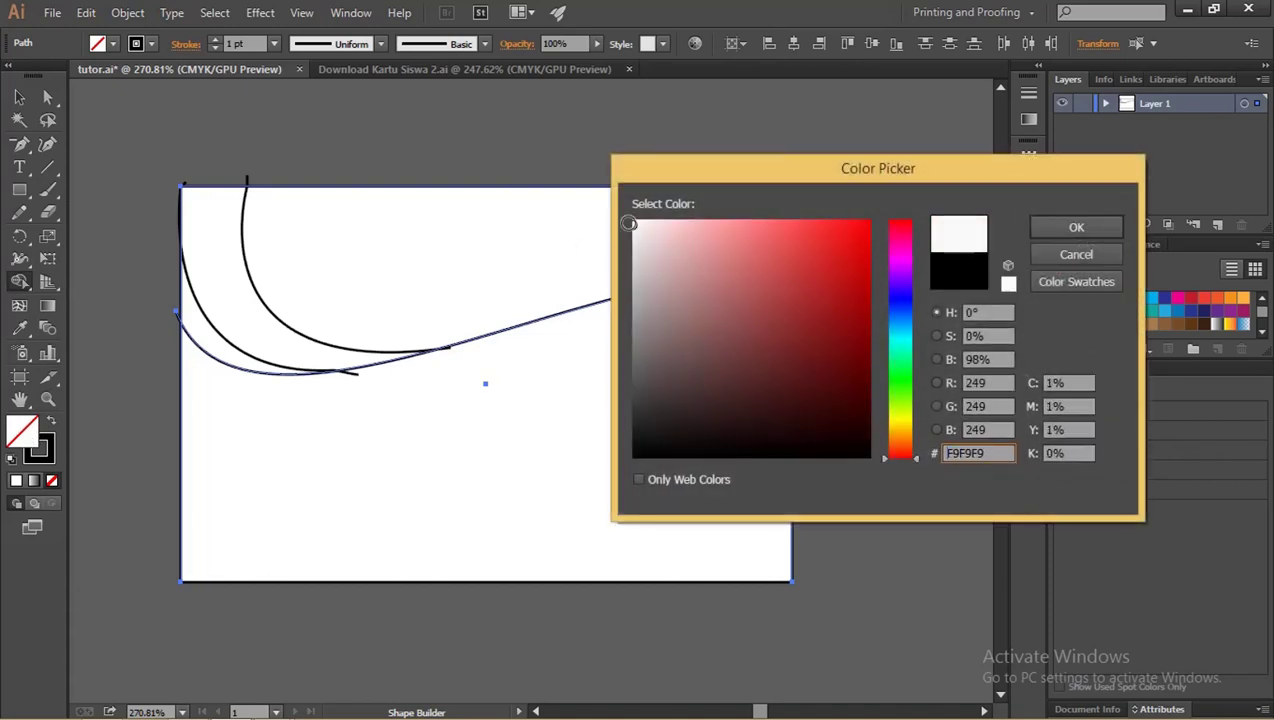
click(1060, 228)
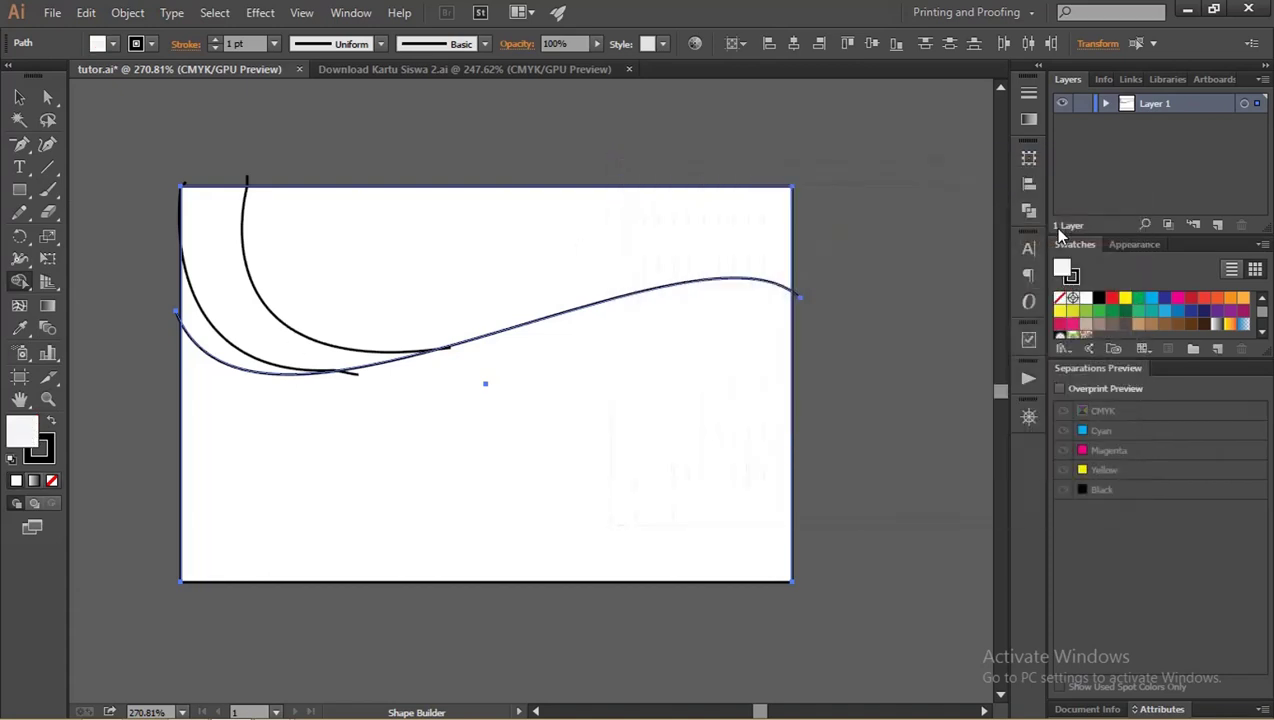
- Merge the region above the wave into a filled header shape and tidy leftover paths
click(585, 245)
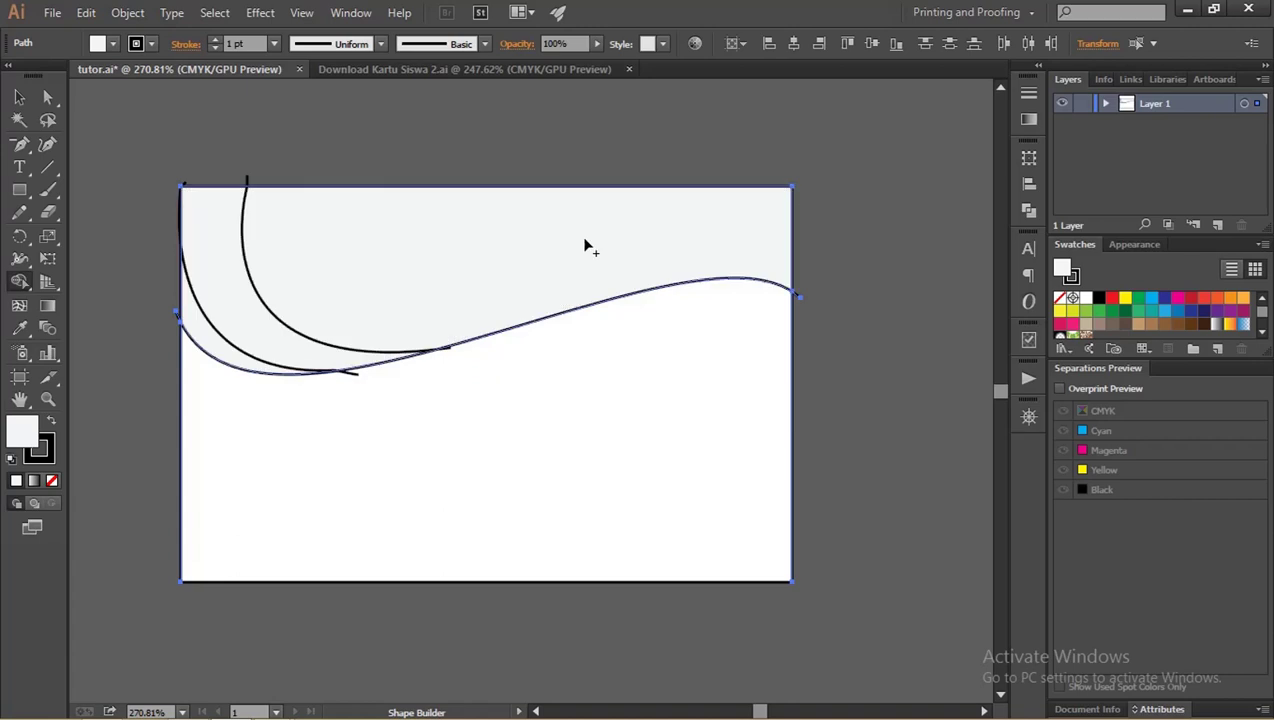
click(18, 97)
click(283, 126)
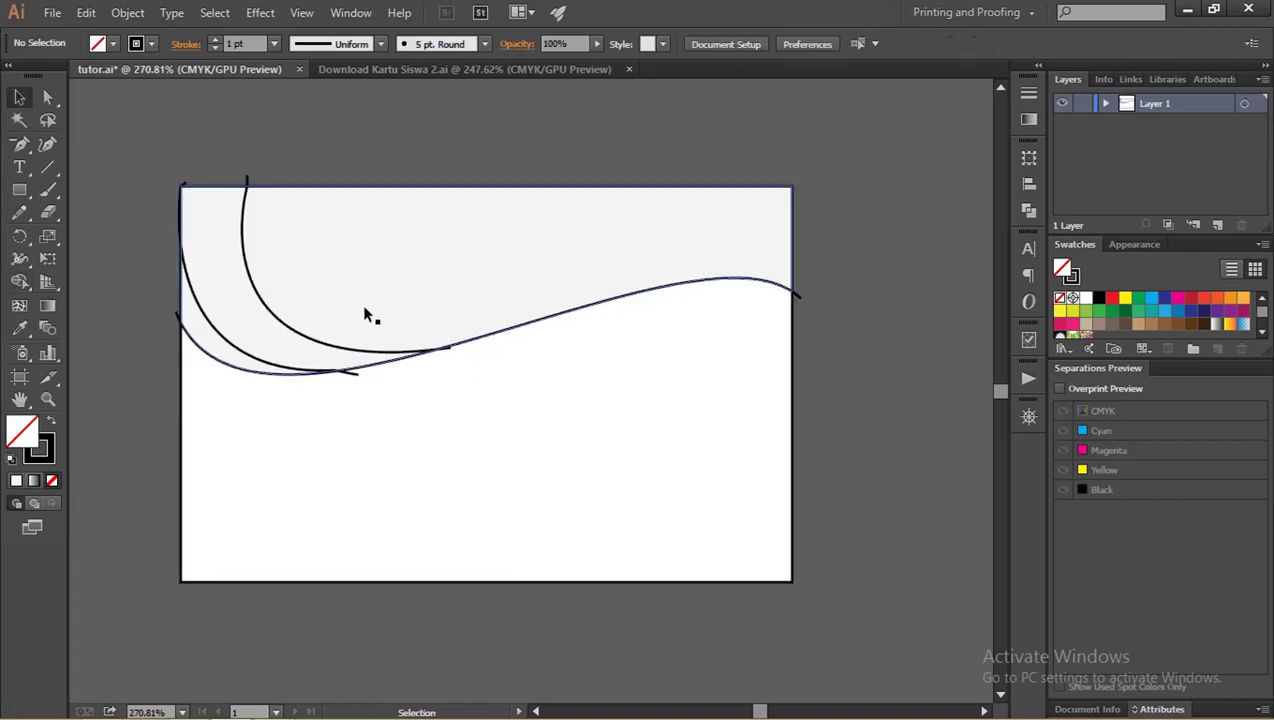
drag(800, 348, 804, 362)
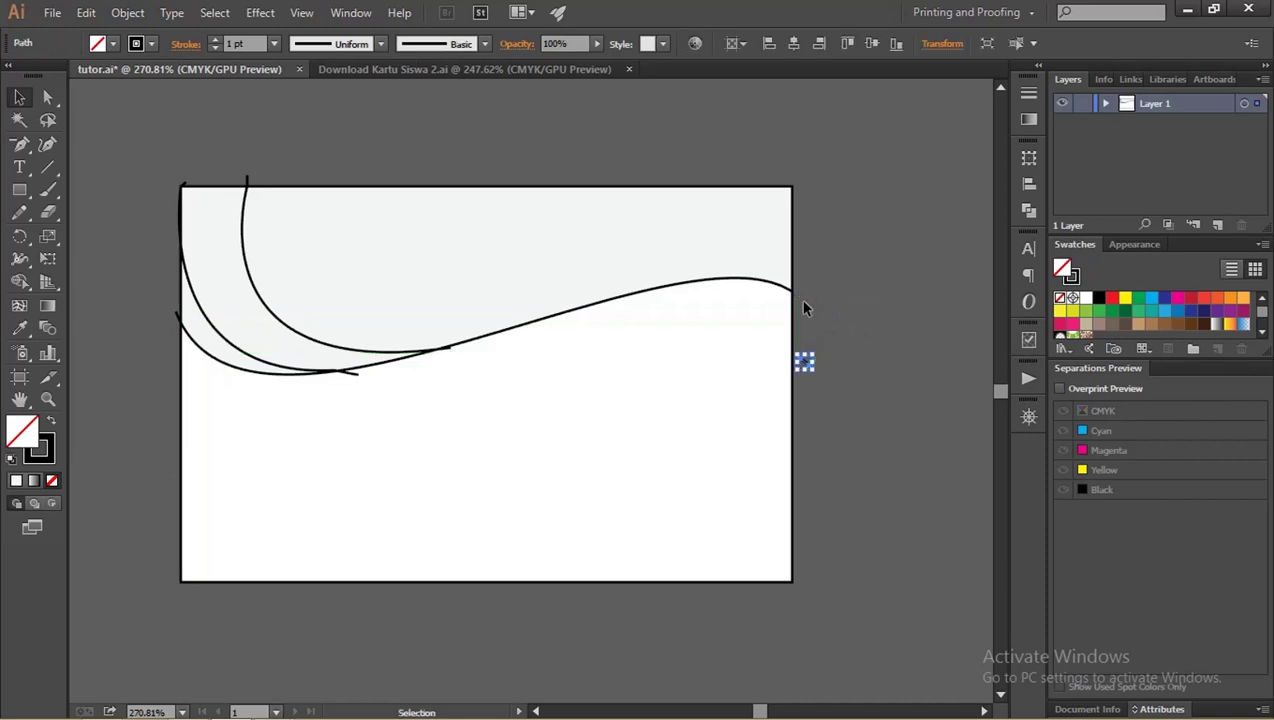
click(803, 308)
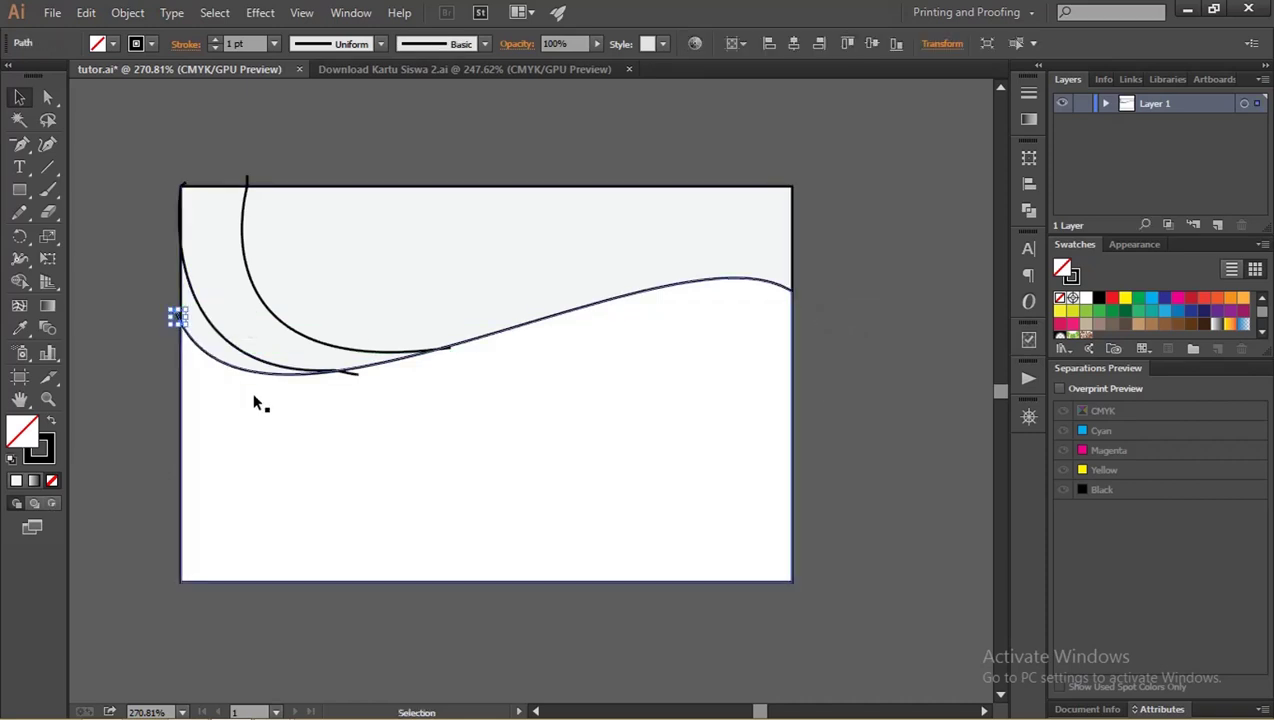
- Give the inner top-left curve a 3 pt stroke tapered with Width Profile 4
click(352, 374)
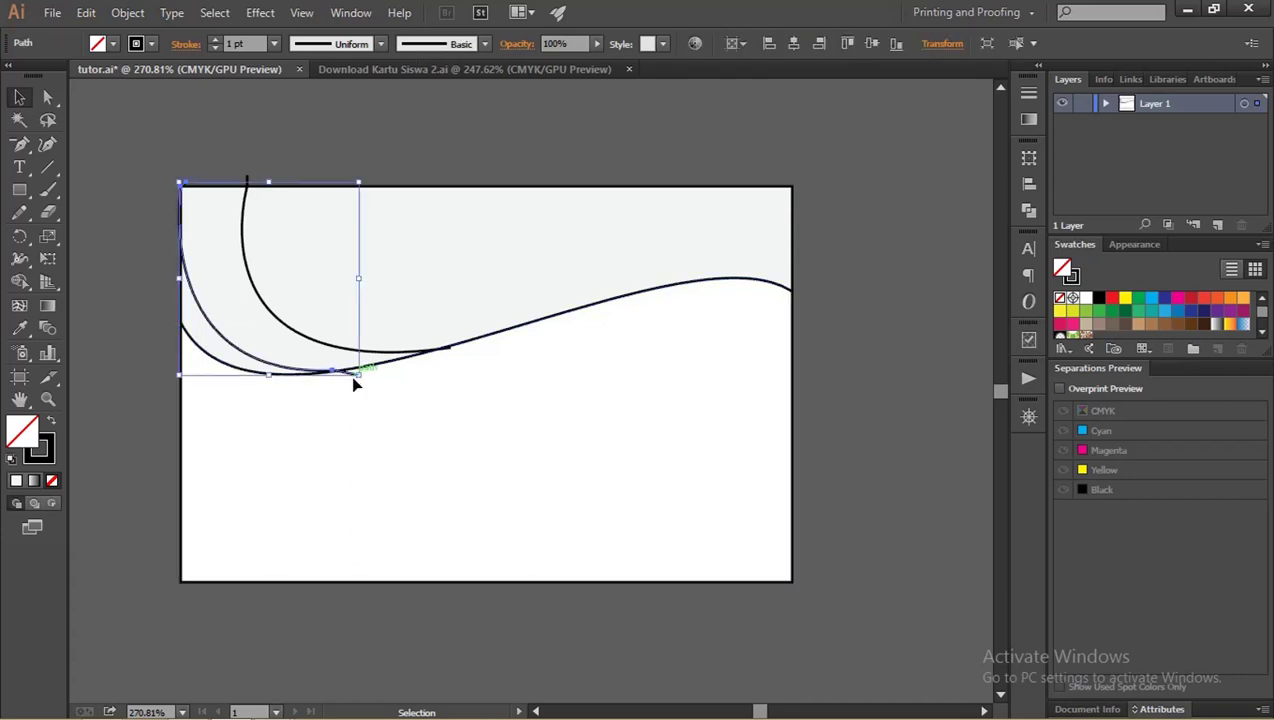
click(121, 288)
drag(210, 299, 243, 307)
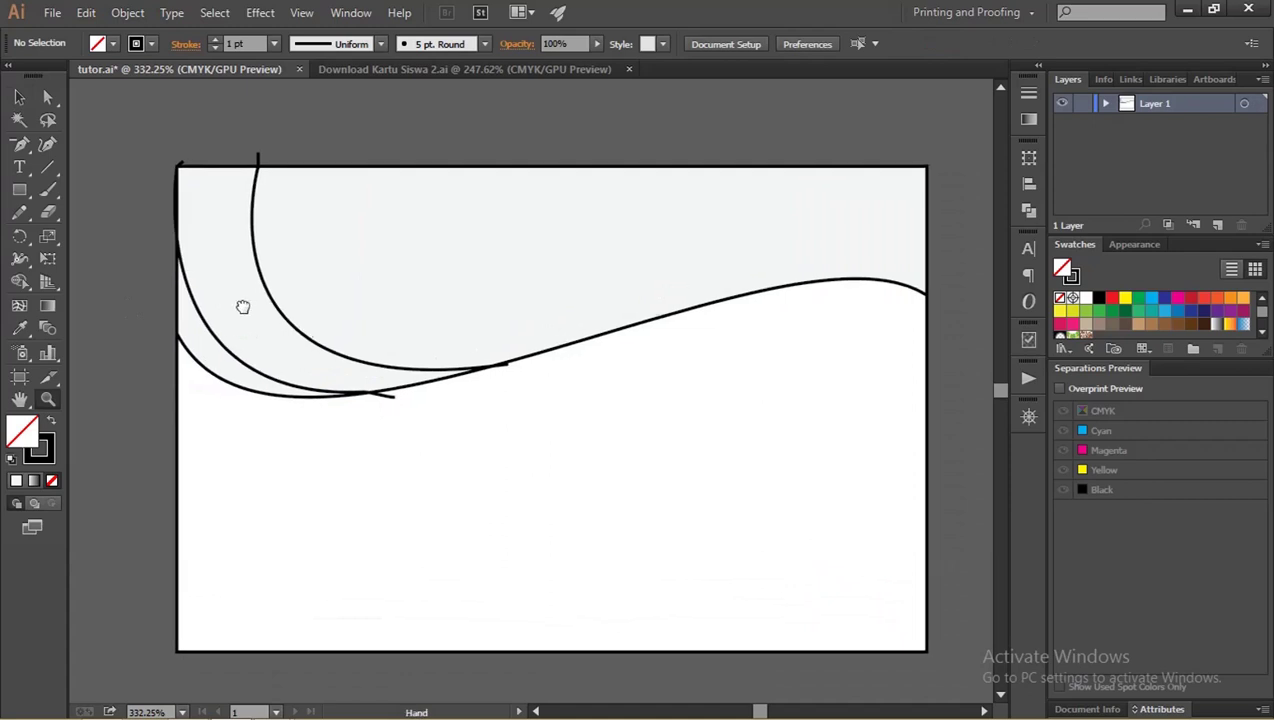
key(v)
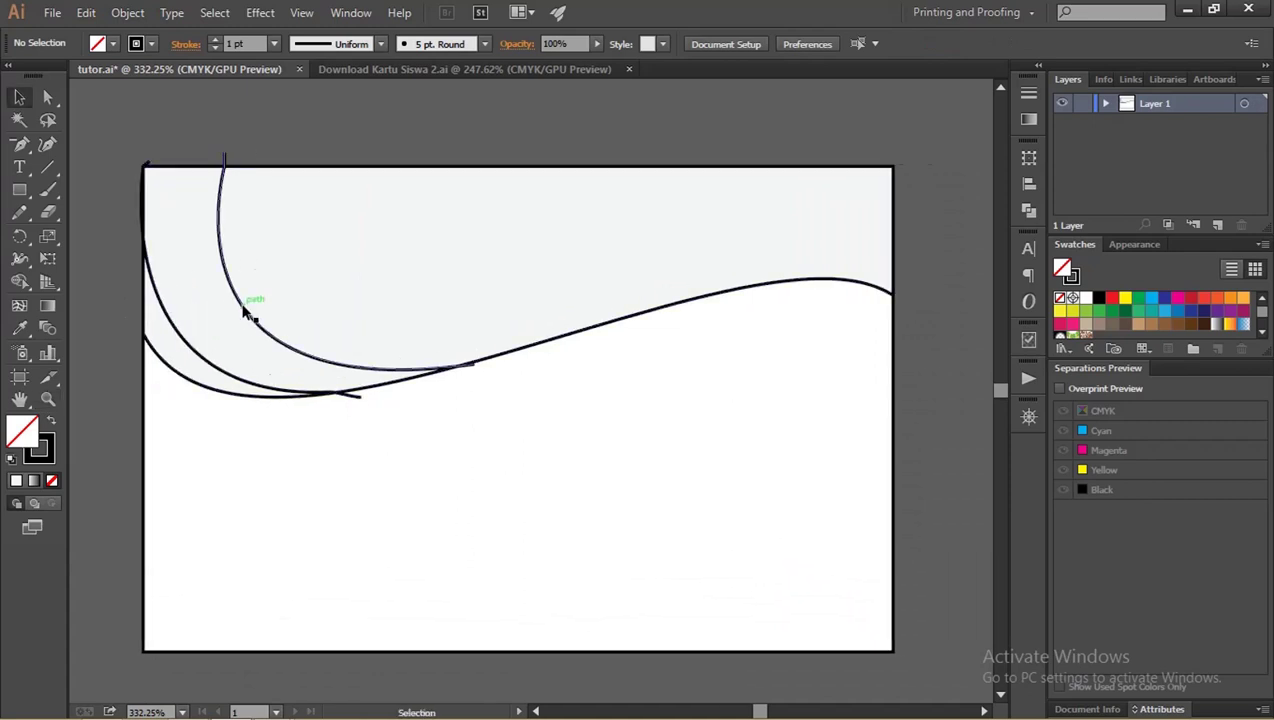
click(245, 312)
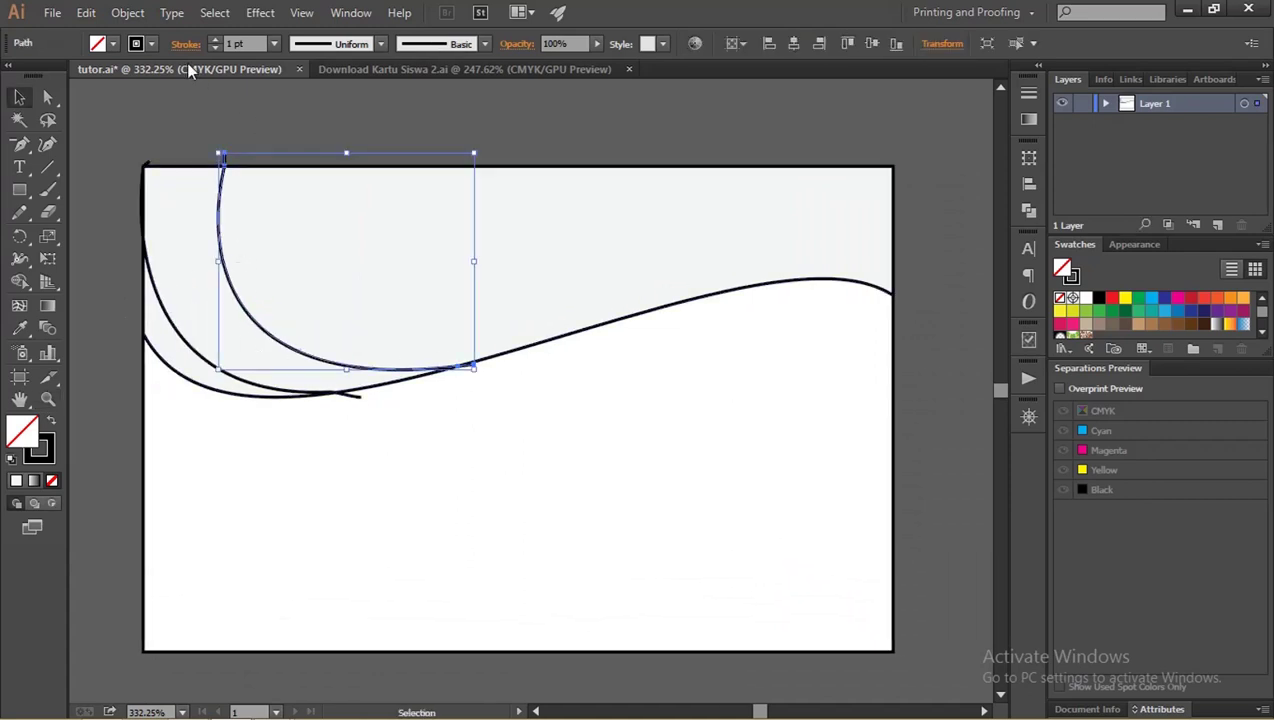
click(217, 39)
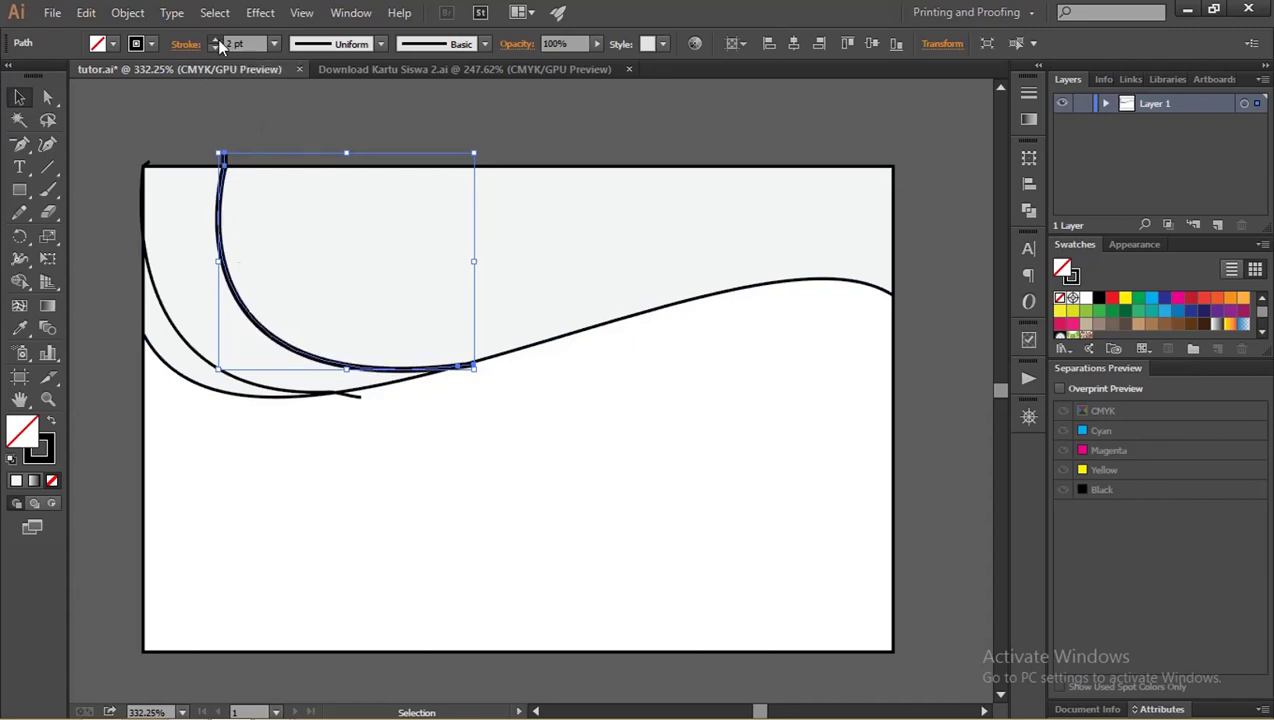
click(217, 39)
click(379, 44)
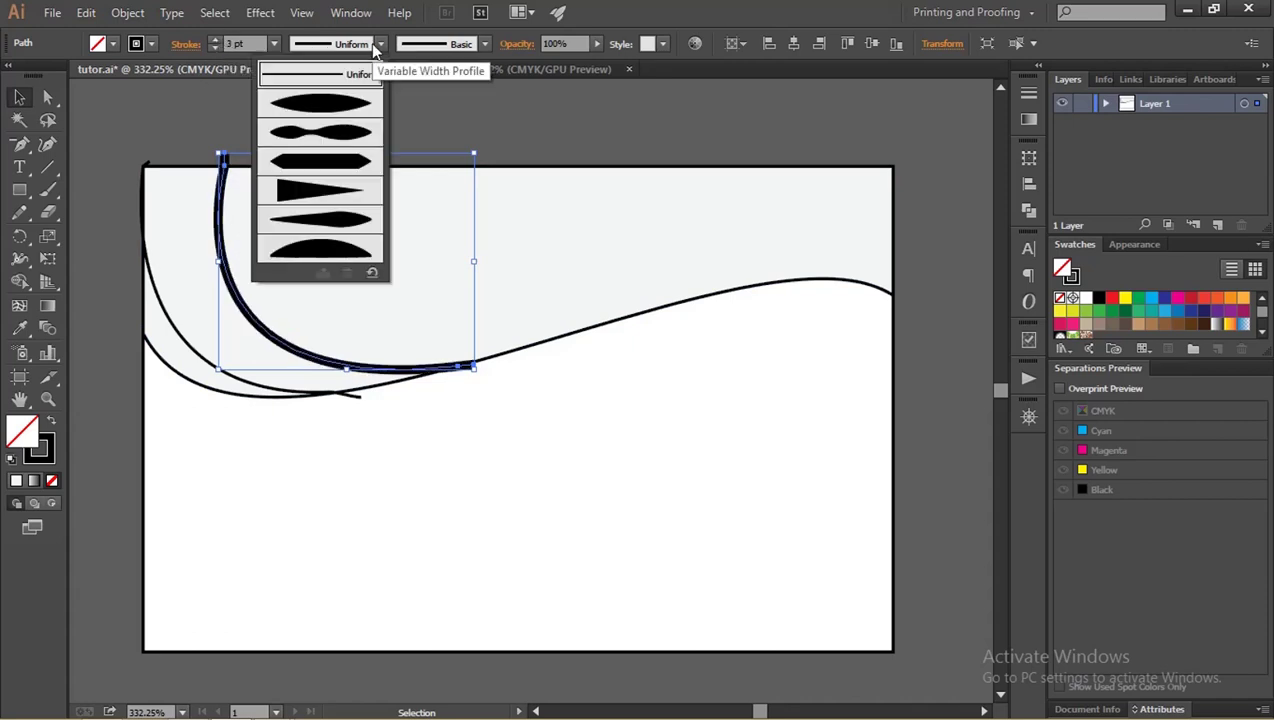
click(338, 195)
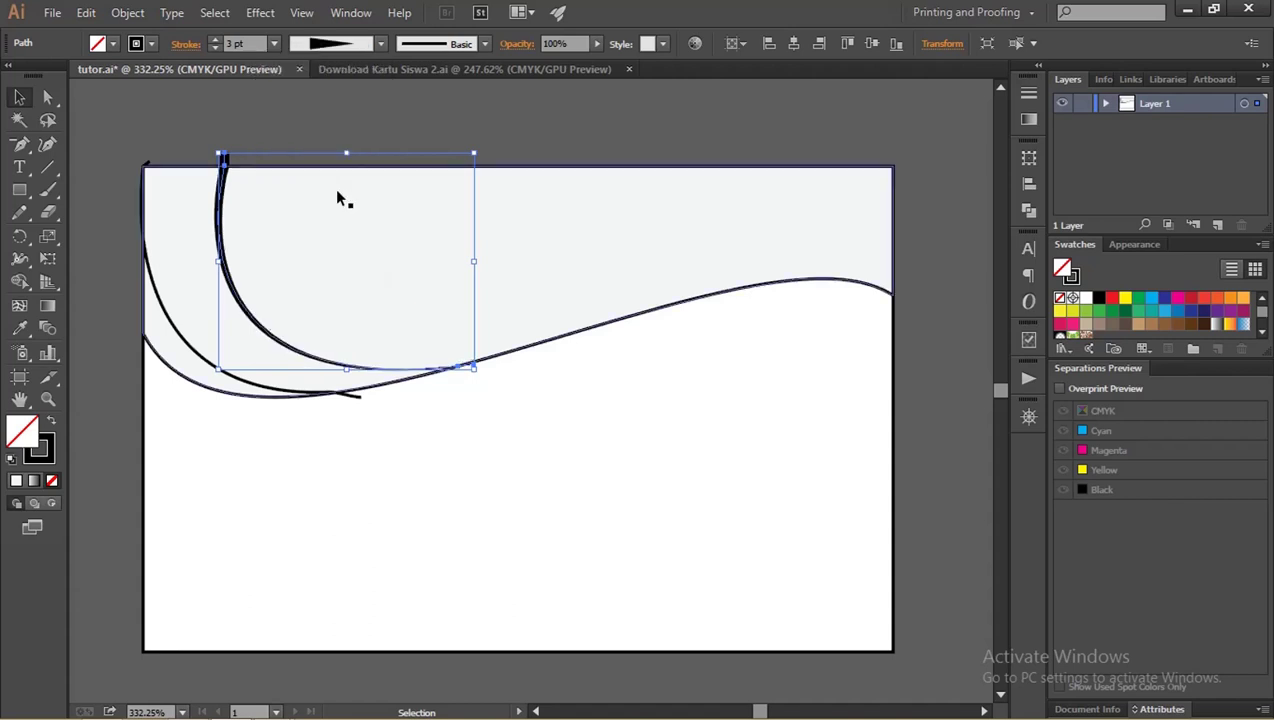
click(367, 119)
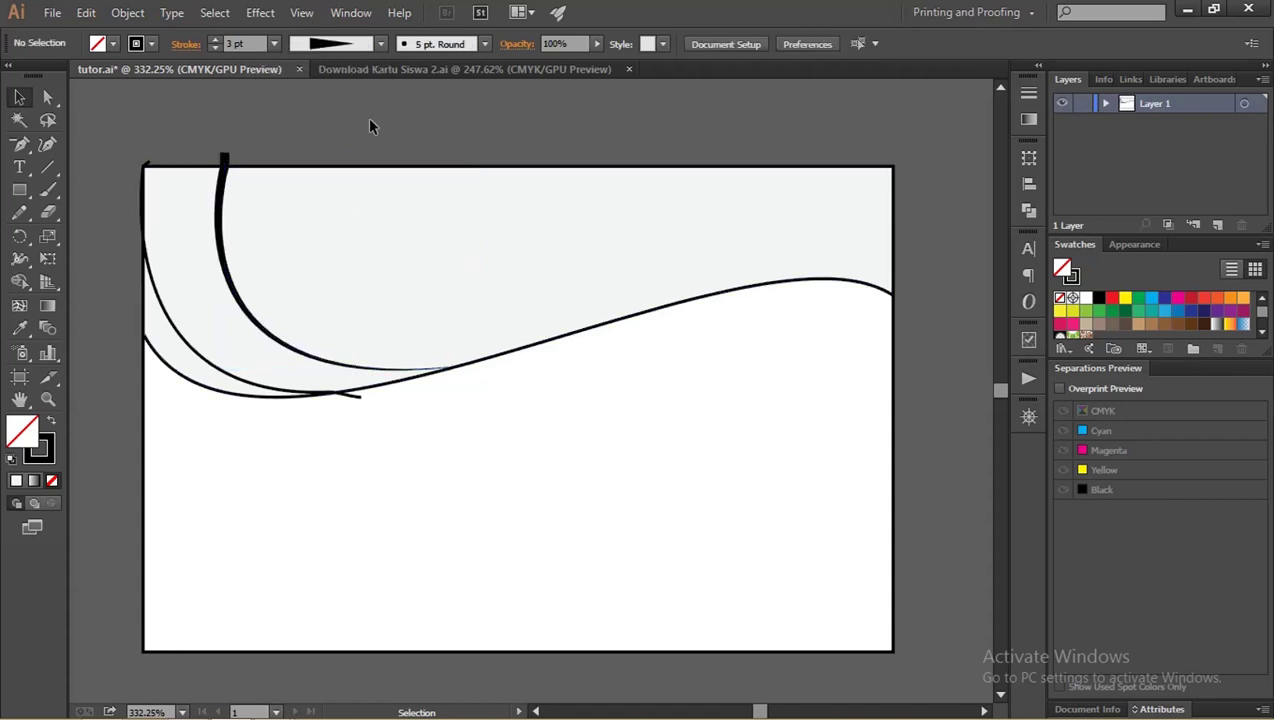
- Give the outer curve a 2 pt stroke with a triangular taper profile
click(184, 346)
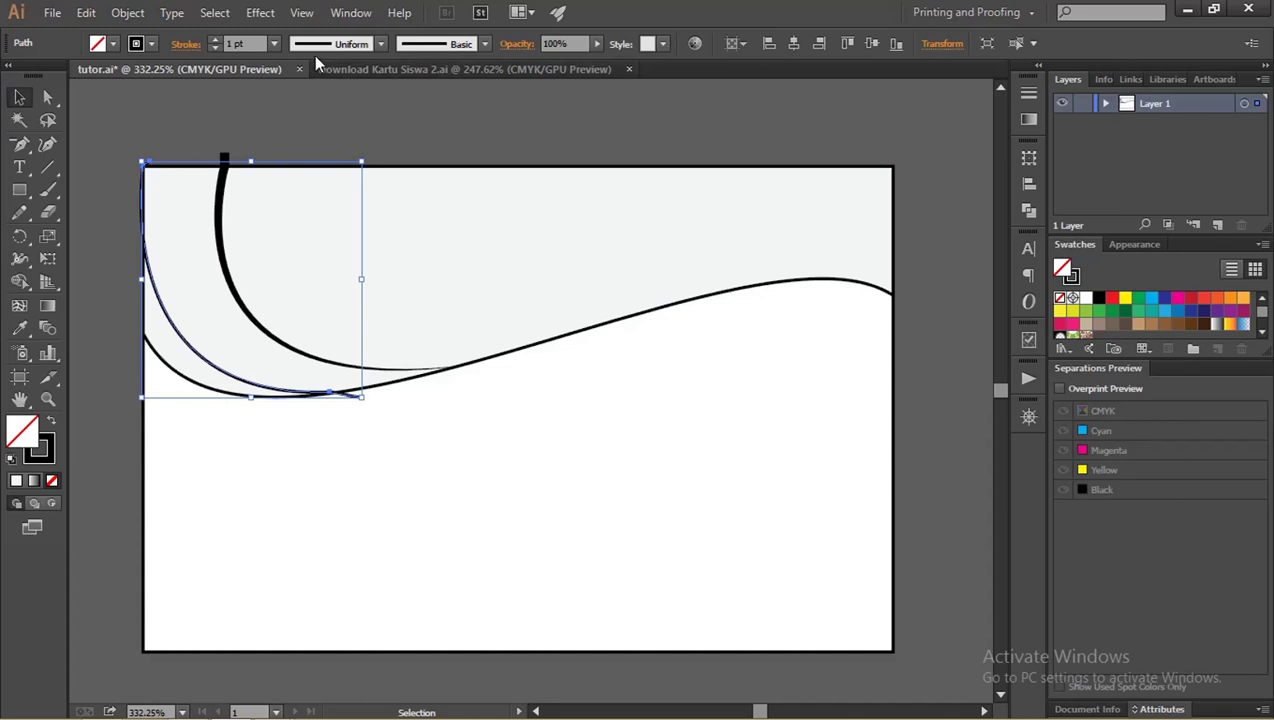
click(215, 39)
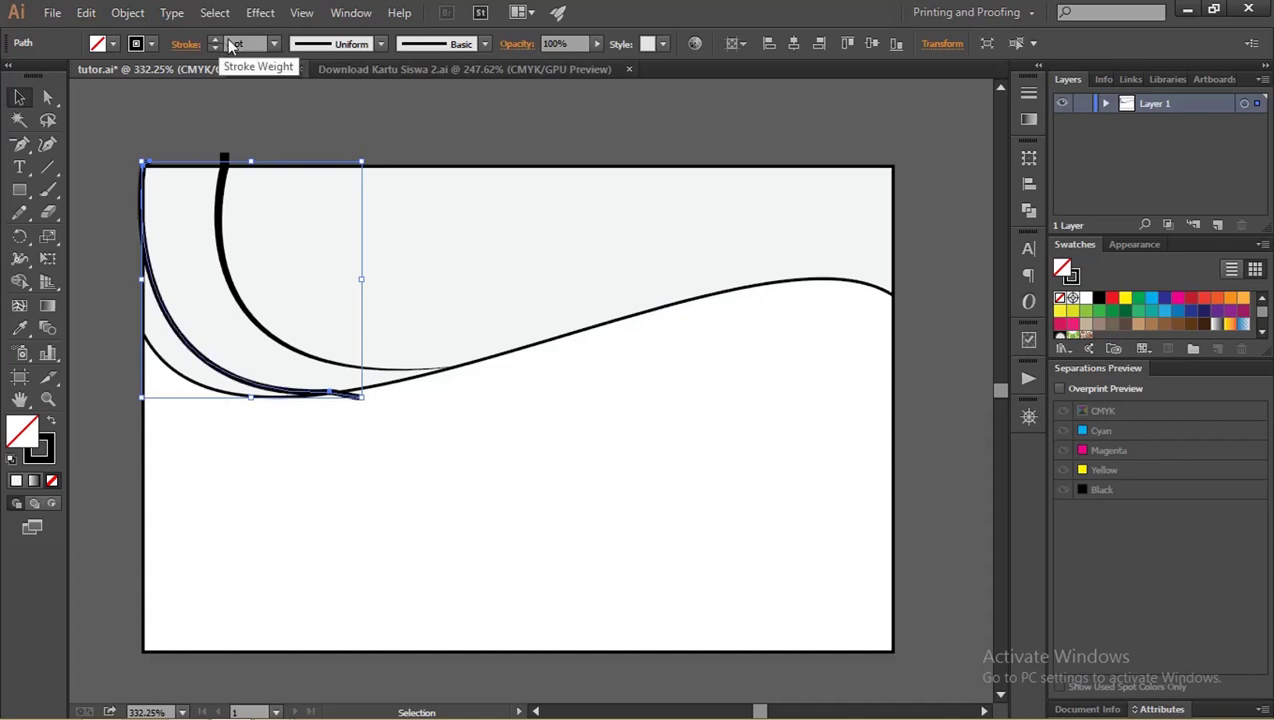
click(336, 44)
click(338, 183)
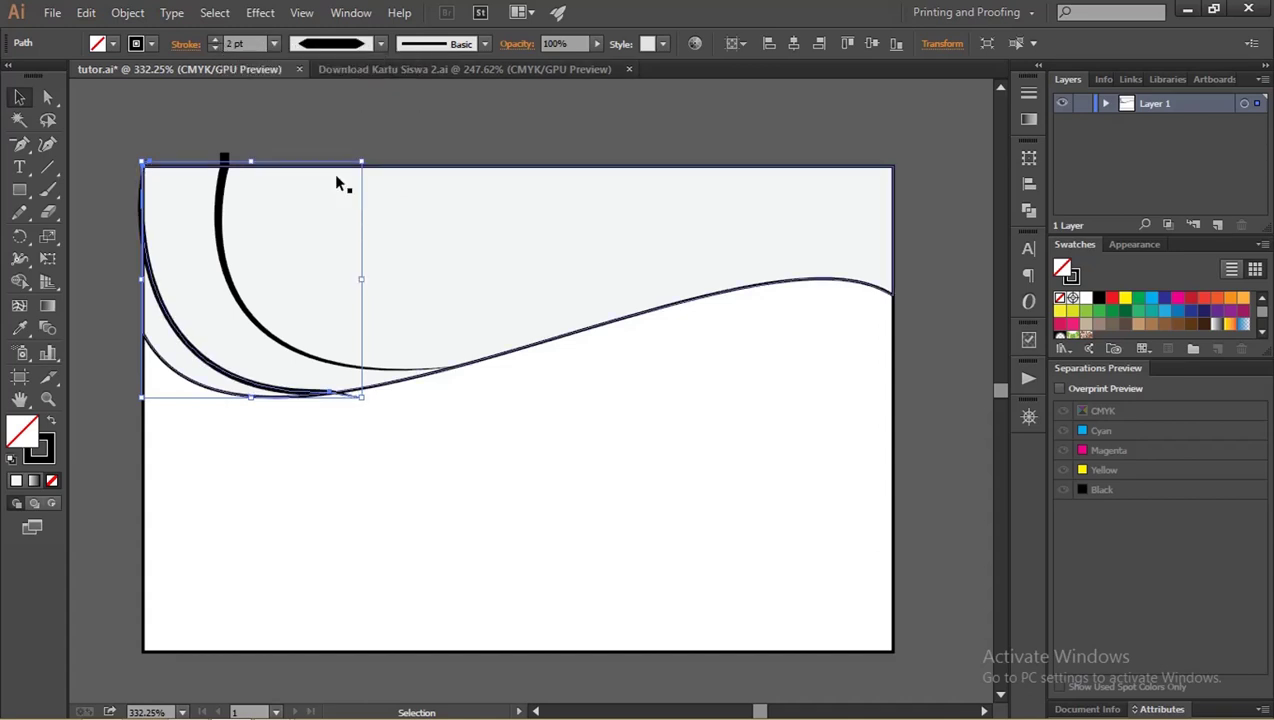
click(336, 44)
click(343, 174)
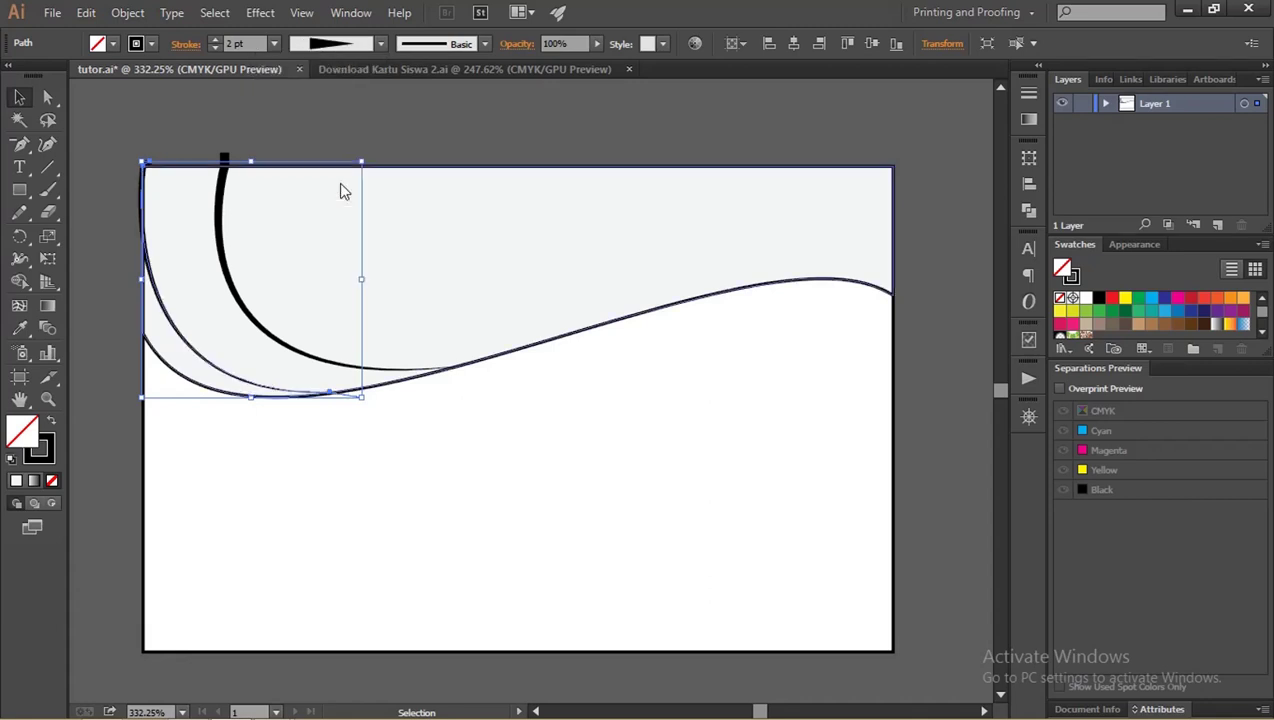
click(313, 106)
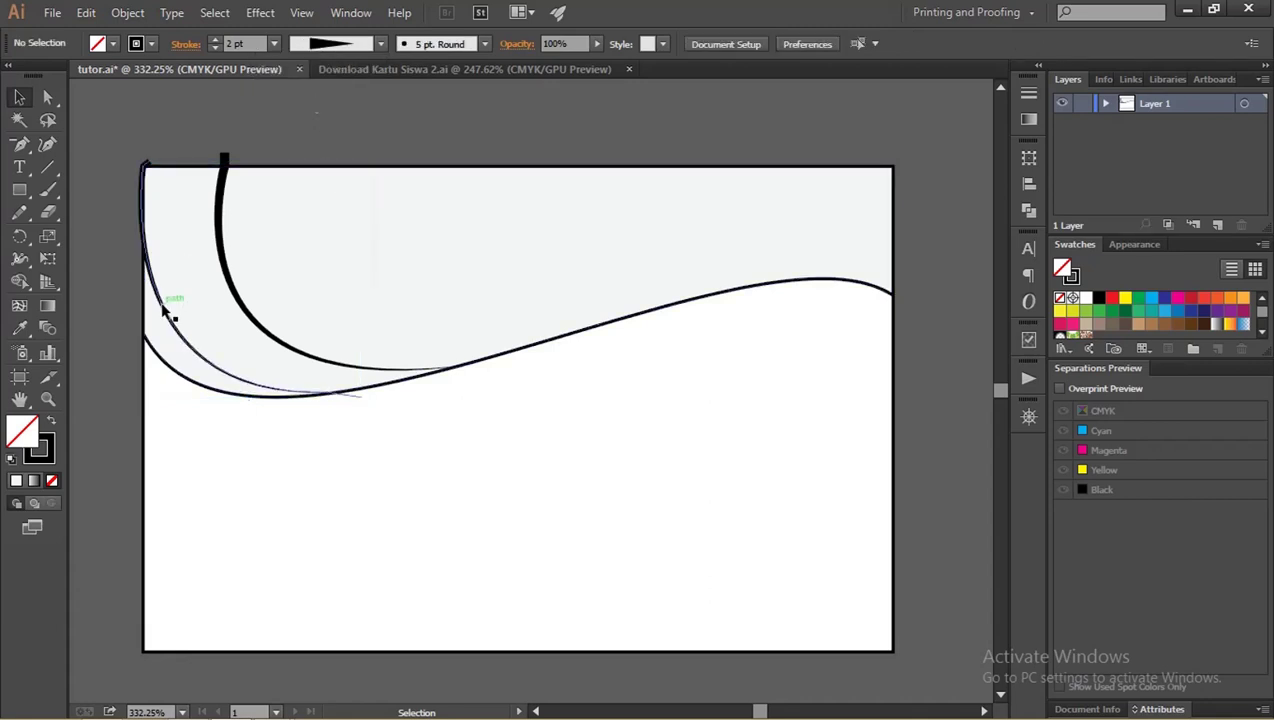
- Raise the outer curve's stroke to 3 pt and the inner curve's to 5 pt
click(168, 312)
click(216, 42)
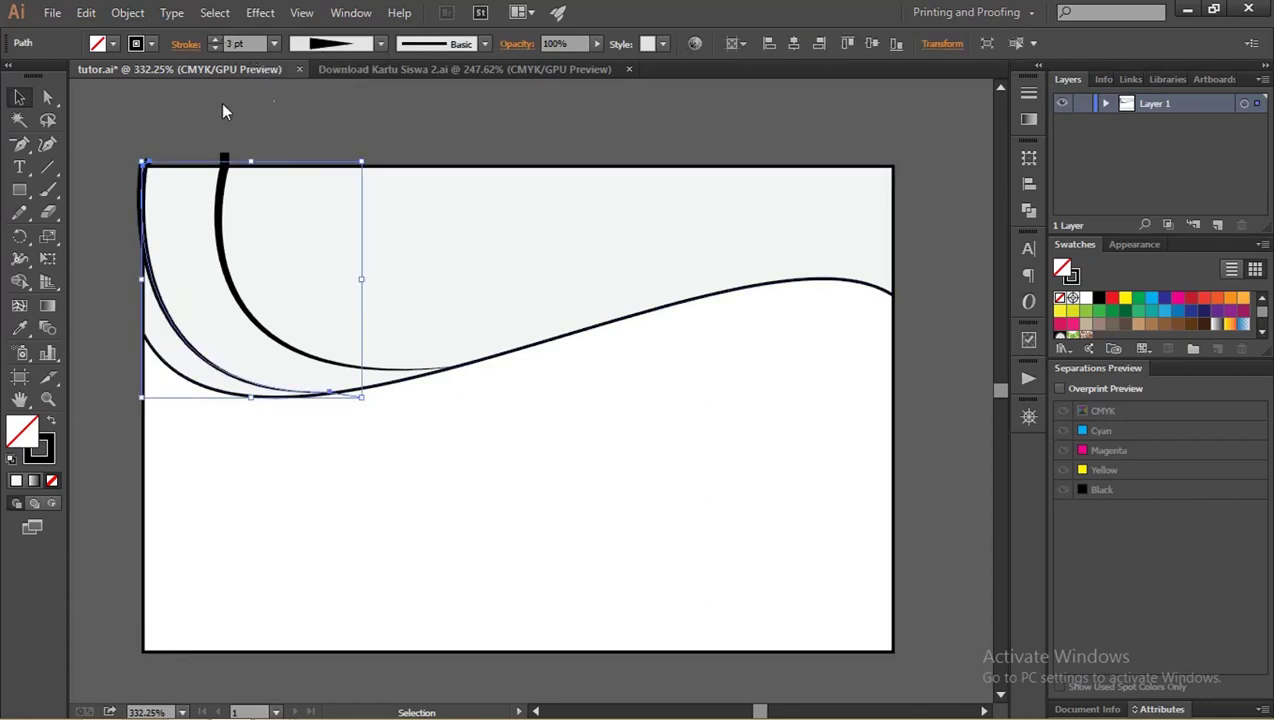
click(222, 200)
click(221, 44)
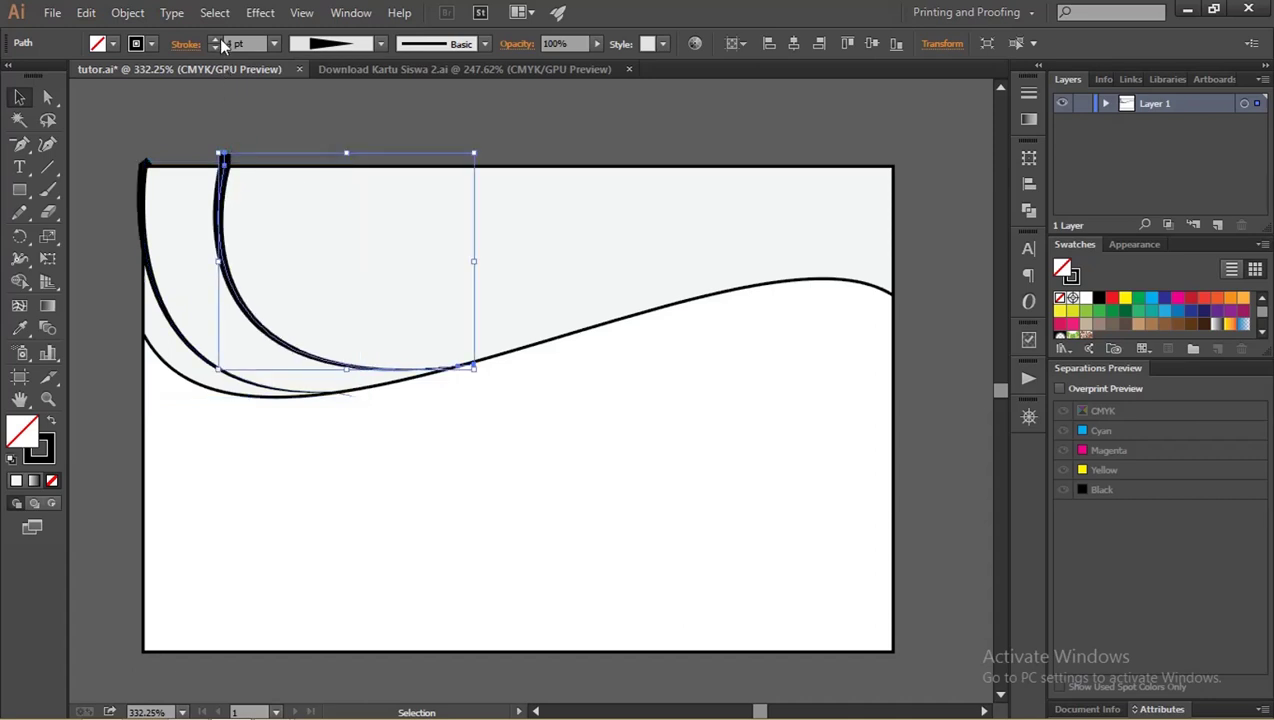
click(221, 44)
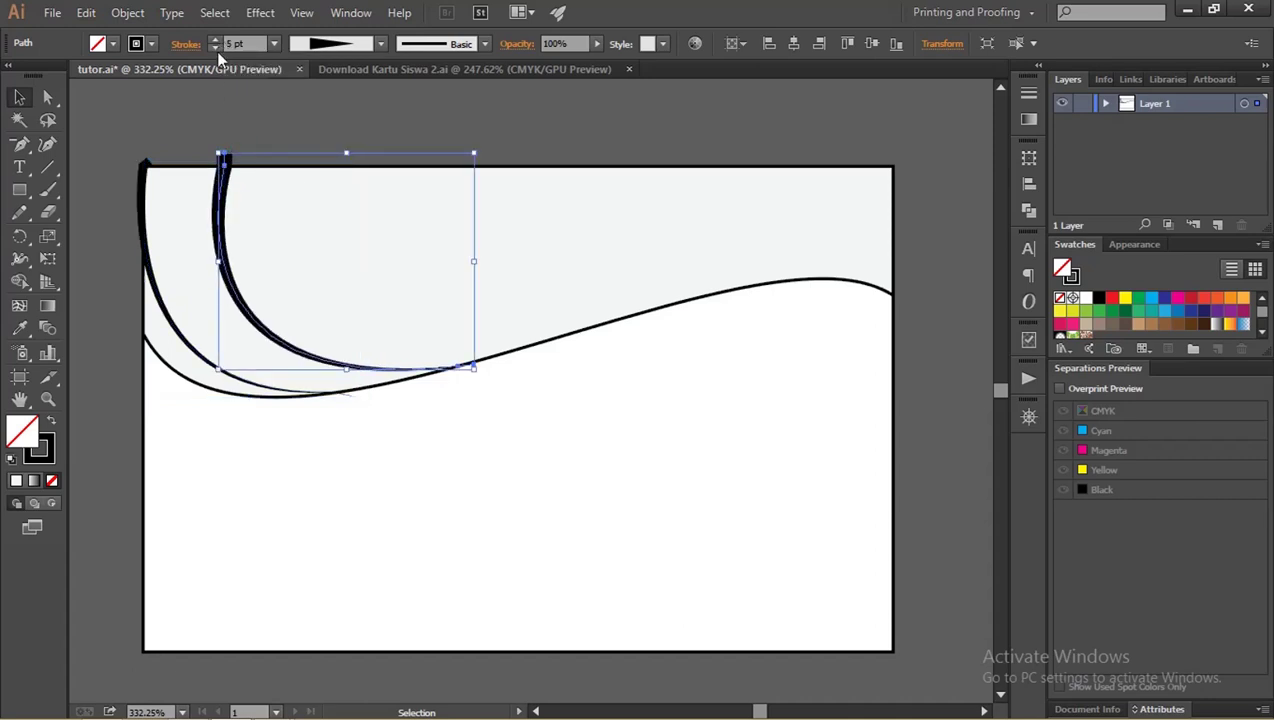
click(262, 125)
scroll(300, 155, down, 1)
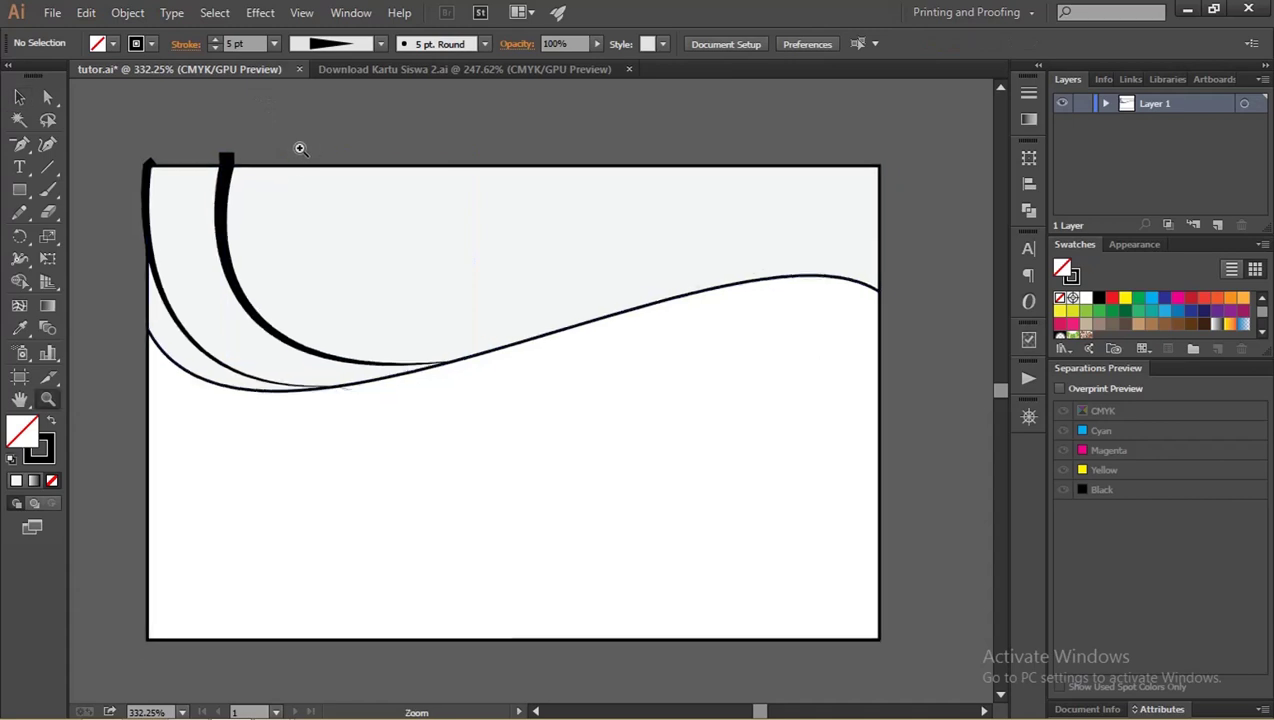
scroll(303, 155, down, 1)
drag(303, 155, 255, 158)
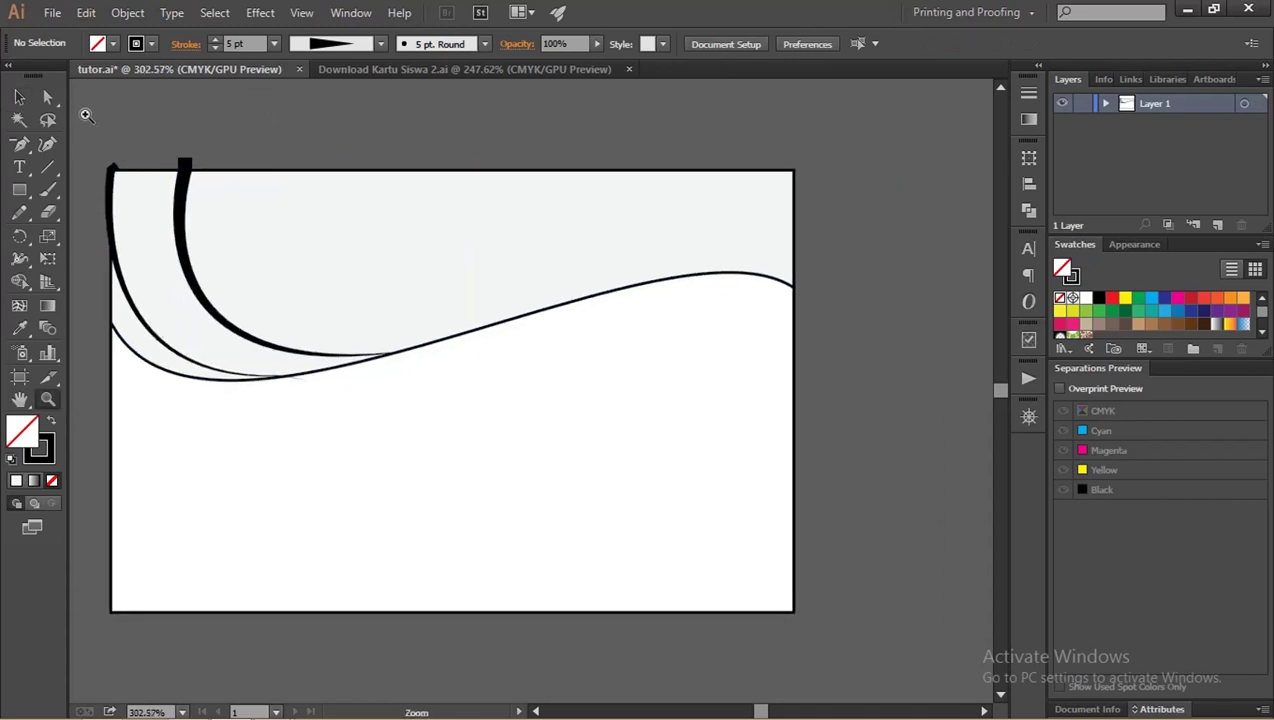
- Select the header shape, open the Gradient panel, and set its stroke to None
click(19, 97)
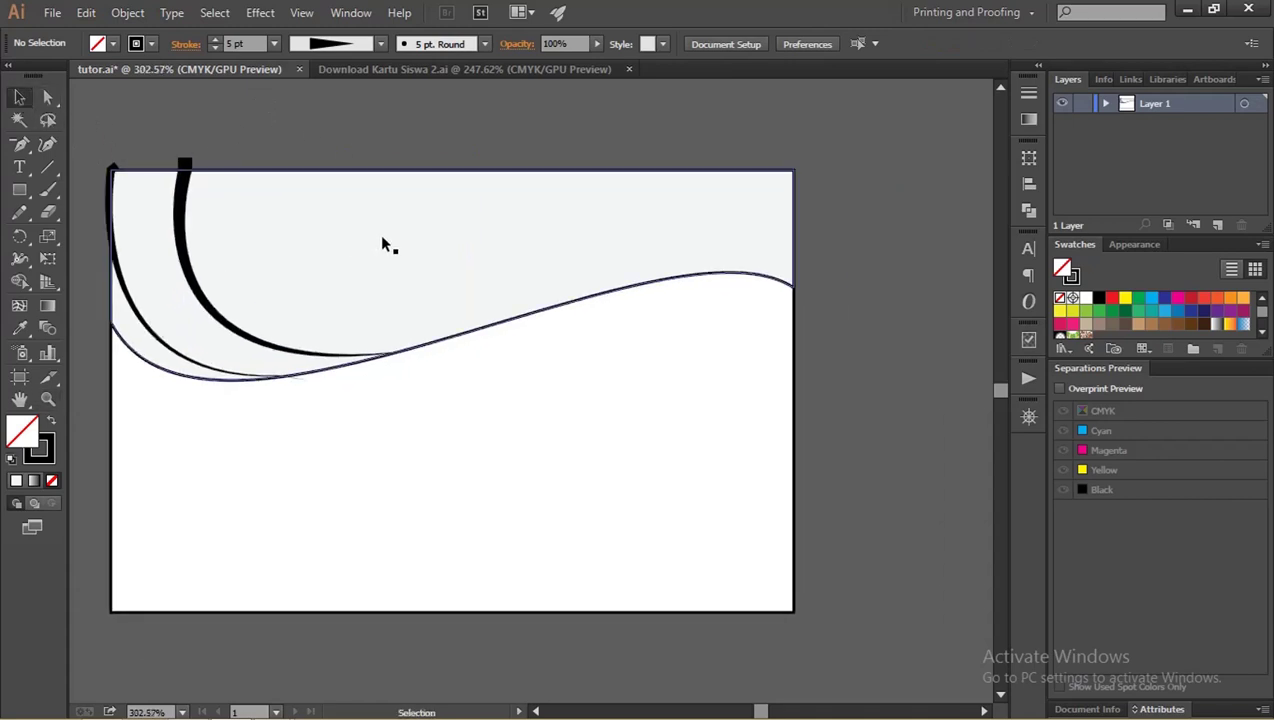
click(349, 232)
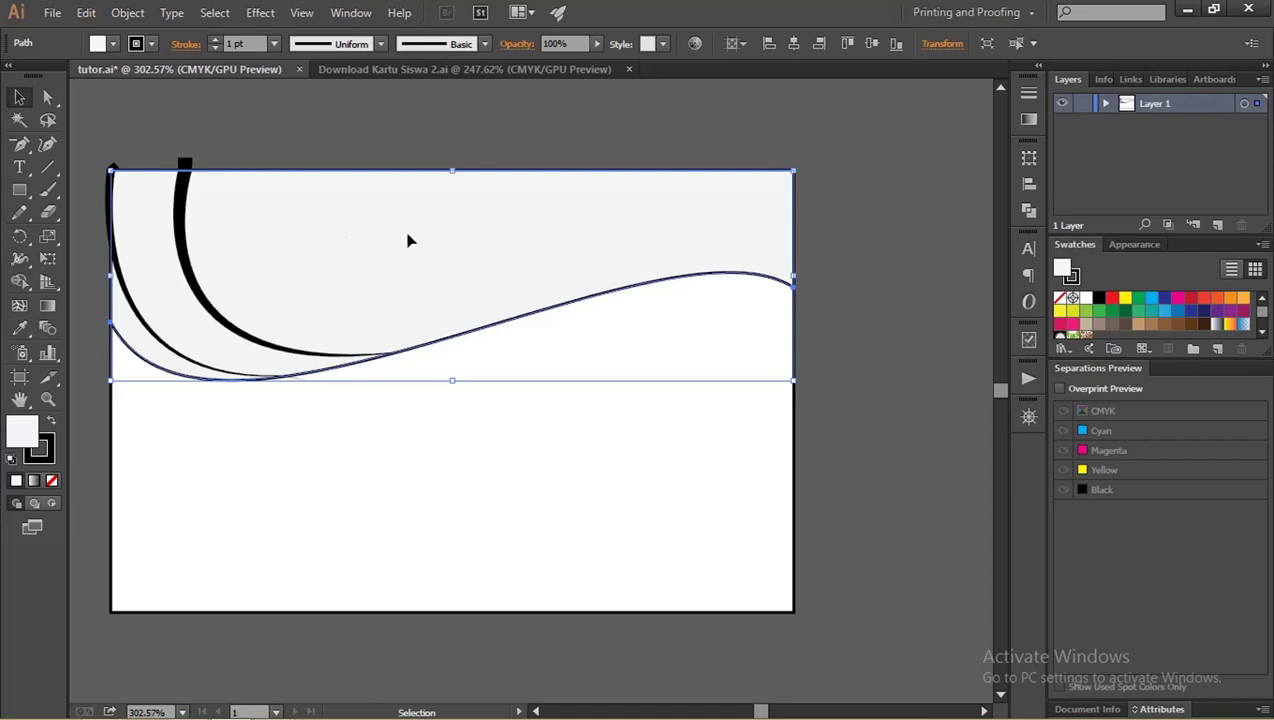
key(ctrl+F9)
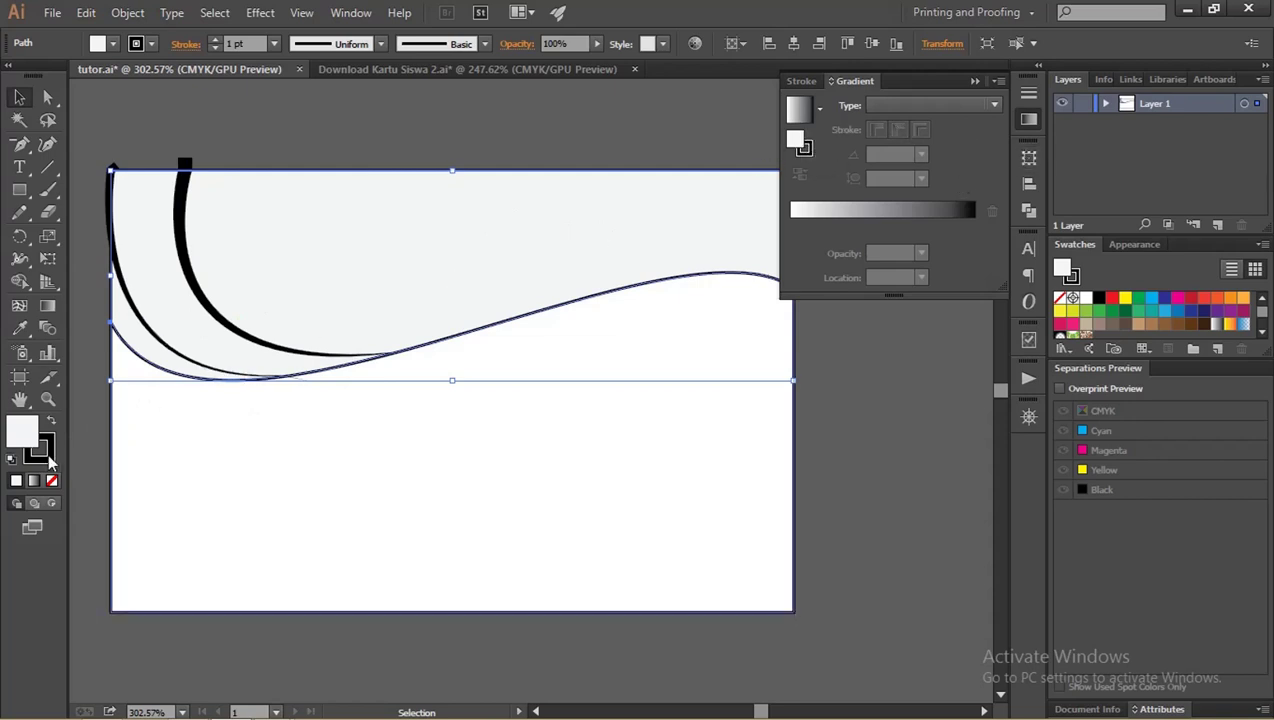
click(53, 482)
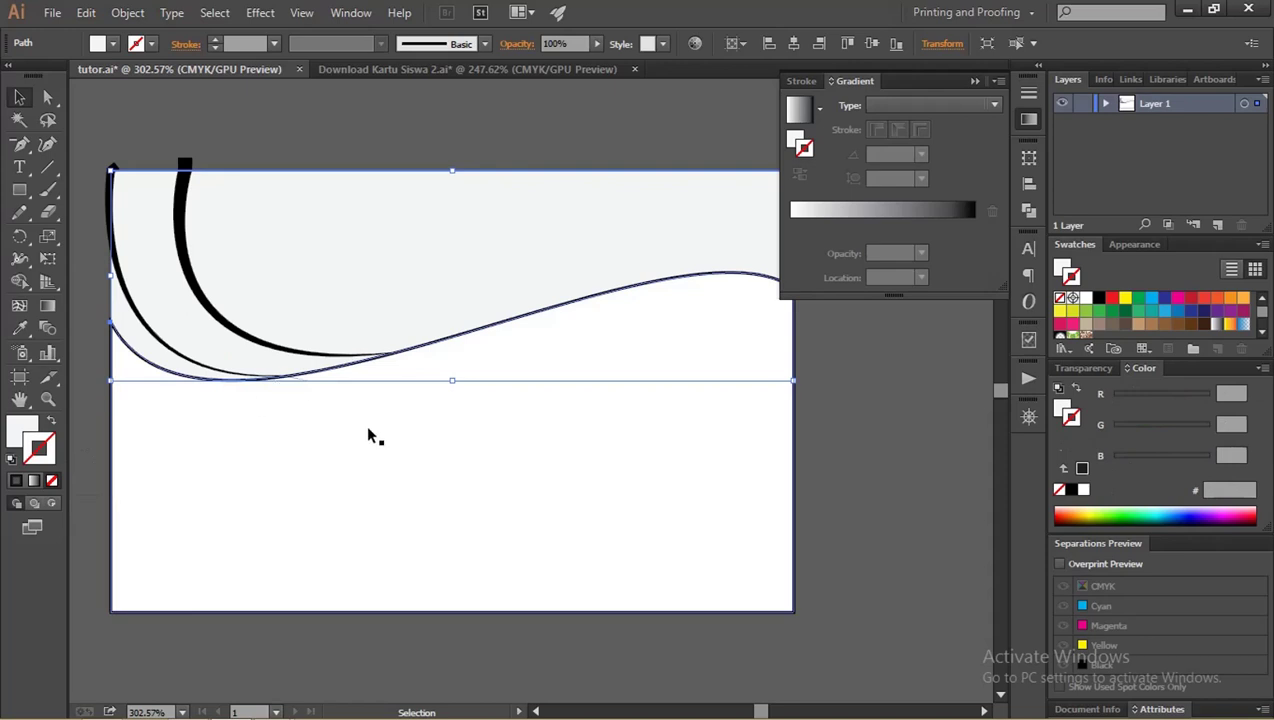
- Apply a linear white-to-black gradient fill to the header and rearrange its stops
click(460, 405)
drag(544, 325, 563, 346)
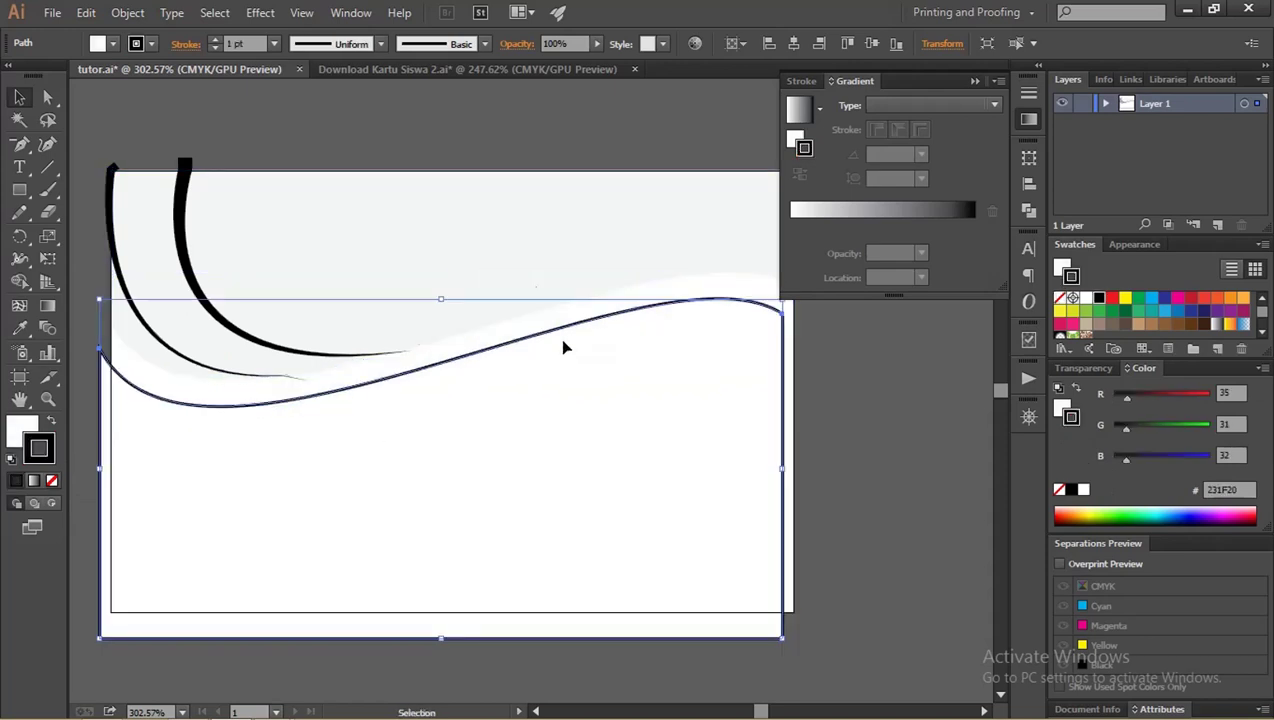
key(ctrl+z)
click(464, 250)
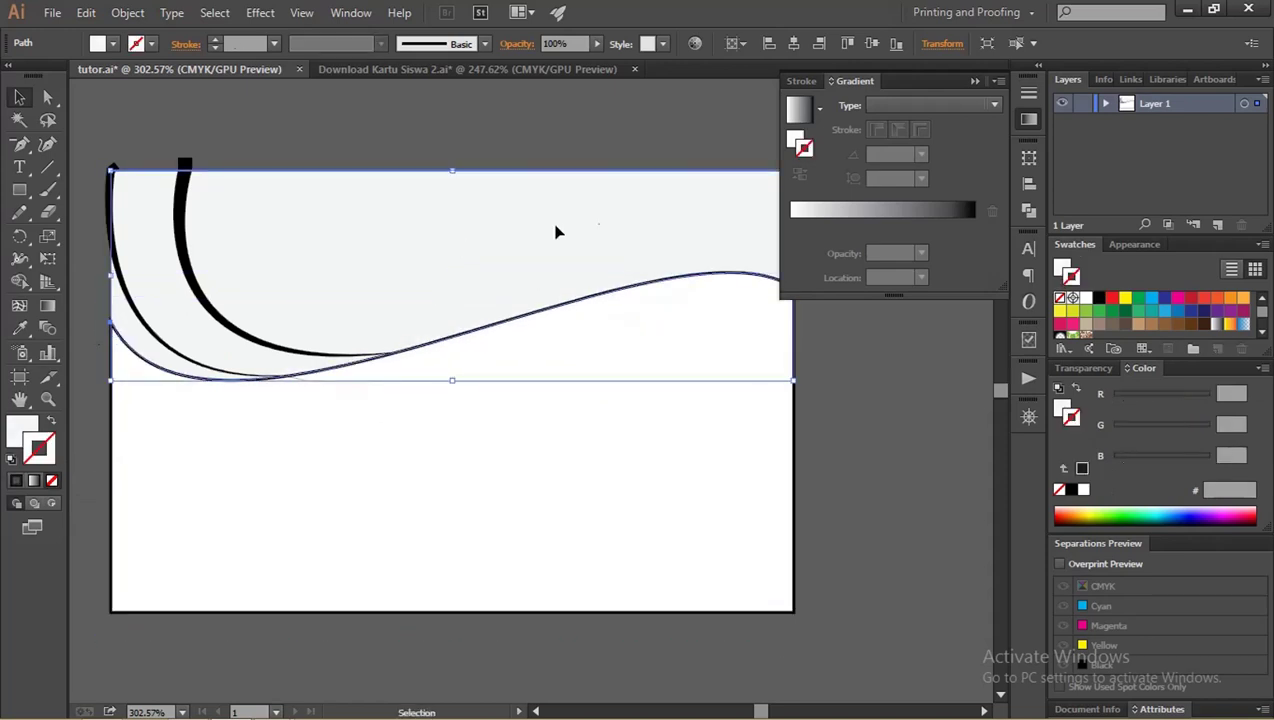
click(796, 144)
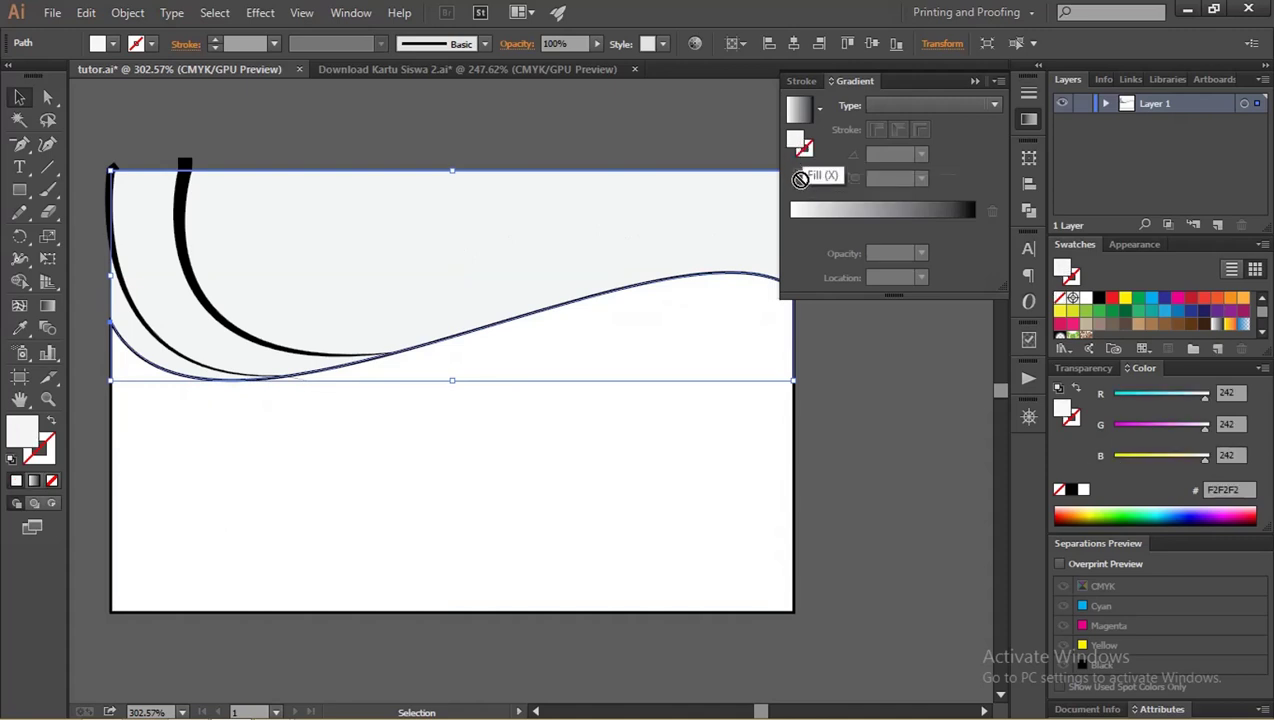
click(818, 208)
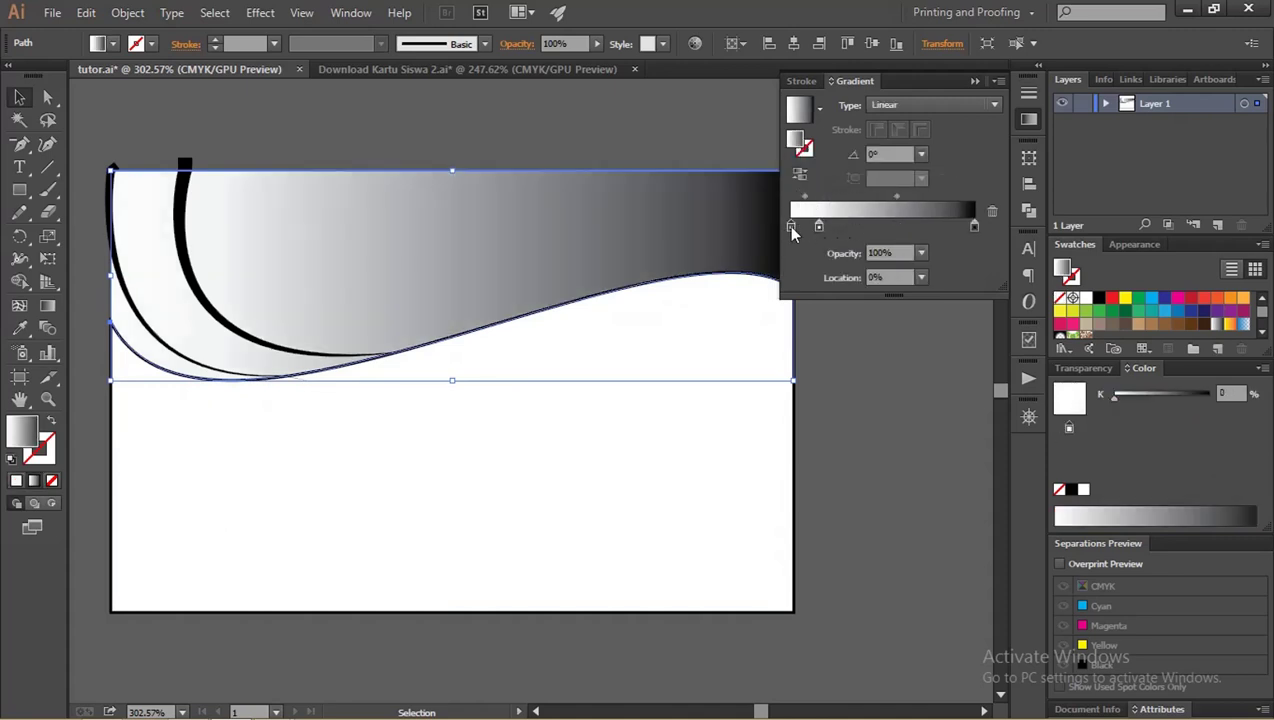
click(992, 211)
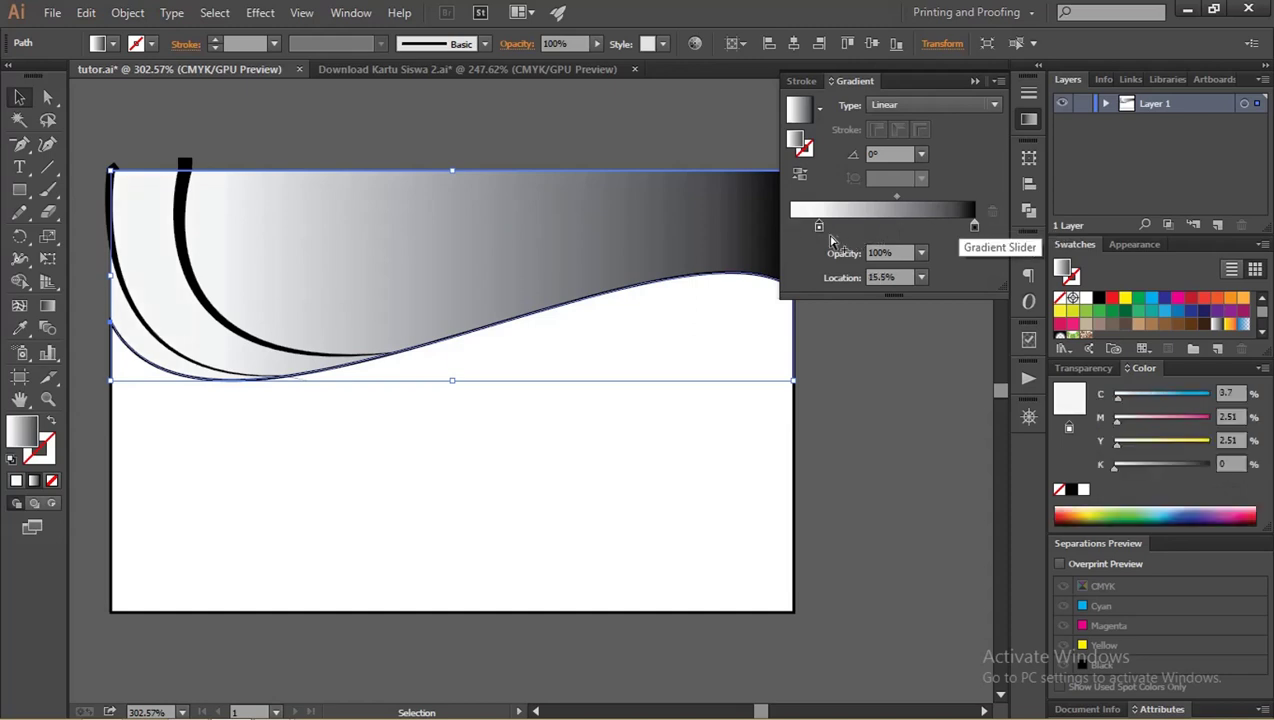
drag(820, 230, 788, 229)
- Set the black gradient stop to dark blue hex 004573 in the Color panel
click(974, 228)
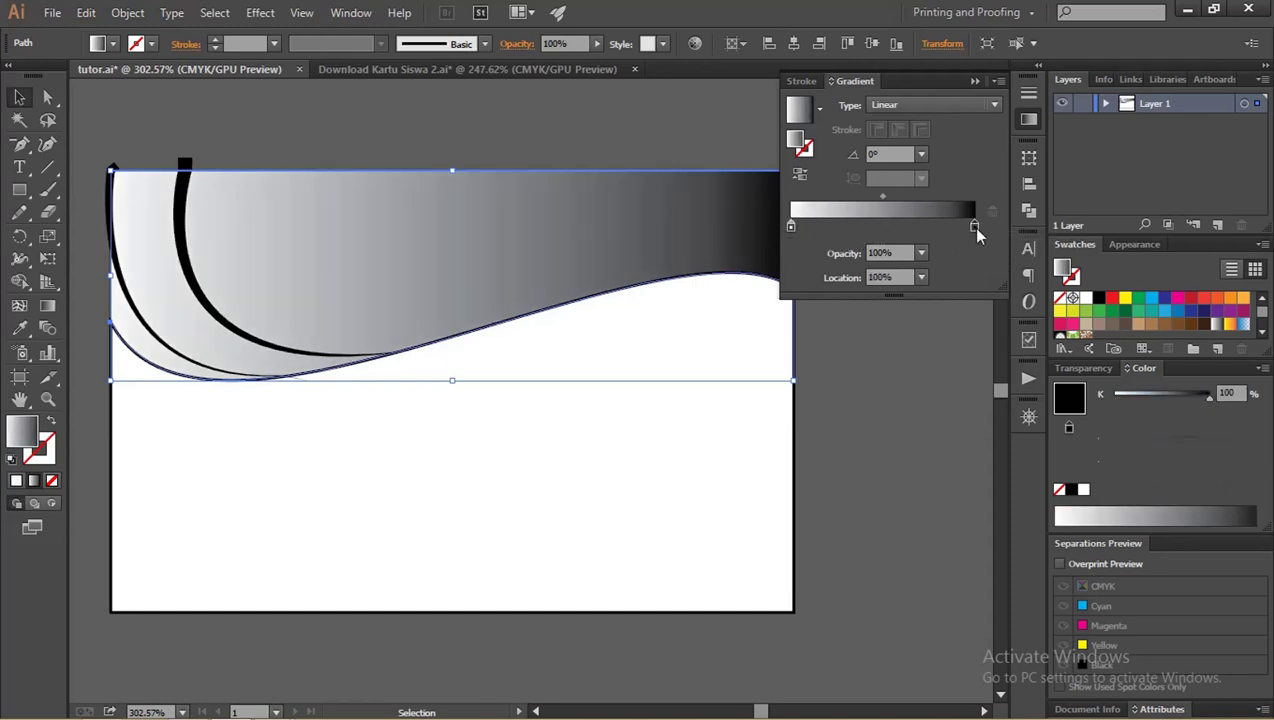
click(1262, 368)
click(1200, 421)
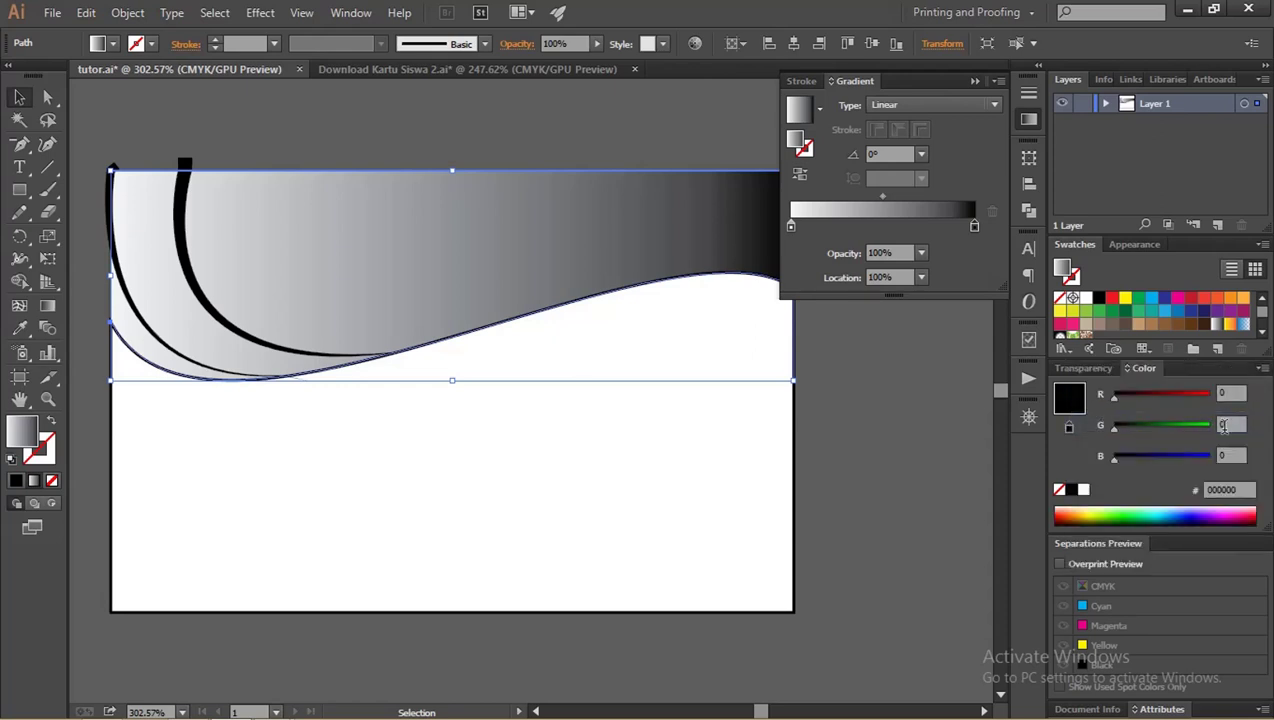
click(1227, 484)
drag(1140, 369, 808, 311)
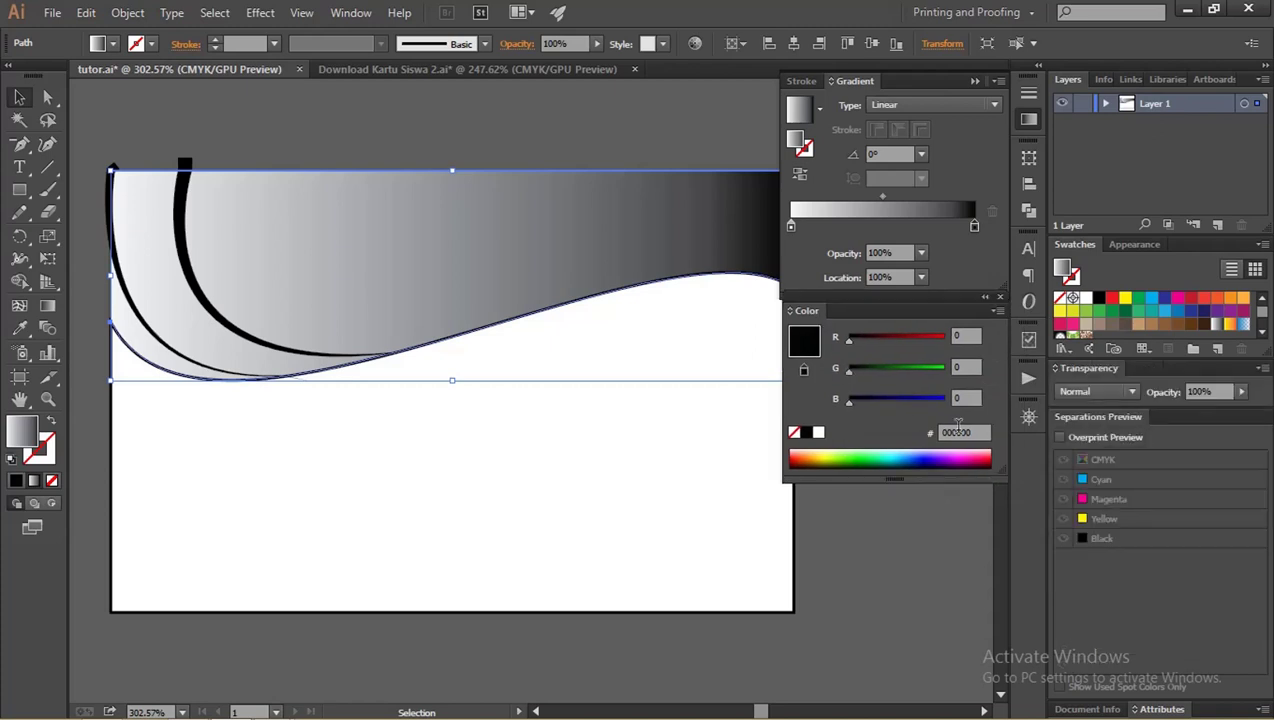
click(957, 431)
text(004573)
drag(980, 431, 944, 430)
click(968, 398)
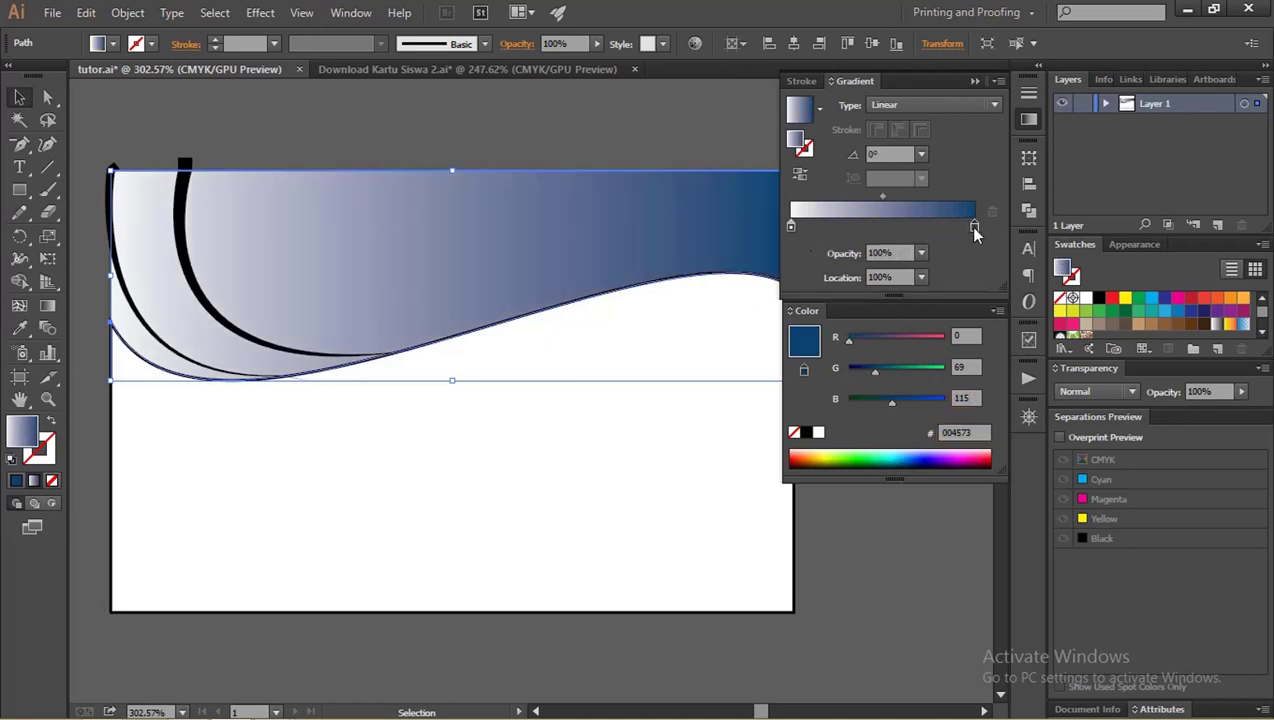
- Move the dark blue stop to the gradient start and adjust it in CMYK to K 0, Y 22
mouse_move(975, 227)
mouse_down()
mouse_move(826, 229)
mouse_move(992, 212)
mouse_up()
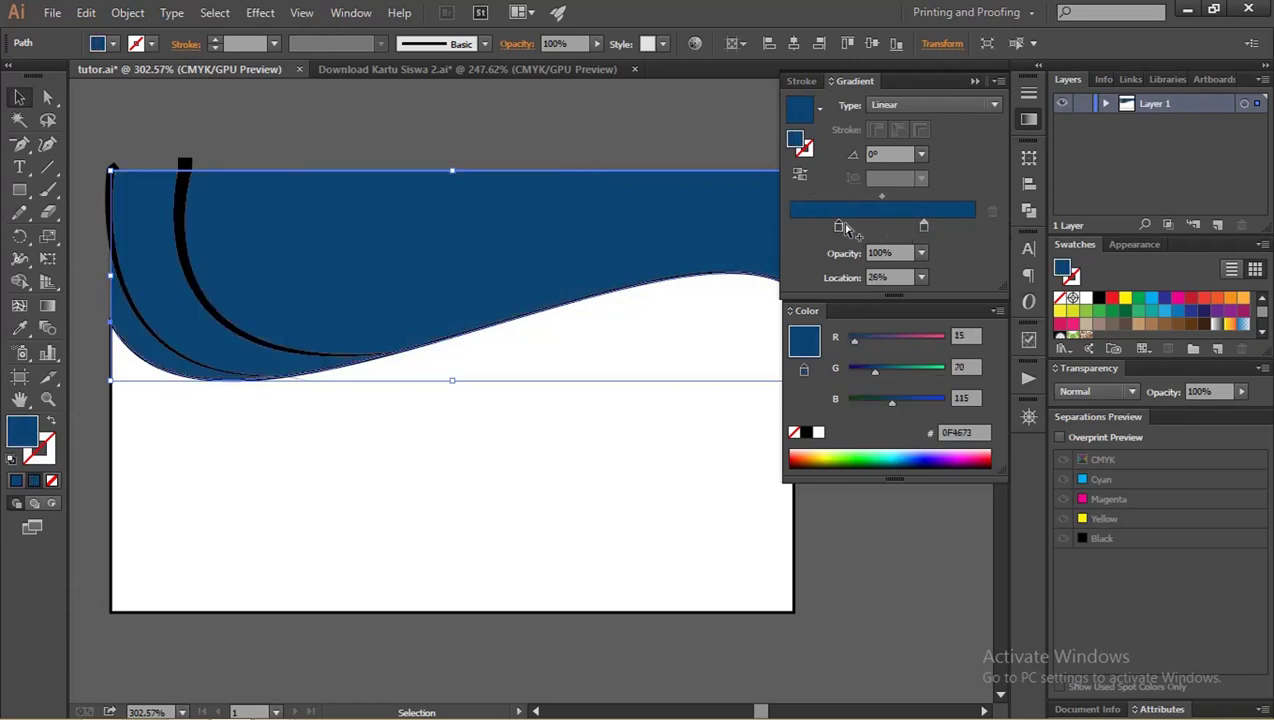
drag(839, 227, 770, 224)
click(999, 312)
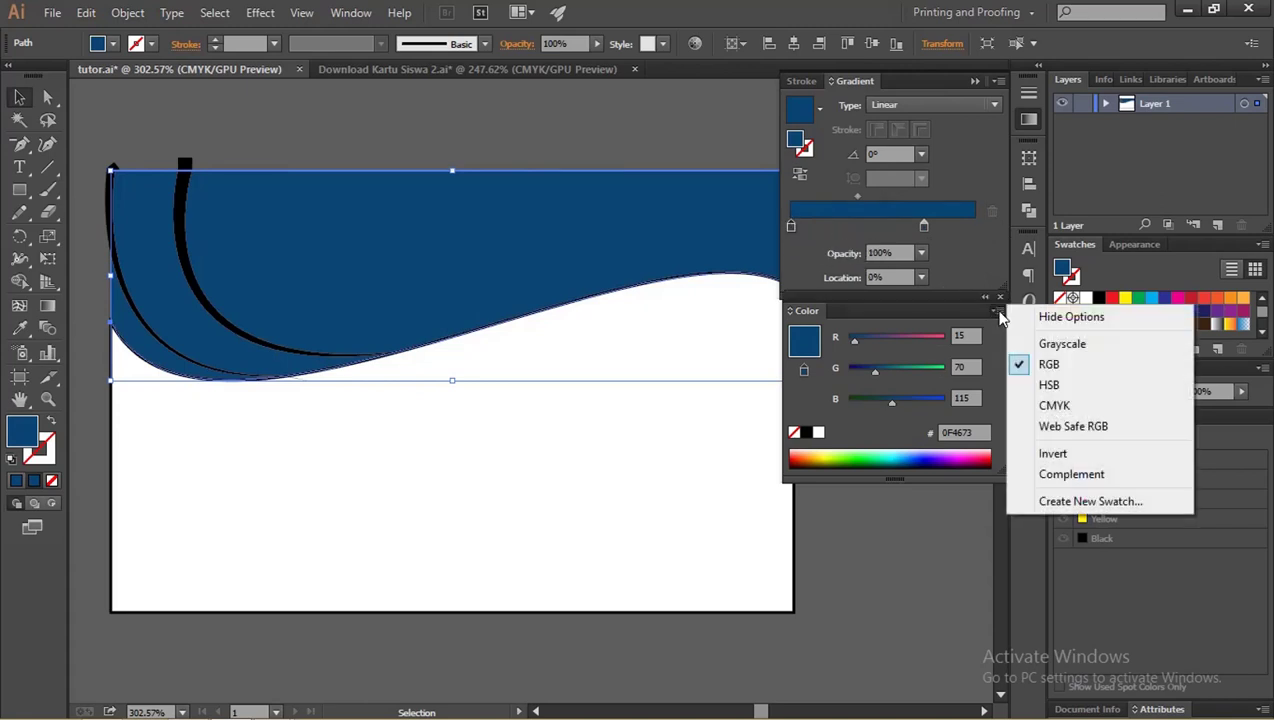
click(1054, 405)
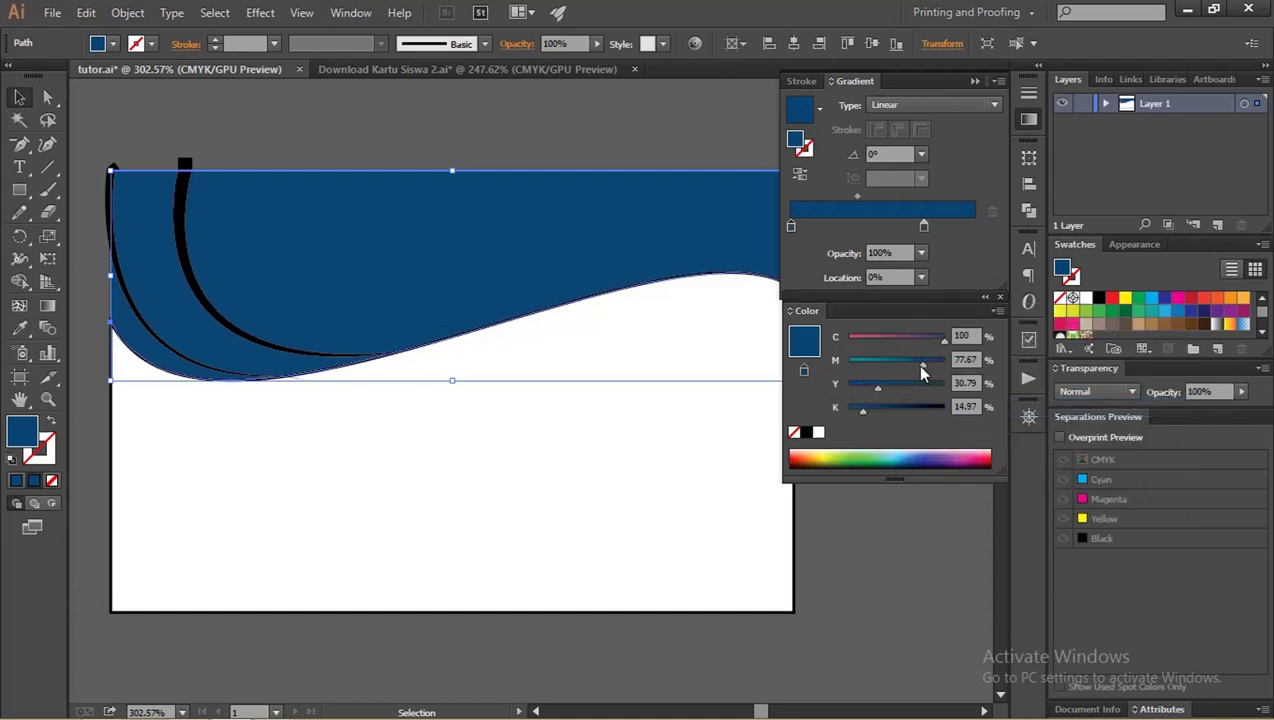
mouse_move(862, 411)
mouse_down()
mouse_move(812, 413)
mouse_move(867, 394)
mouse_up()
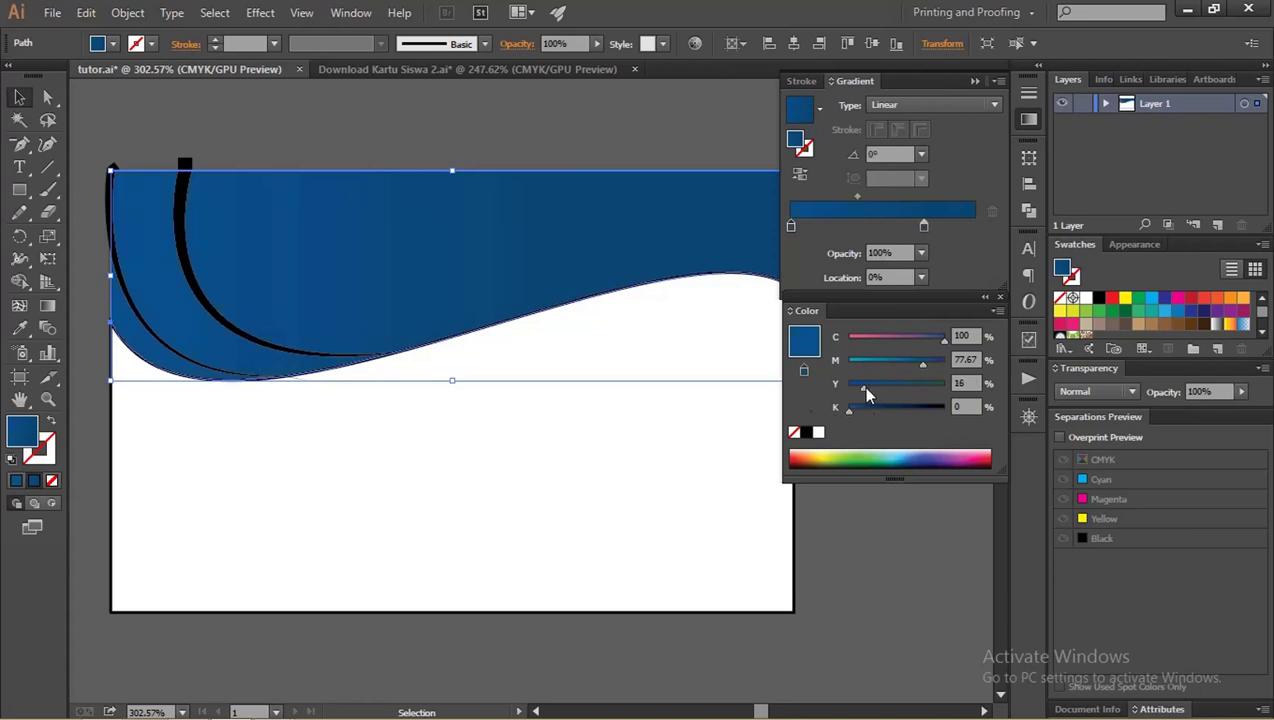
mouse_move(866, 393)
mouse_down()
mouse_move(913, 371)
mouse_move(898, 371)
mouse_up()
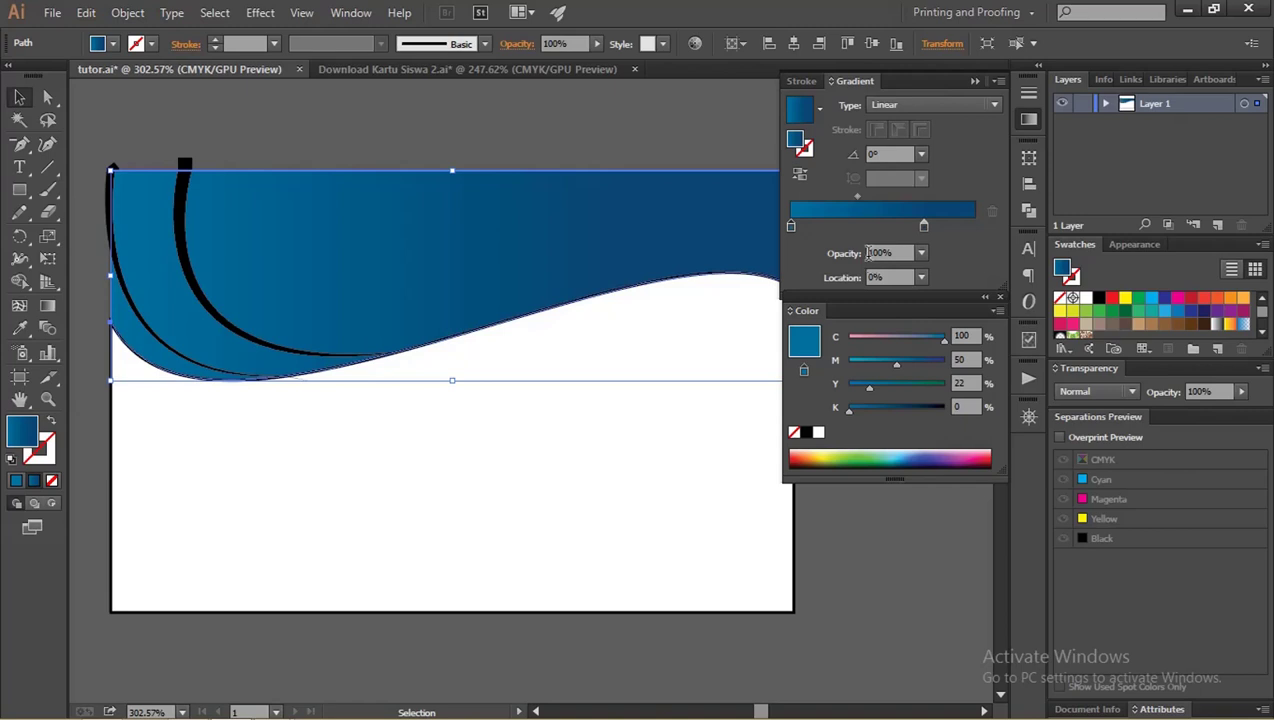
- Make the header wave's gradient radial and drag it across the wave
click(918, 106)
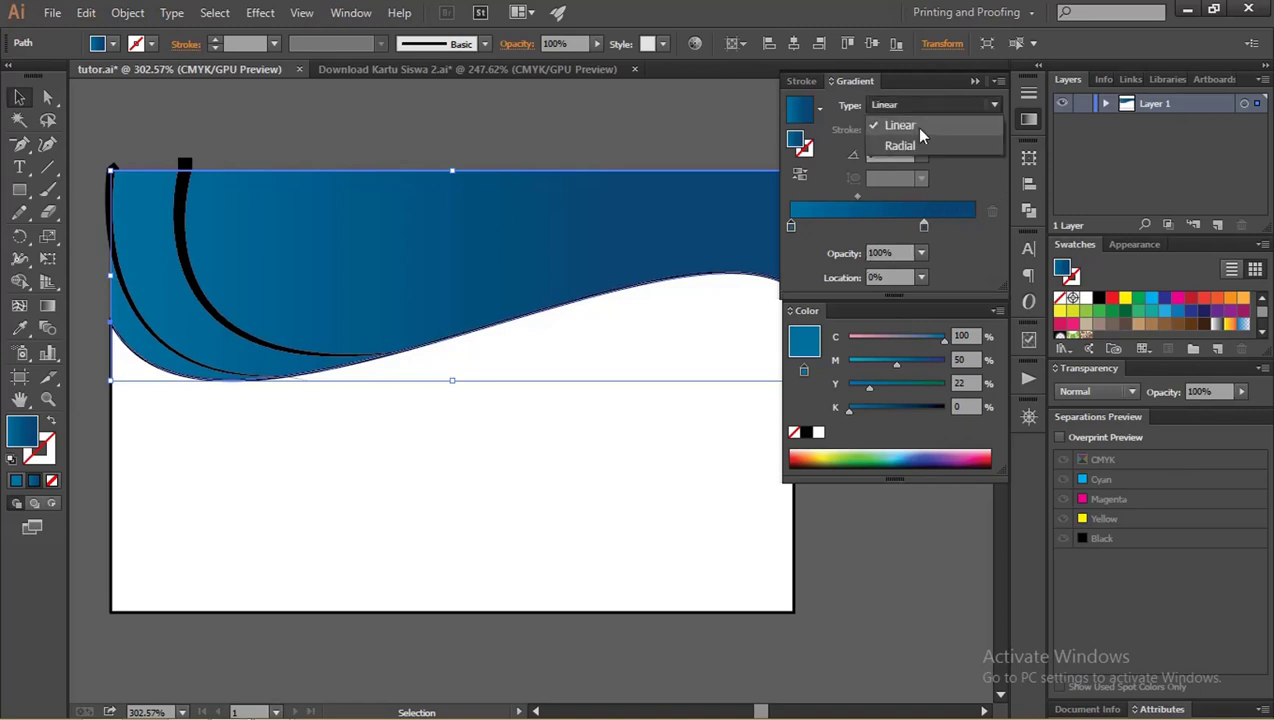
click(900, 146)
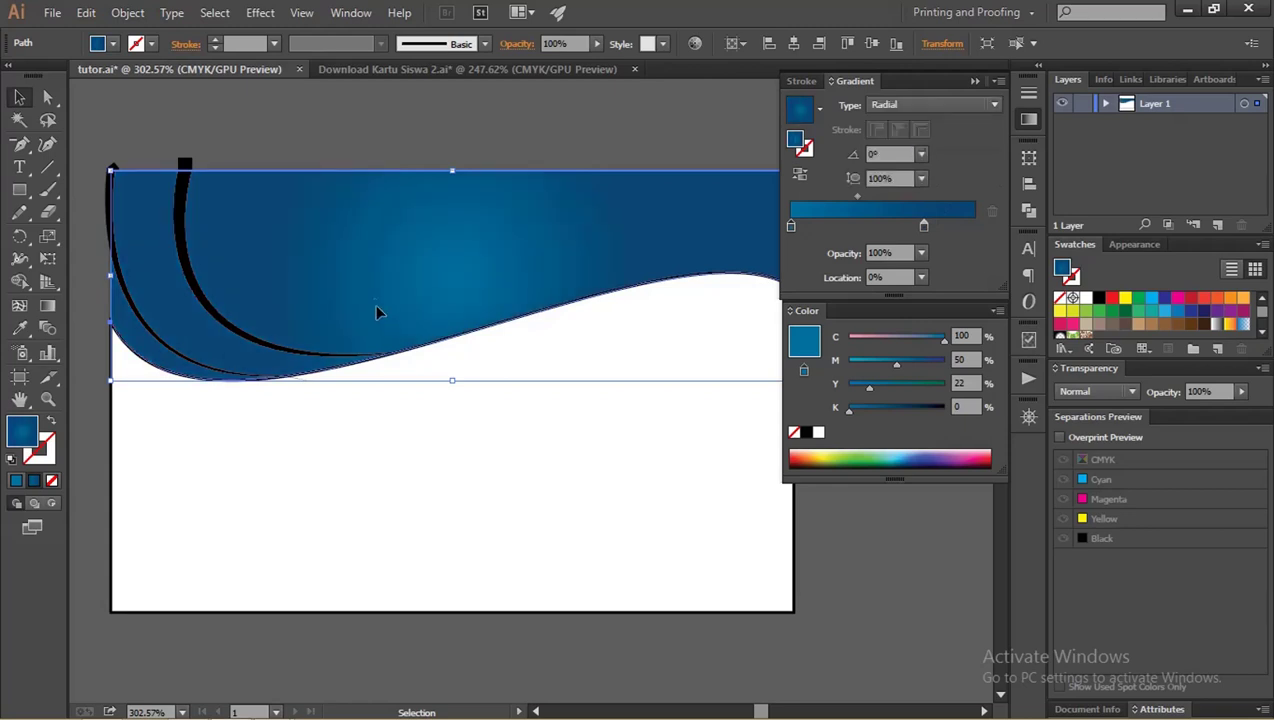
click(40, 307)
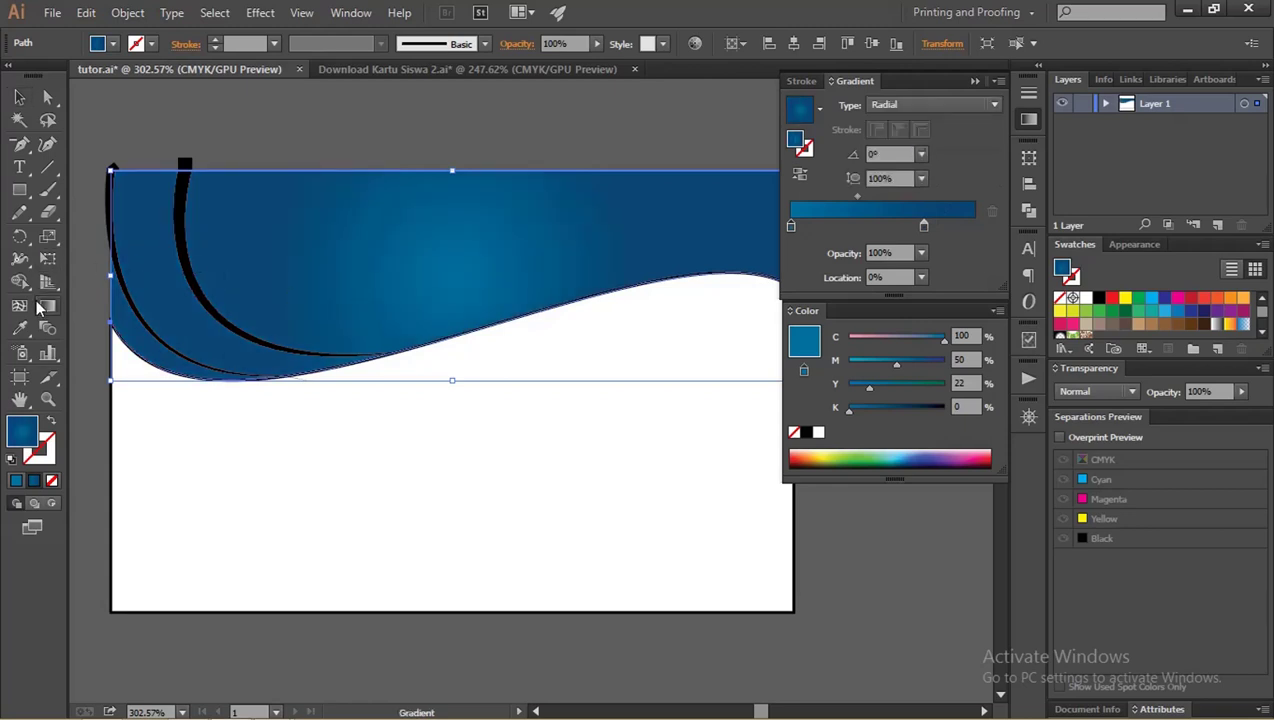
drag(189, 289, 673, 268)
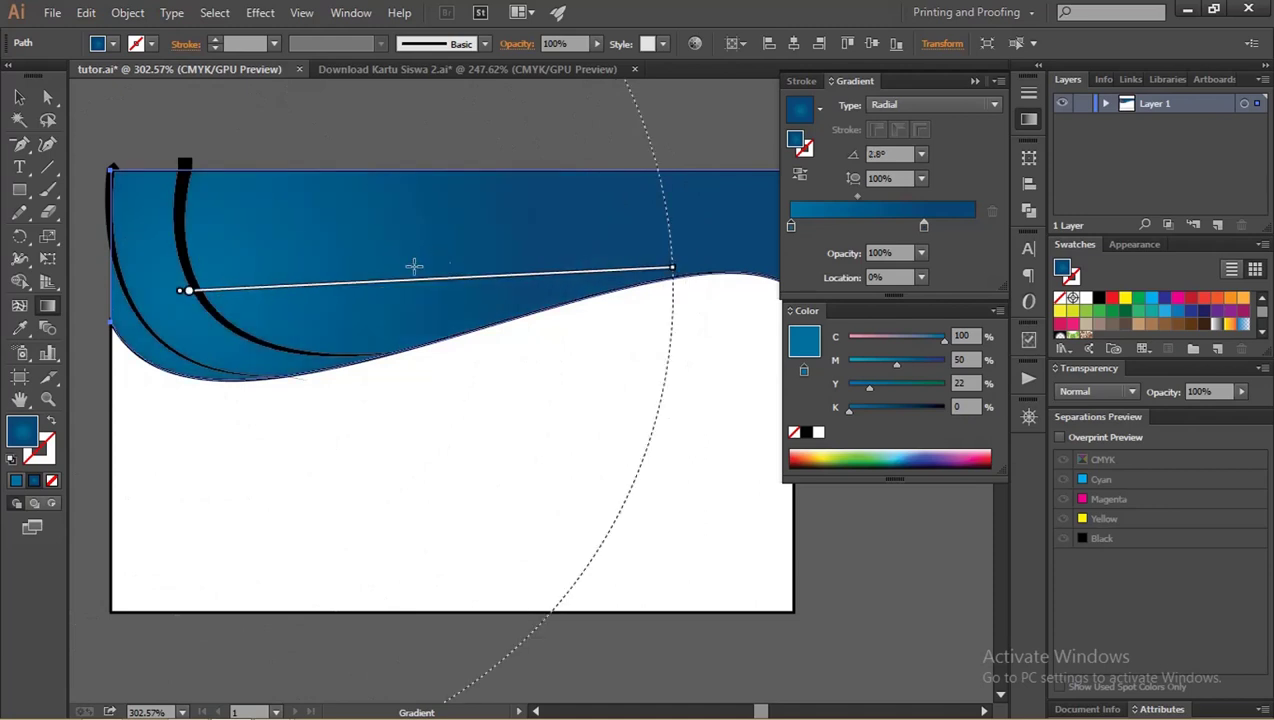
scroll(497, 227, down, 3)
drag(450, 240, 362, 264)
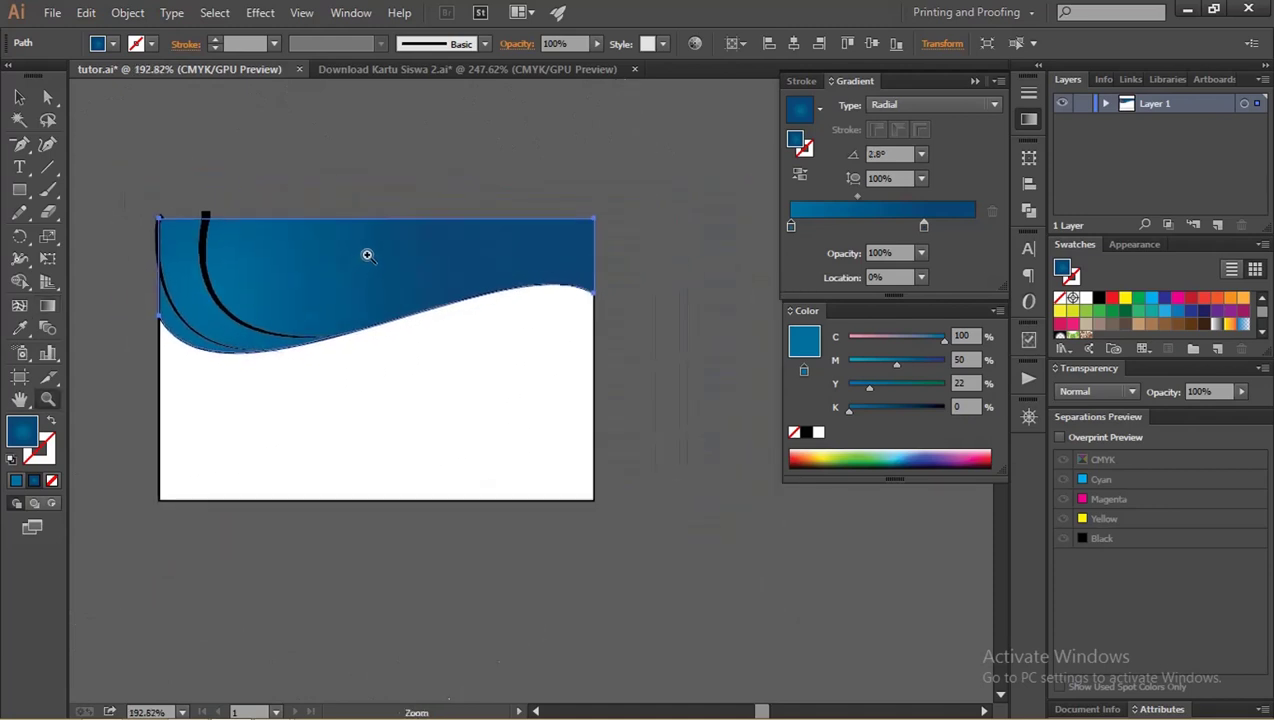
- Reverse the radial gradient and shift its centre so it lightens toward the right
key(g)
drag(284, 292, 322, 285)
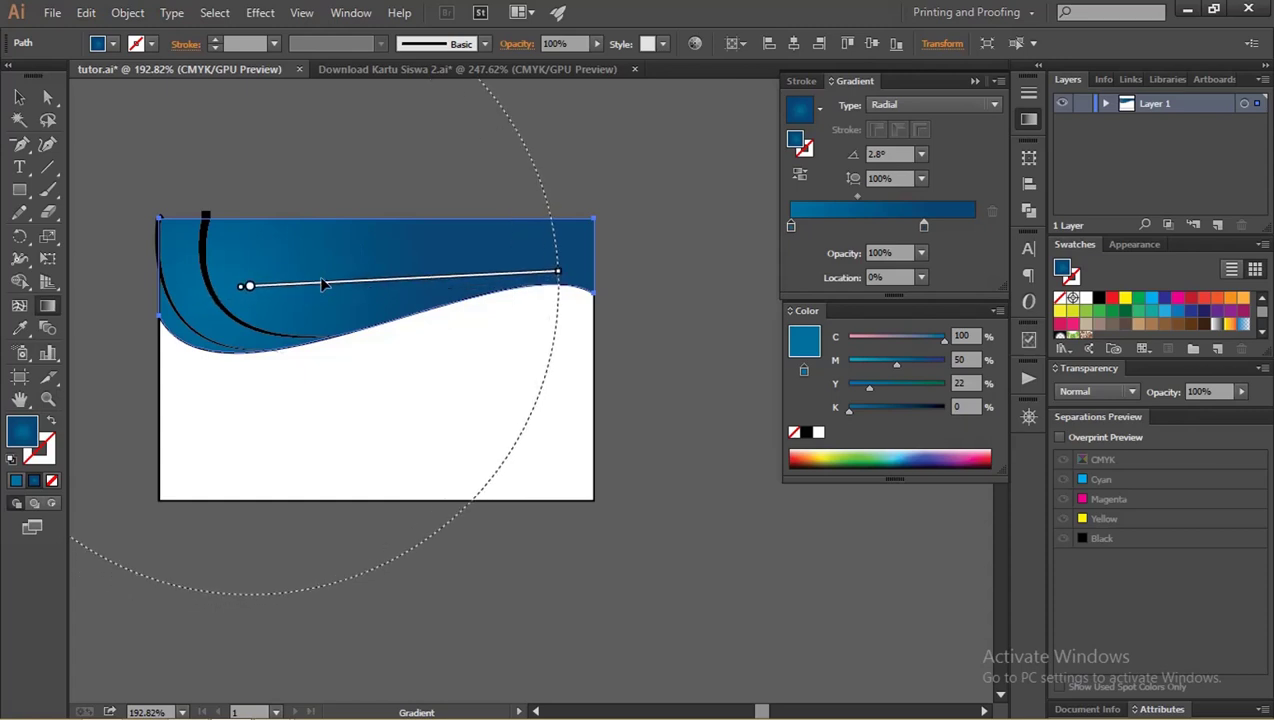
click(800, 175)
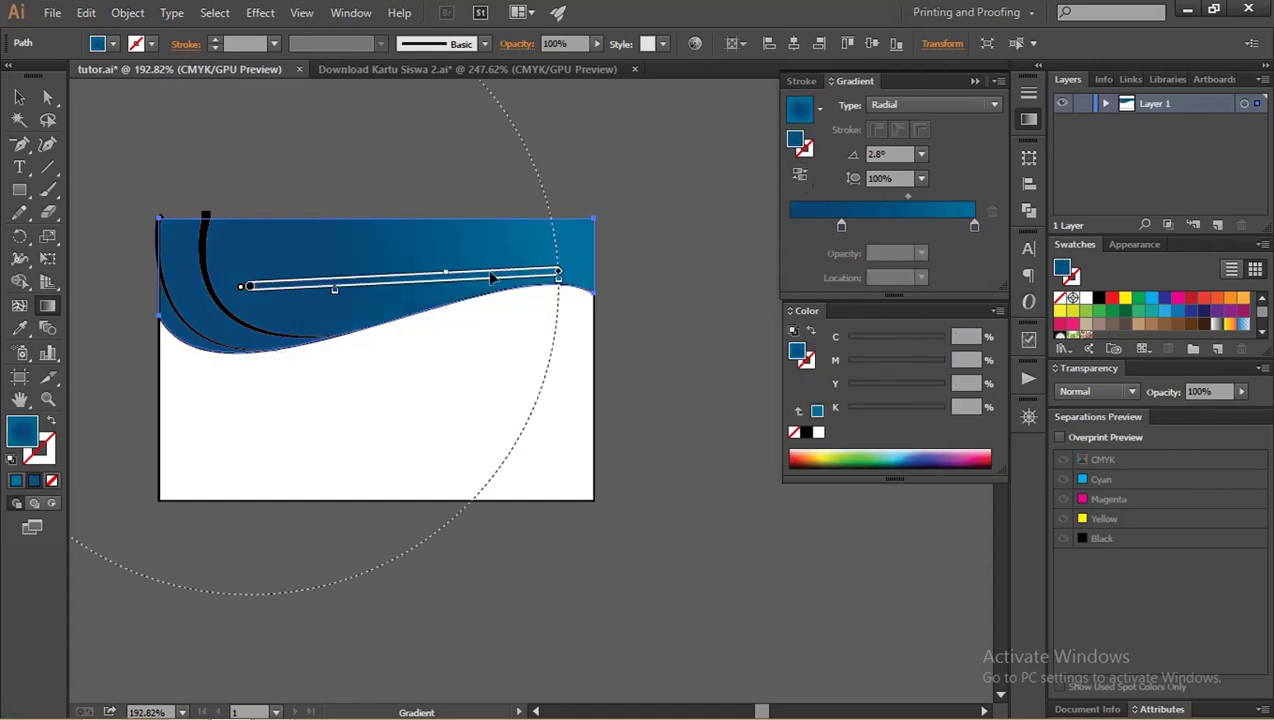
drag(336, 287, 332, 280)
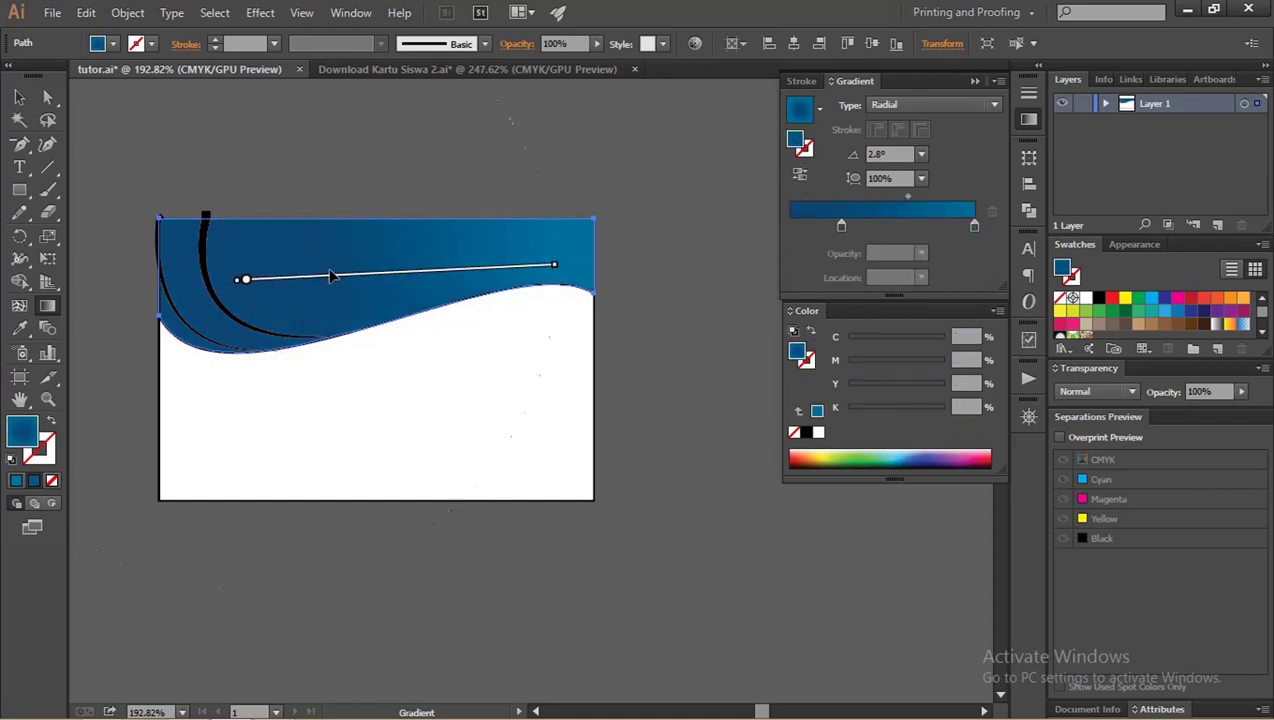
click(19, 97)
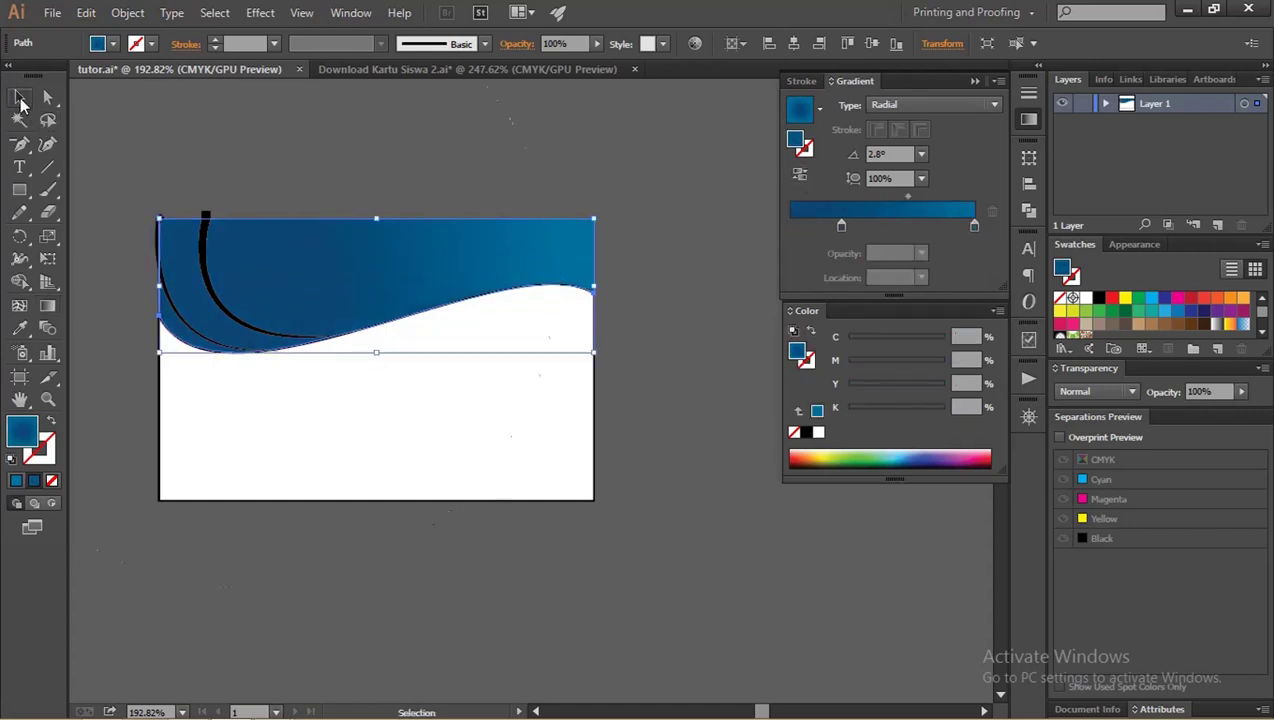
click(204, 182)
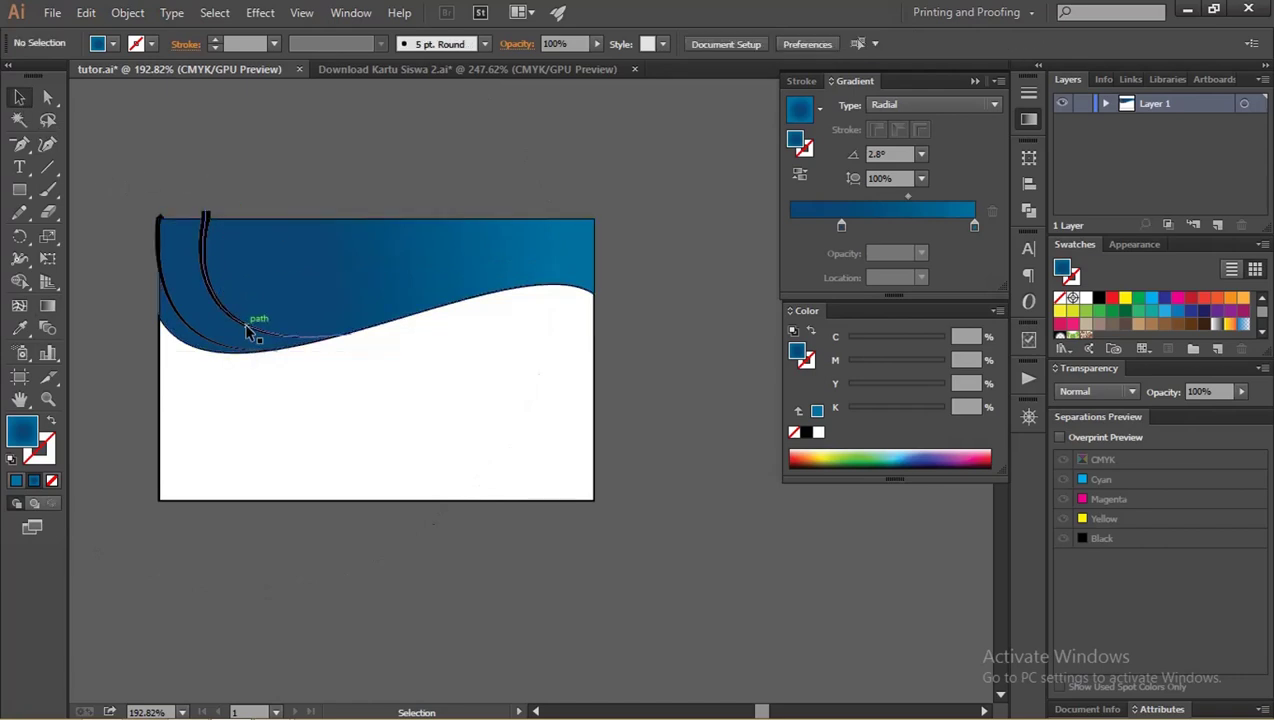
click(249, 333)
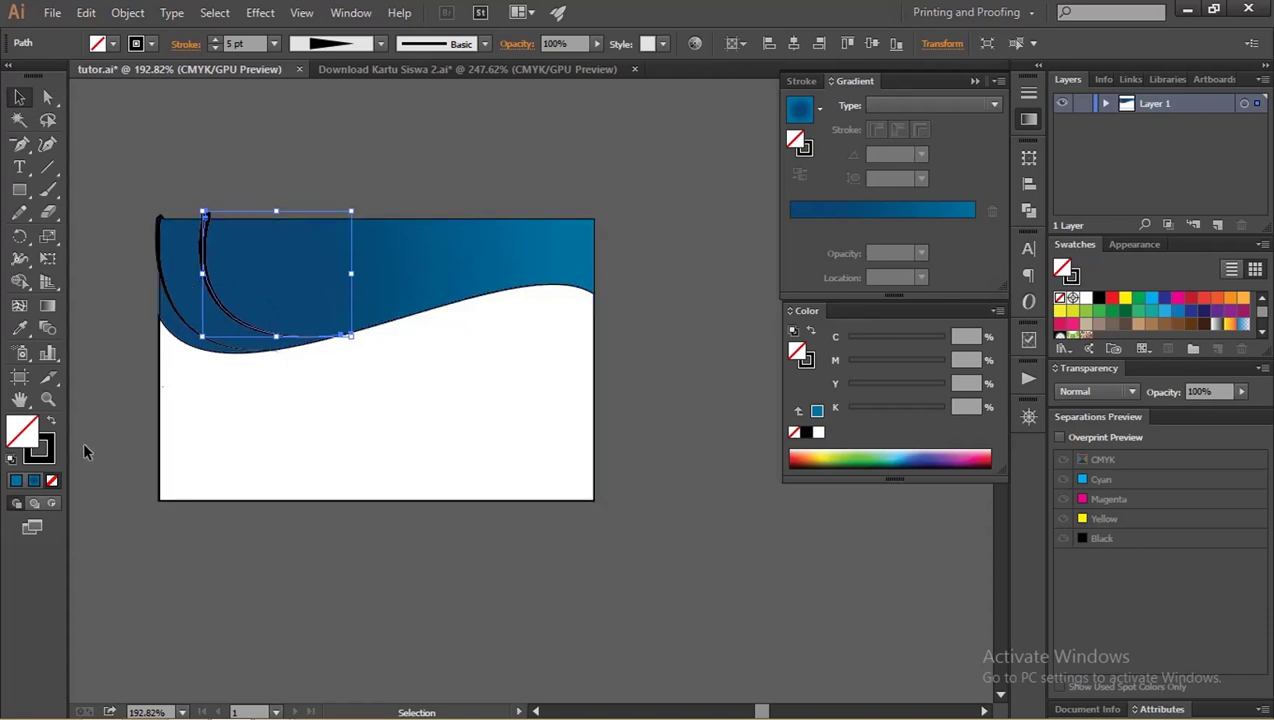
click(48, 458)
double_click(48, 458)
click(633, 221)
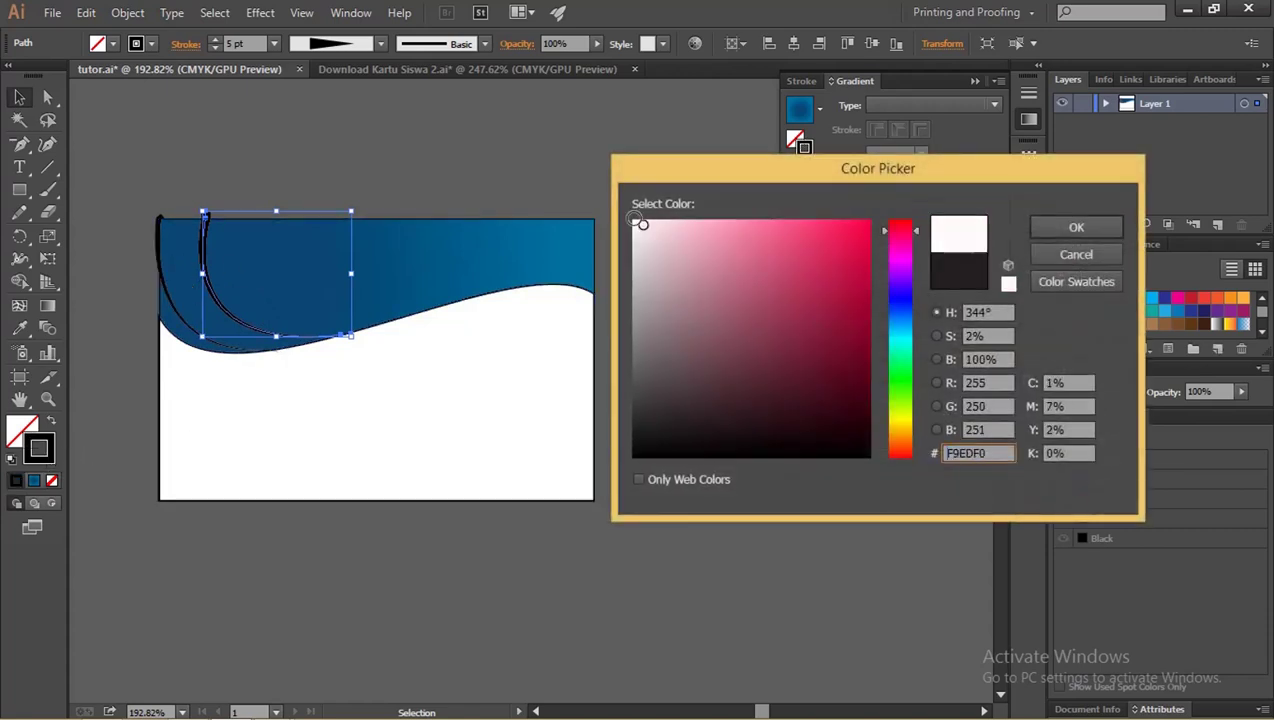
click(1038, 230)
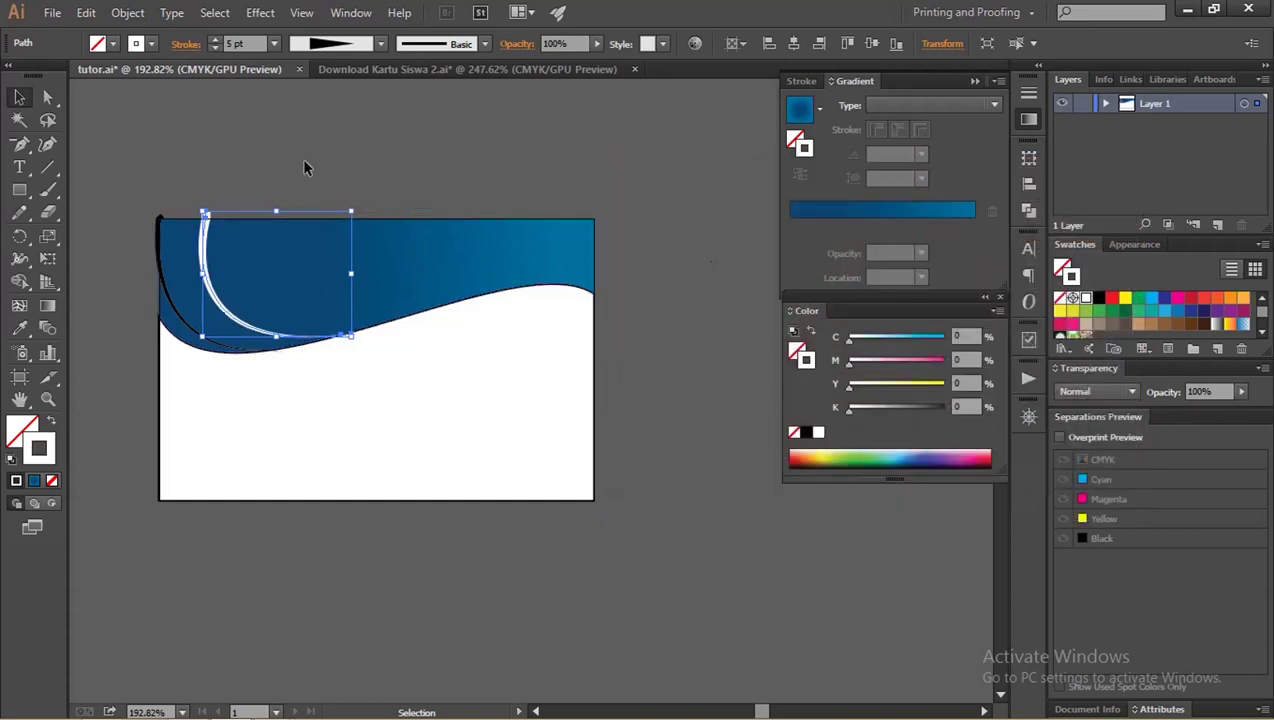
click(302, 157)
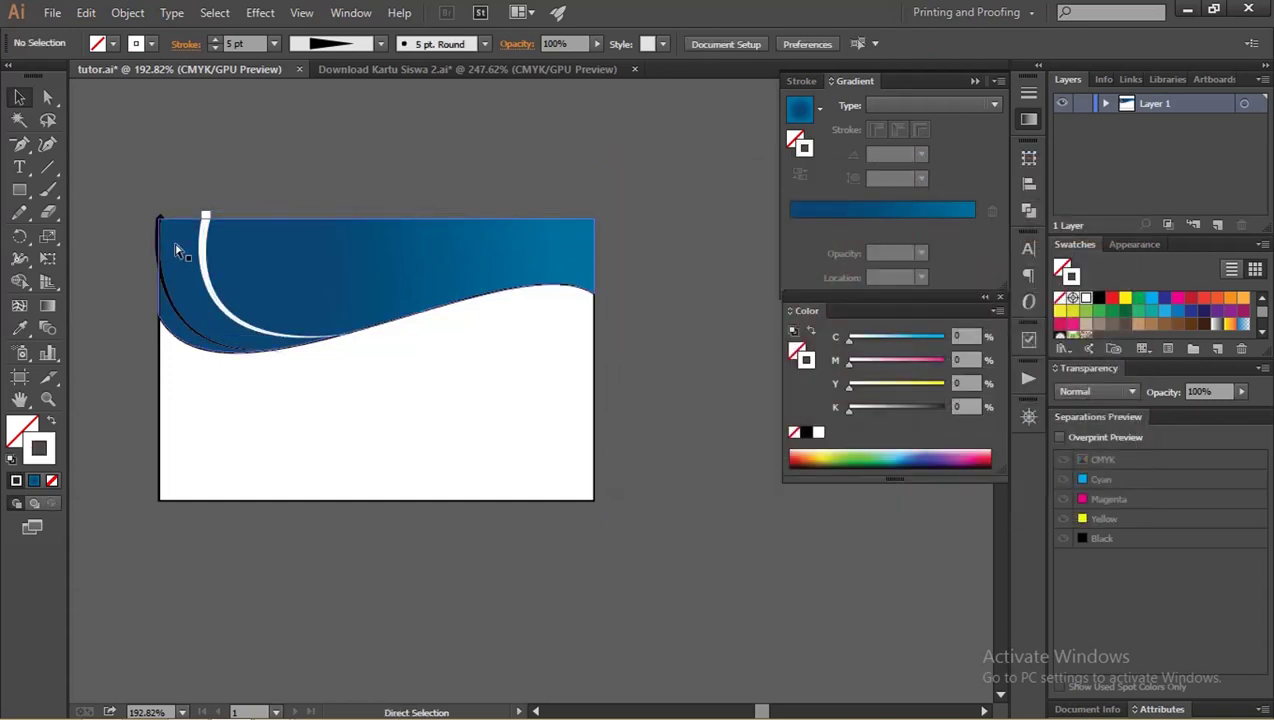
key(ctrl+z)
key(z)
drag(313, 341, 453, 420)
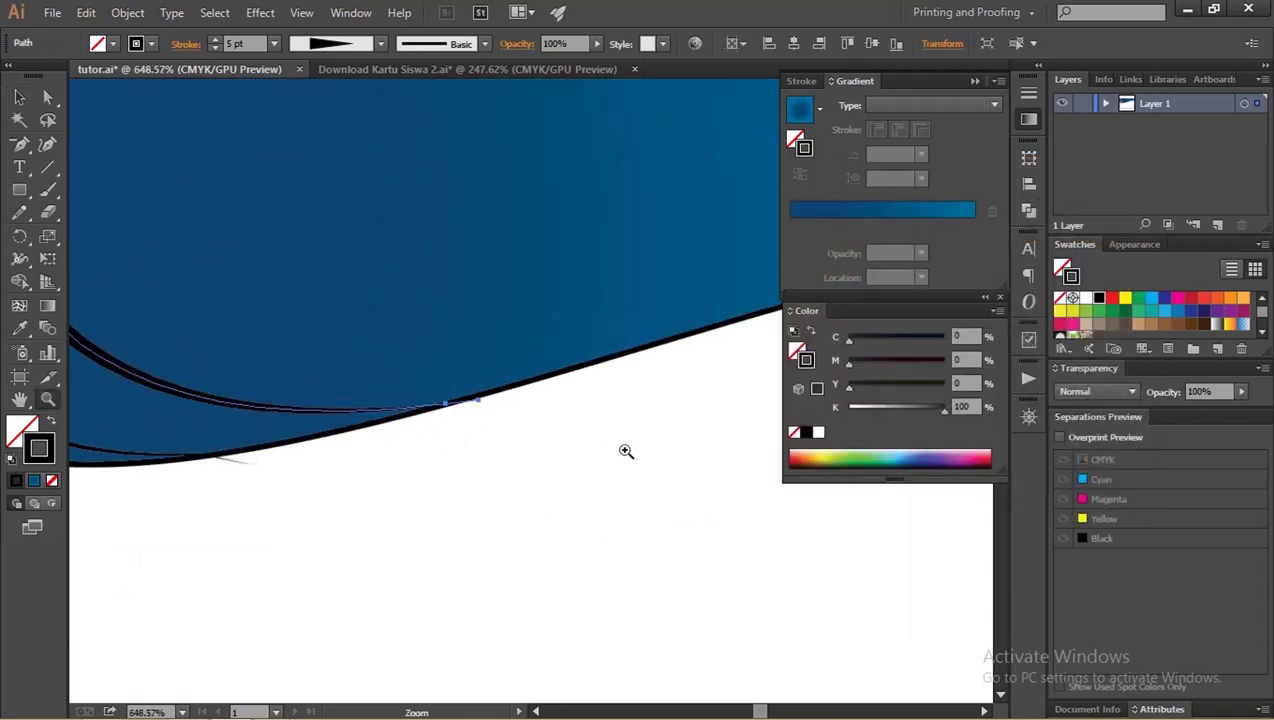
- Select the inner and outer header curves and show their individual paths in Layers
alt+click(453, 420)
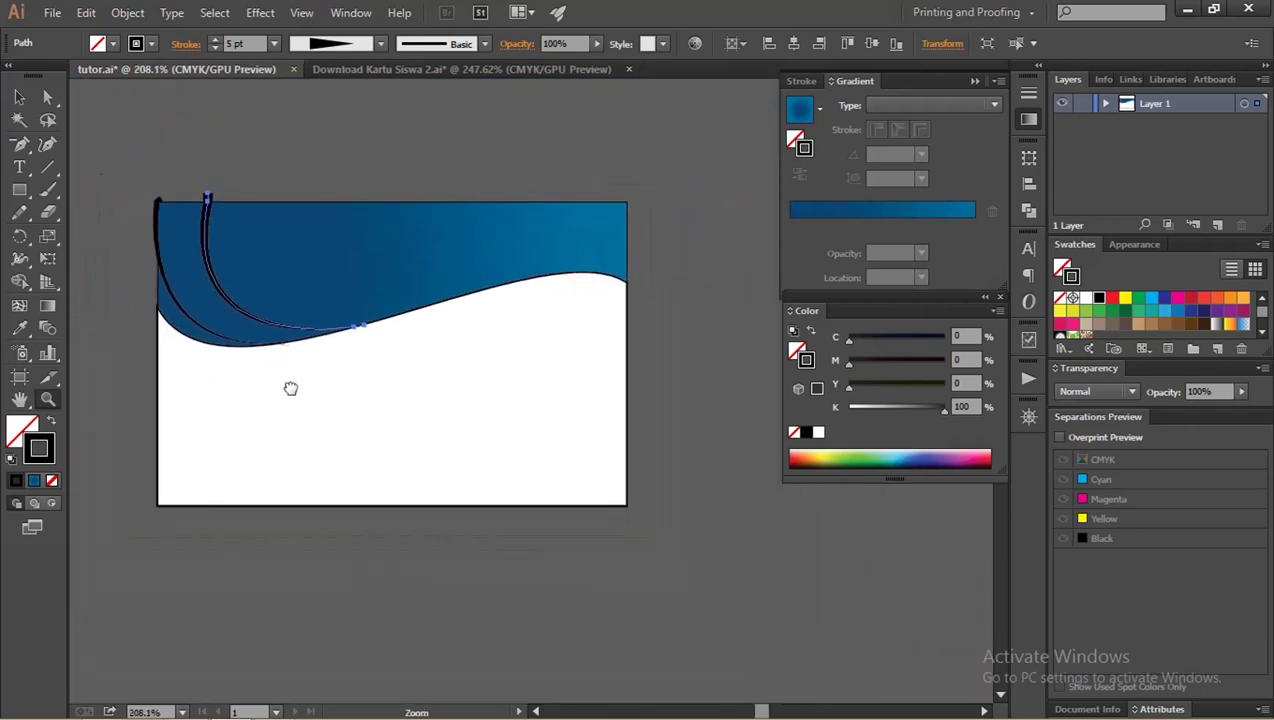
key(v)
click(240, 132)
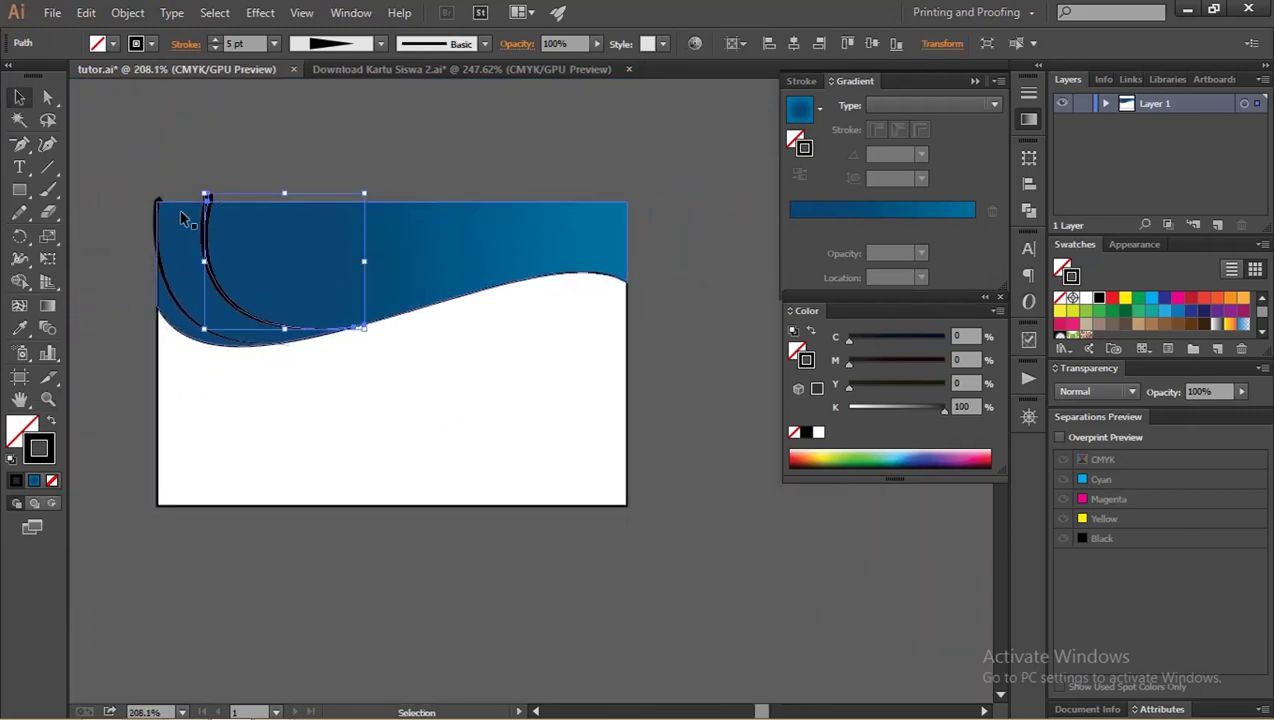
click(206, 205)
shift+click(157, 215)
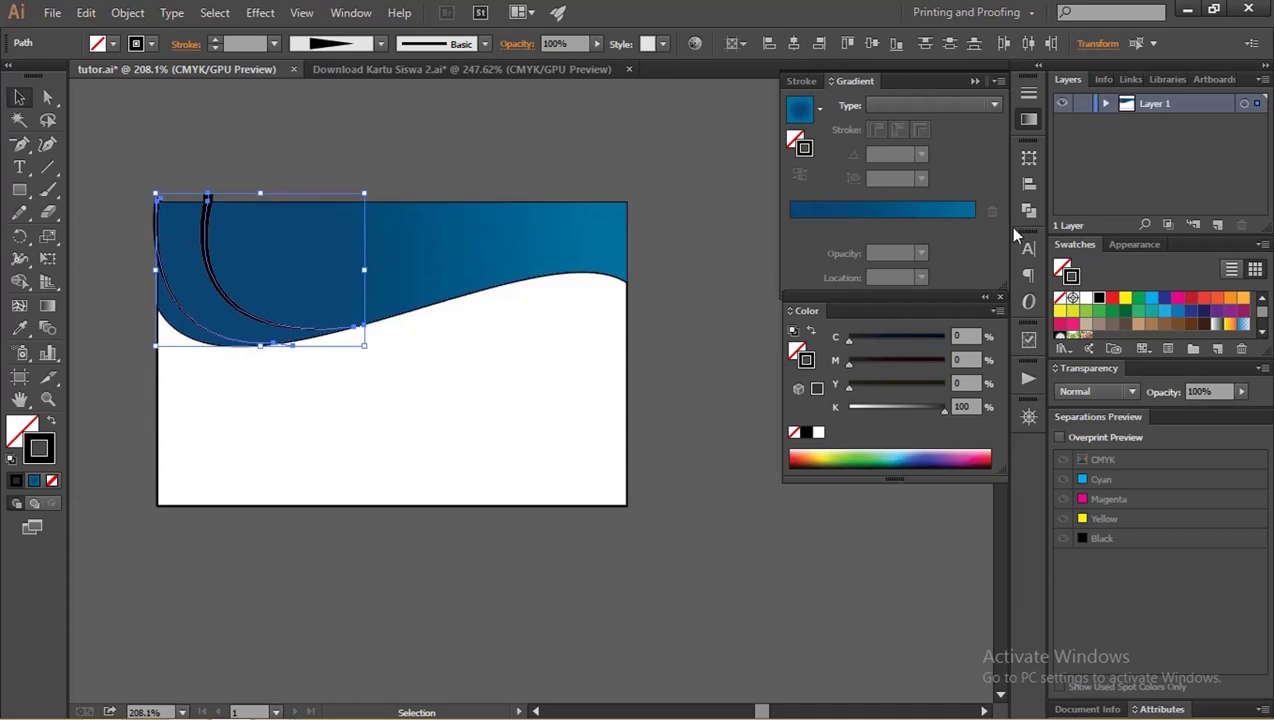
click(1106, 104)
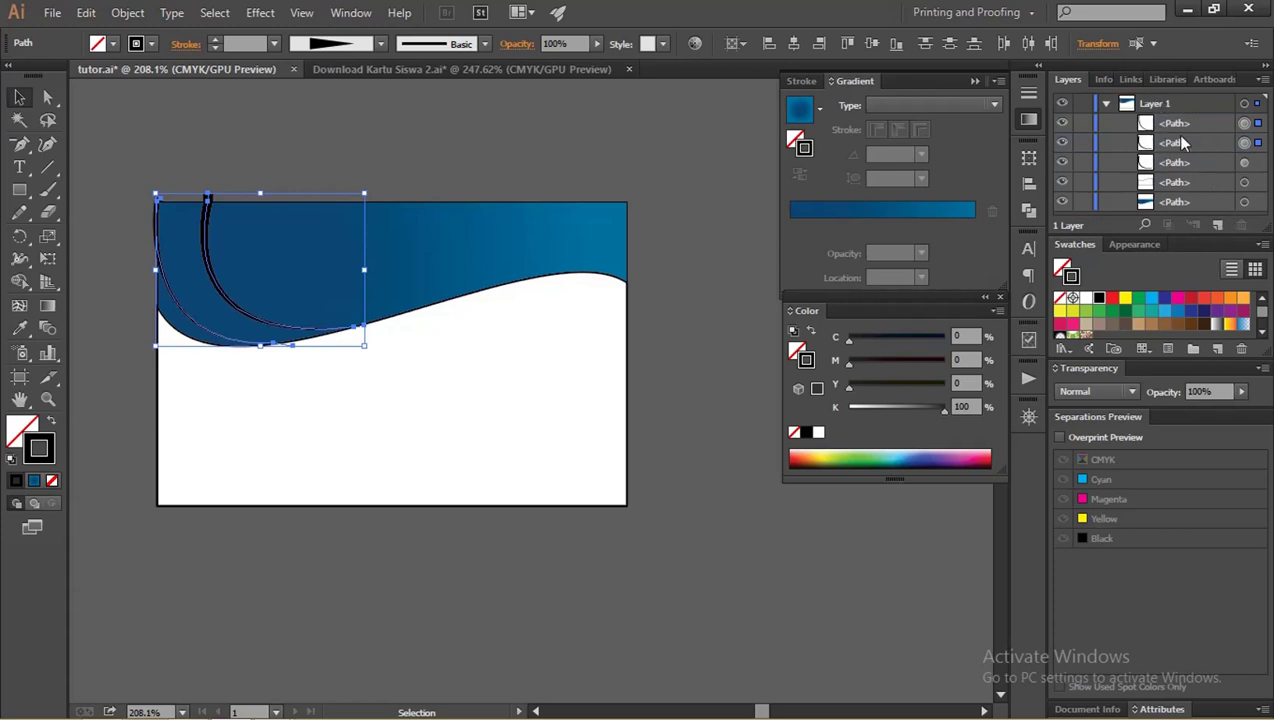
- Undo the extra curve path on the header's left edge
click(447, 114)
click(157, 223)
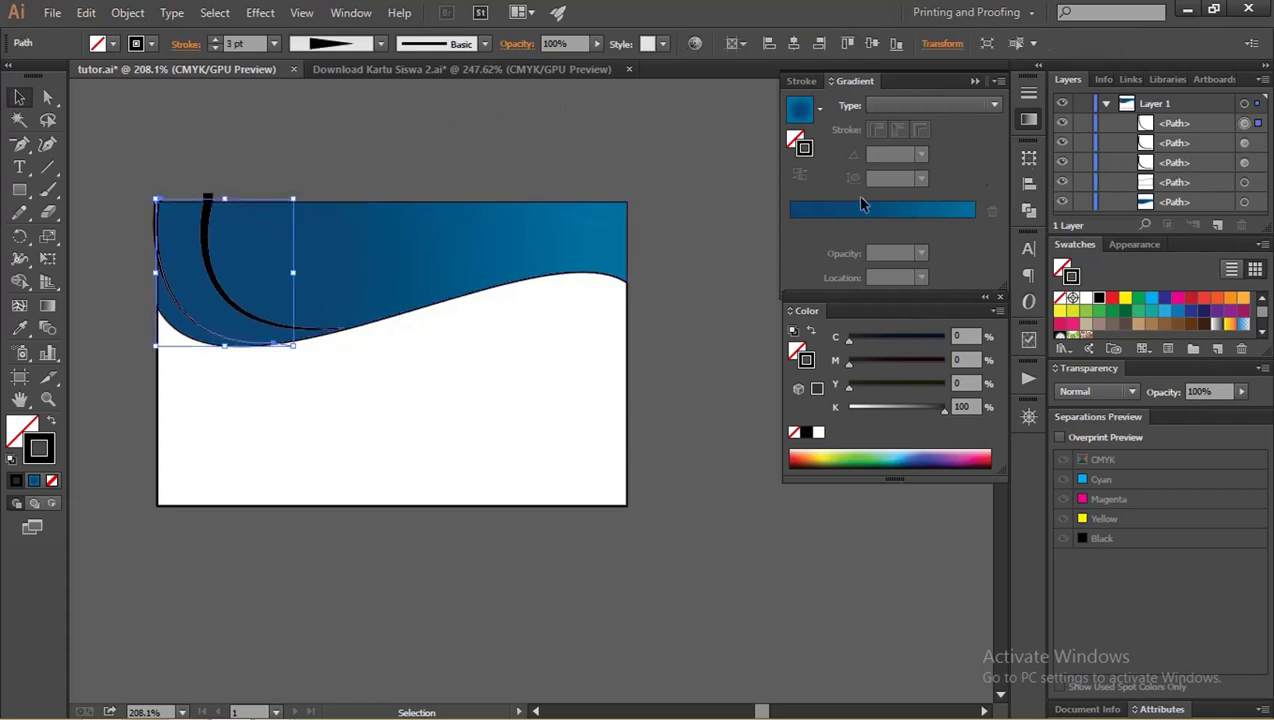
key(ctrl+z)
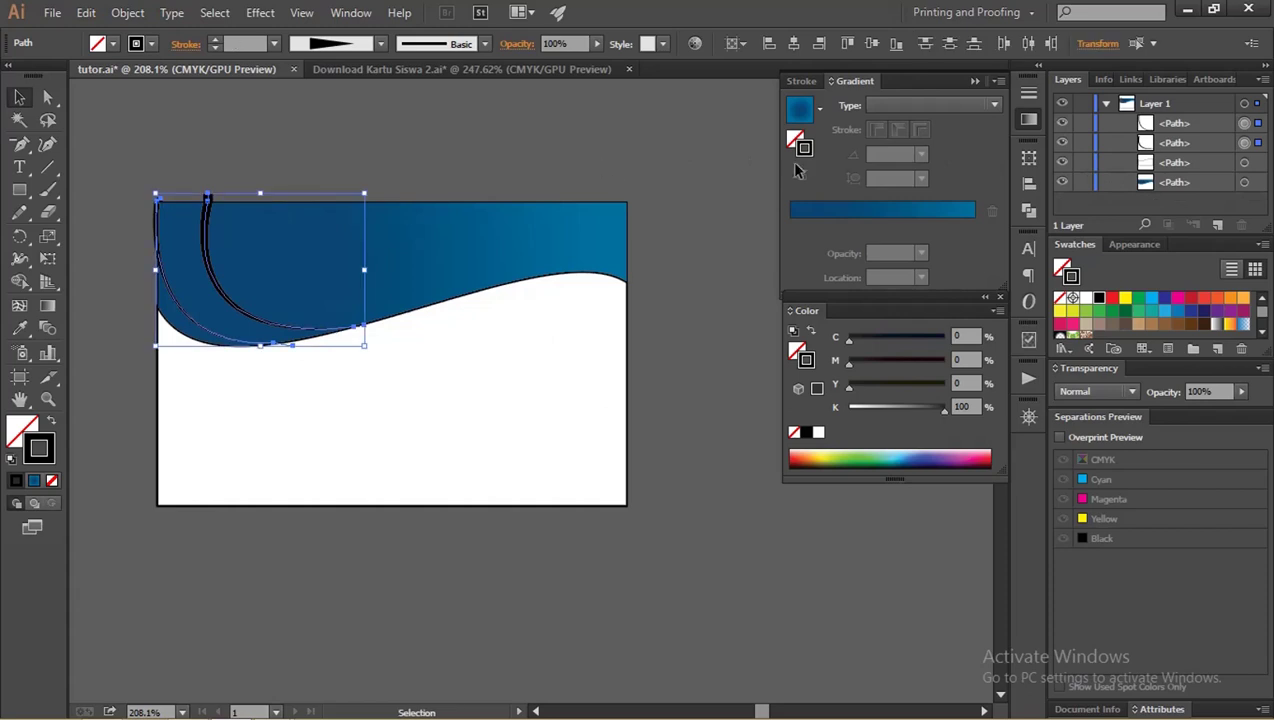
click(474, 123)
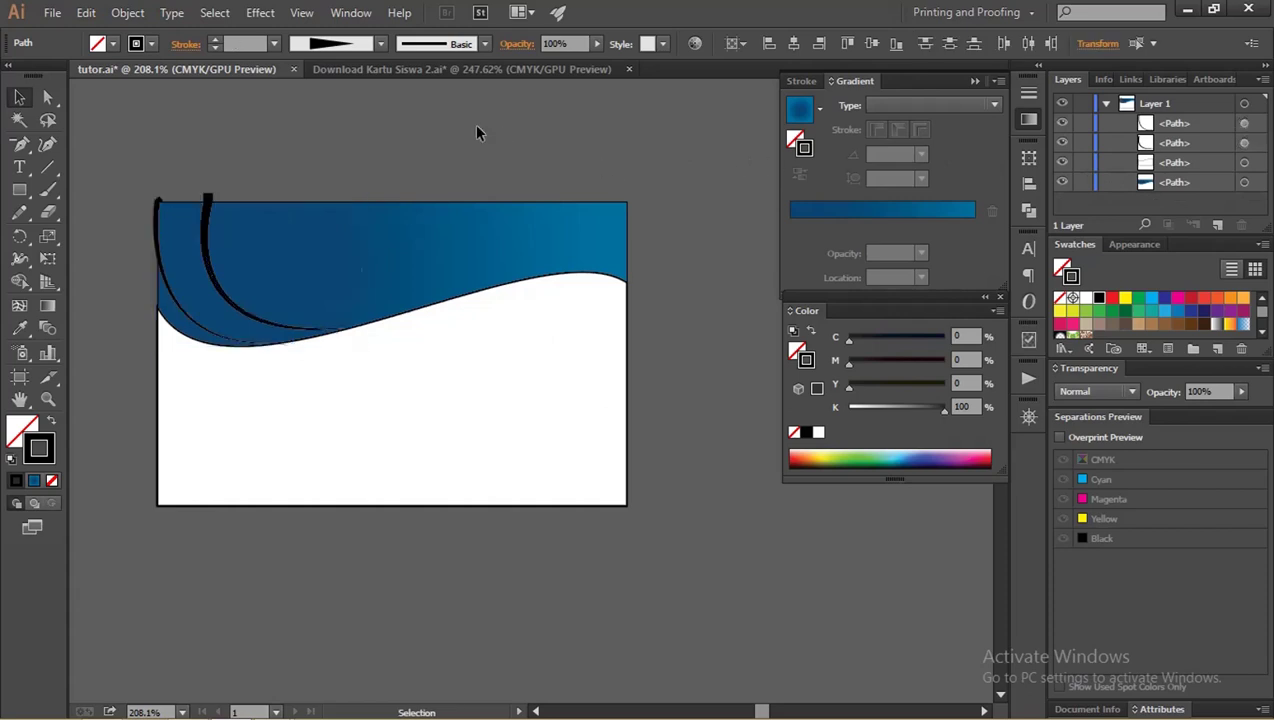
- Select both black curves, duplicate the curve path, then select the middle curve
click(207, 257)
shift+click(168, 268)
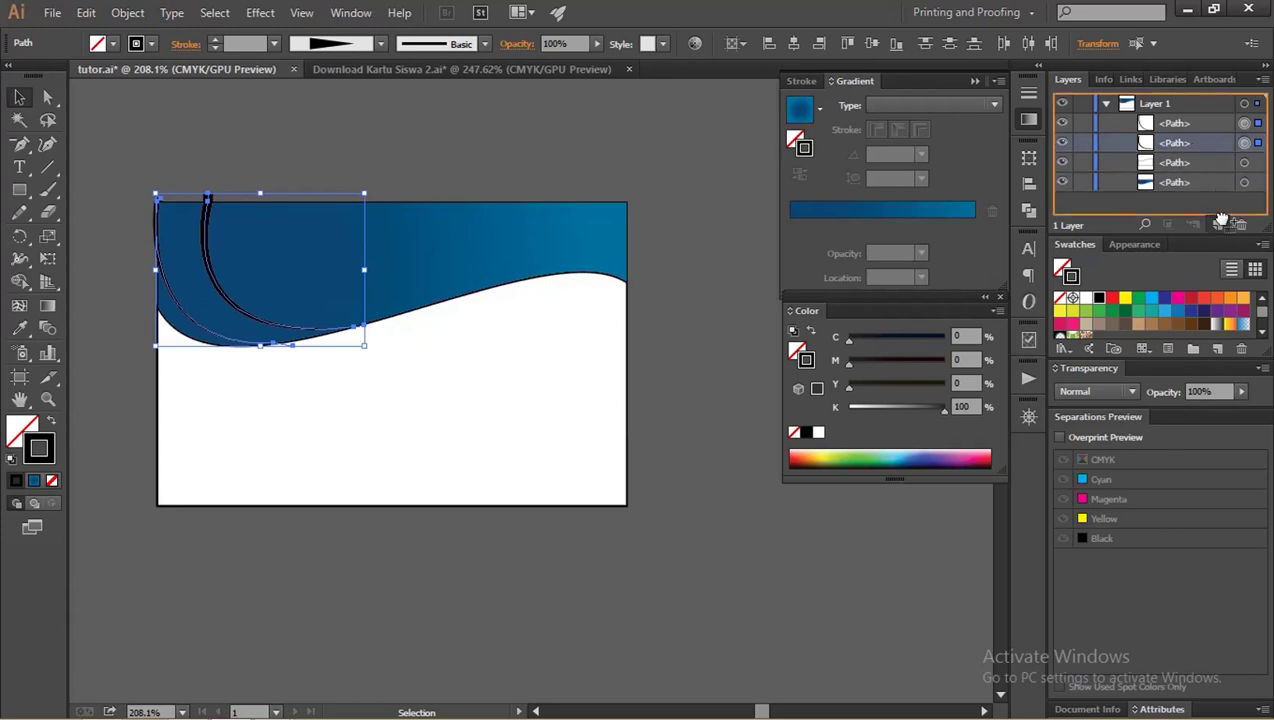
drag(1207, 158, 1221, 222)
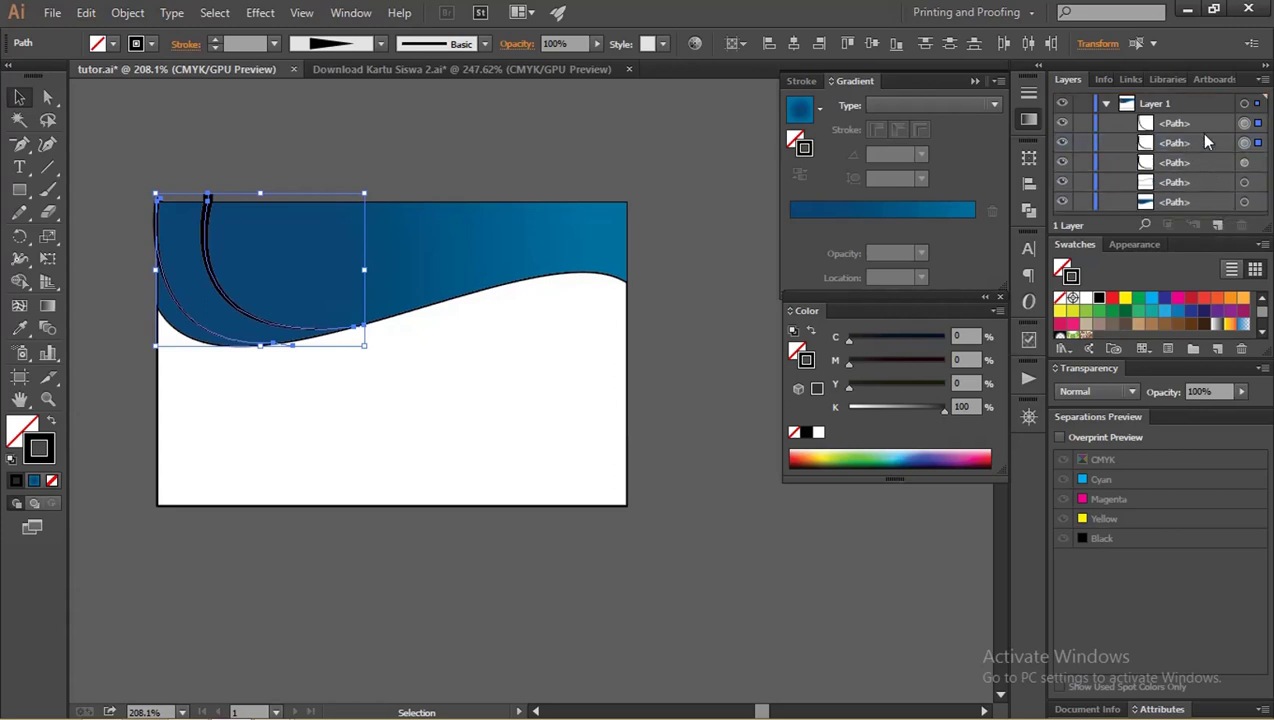
click(372, 136)
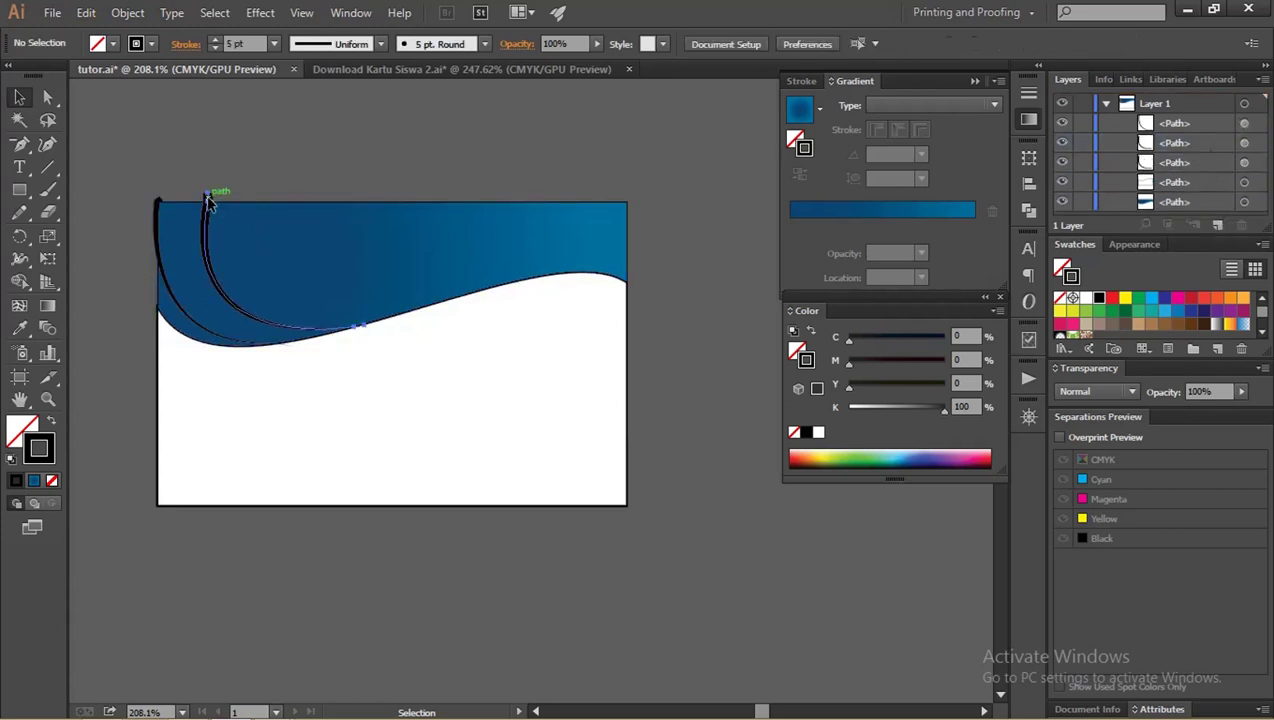
click(208, 200)
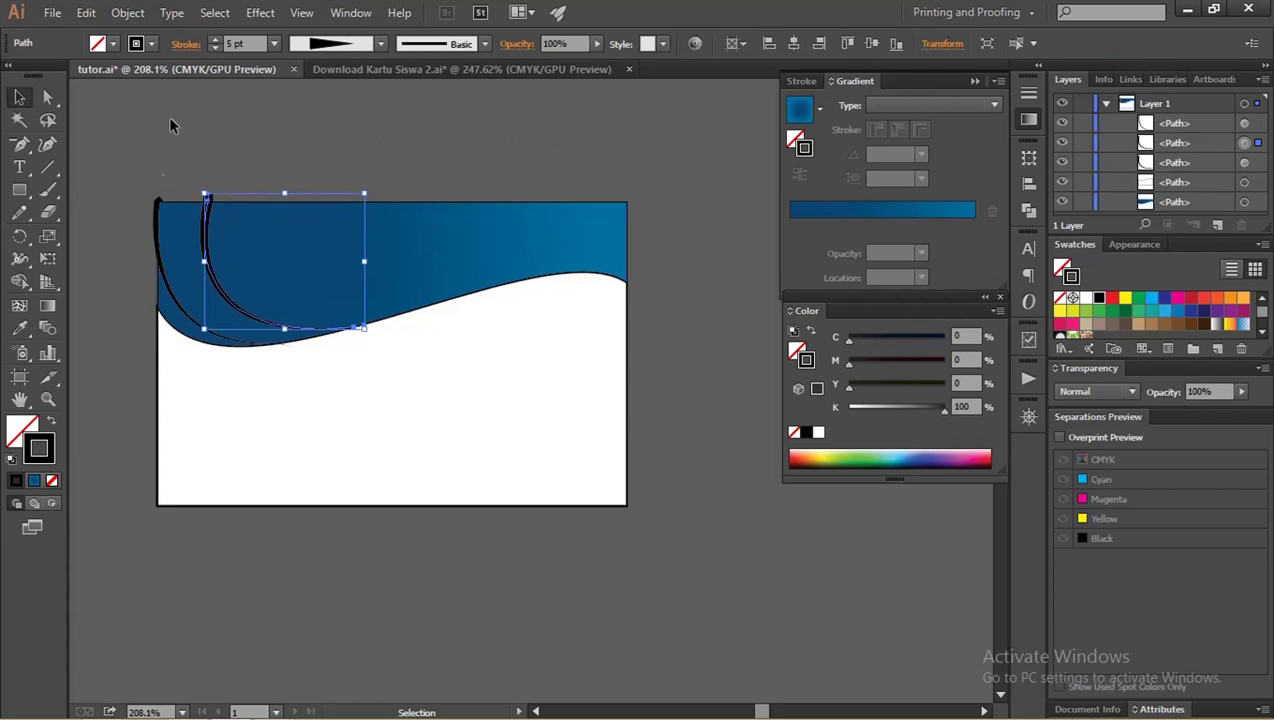
- Expand the middle and left curves' strokes into filled shapes with Expand Appearance
click(127, 12)
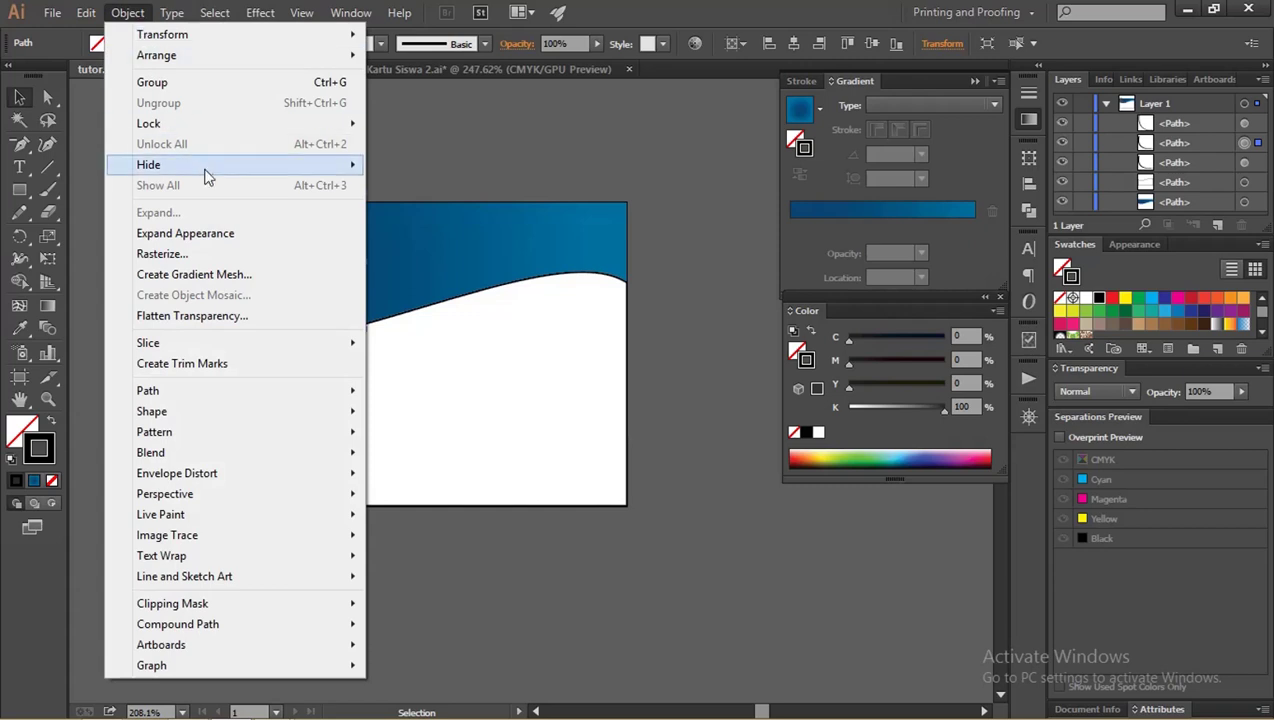
click(225, 233)
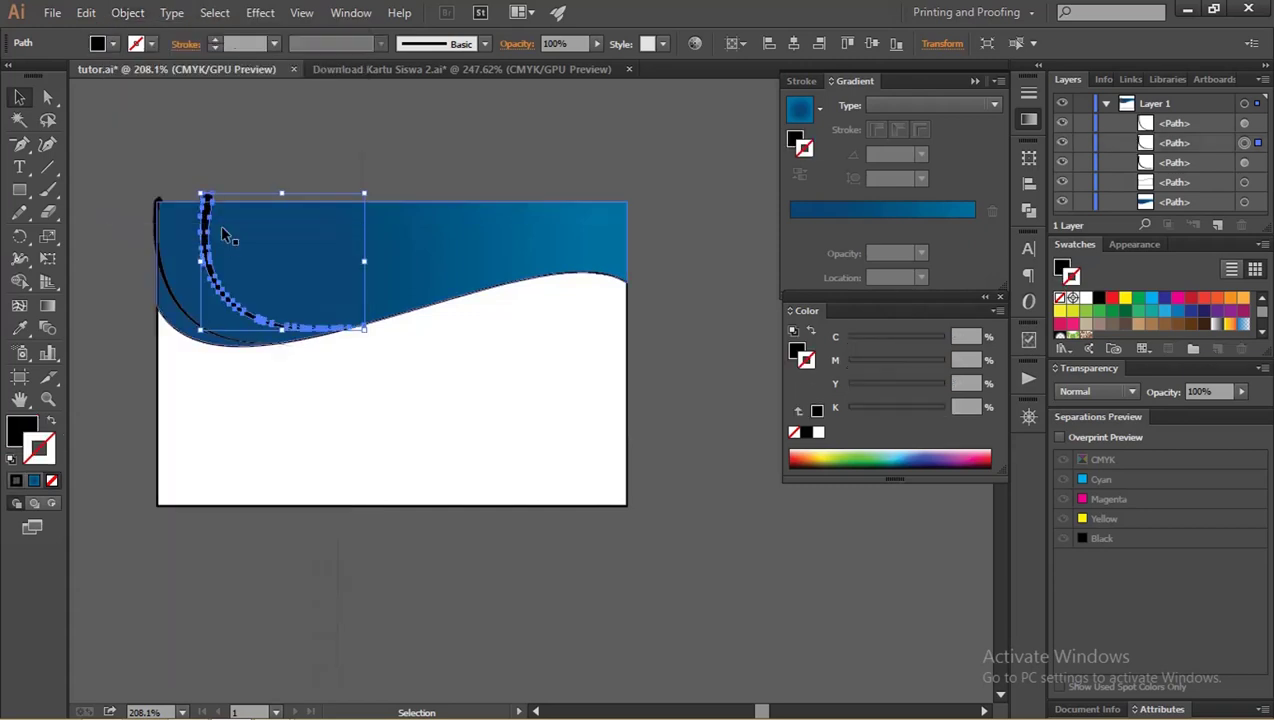
click(254, 162)
key(z)
mouse_move(243, 292)
mouse_down()
mouse_move(261, 264)
mouse_move(299, 279)
mouse_up()
key(v)
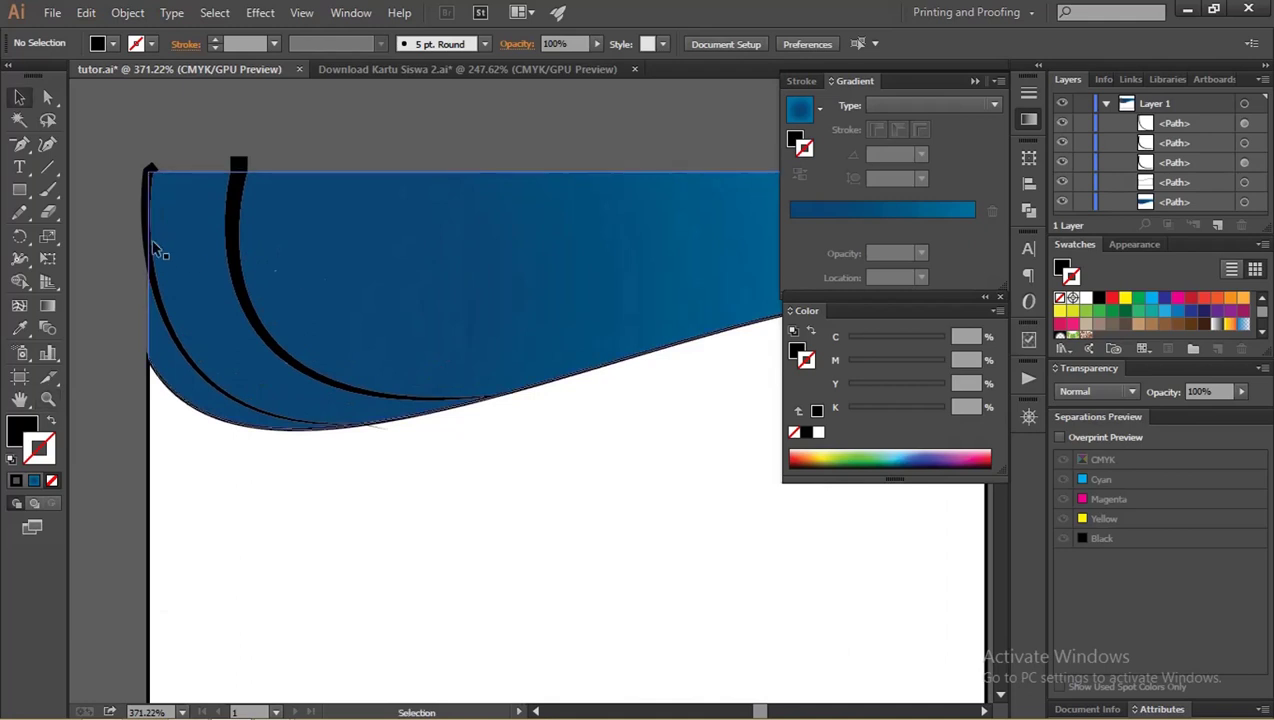
click(157, 220)
click(130, 12)
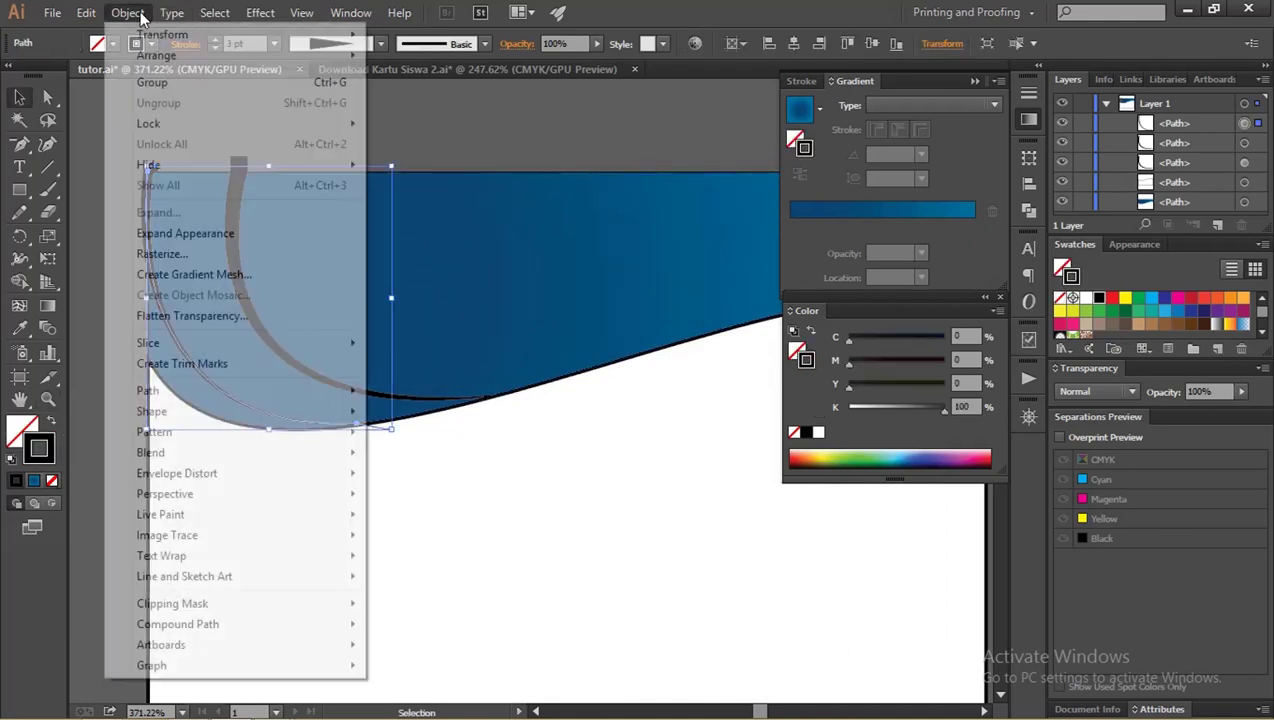
click(197, 232)
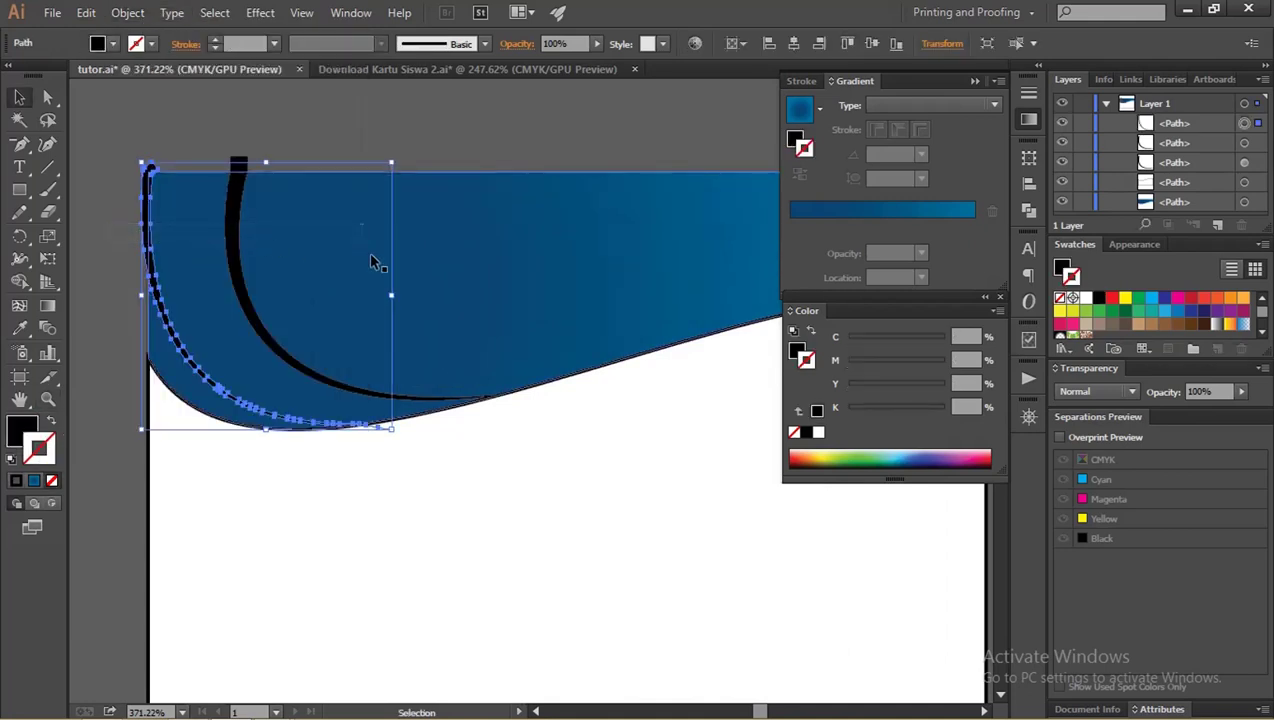
- Hide the wave's black outline and select both curves plus the blue wave
click(1064, 163)
click(259, 185)
click(240, 199)
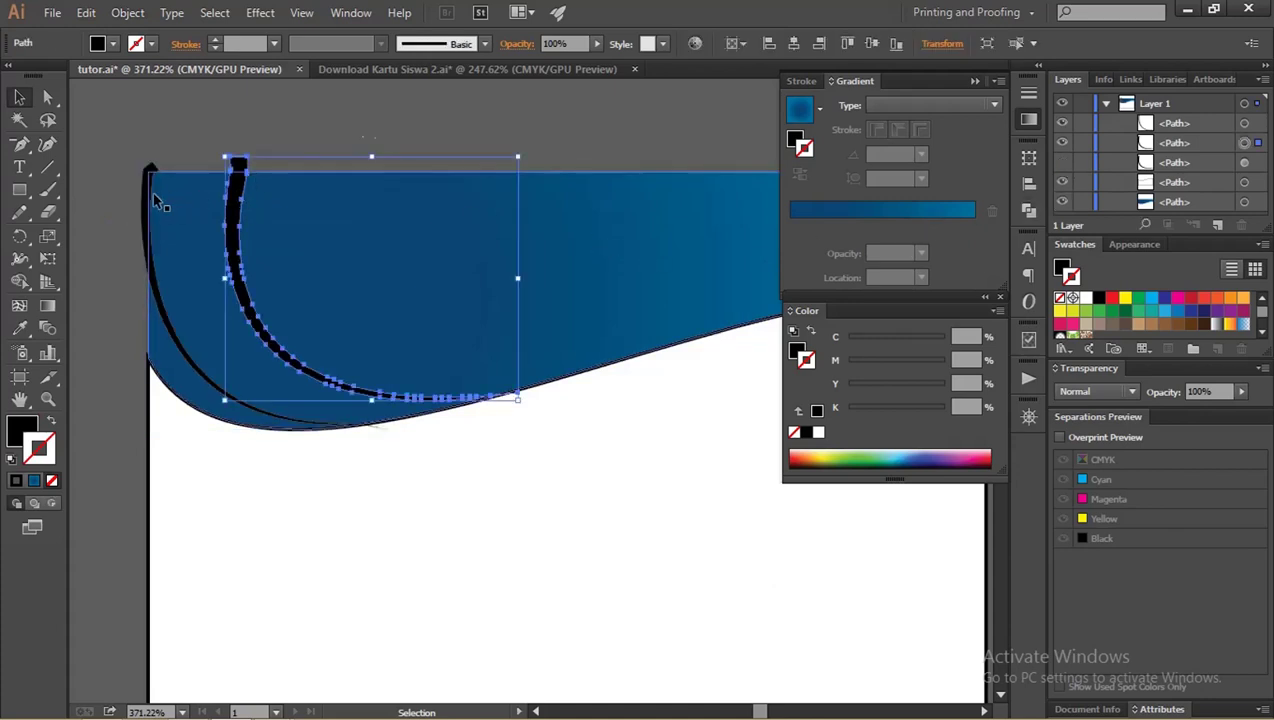
click(147, 198)
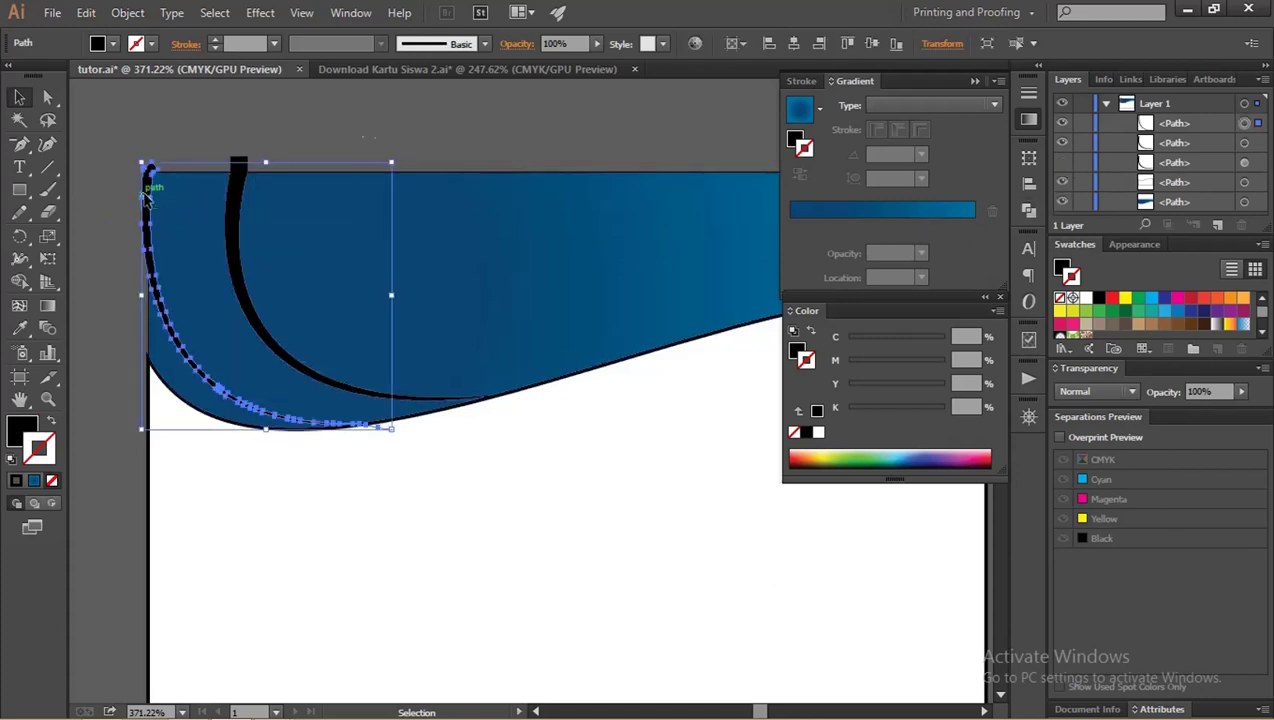
shift+click(236, 250)
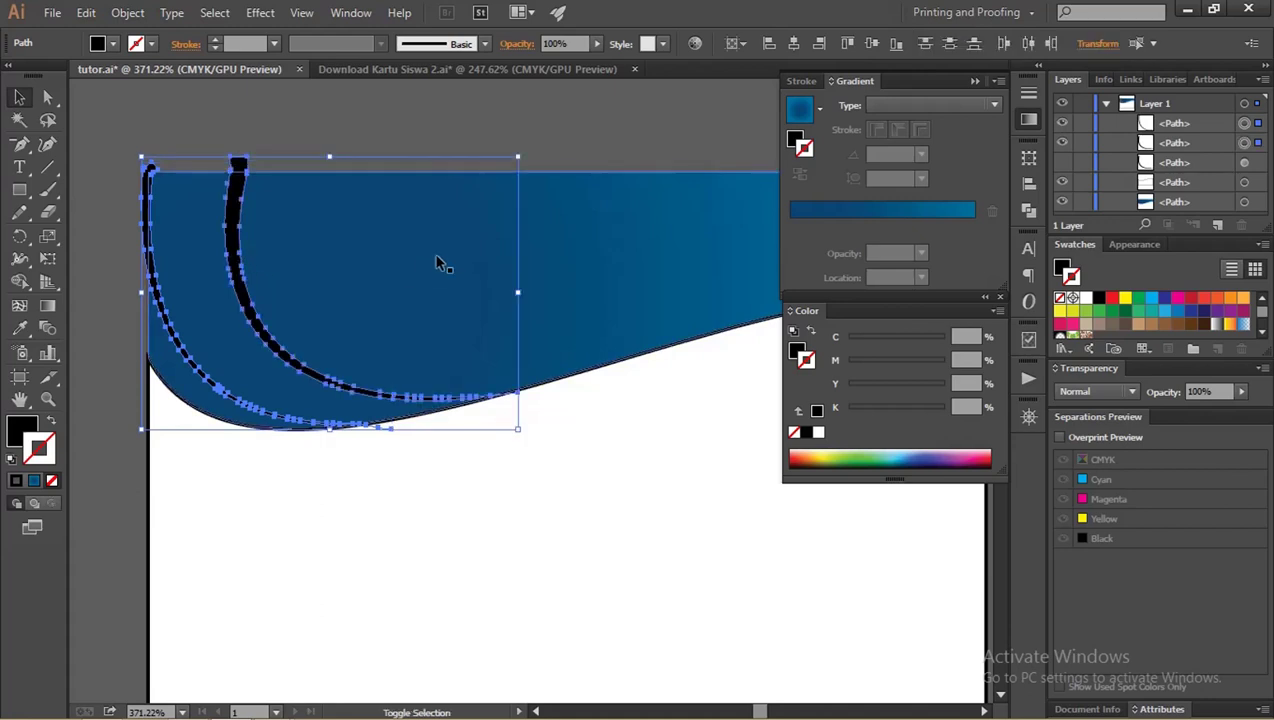
shift+click(577, 257)
- Bring the whole card back into view and open the Pathfinder panel with the shapes selected
scroll(545, 258, down, 3)
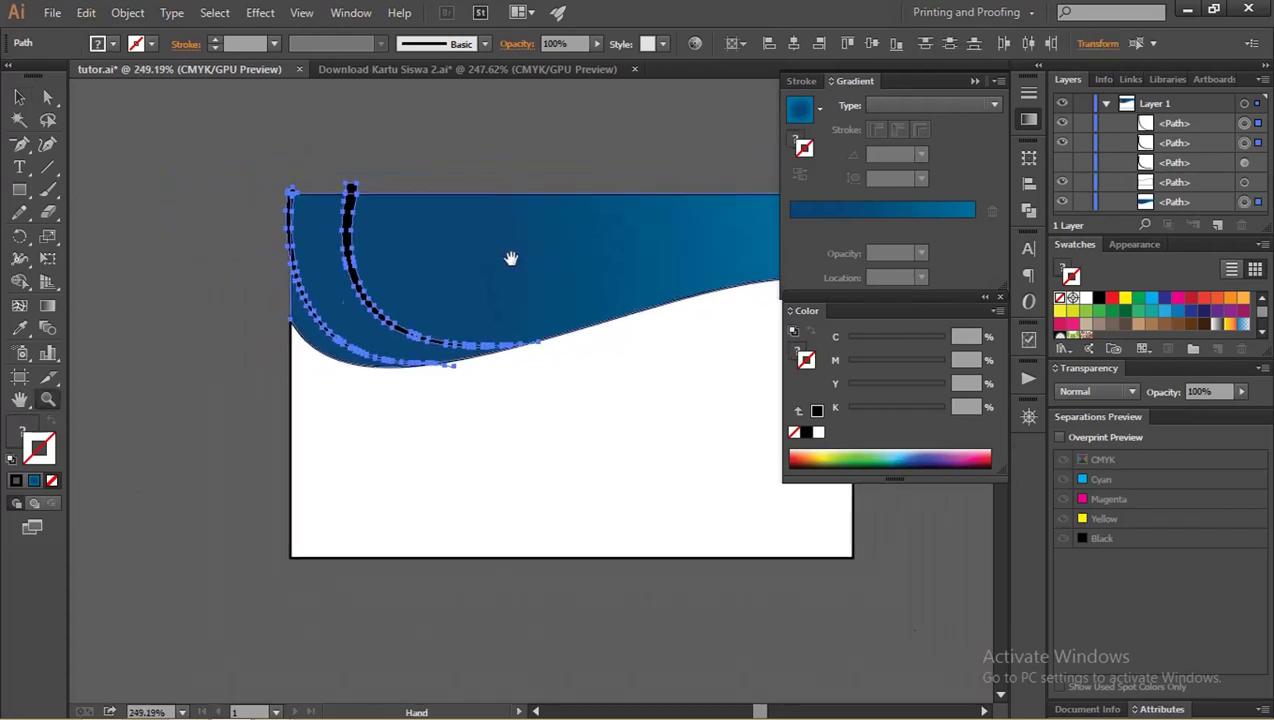
drag(511, 258, 370, 241)
key(v)
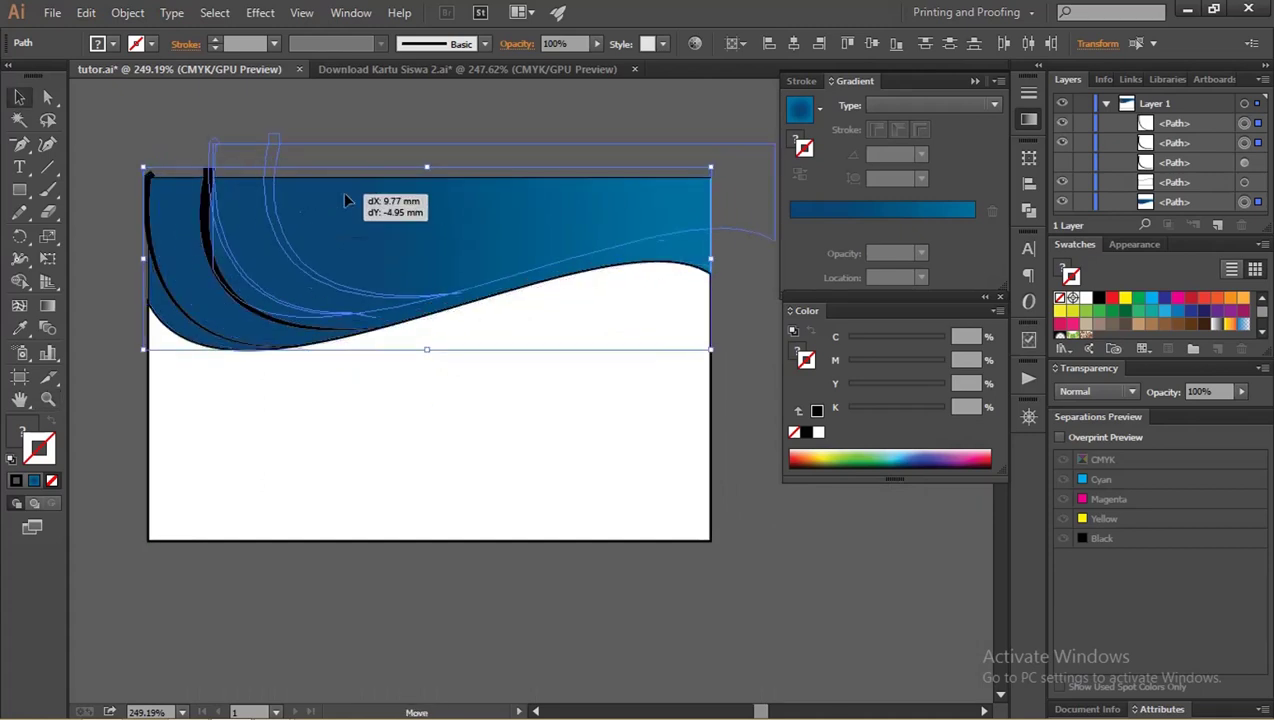
drag(243, 202, 514, 221)
key(ctrl+z)
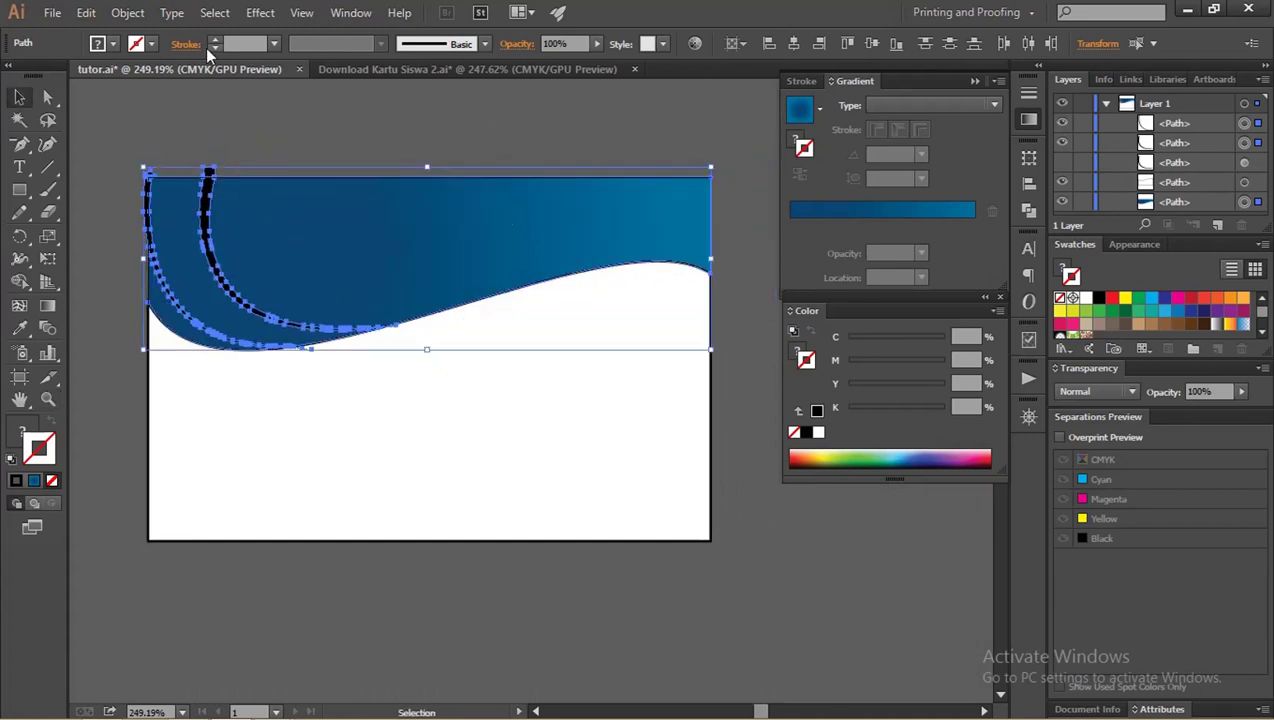
click(1029, 211)
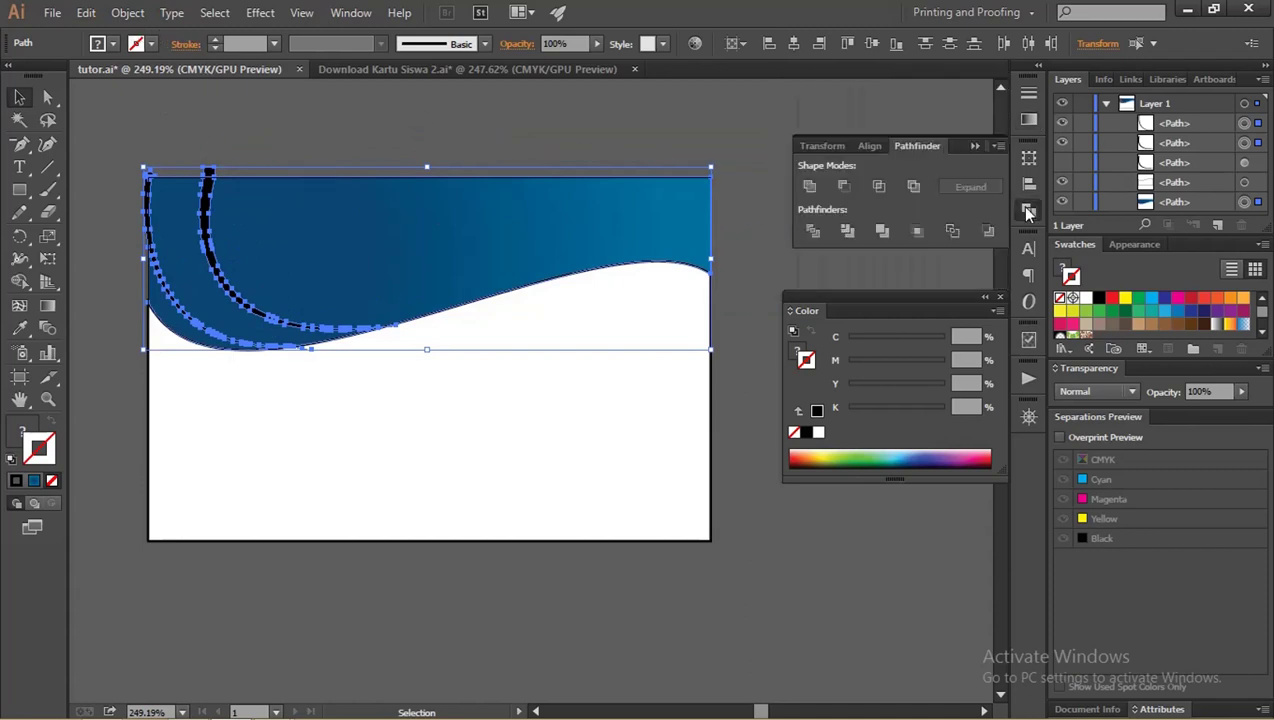
- Pathfinder-Divide the curves and header, ungroup the pieces, and delete the leftover scrap
click(812, 233)
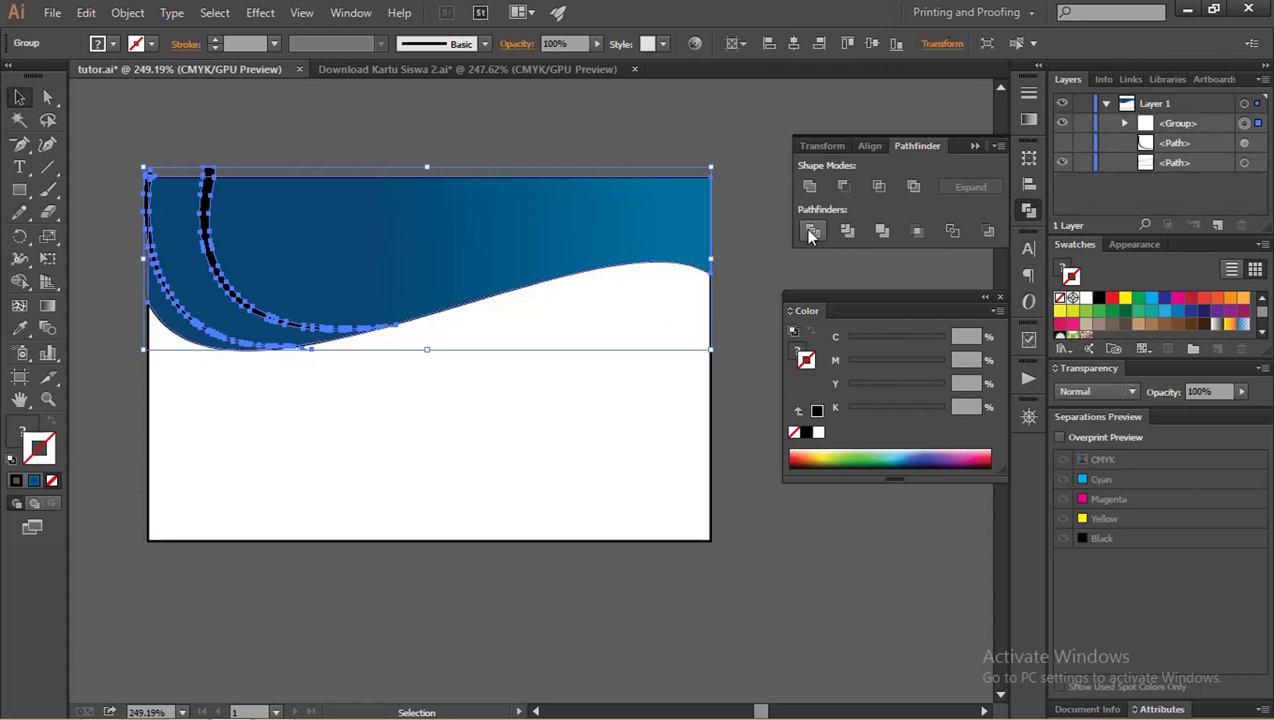
right_click(376, 221)
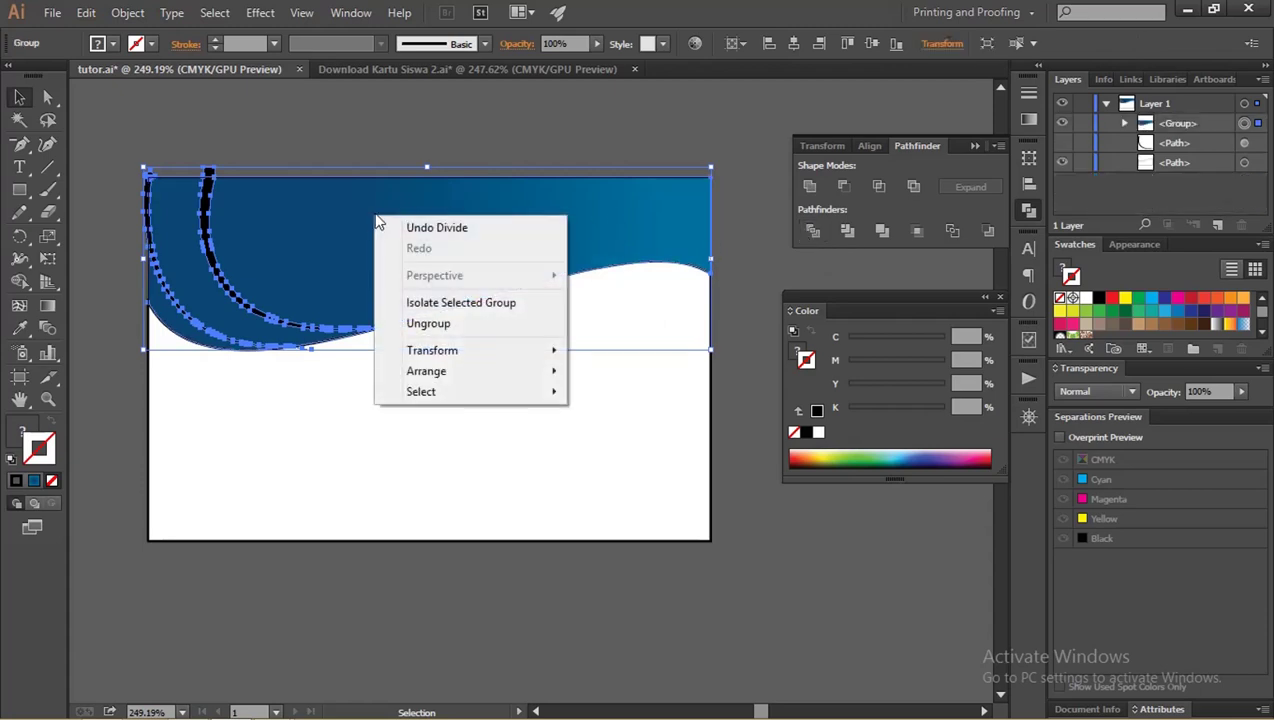
click(418, 324)
click(216, 143)
mouse_move(210, 170)
mouse_down()
mouse_move(193, 147)
mouse_move(167, 190)
mouse_up()
key(Delete)
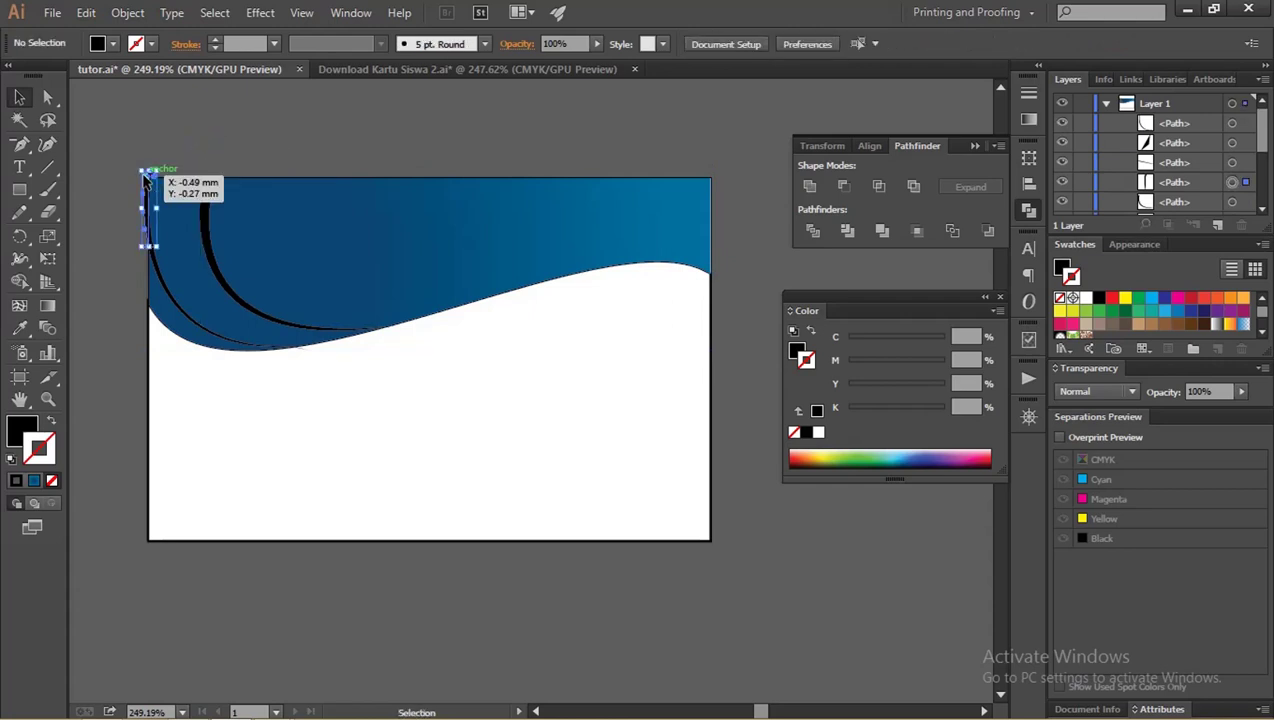
- Delete the top-left sliver and test-move the blue piece and crescent to inspect the split
key(Delete)
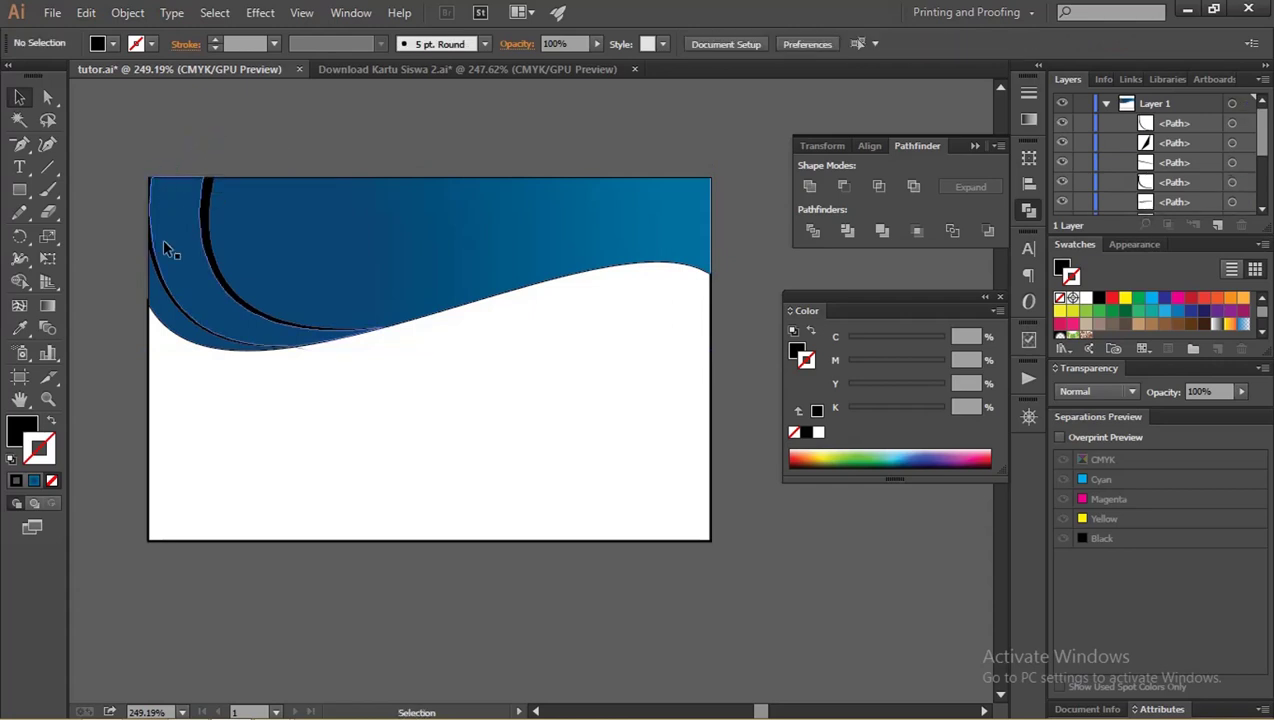
click(240, 261)
drag(240, 261, 301, 250)
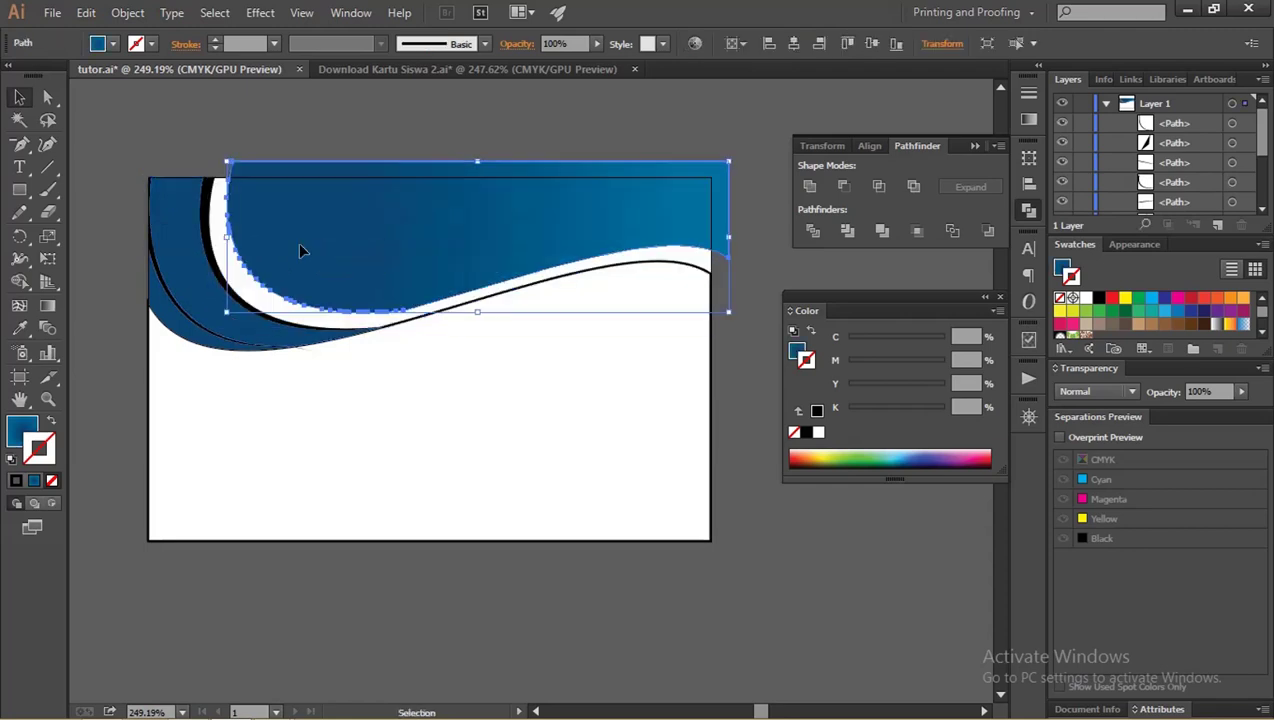
key(ctrl+z)
drag(193, 270, 155, 236)
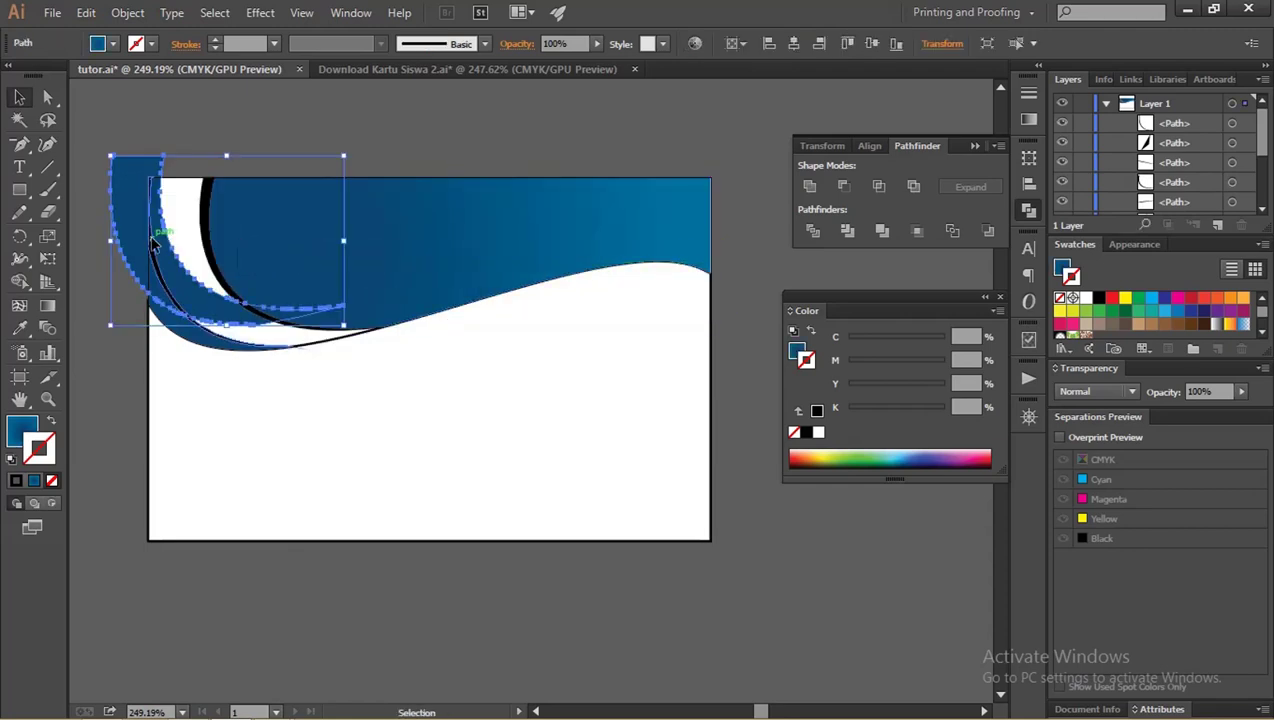
key(ctrl+z)
drag(155, 315, 128, 256)
key(ctrl+z)
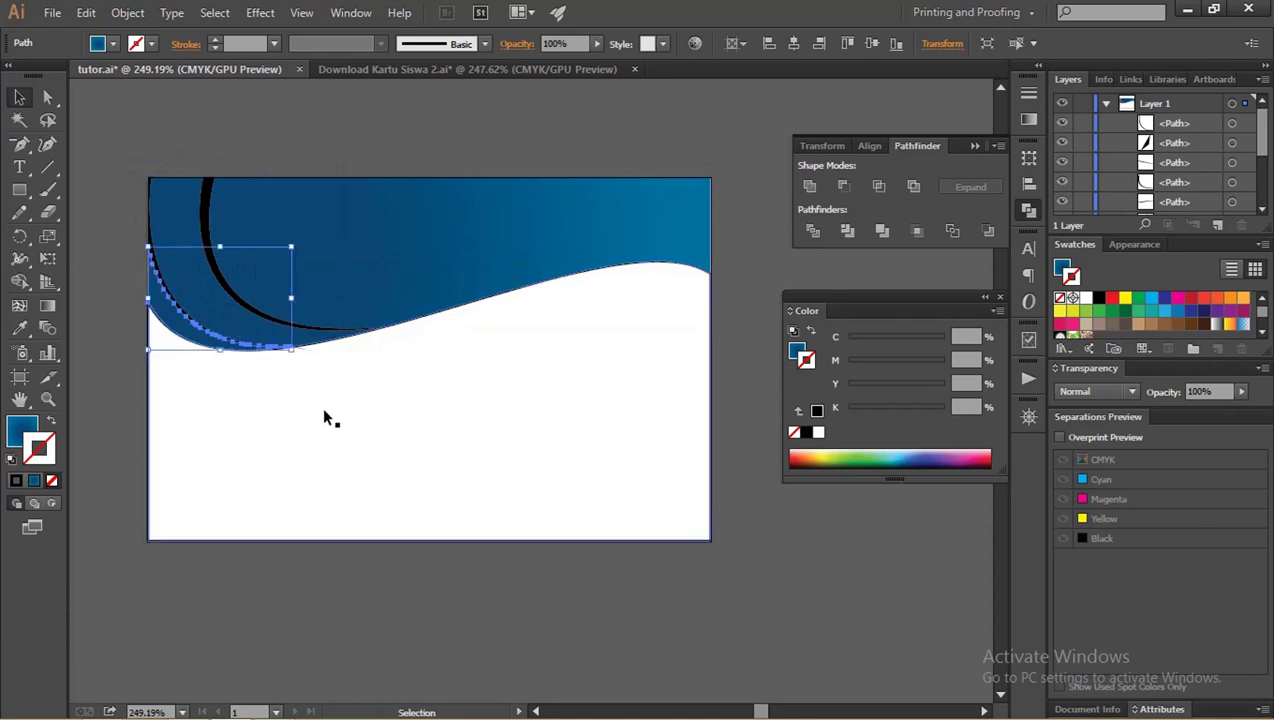
- Remove the white wave's outline and make the thin crescent white with no stroke
click(289, 423)
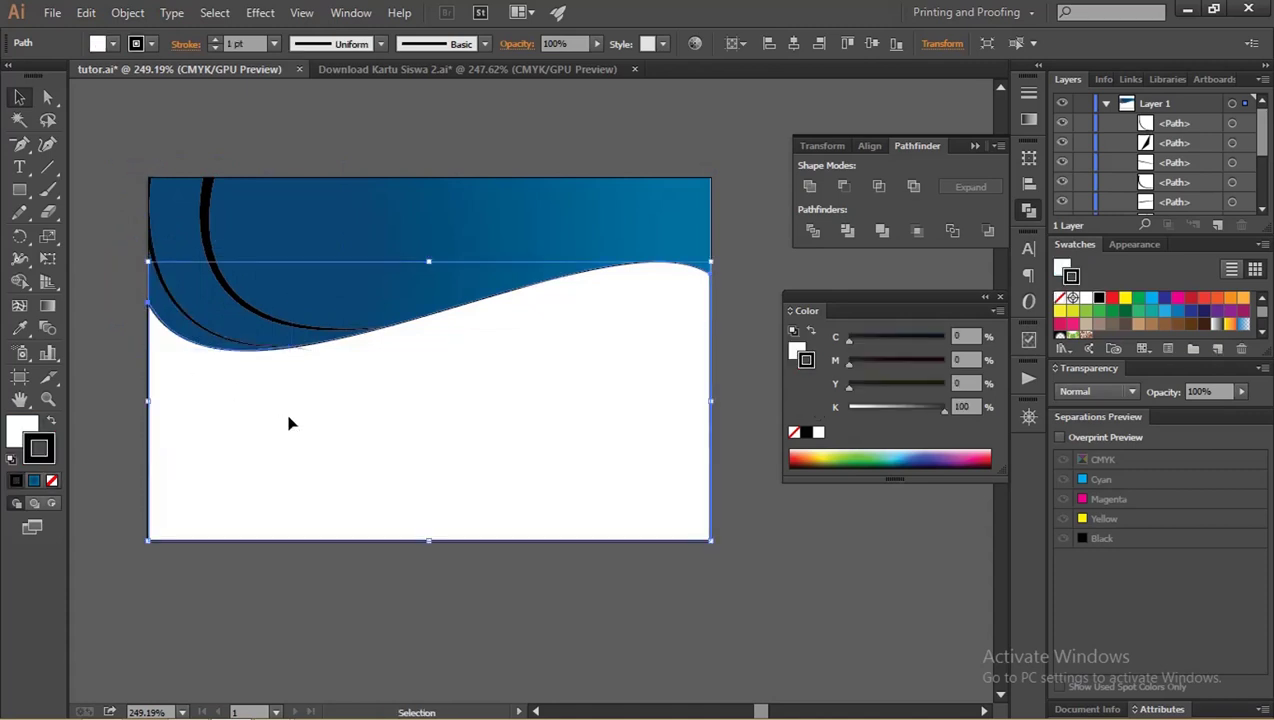
click(52, 480)
click(113, 312)
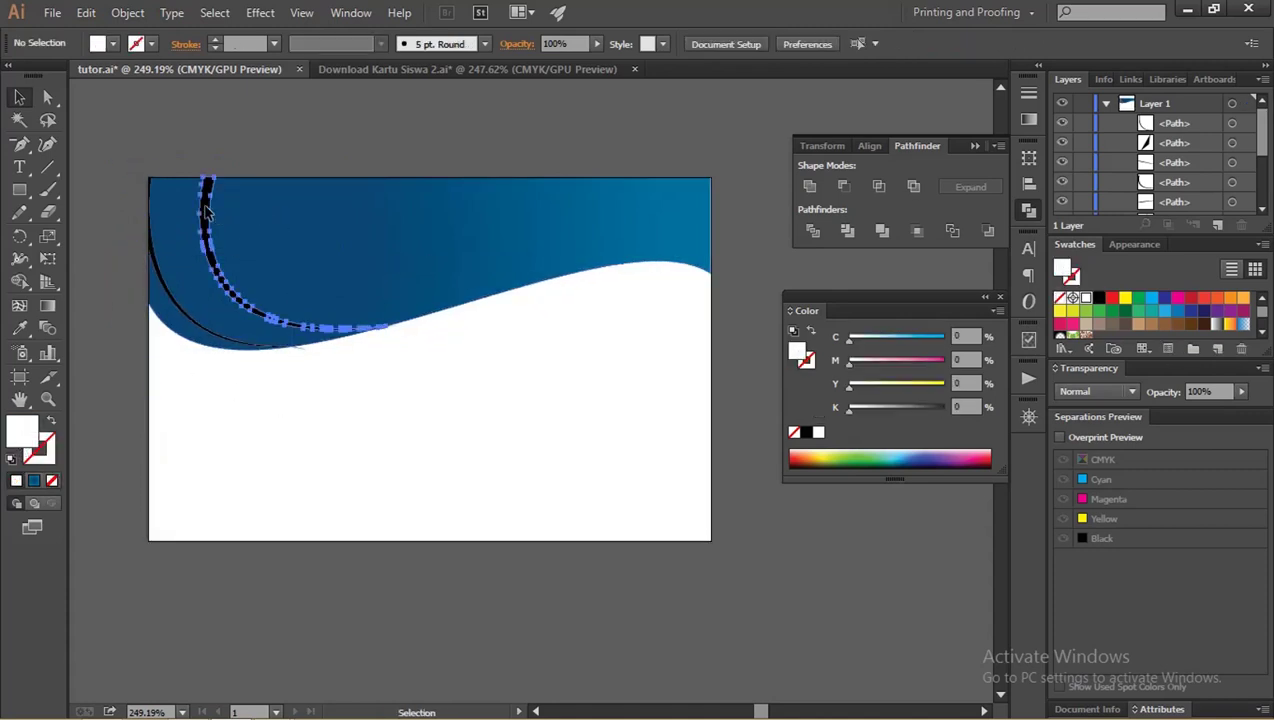
drag(172, 282, 163, 285)
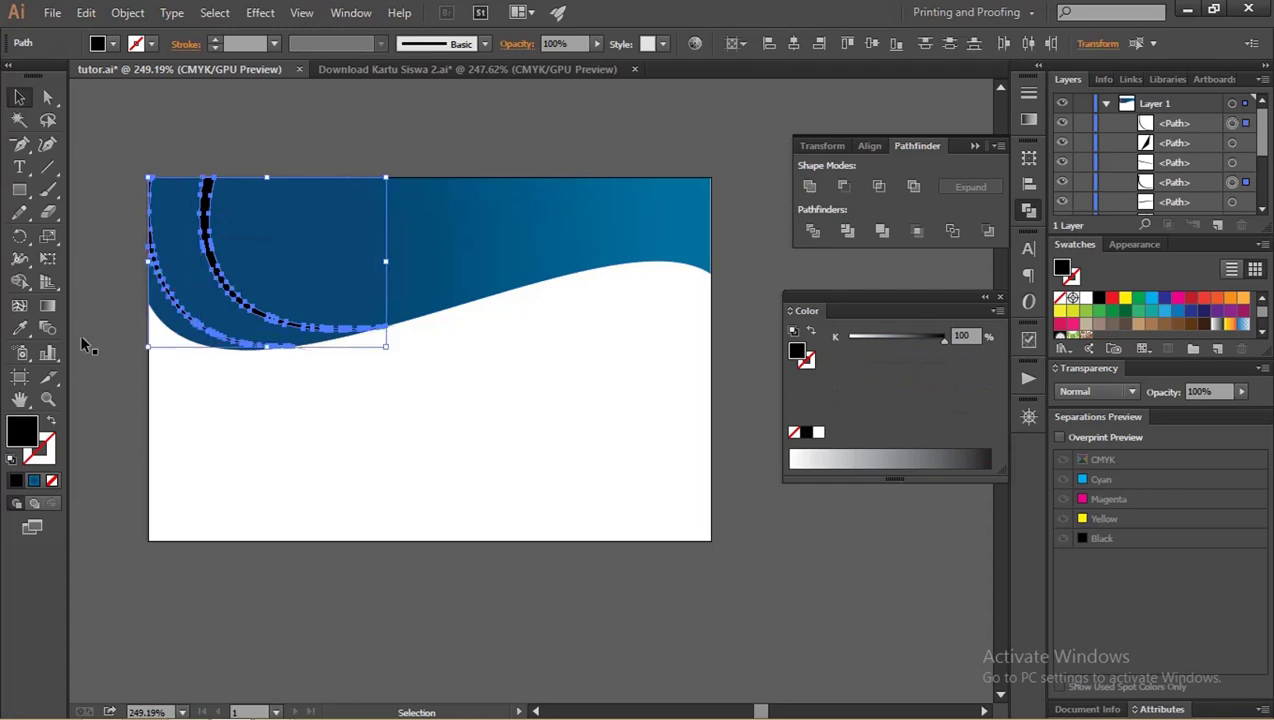
key(d)
click(47, 450)
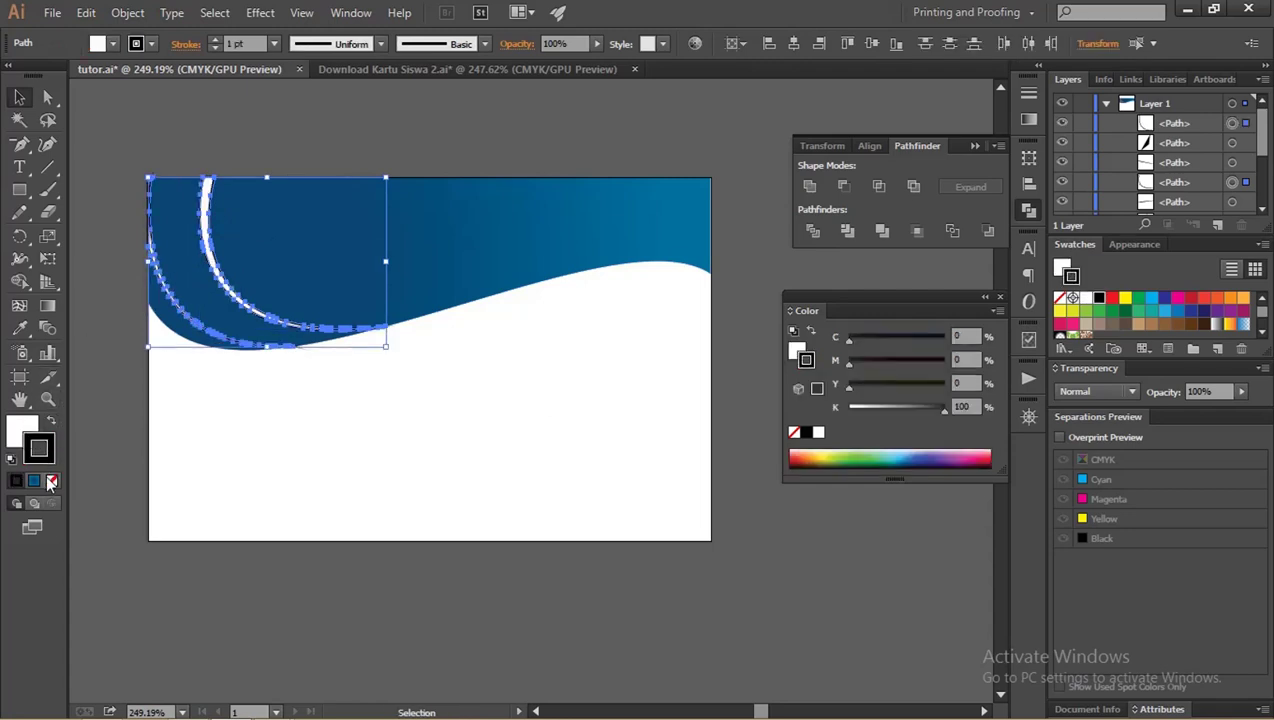
click(52, 480)
click(100, 410)
- Eyedrop the header's blue onto the dark-blue left crescent
click(215, 308)
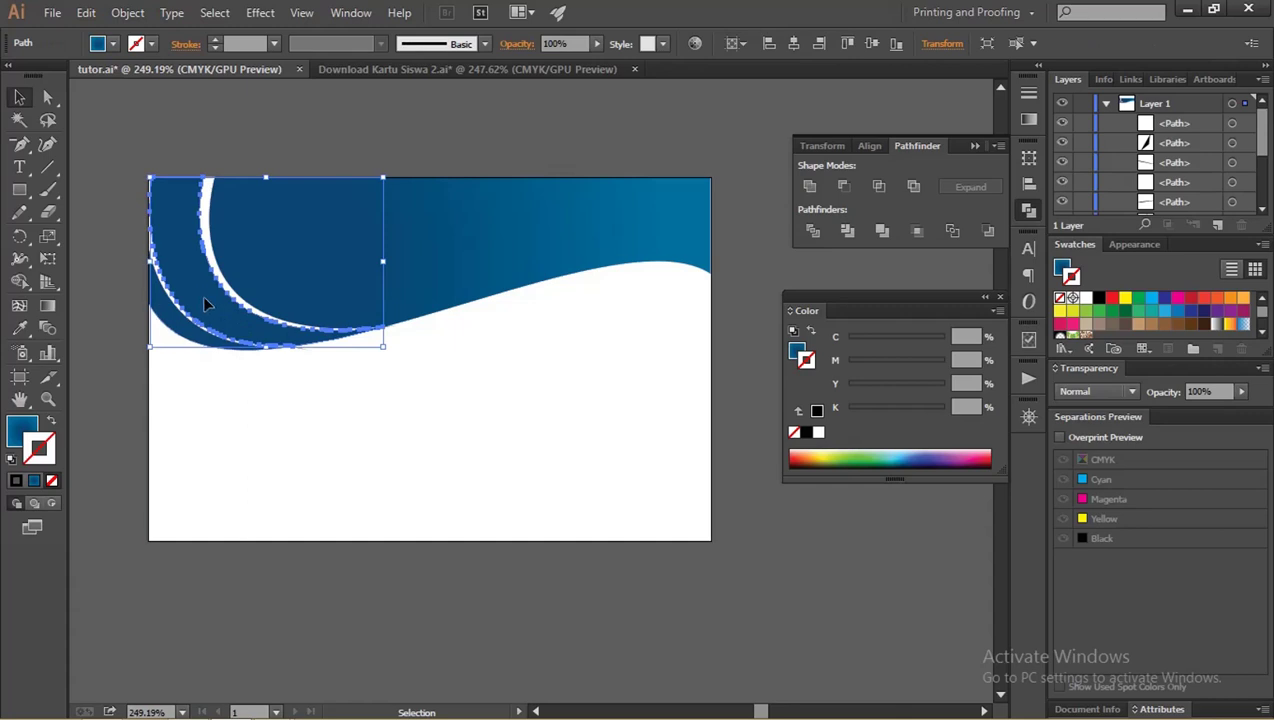
key(i)
click(321, 270)
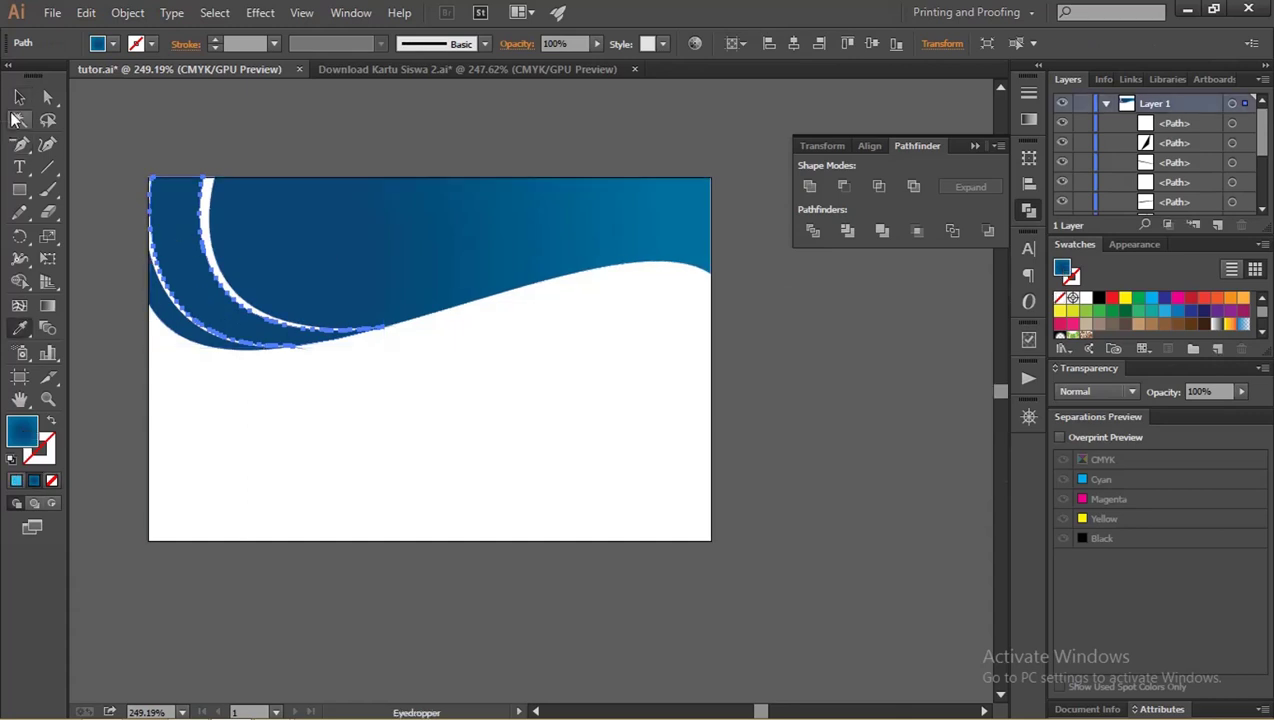
- Fill the left crescent with light blue 4FBCE9 via the Color Picker
click(19, 97)
click(128, 114)
click(176, 242)
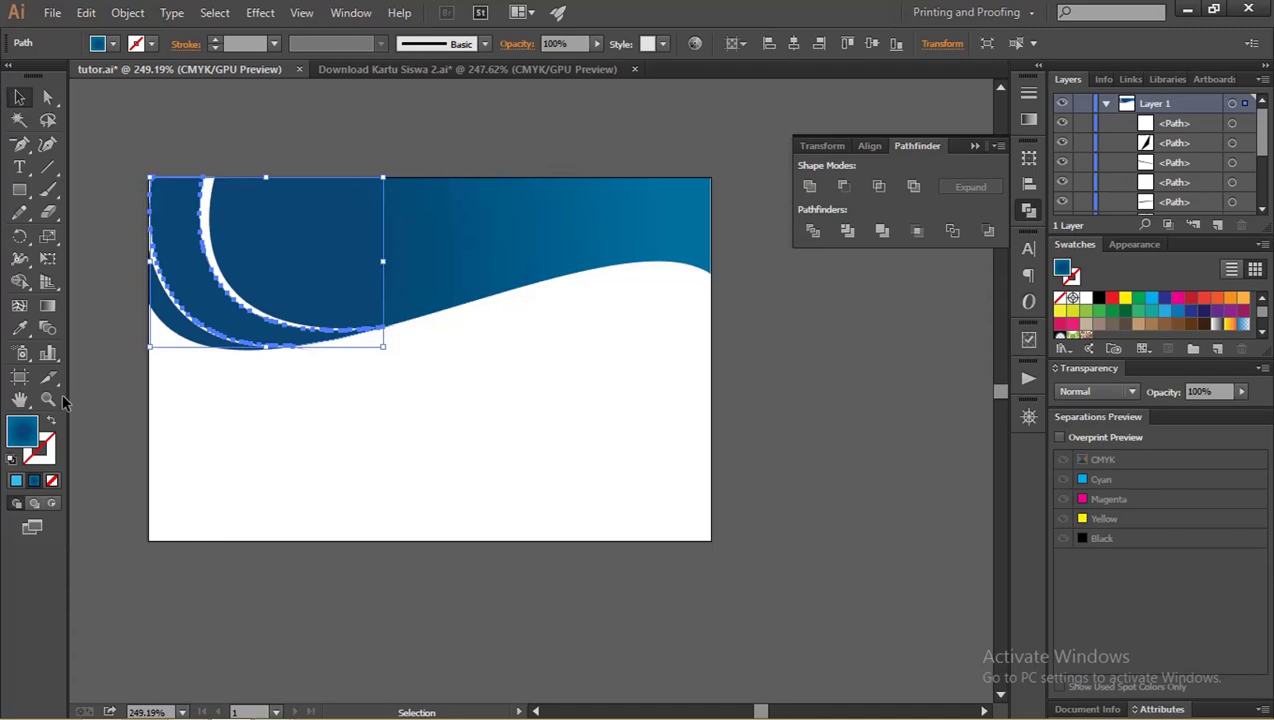
double_click(26, 437)
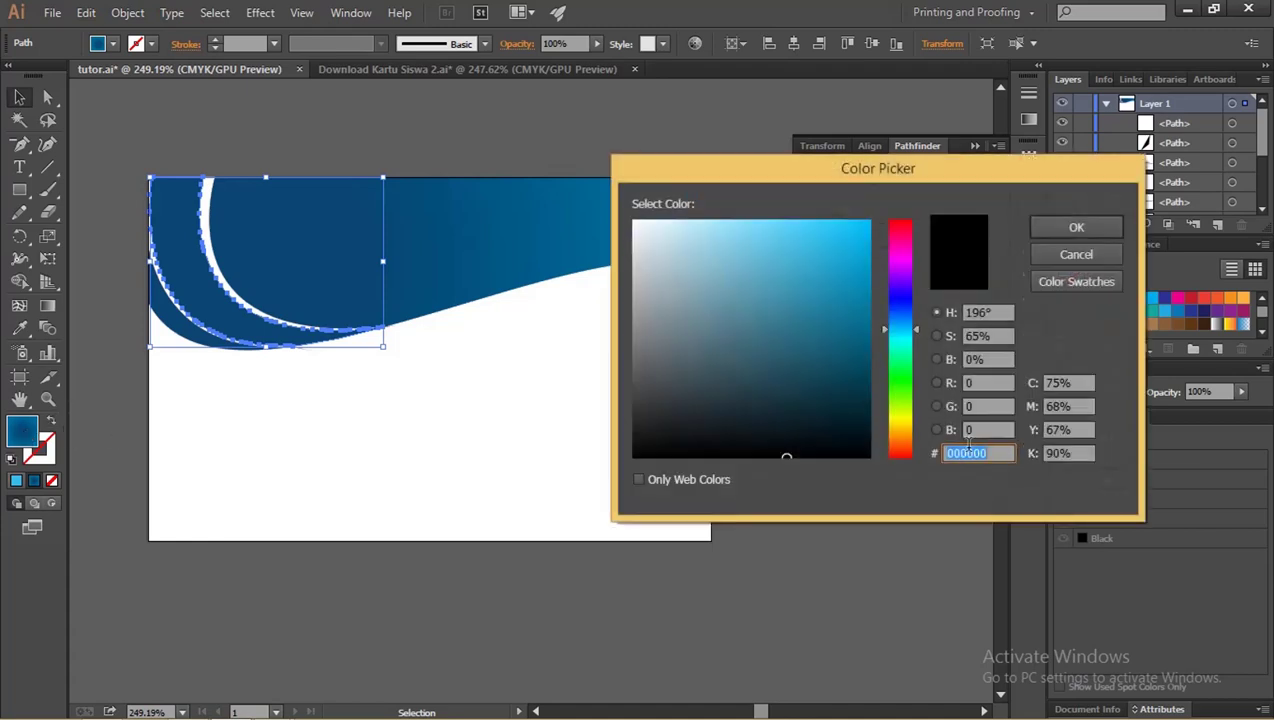
text(4FBCE9)
drag(996, 453, 980, 456)
click(1070, 229)
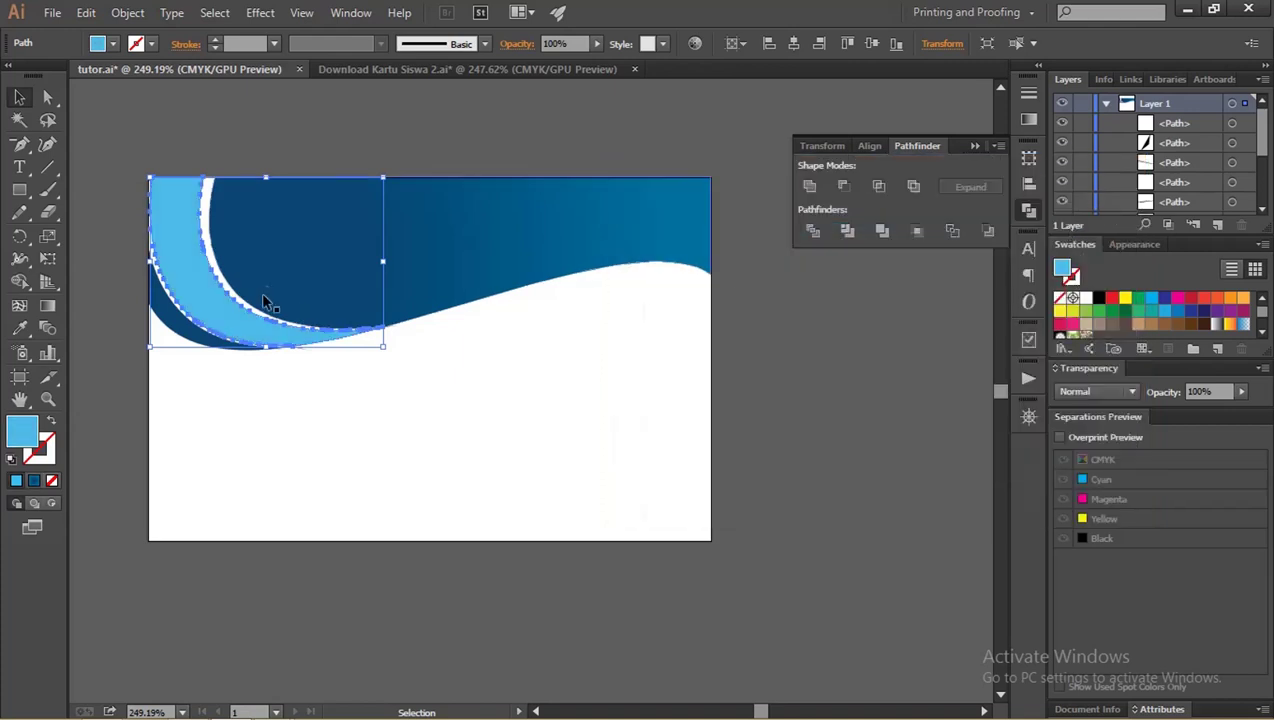
- Fill the dark lower-left sliver with pale blue B0D9EE and deselect it
click(148, 86)
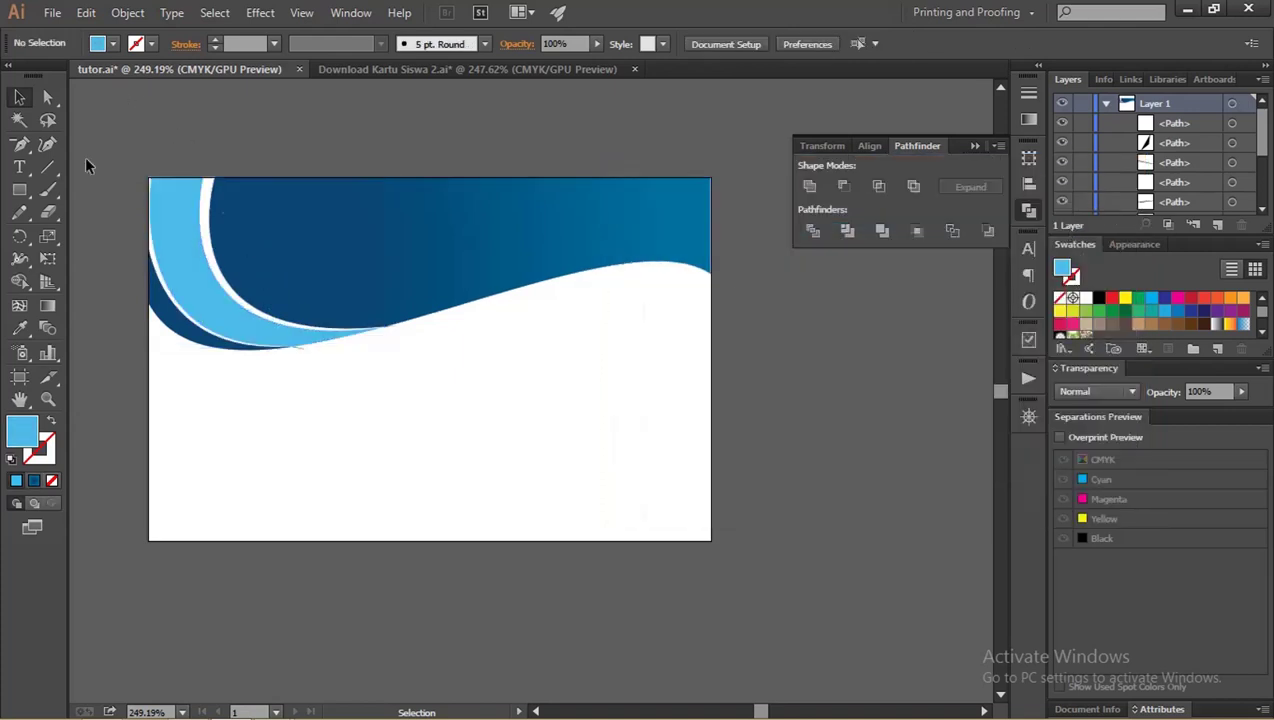
click(153, 318)
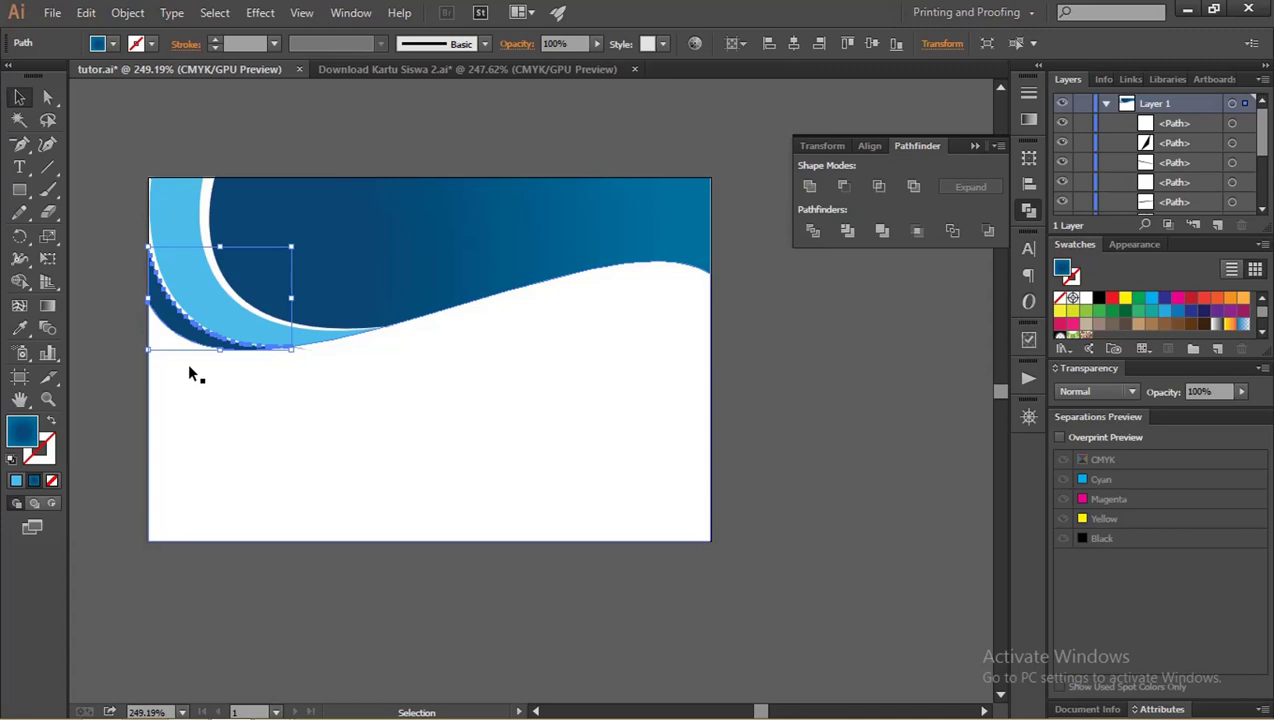
key(i)
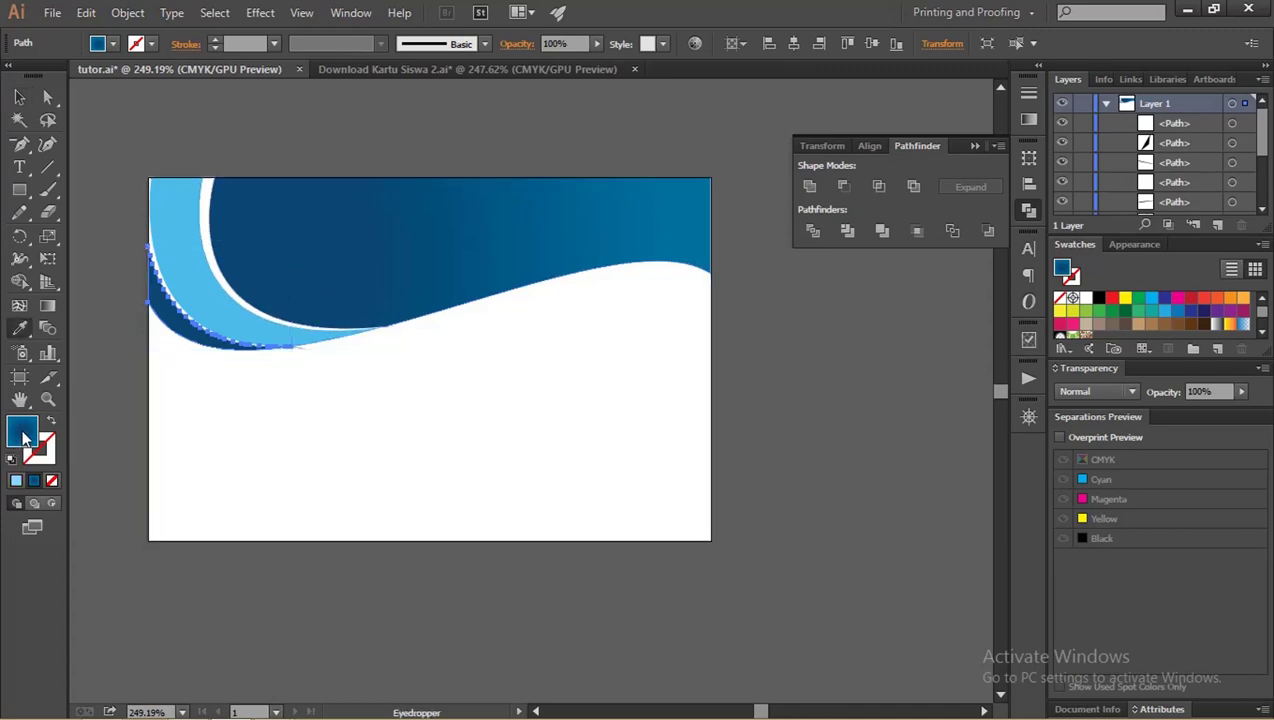
double_click(25, 437)
text(B0D9EE)
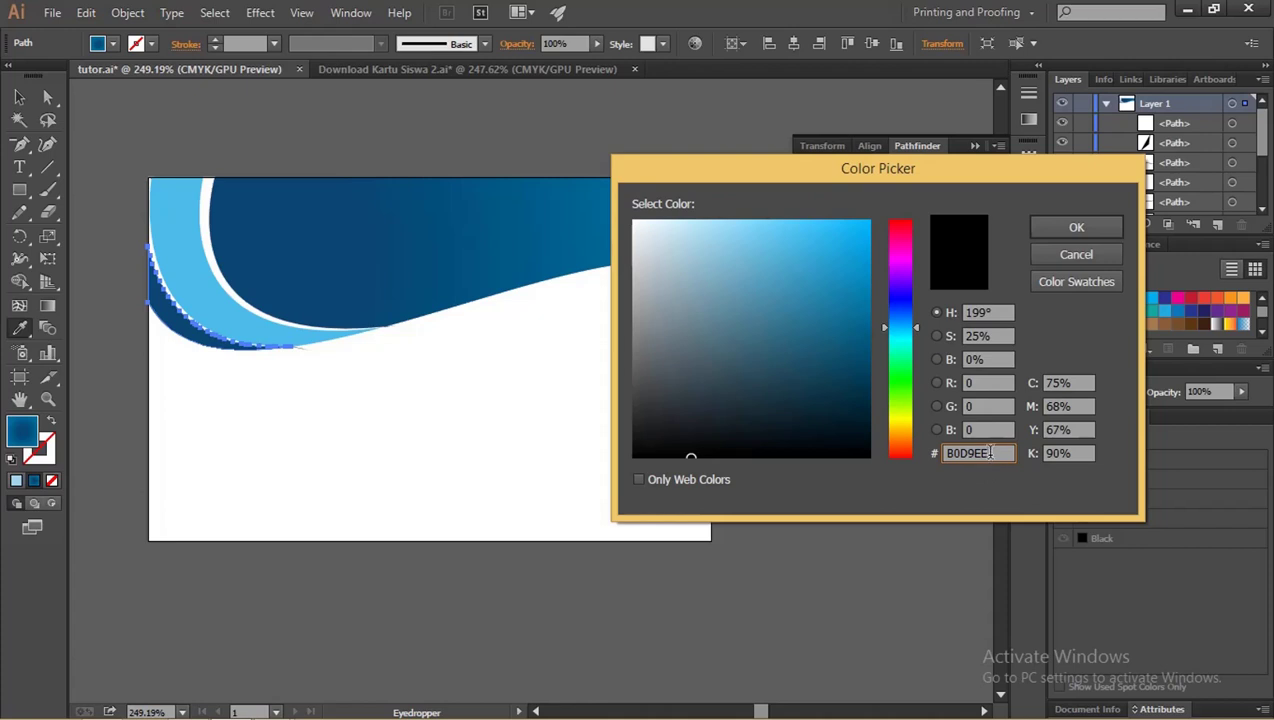
click(1048, 228)
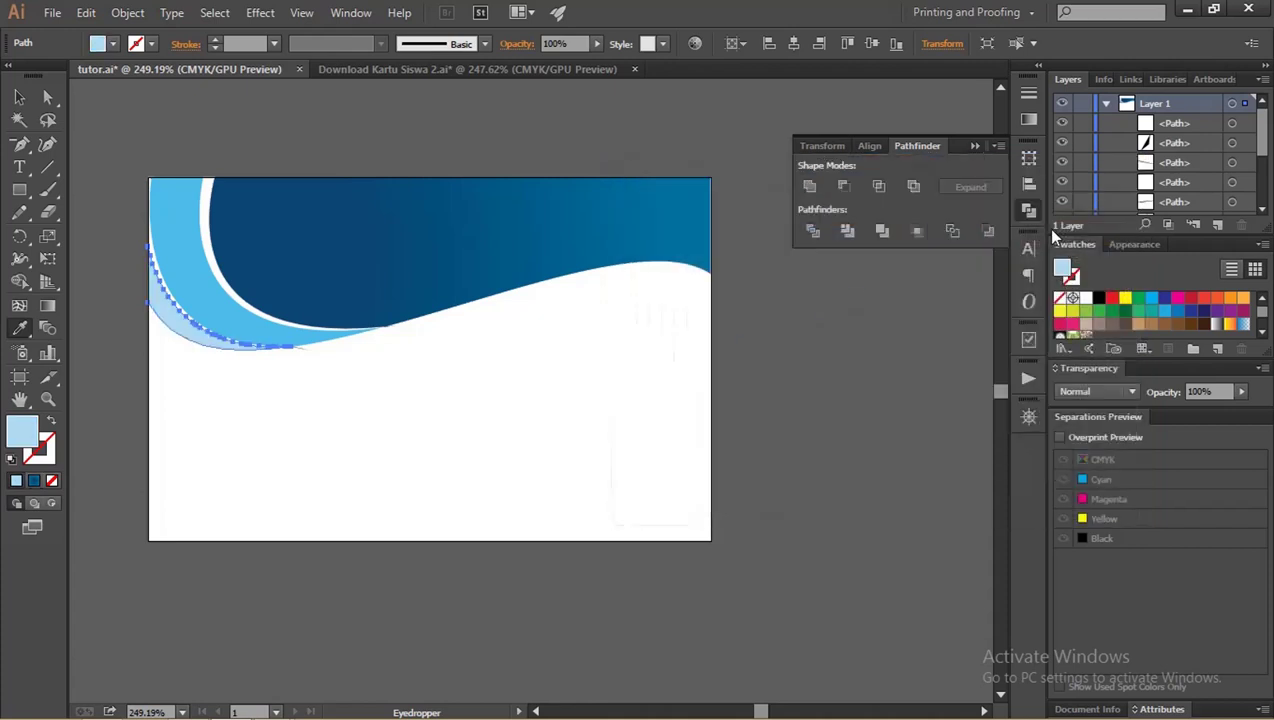
click(19, 97)
click(171, 111)
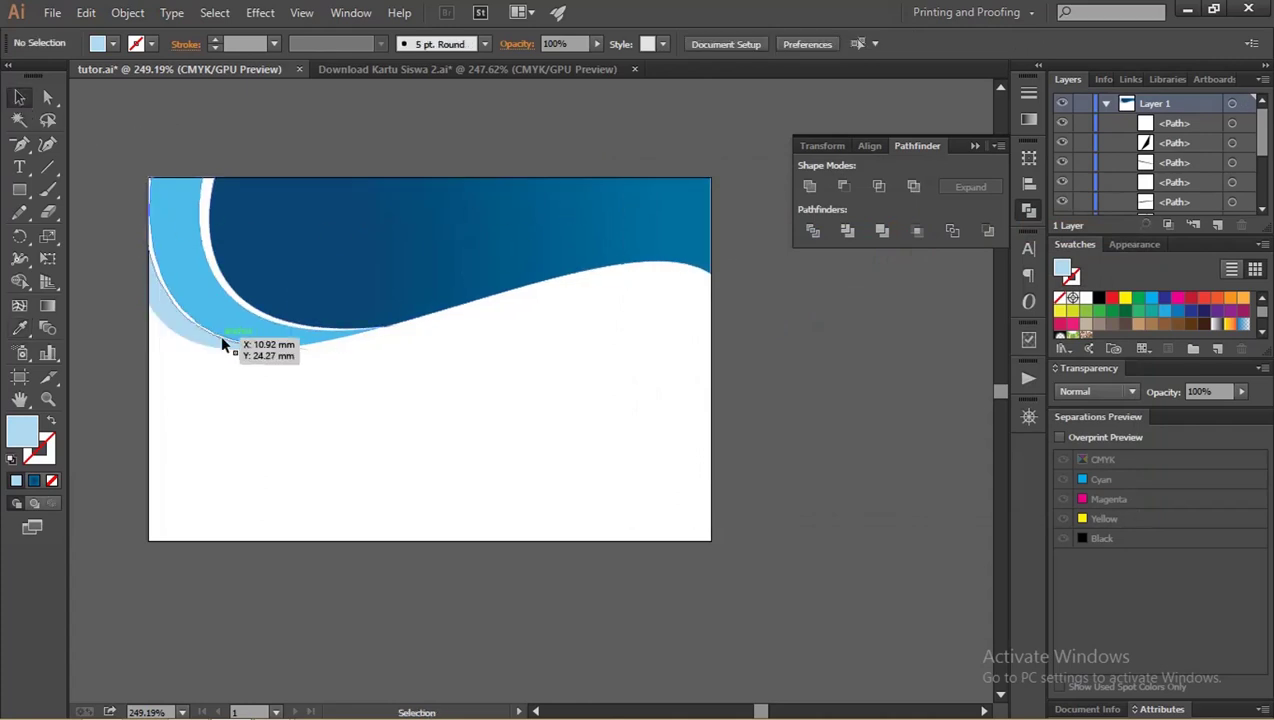
- Delete the small stray path below the header and marquee-select the wave paths
click(302, 355)
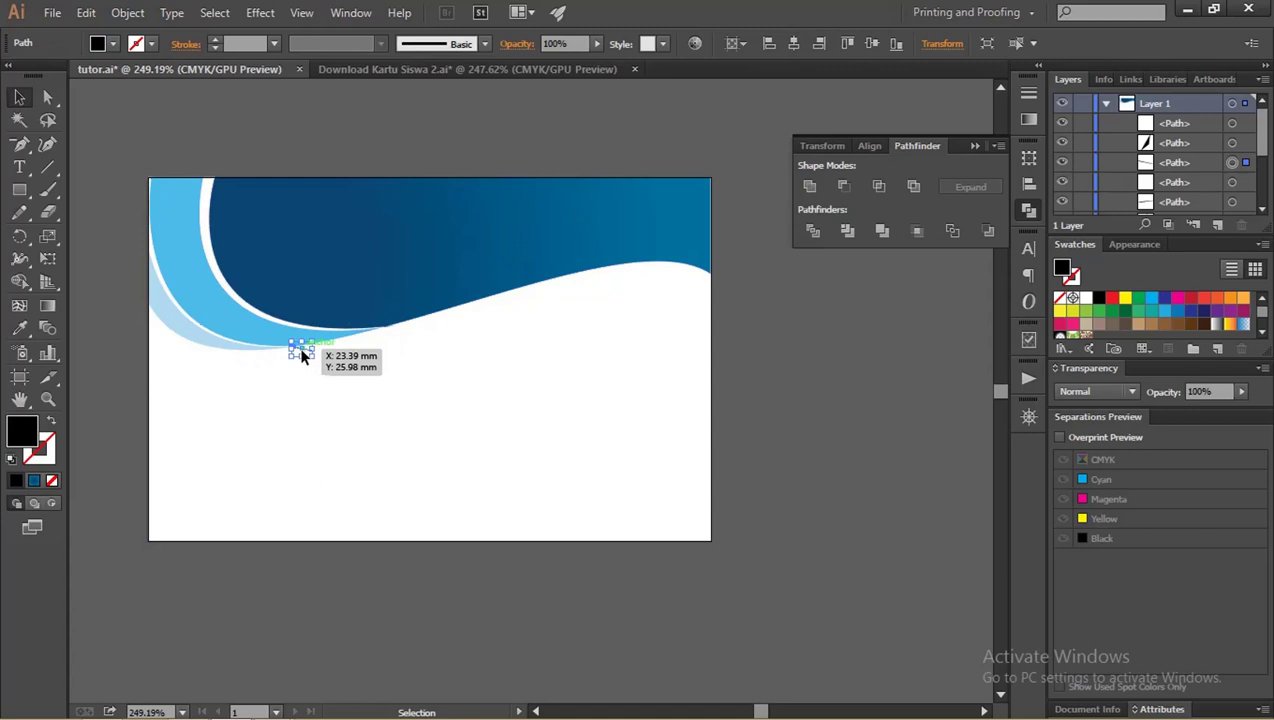
key(Delete)
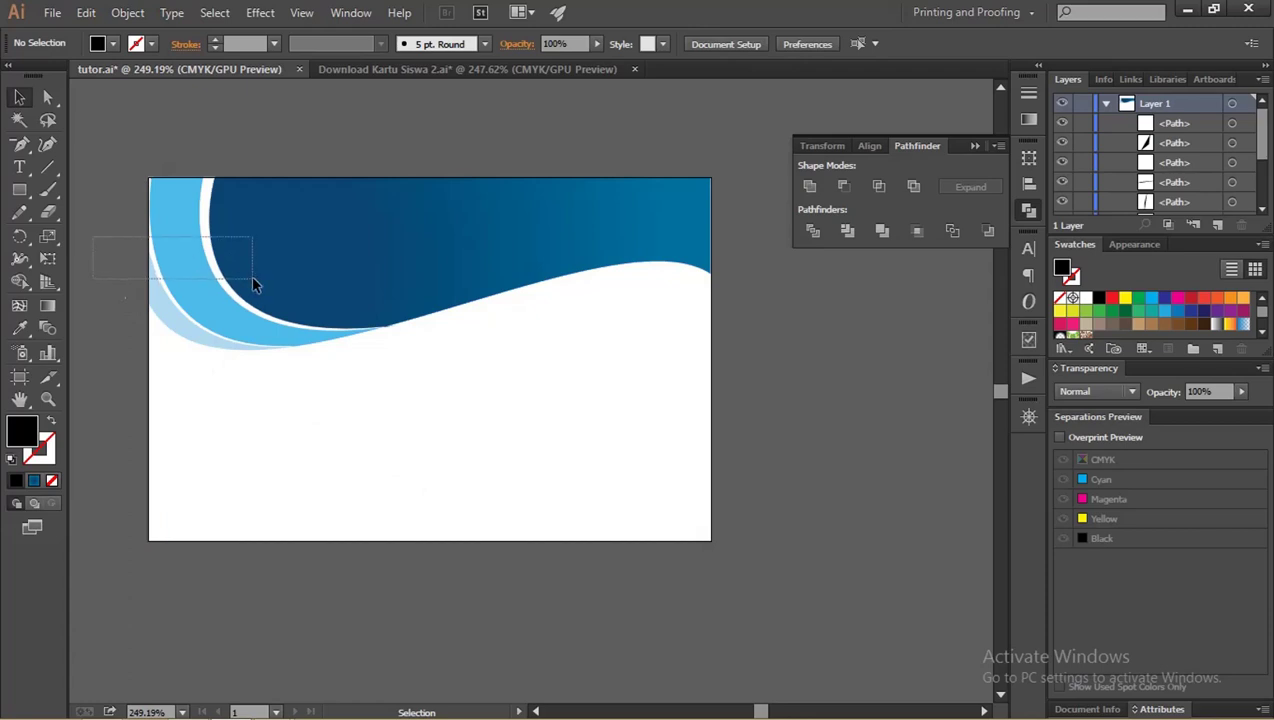
drag(252, 281, 320, 296)
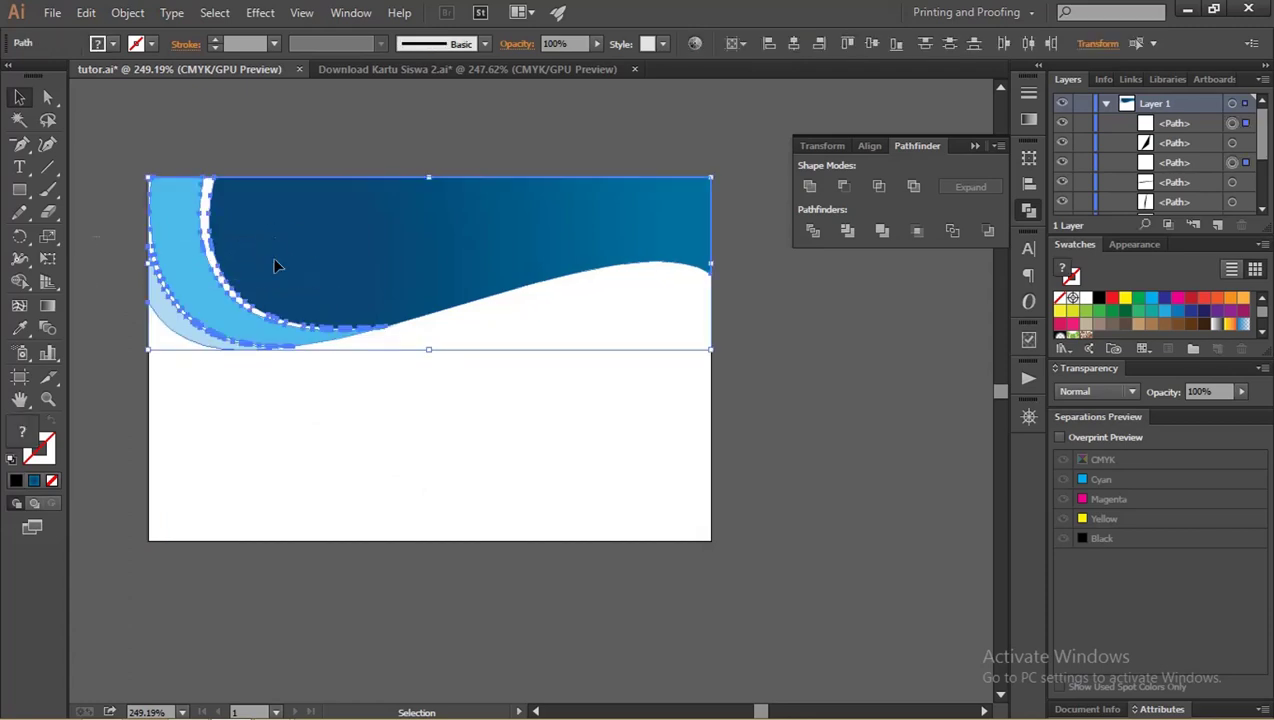
- Zoom out and drag a copy of the wave header 31.52 mm down the card
key(z)
drag(401, 293, 332, 266)
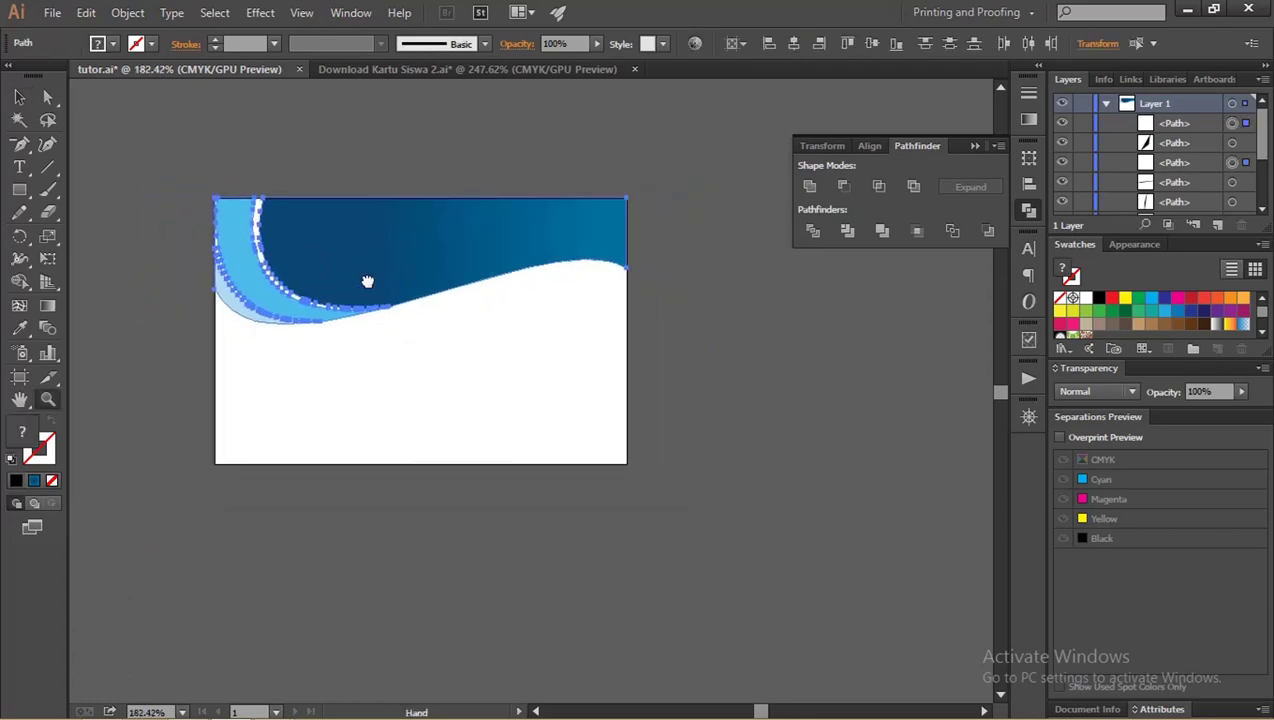
key(v)
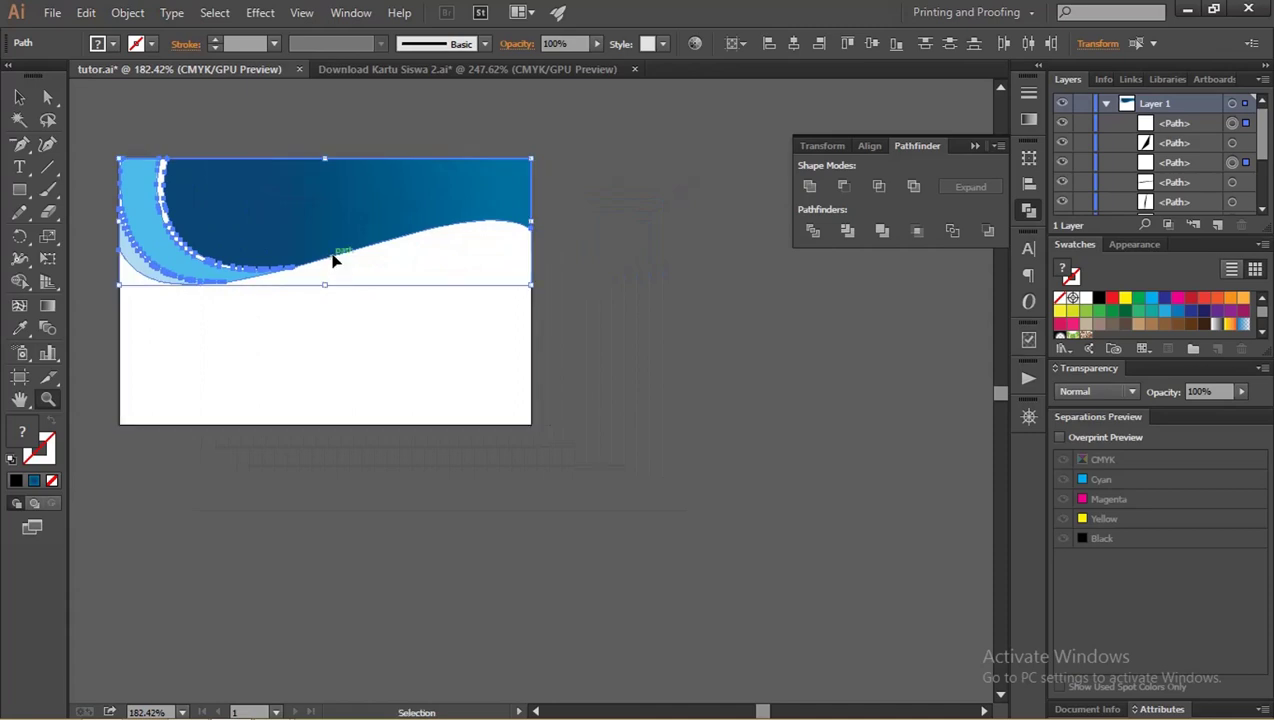
key(z)
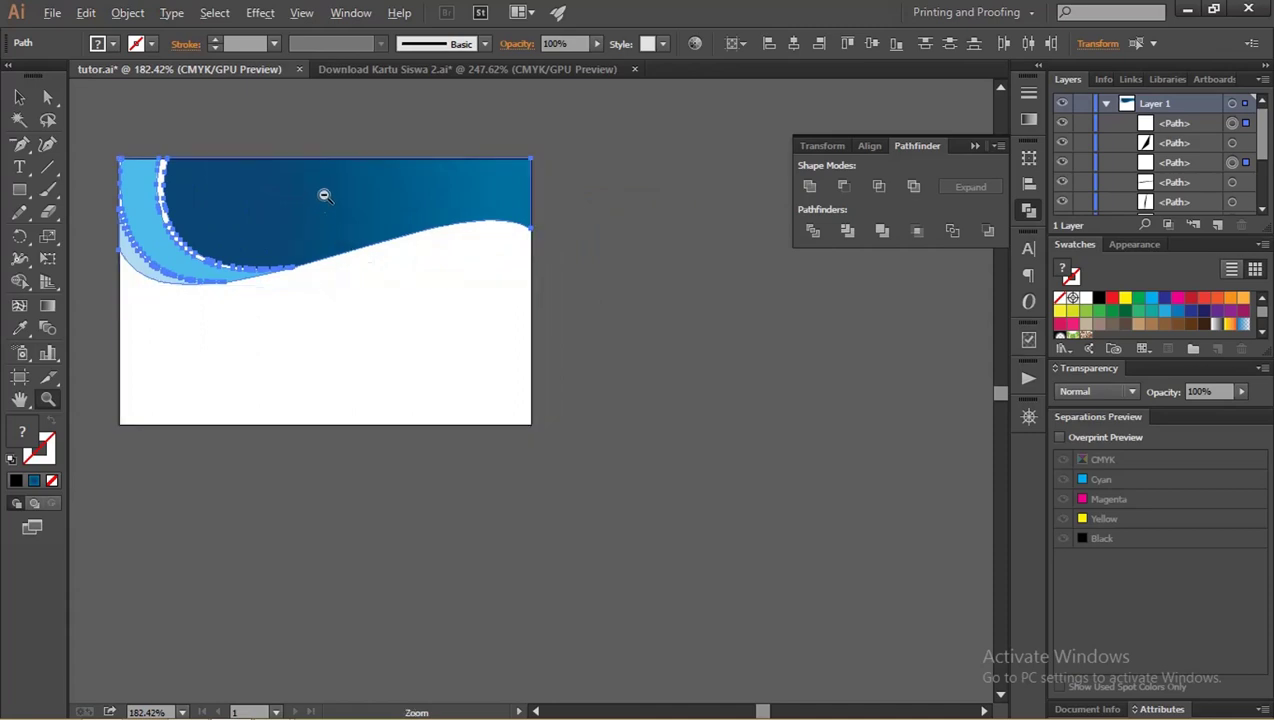
click(19, 97)
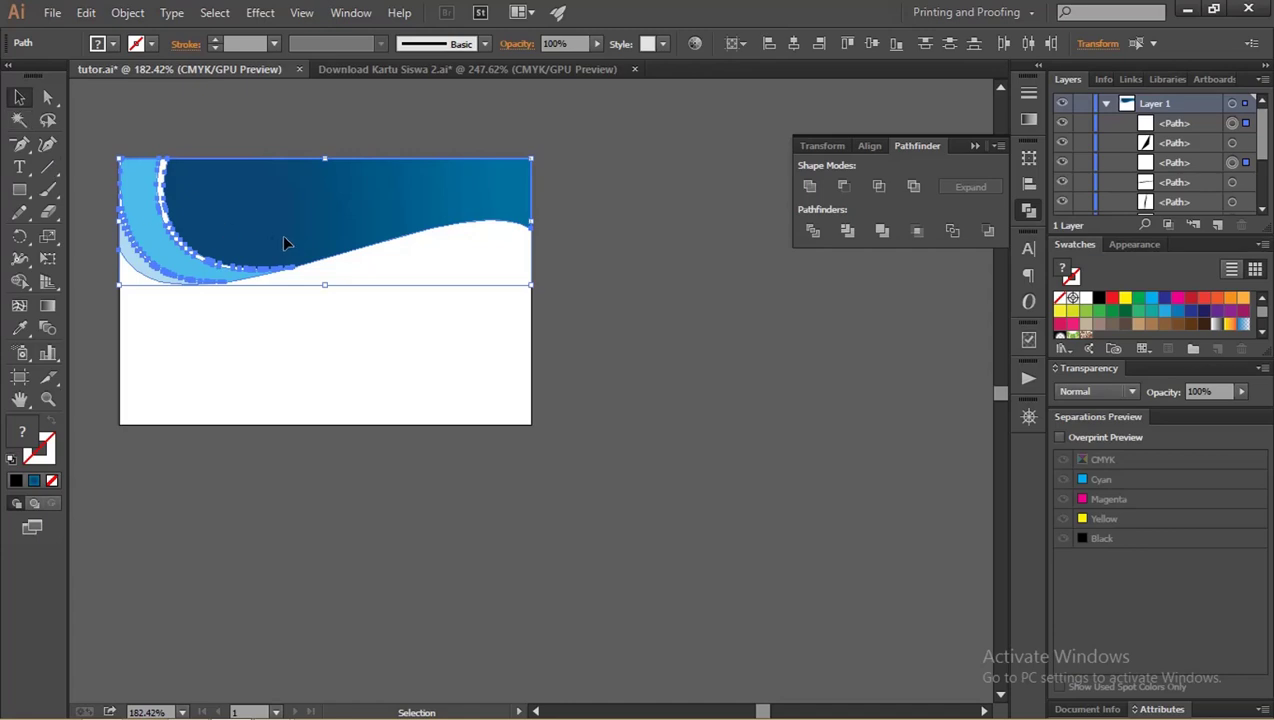
drag(284, 243, 284, 370)
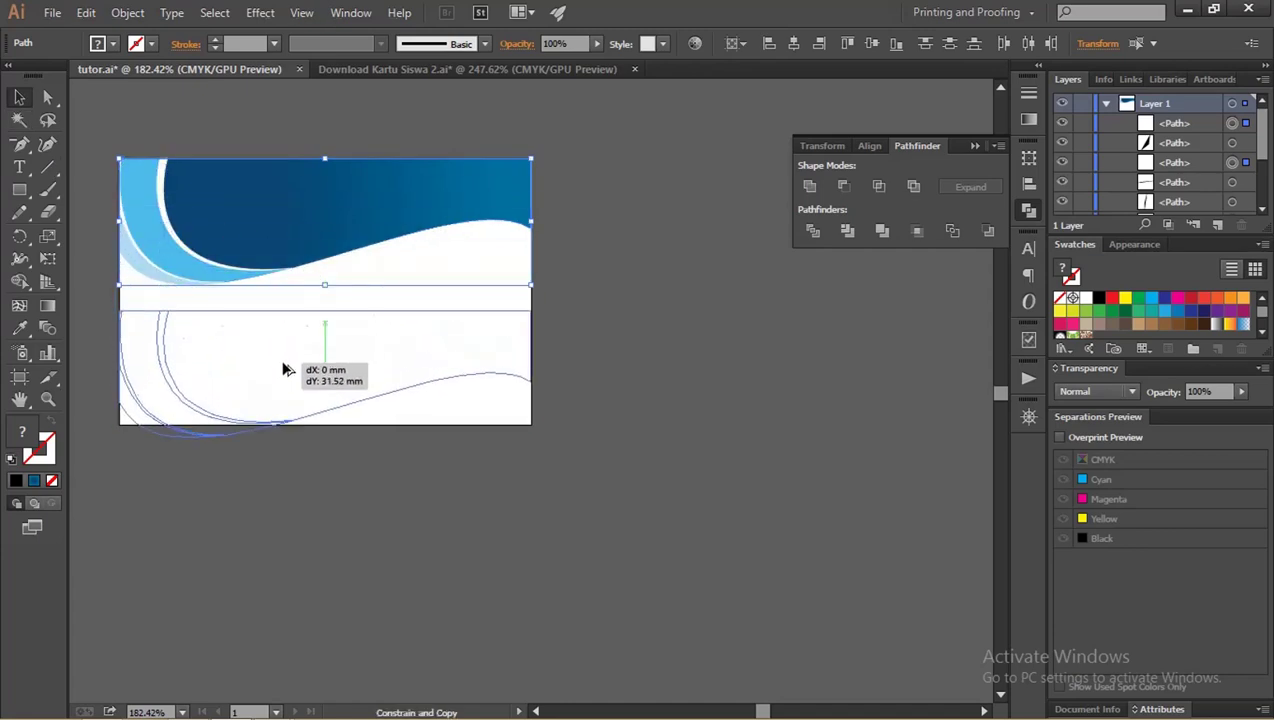
- Group the copied wave paths and reflect the copy left-to-right
key(ctrl+g)
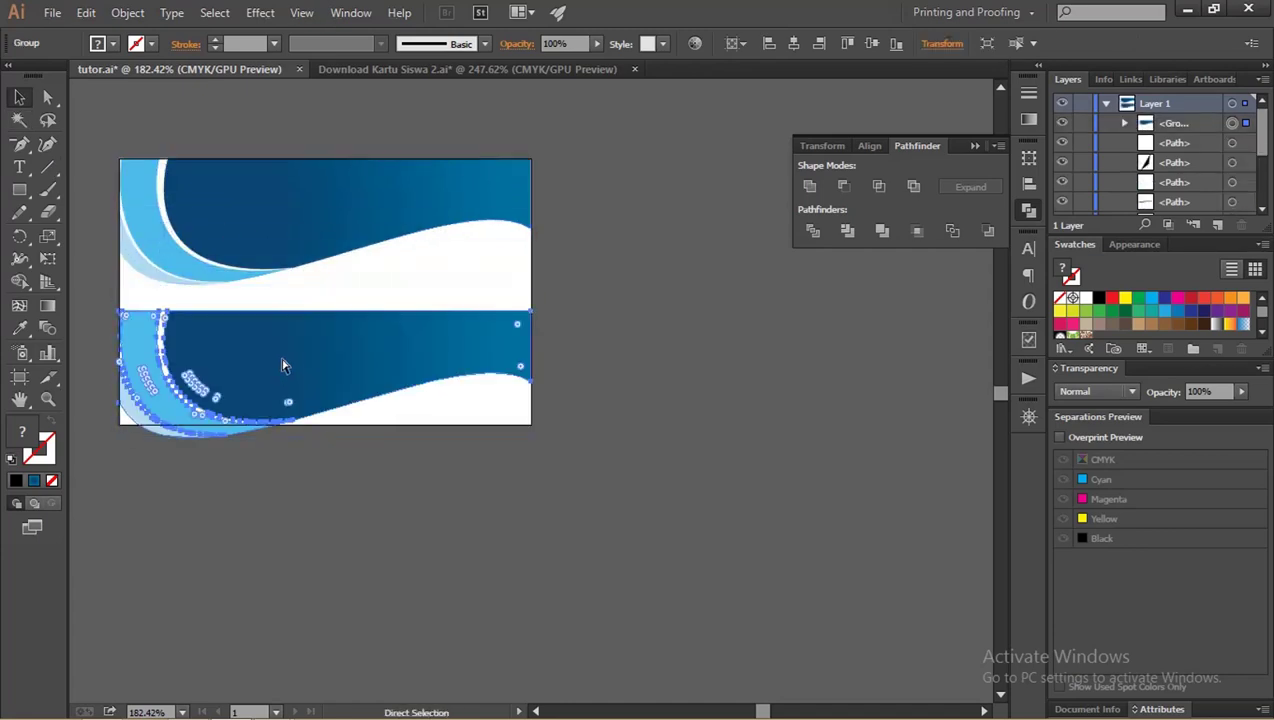
right_click(282, 358)
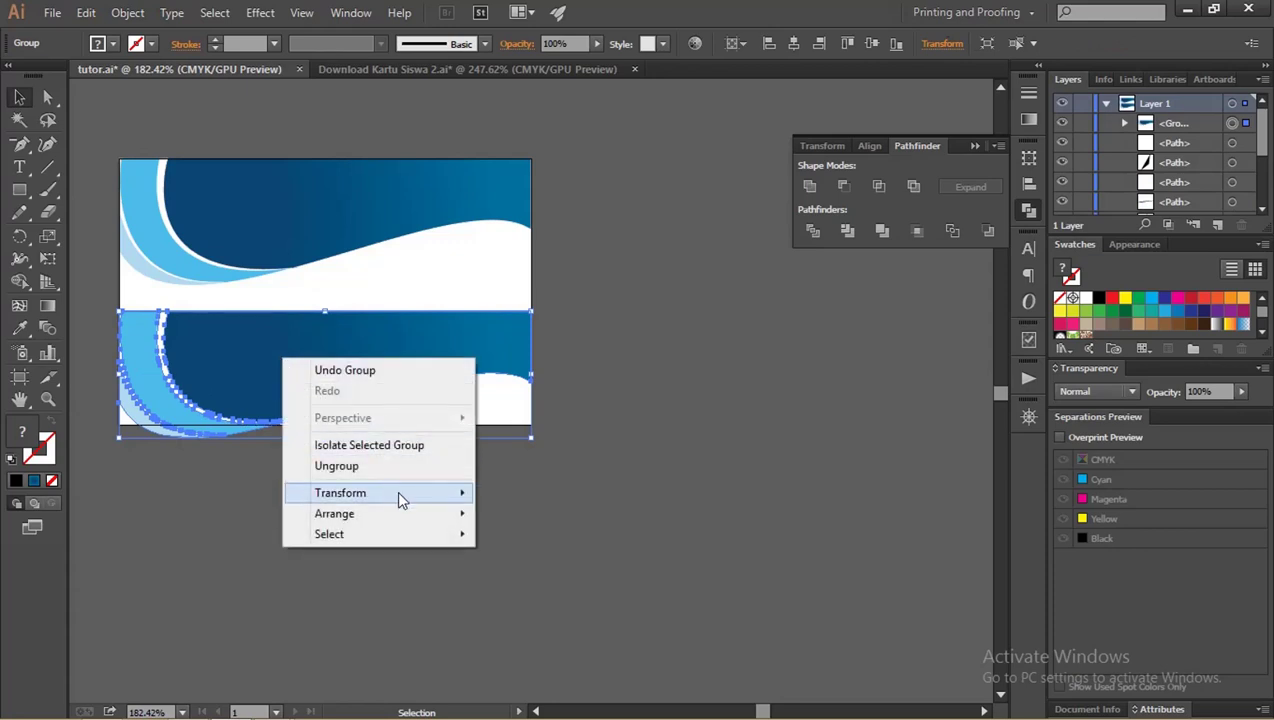
mouse_move(341, 493)
click(566, 569)
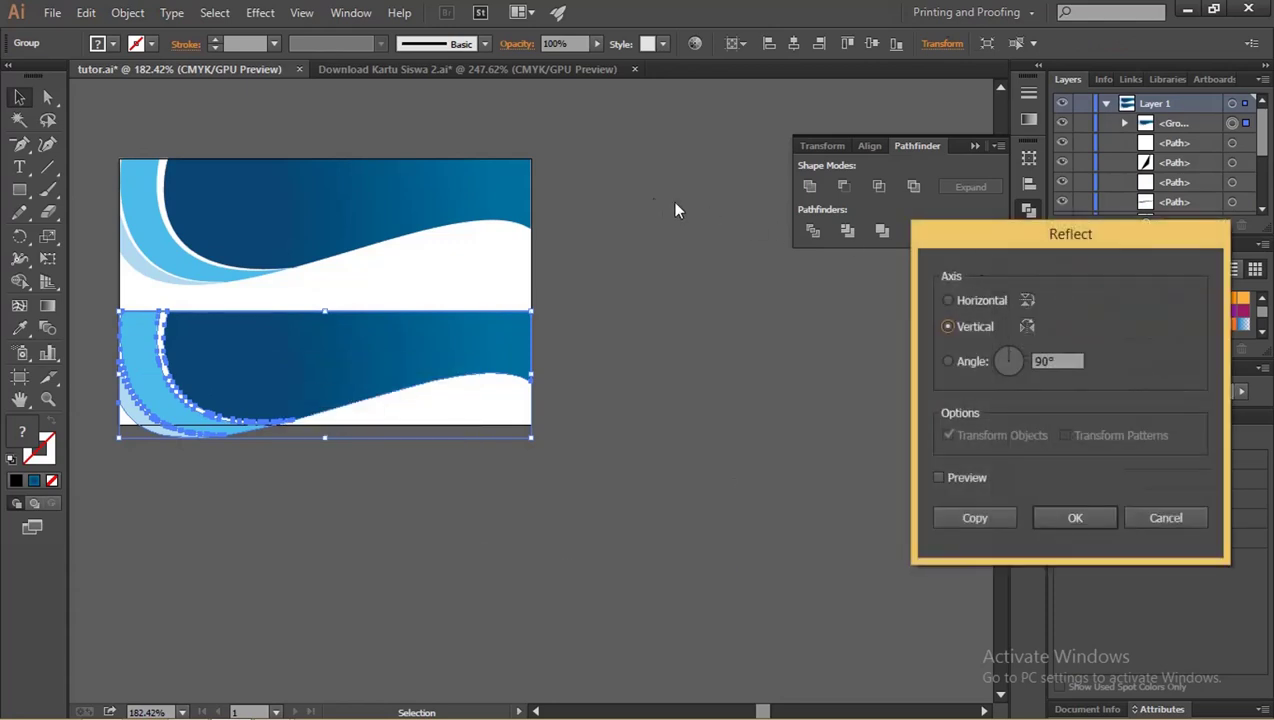
mouse_move(925, 240)
mouse_down()
mouse_move(549, 165)
mouse_move(630, 164)
mouse_up()
click(627, 396)
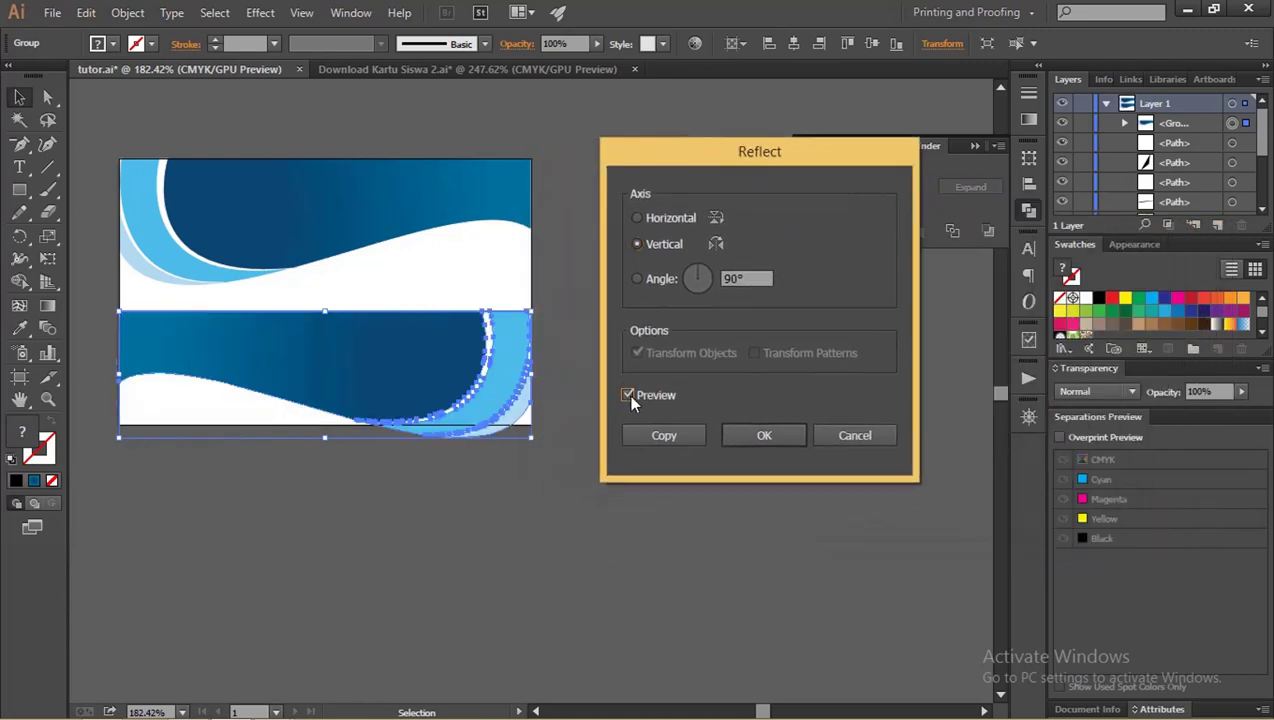
click(735, 437)
- Reflect the copied wave top-to-bottom
right_click(427, 374)
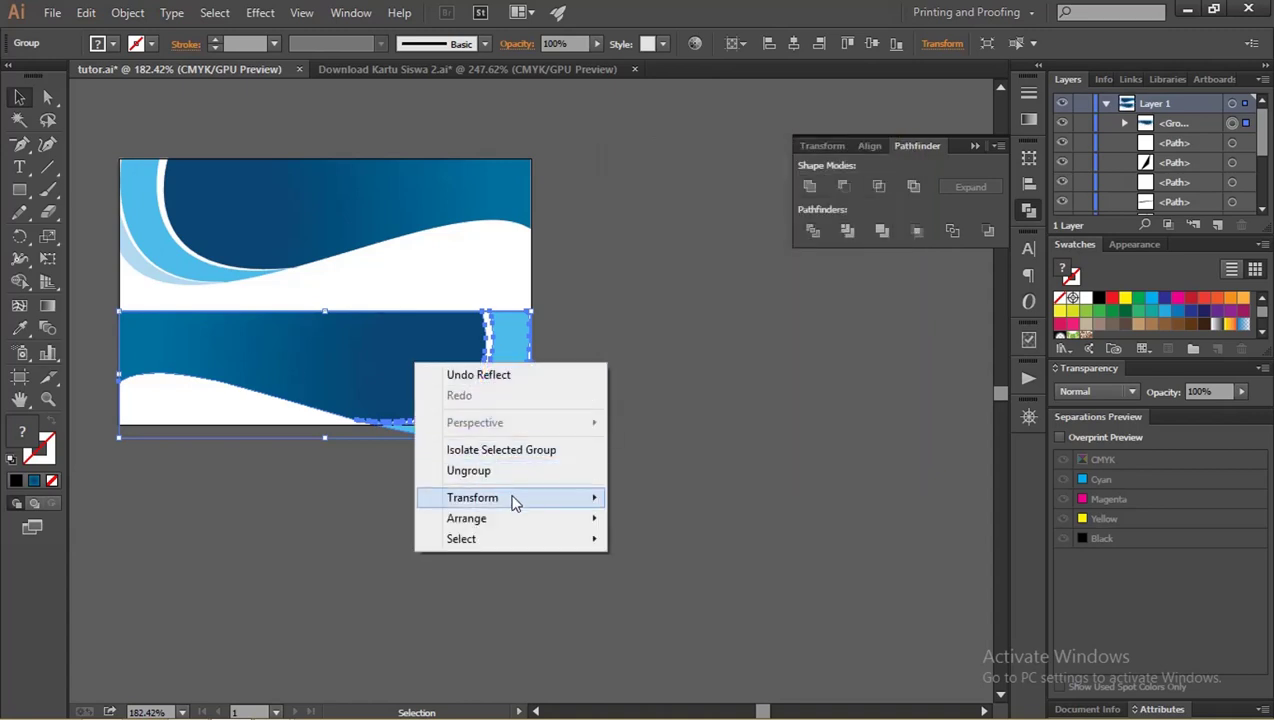
mouse_move(472, 497)
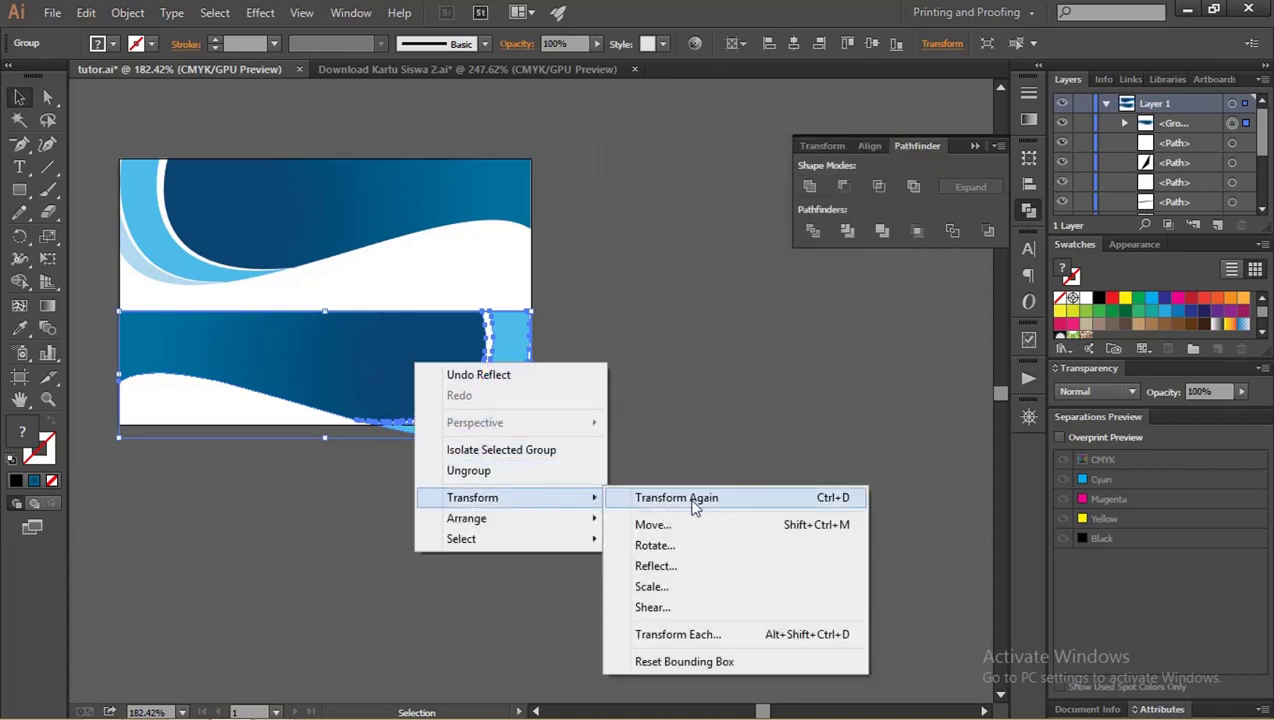
click(690, 567)
click(637, 219)
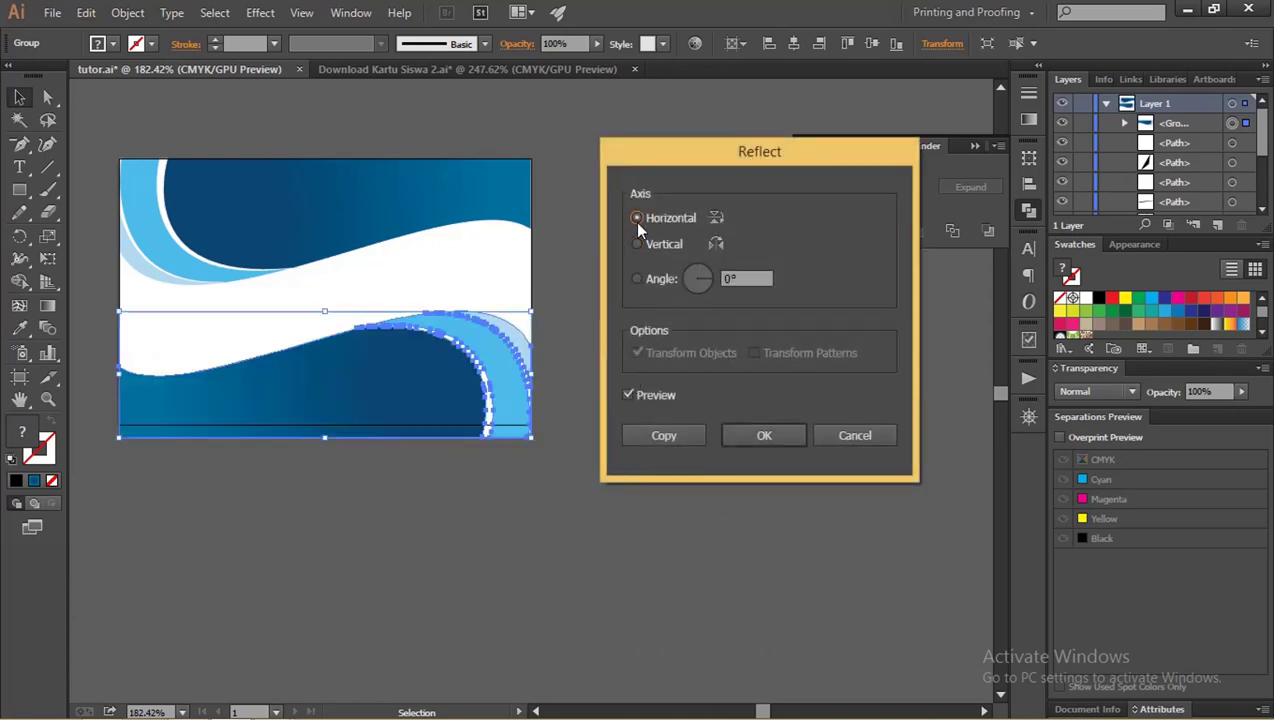
click(763, 440)
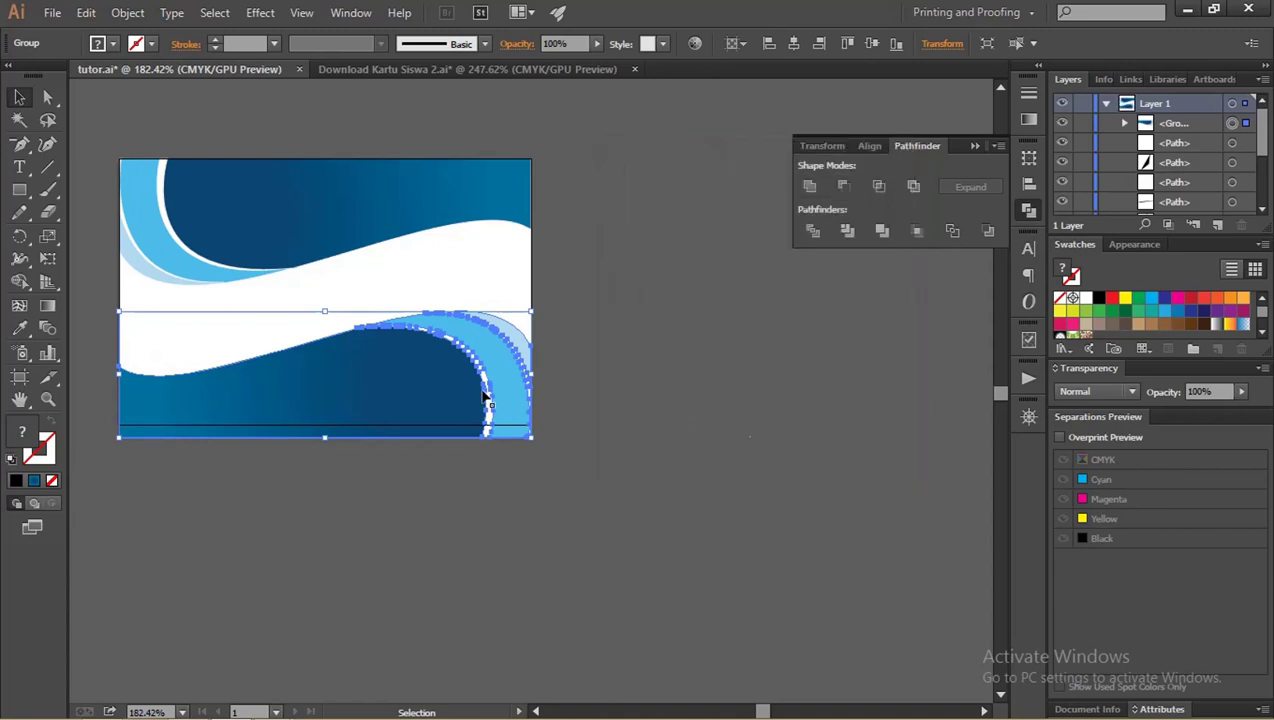
- Tilt the flipped wave slightly and move it down over the card's bottom edge
drag(435, 374, 436, 421)
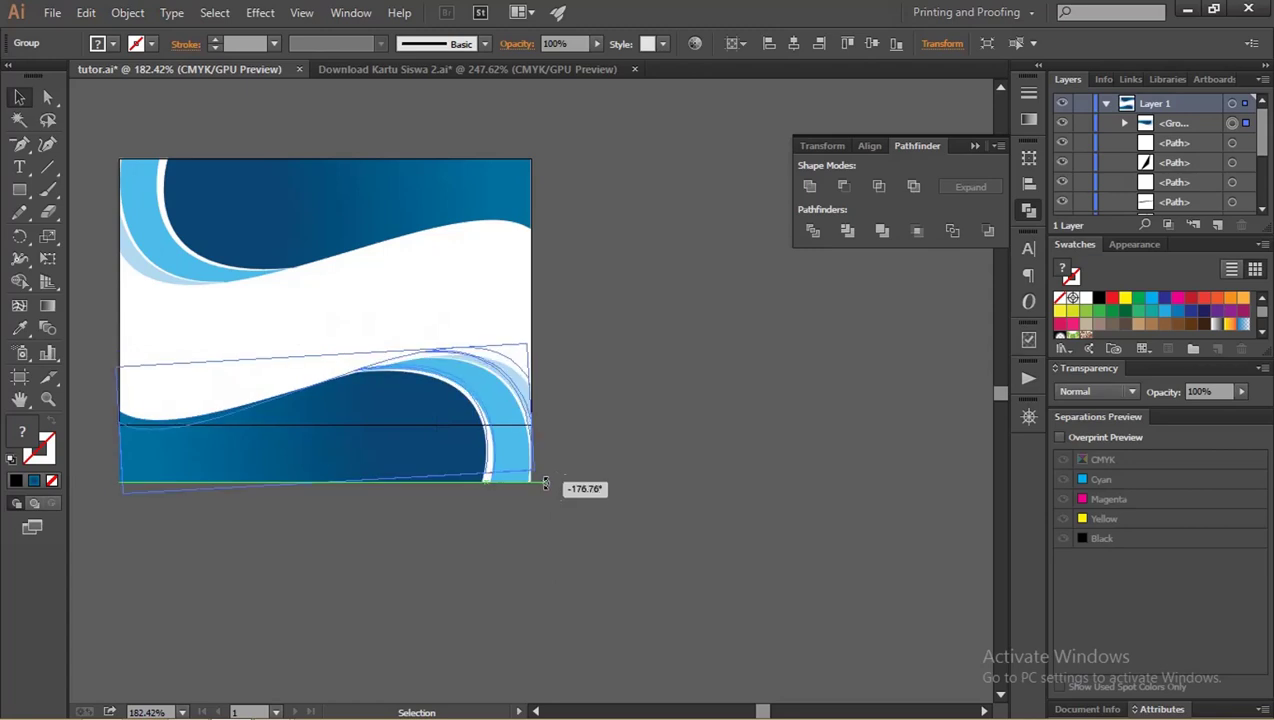
drag(535, 492, 545, 478)
drag(437, 442, 455, 474)
click(600, 441)
click(561, 445)
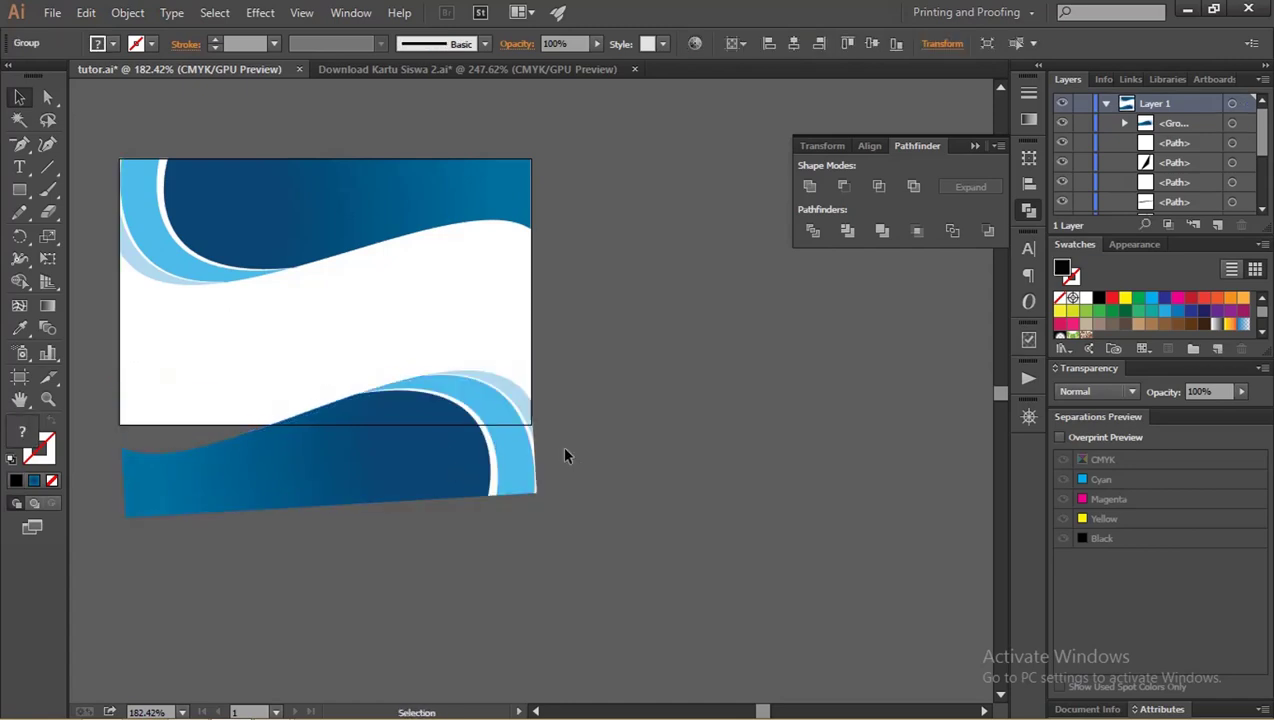
- Pen an unfilled black curve from the card's left edge down to its bottom edge
key(z)
drag(264, 395, 333, 412)
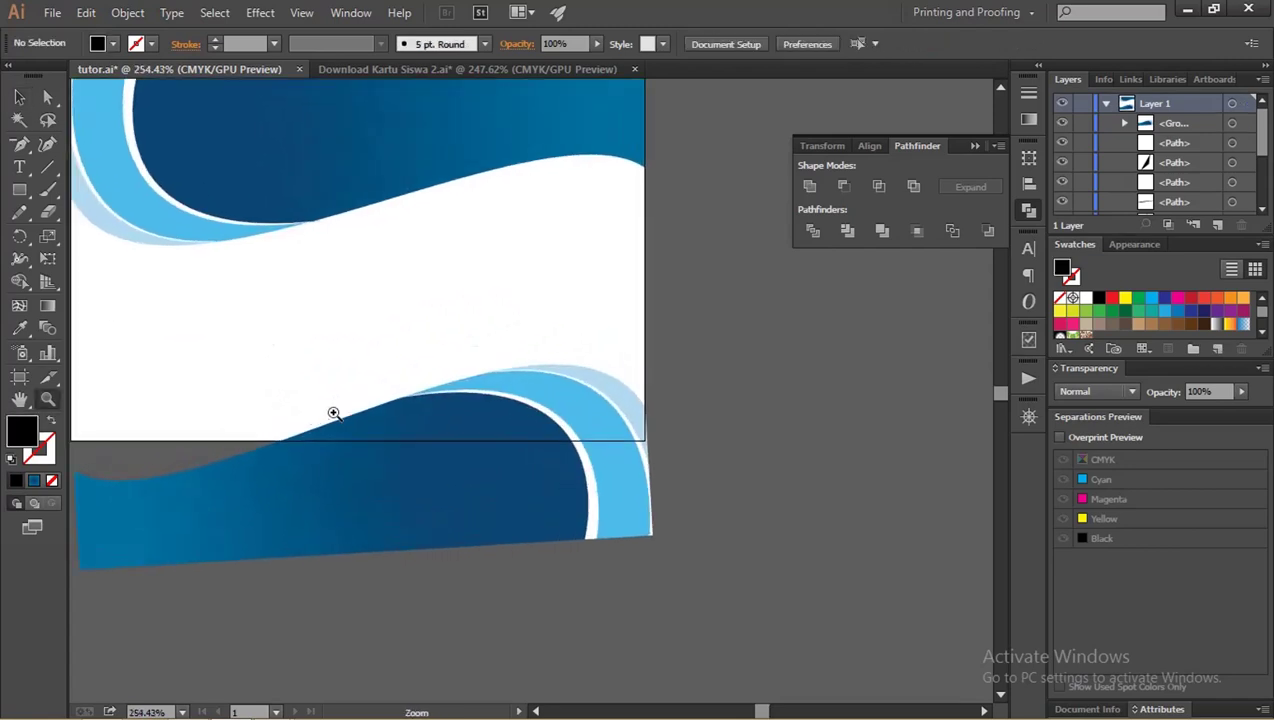
drag(242, 401, 343, 421)
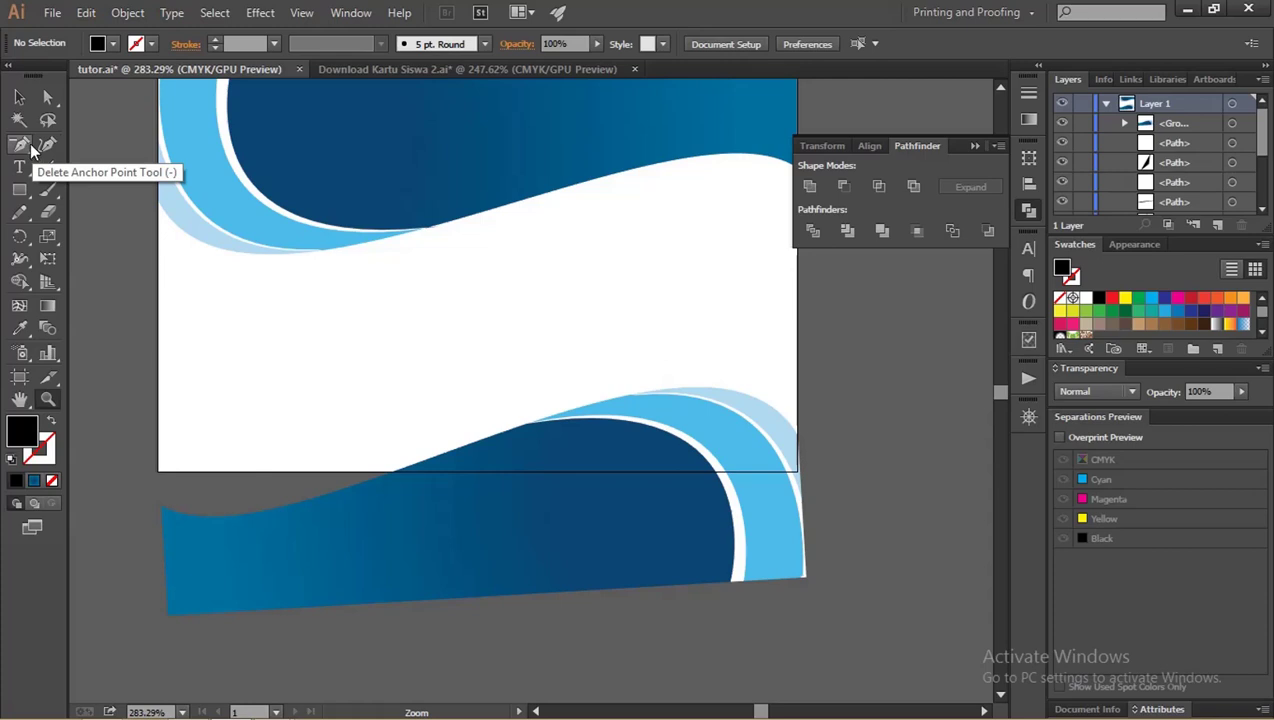
click(24, 146)
drag(27, 148, 75, 142)
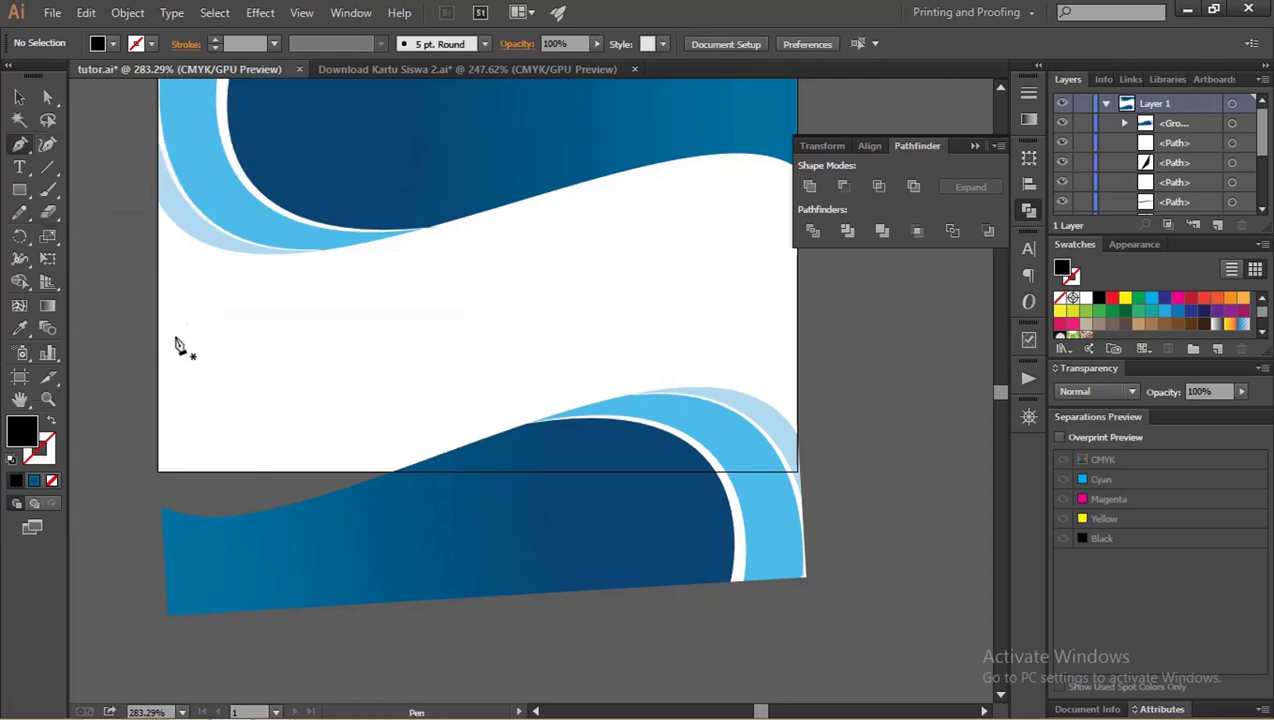
click(152, 354)
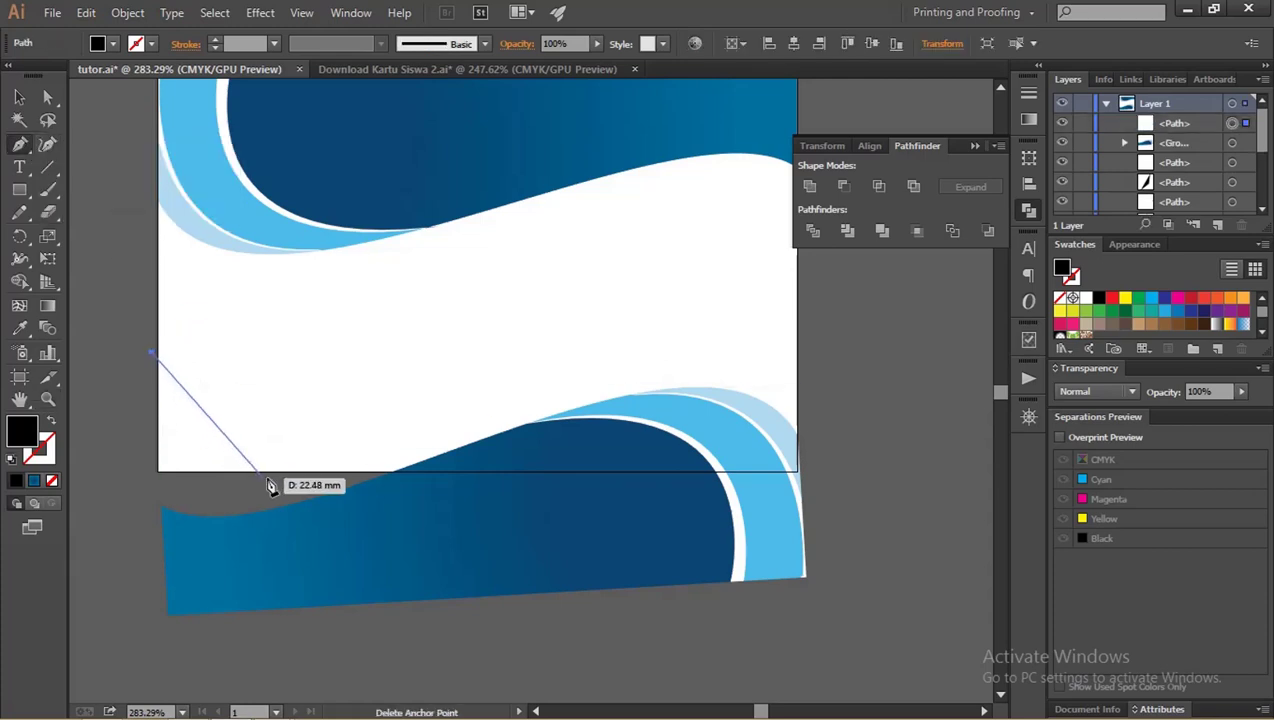
drag(272, 471, 406, 461)
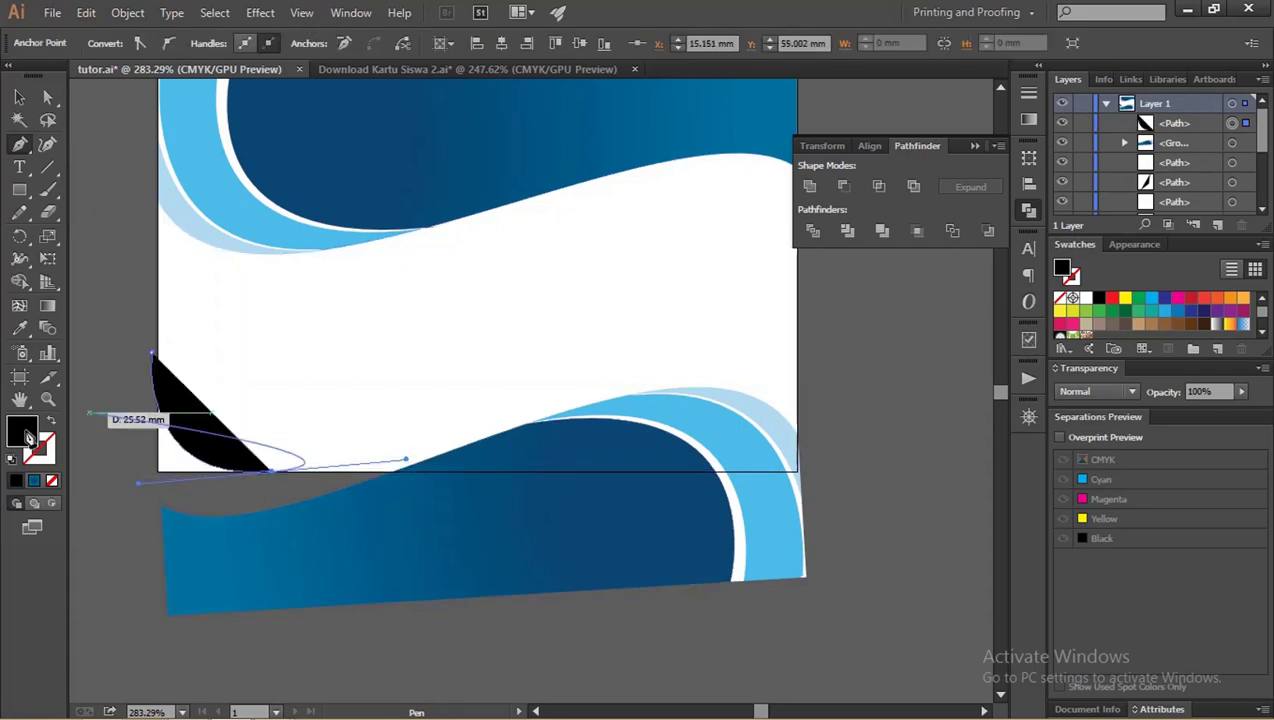
click(51, 423)
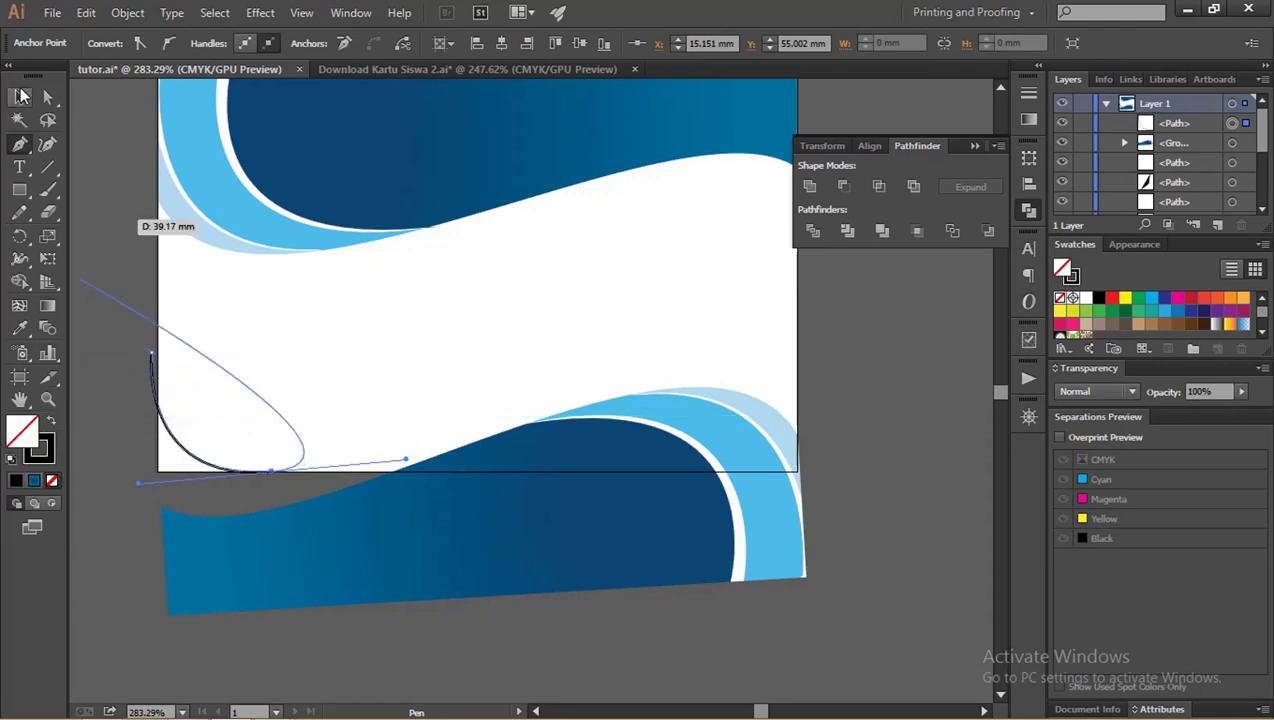
- Finish the new arc, zoom in on it, and select it
key(v)
click(89, 241)
drag(250, 456, 241, 449)
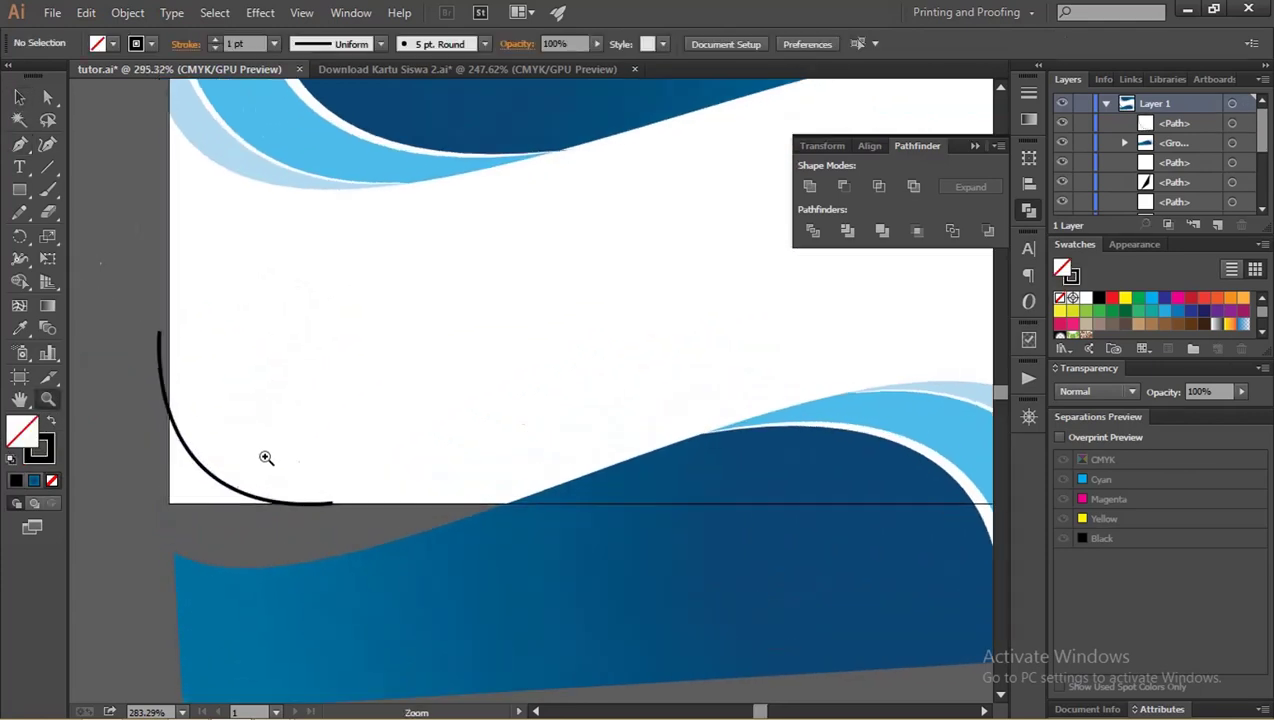
key(v)
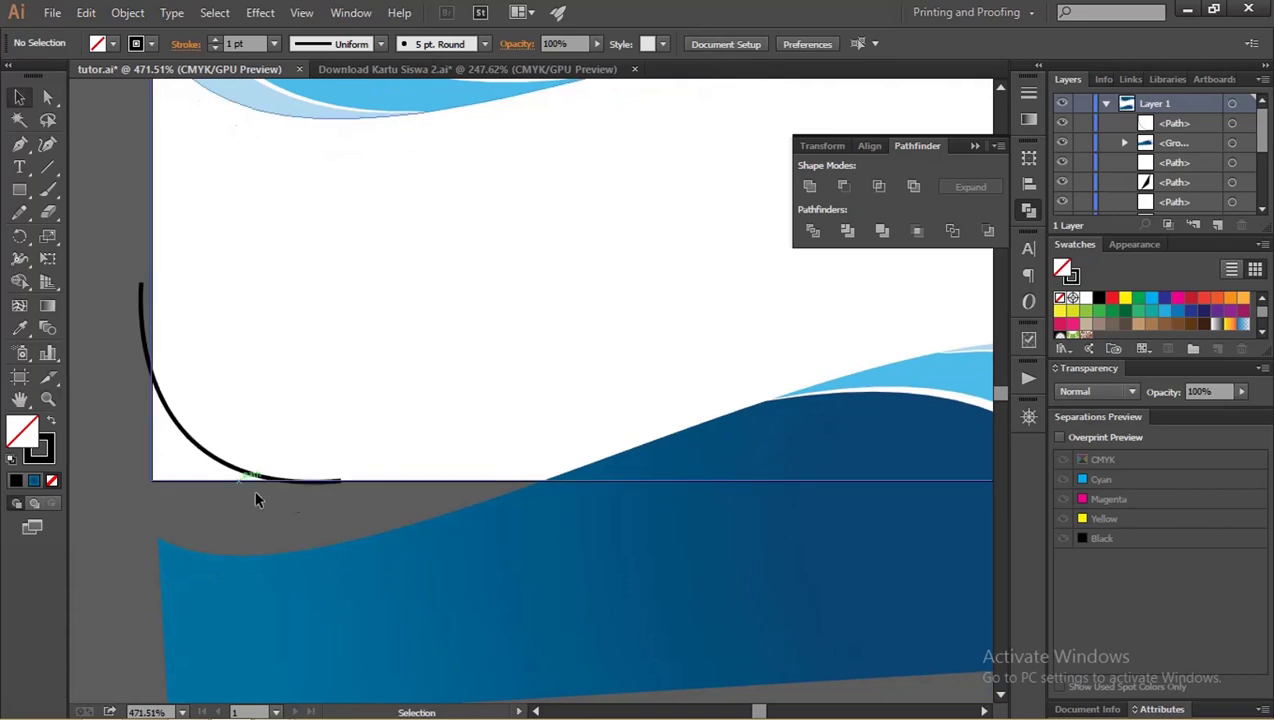
click(276, 478)
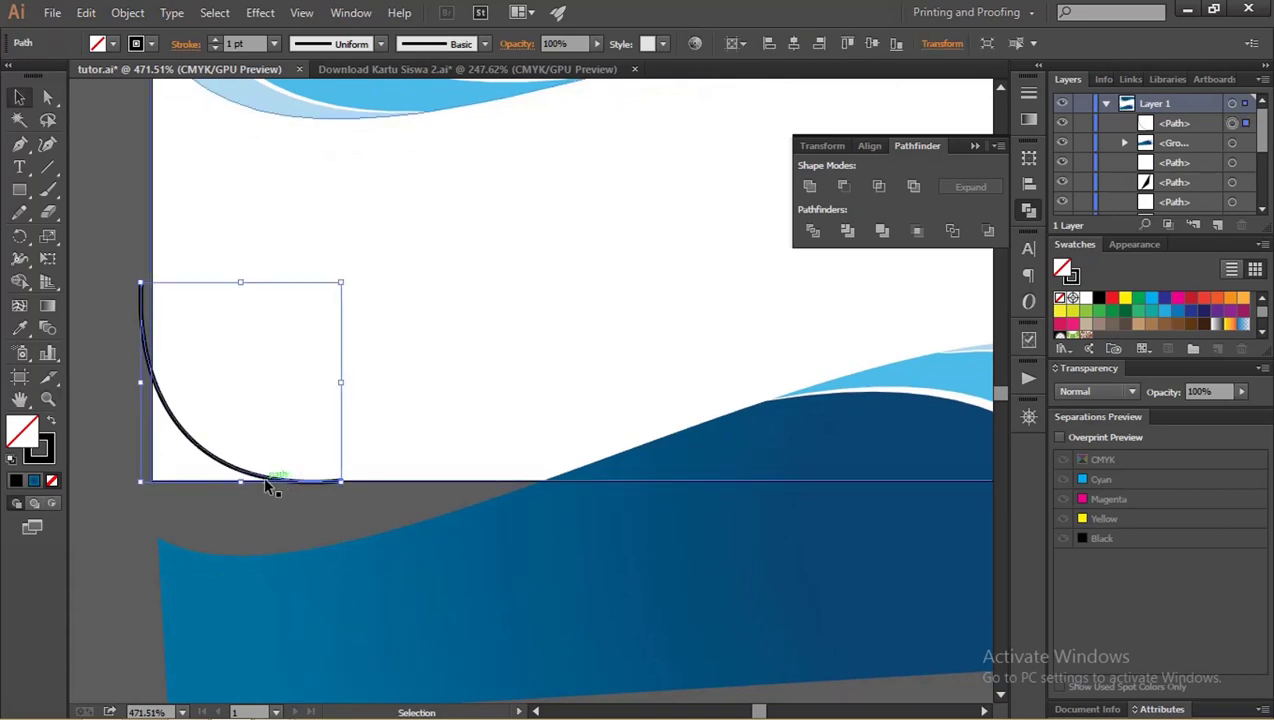
key(r)
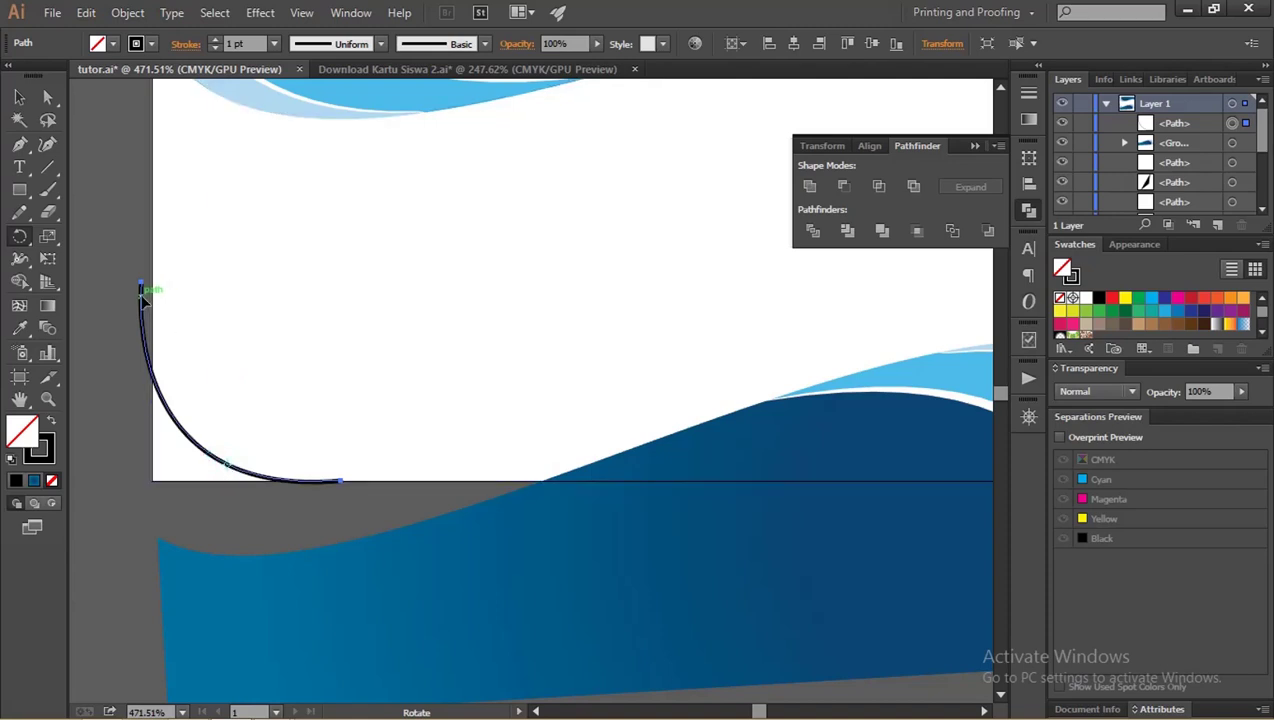
- Duplicate the corner arc at a slight angle and stretch the copy beside the original
drag(143, 298, 166, 303)
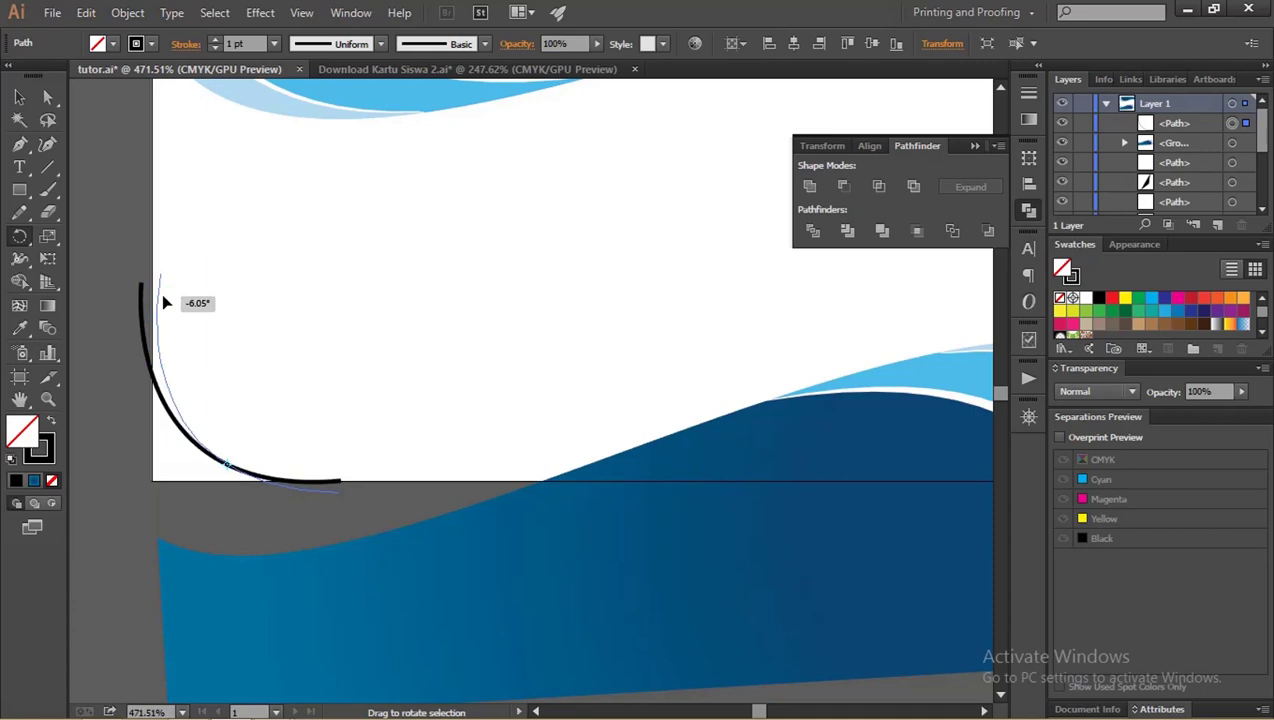
drag(166, 303, 170, 303)
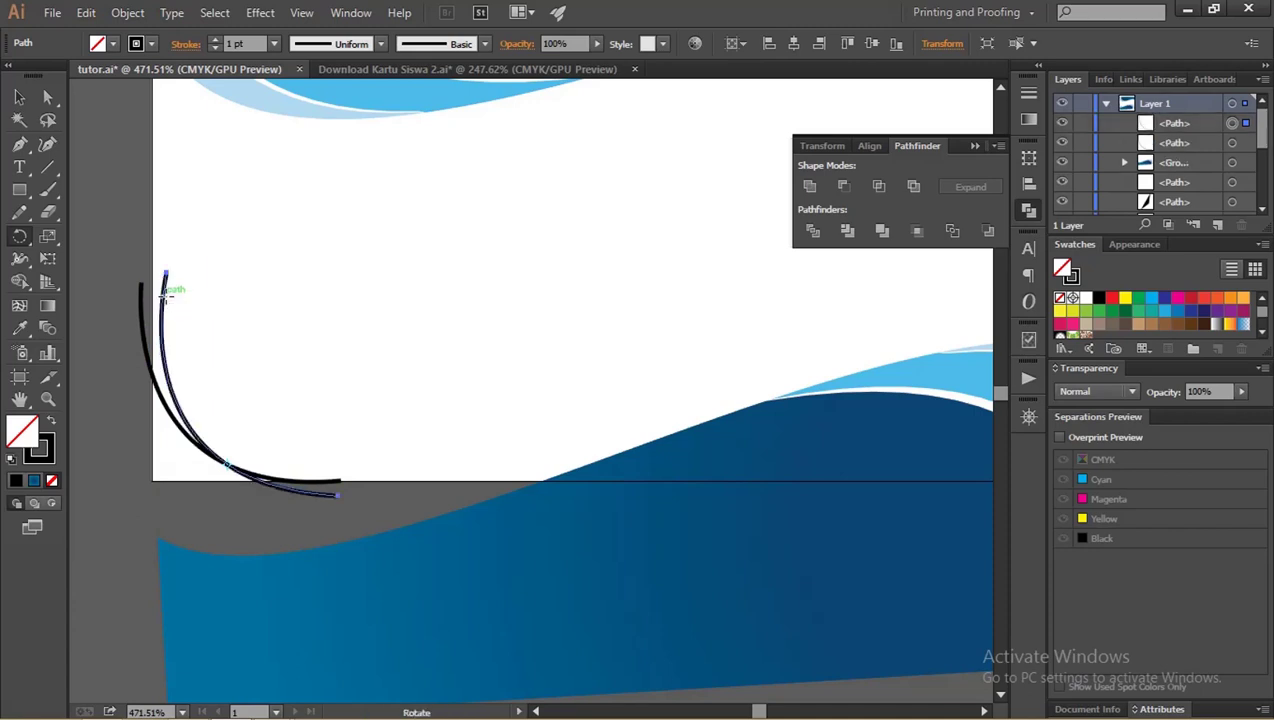
key(v)
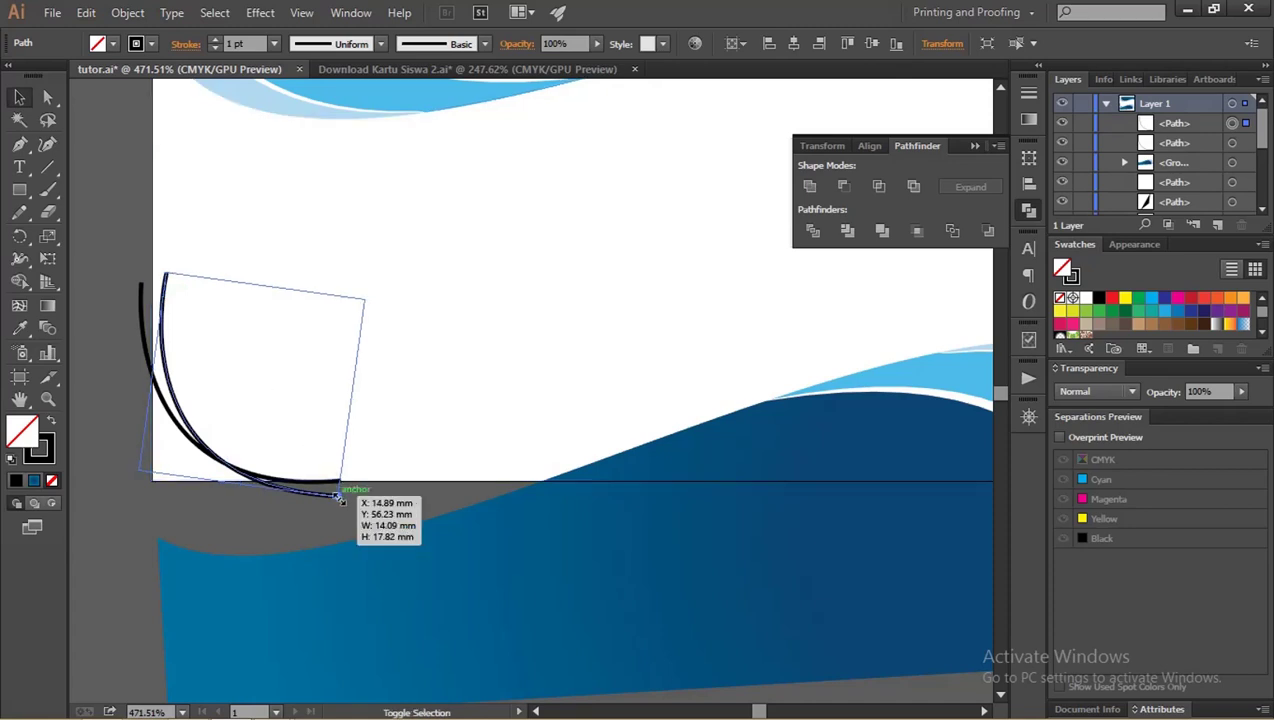
drag(340, 497, 360, 522)
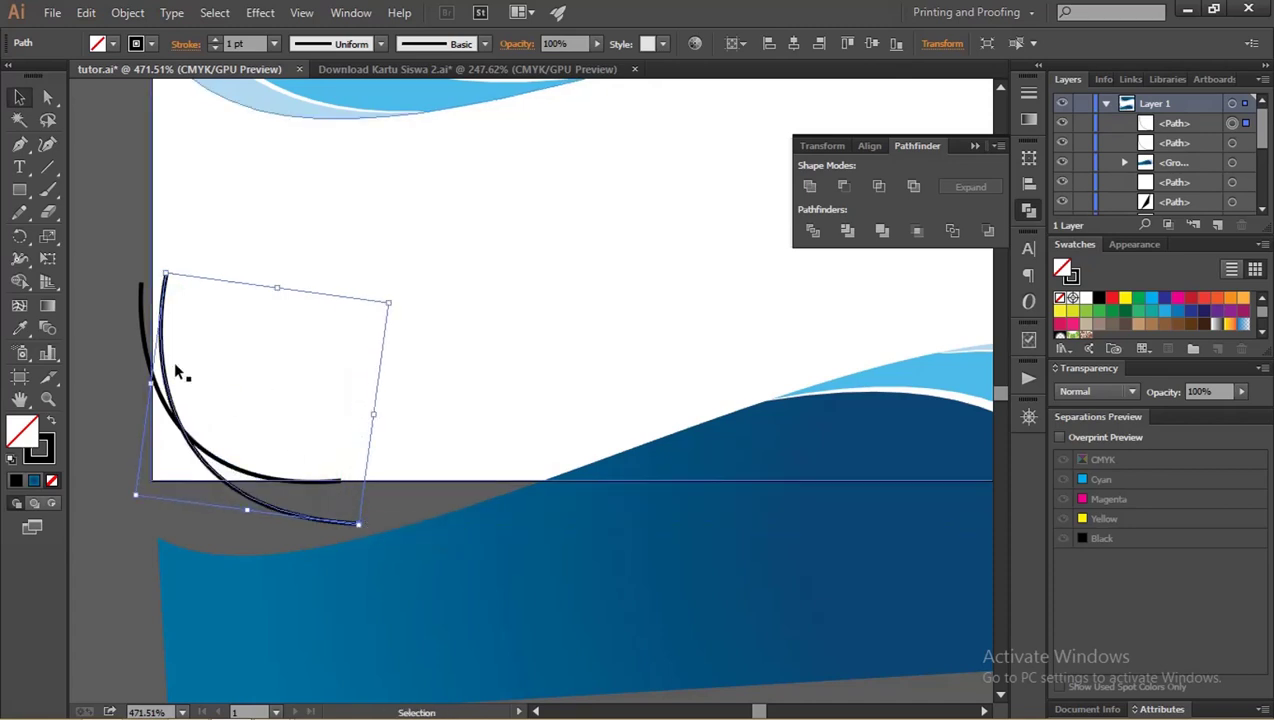
drag(176, 372, 165, 327)
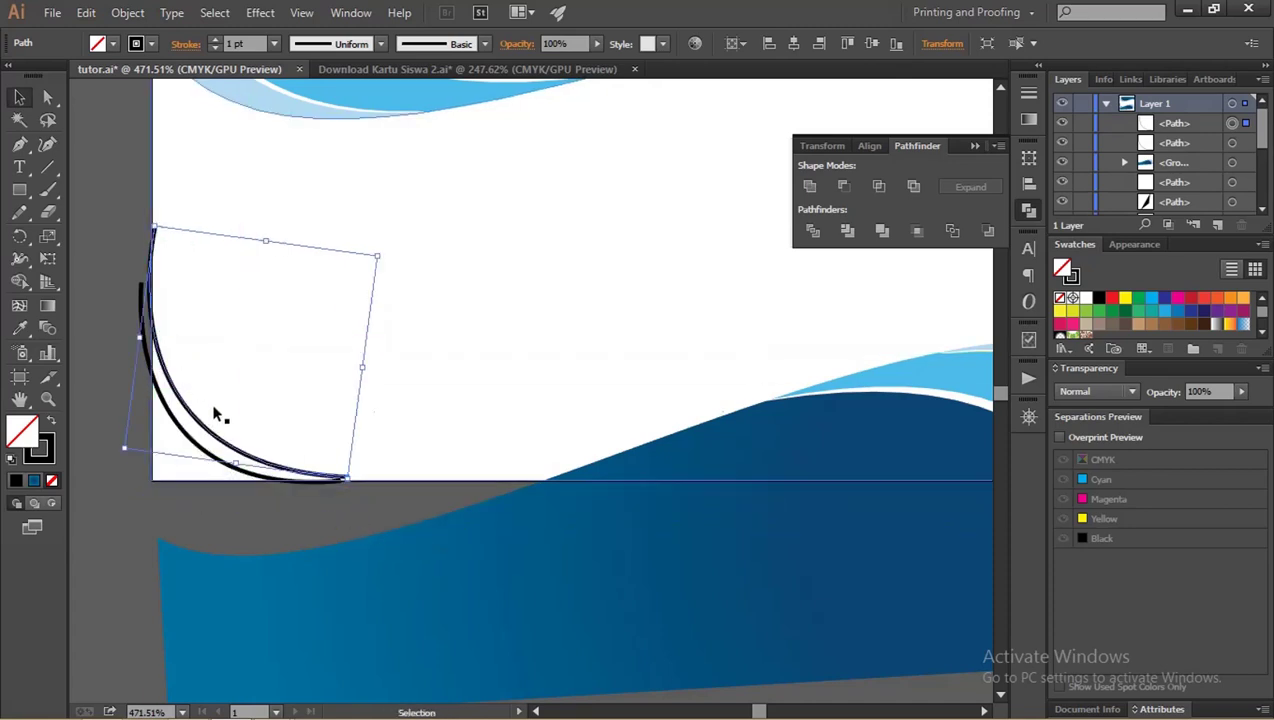
drag(266, 467, 260, 481)
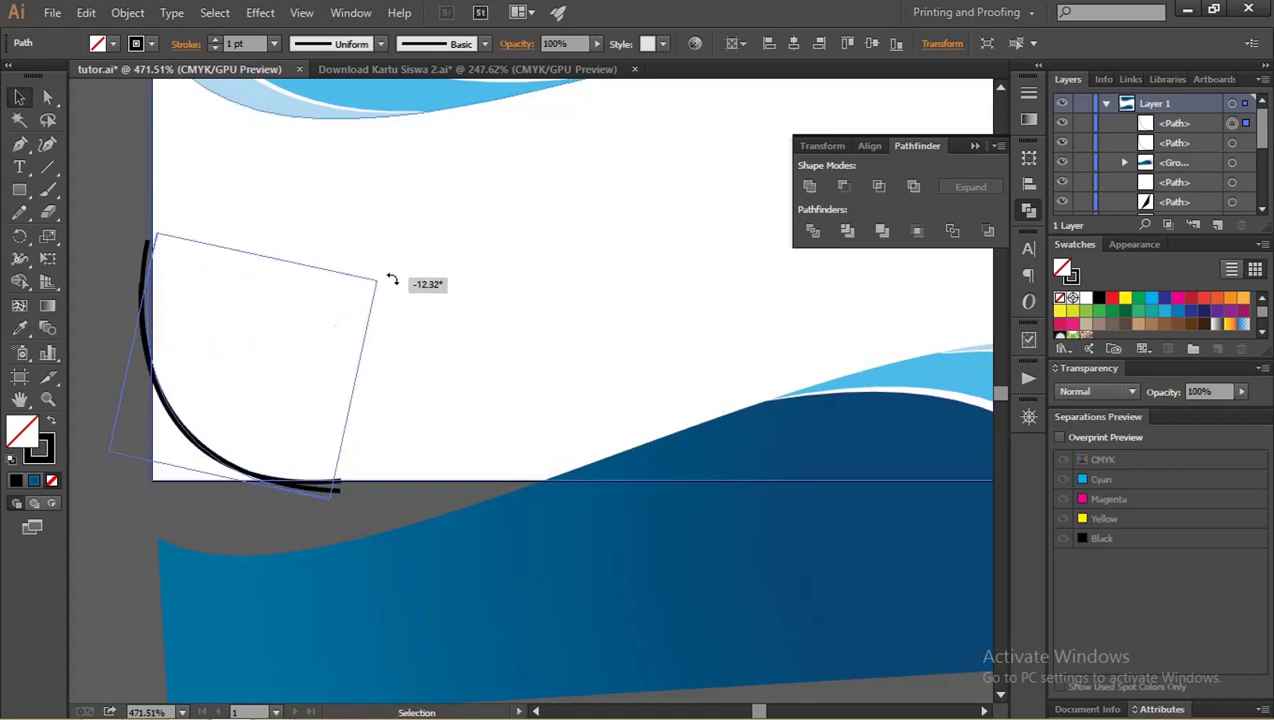
- Zoom into the bottom-left corner and tilt and nudge the rotated copy into place
drag(378, 269, 400, 285)
drag(152, 318, 156, 310)
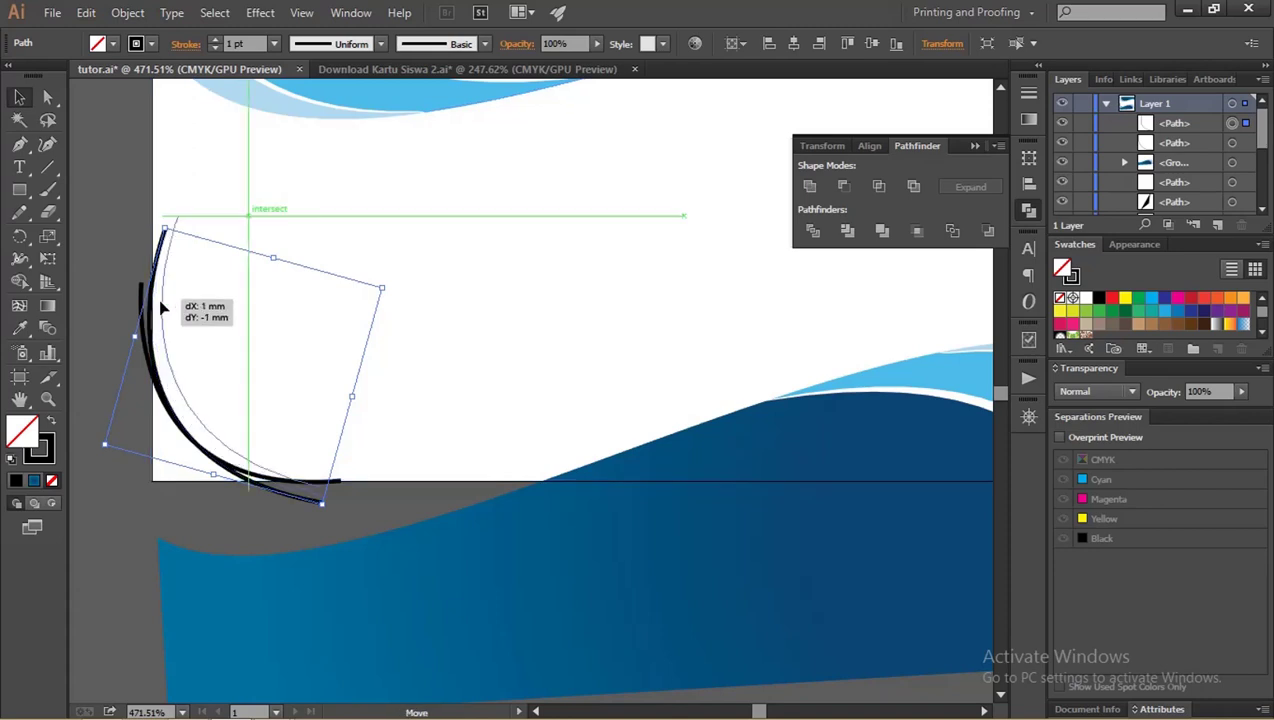
key(z)
drag(130, 244, 188, 284)
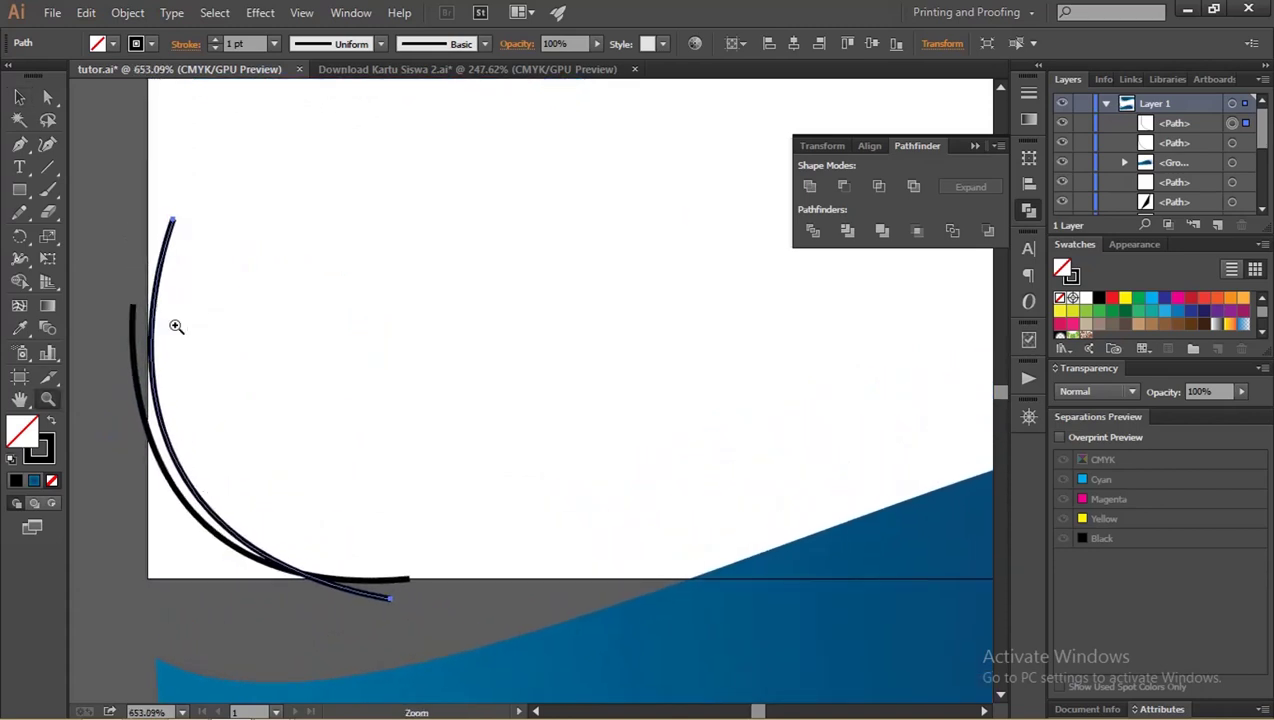
key(v)
drag(480, 297, 462, 283)
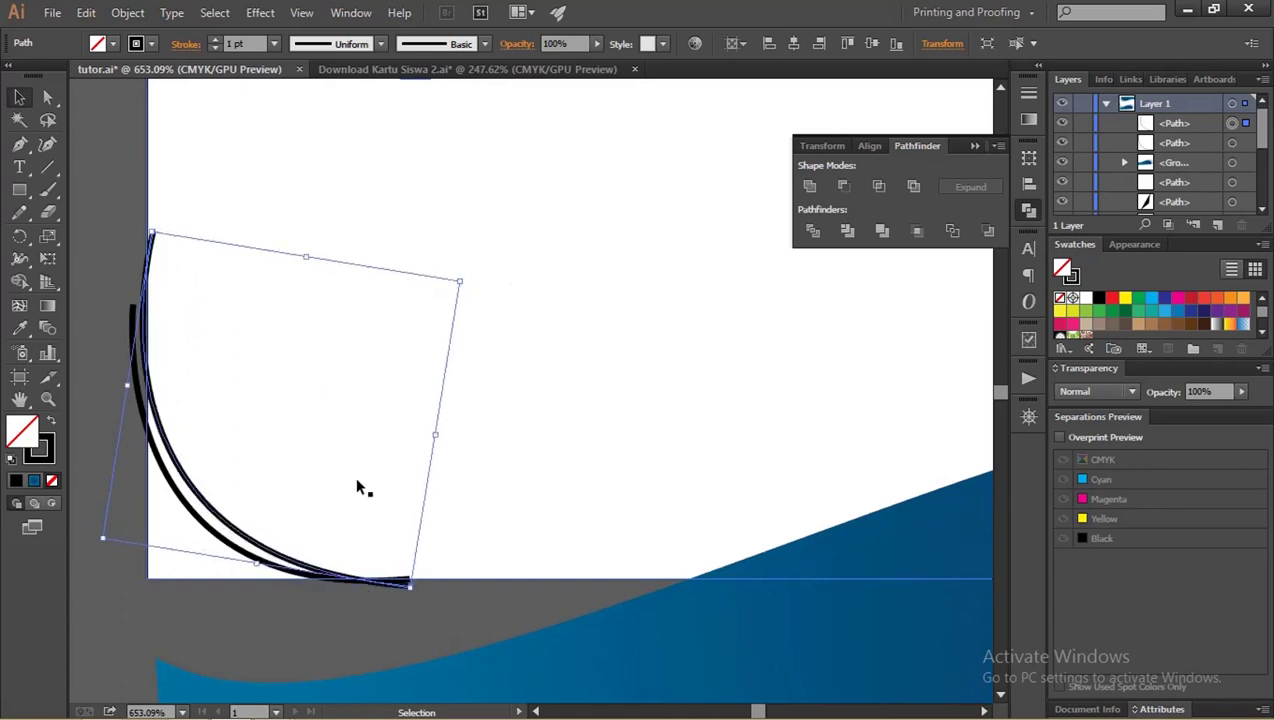
drag(254, 552, 238, 551)
- Rotate and shift the original arc so the curves cross, then select both arcs
click(129, 304)
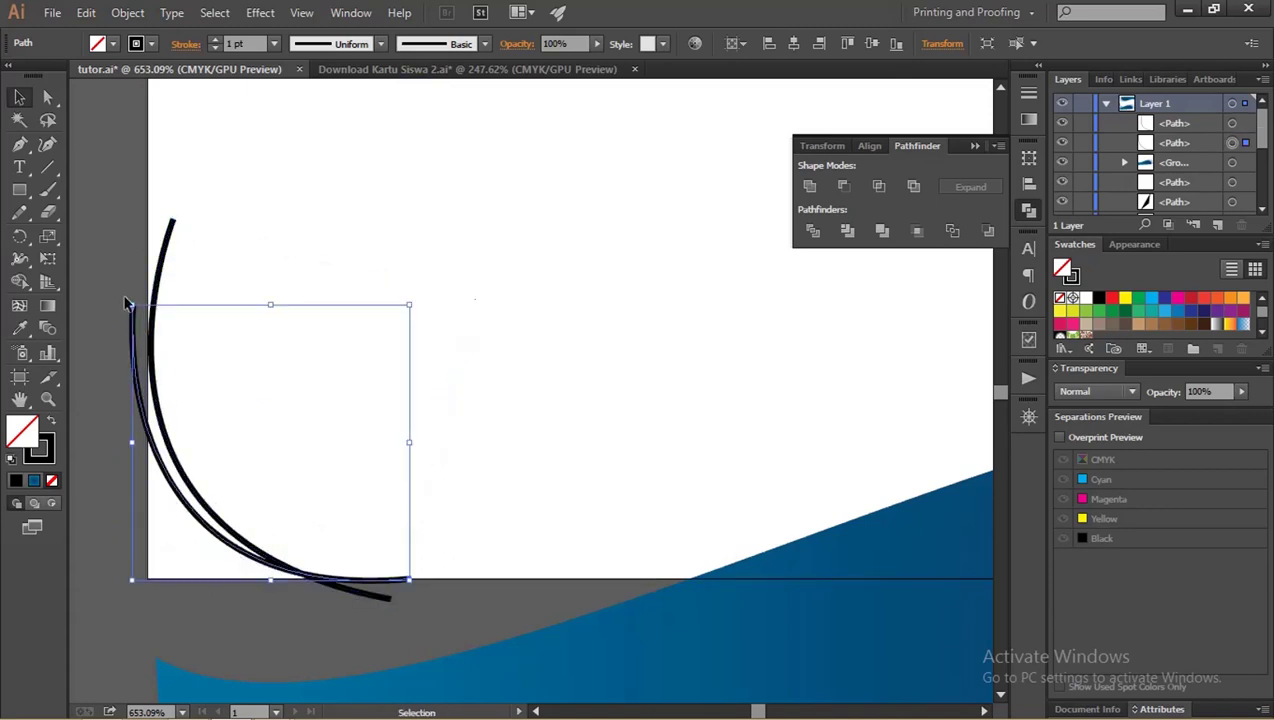
drag(124, 305, 112, 328)
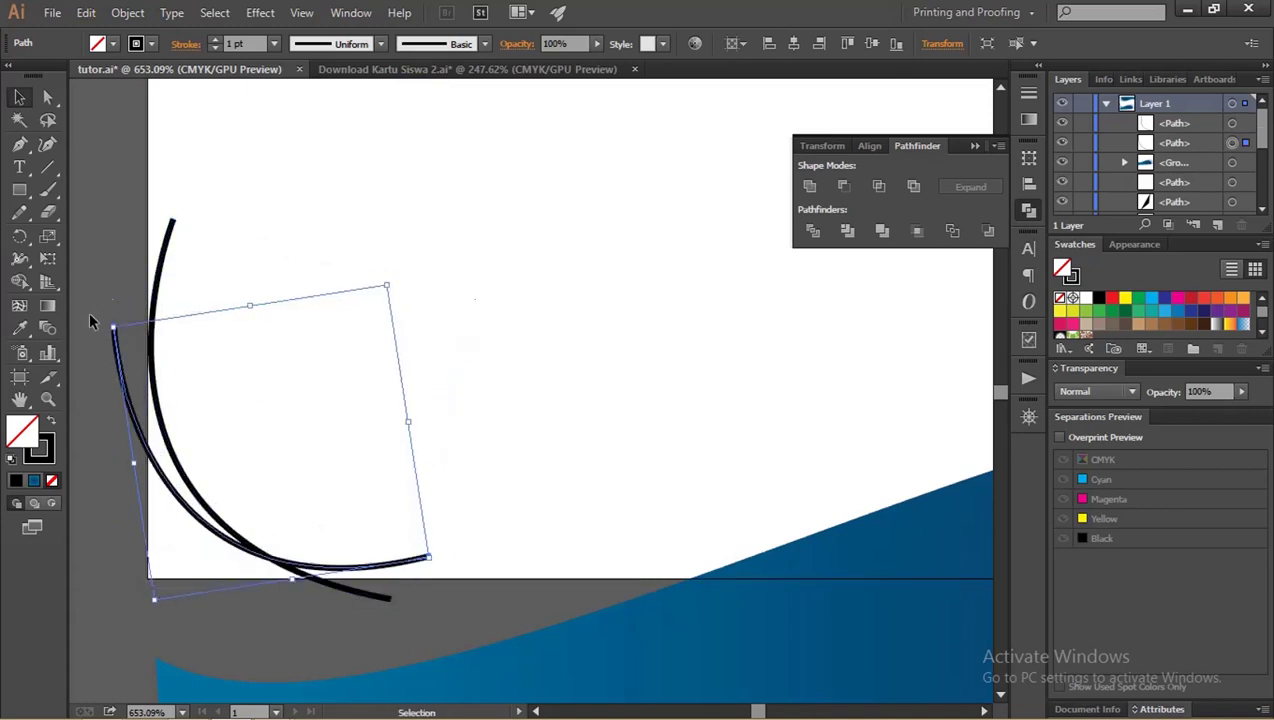
drag(291, 565, 285, 574)
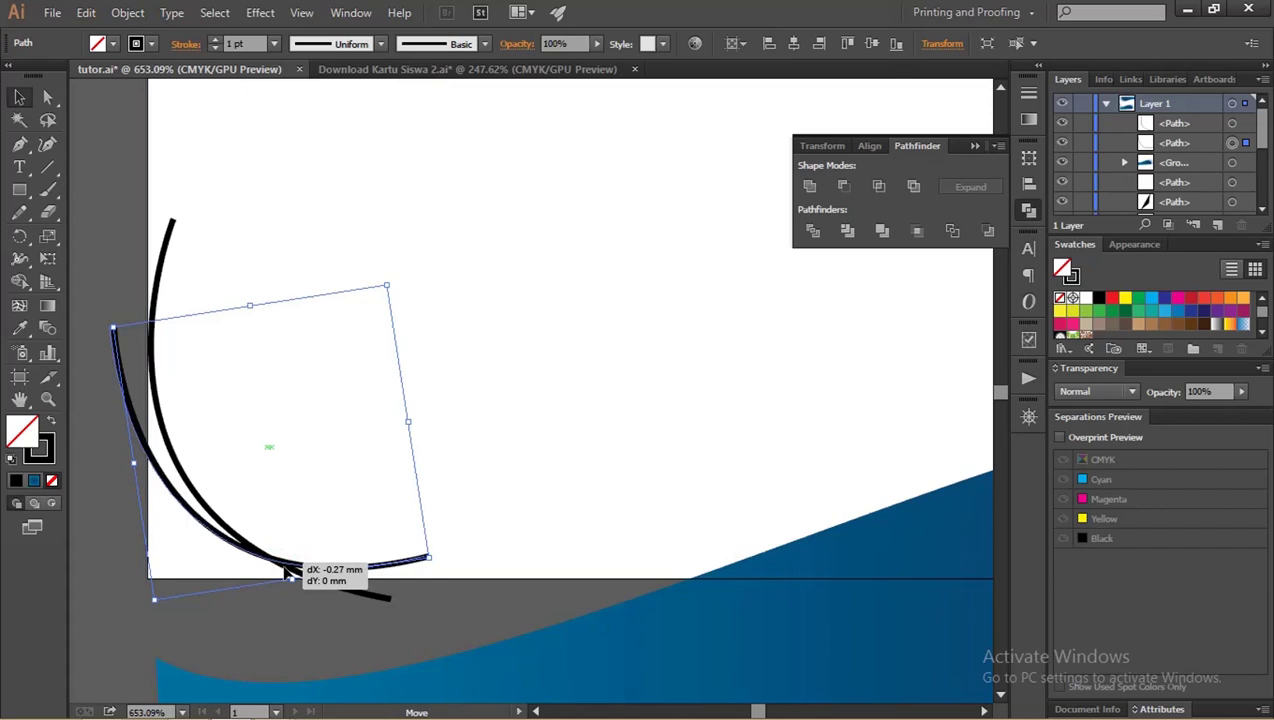
drag(219, 530, 182, 530)
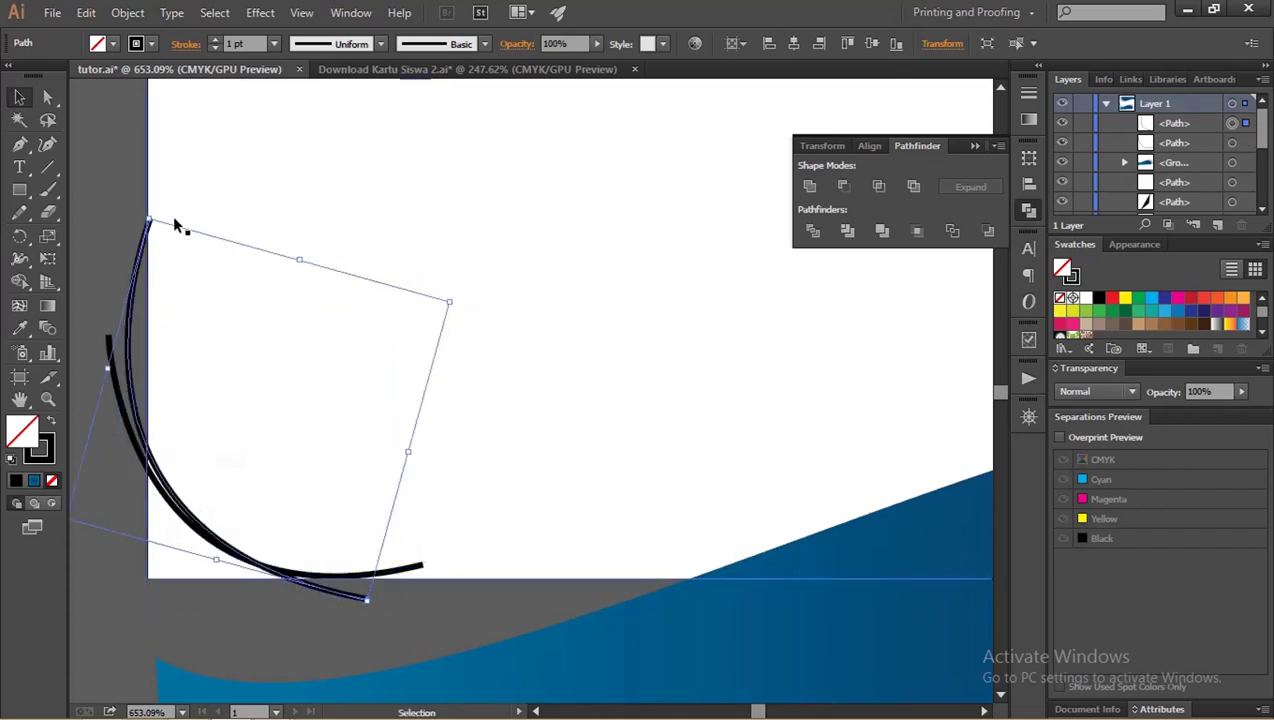
mouse_move(145, 211)
mouse_down()
mouse_move(152, 310)
mouse_move(163, 310)
mouse_up()
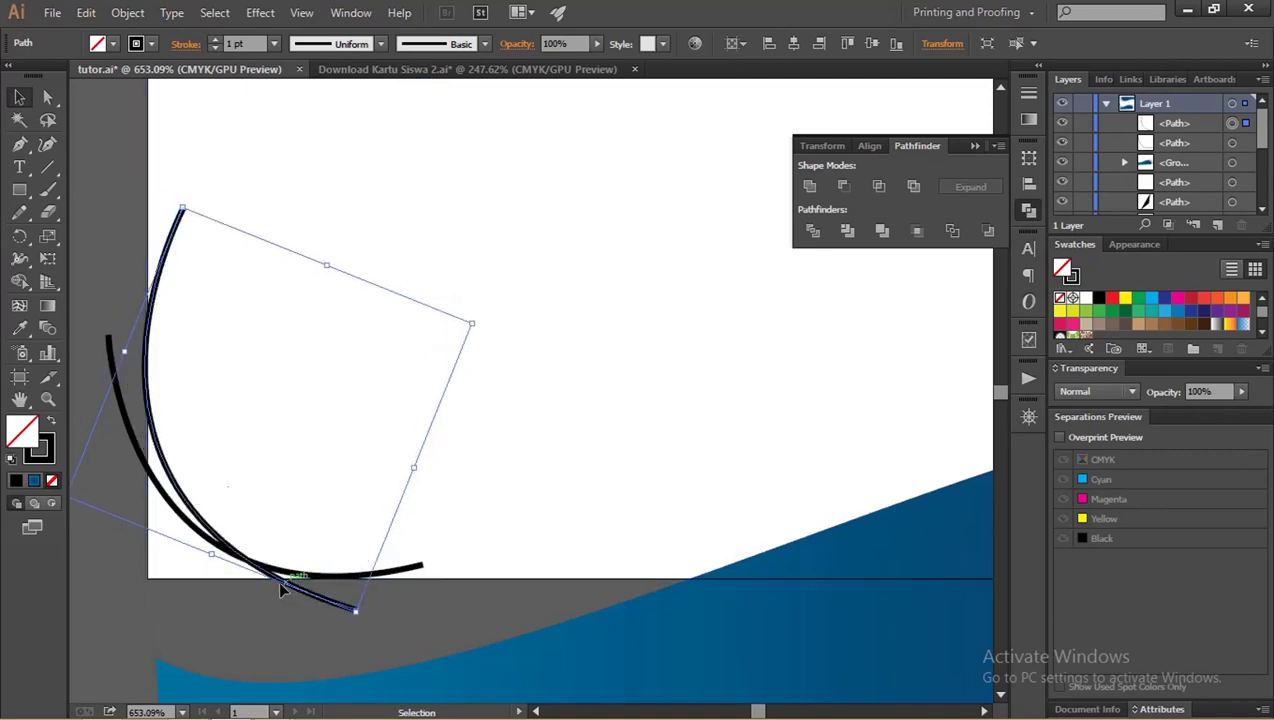
click(257, 621)
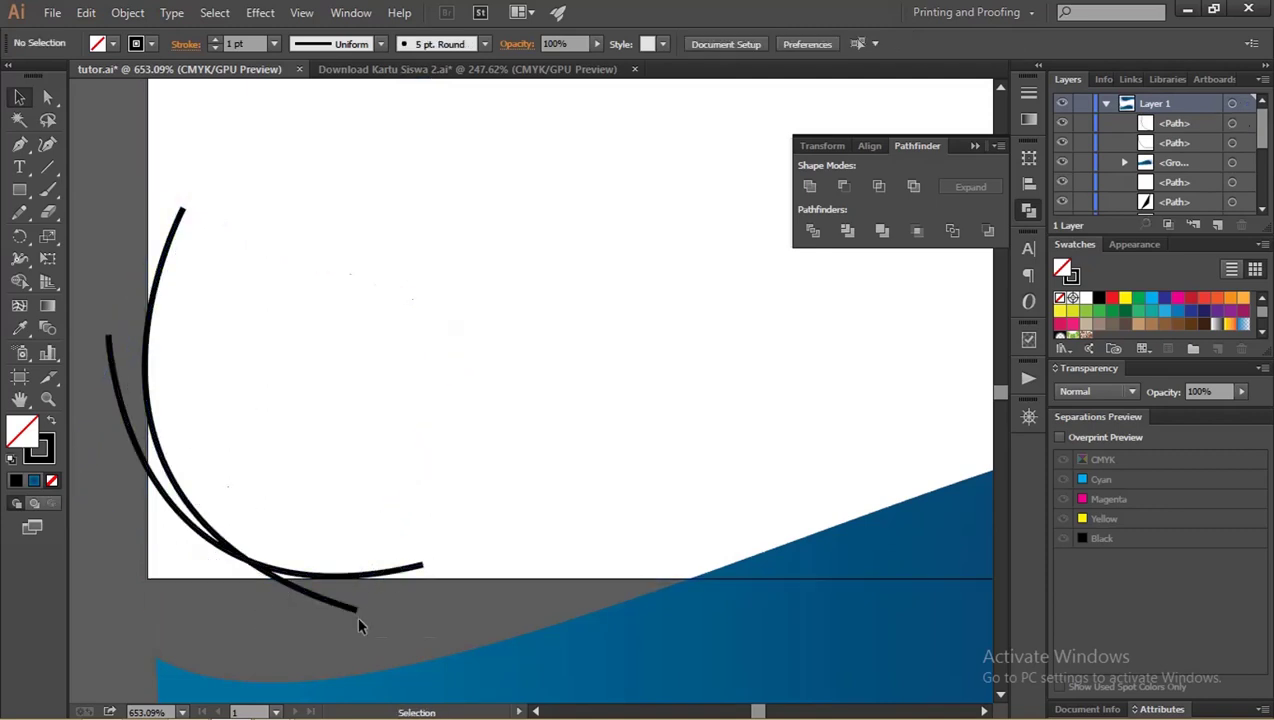
click(276, 572)
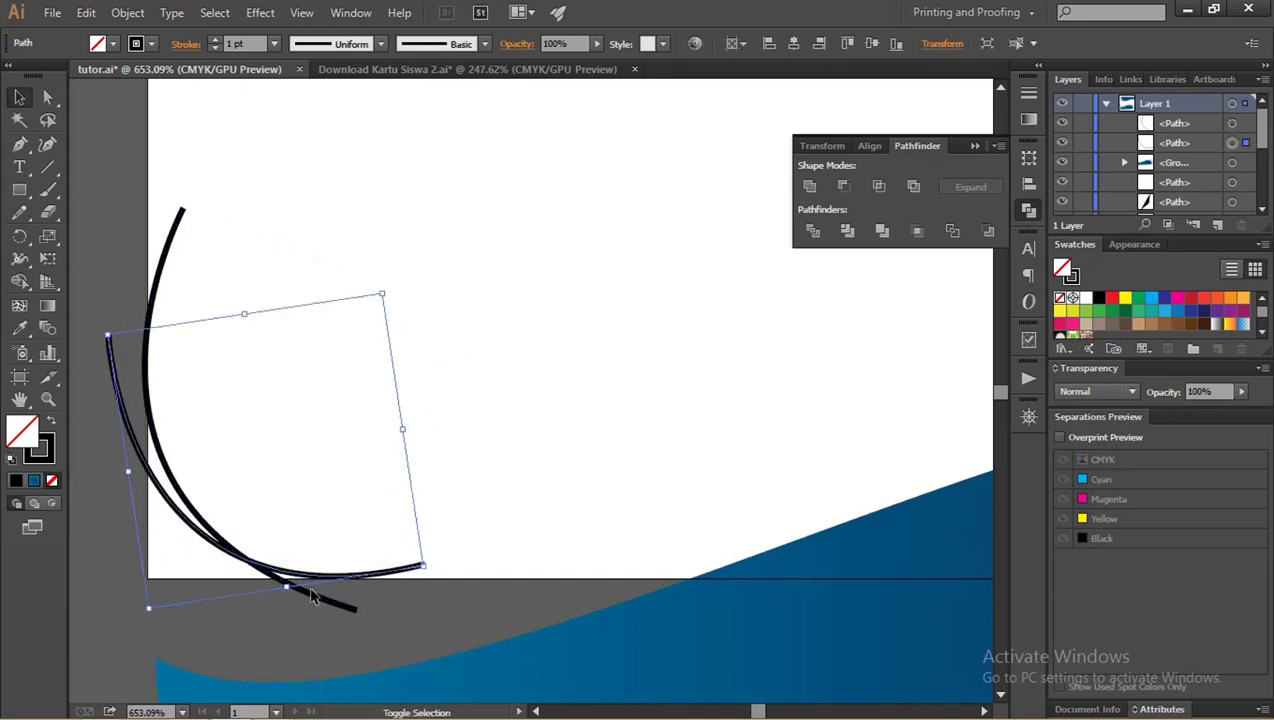
shift+click(327, 596)
- Scale both arcs past the card corner, nudge them up, and add the card background to the selection
drag(423, 610, 441, 631)
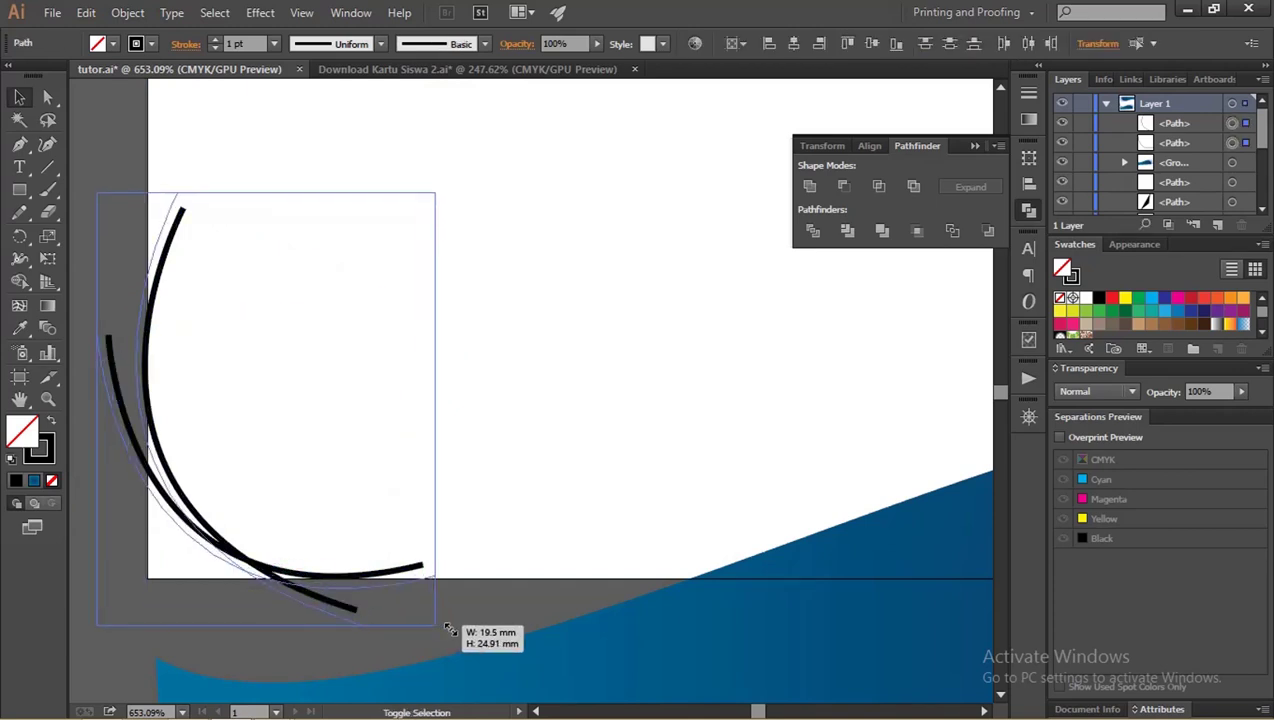
drag(272, 597, 267, 590)
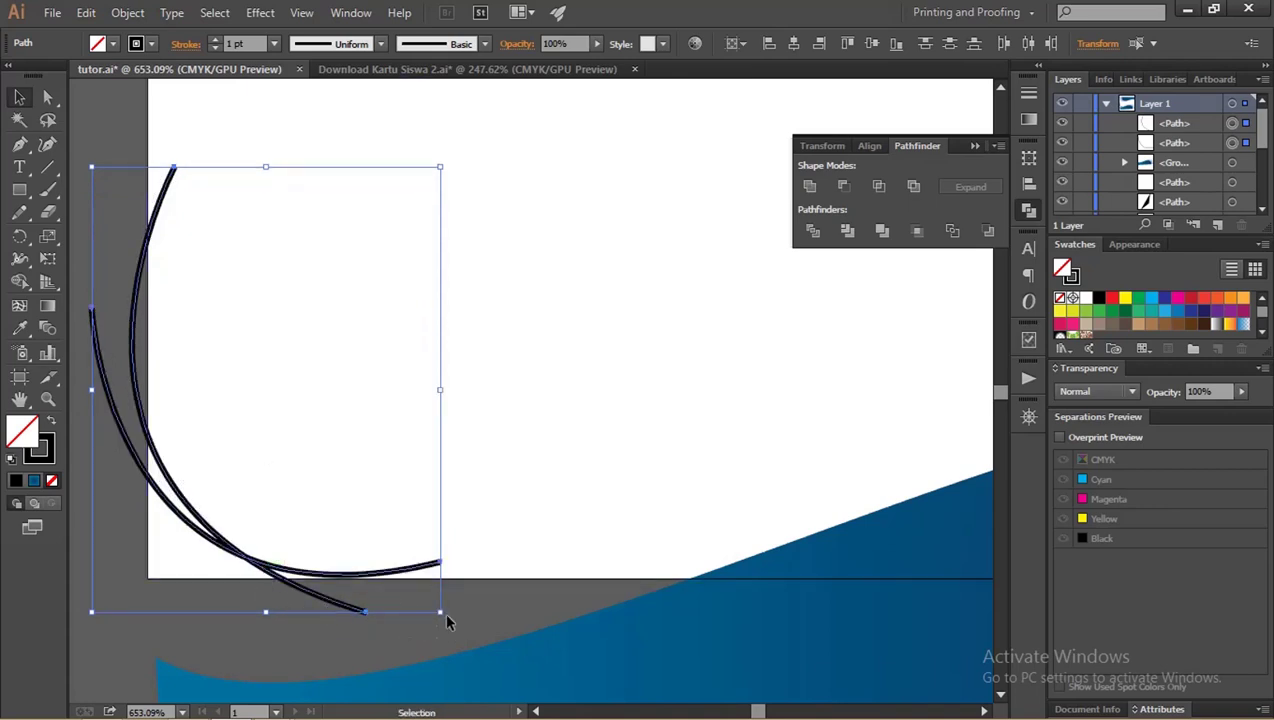
drag(447, 622, 425, 628)
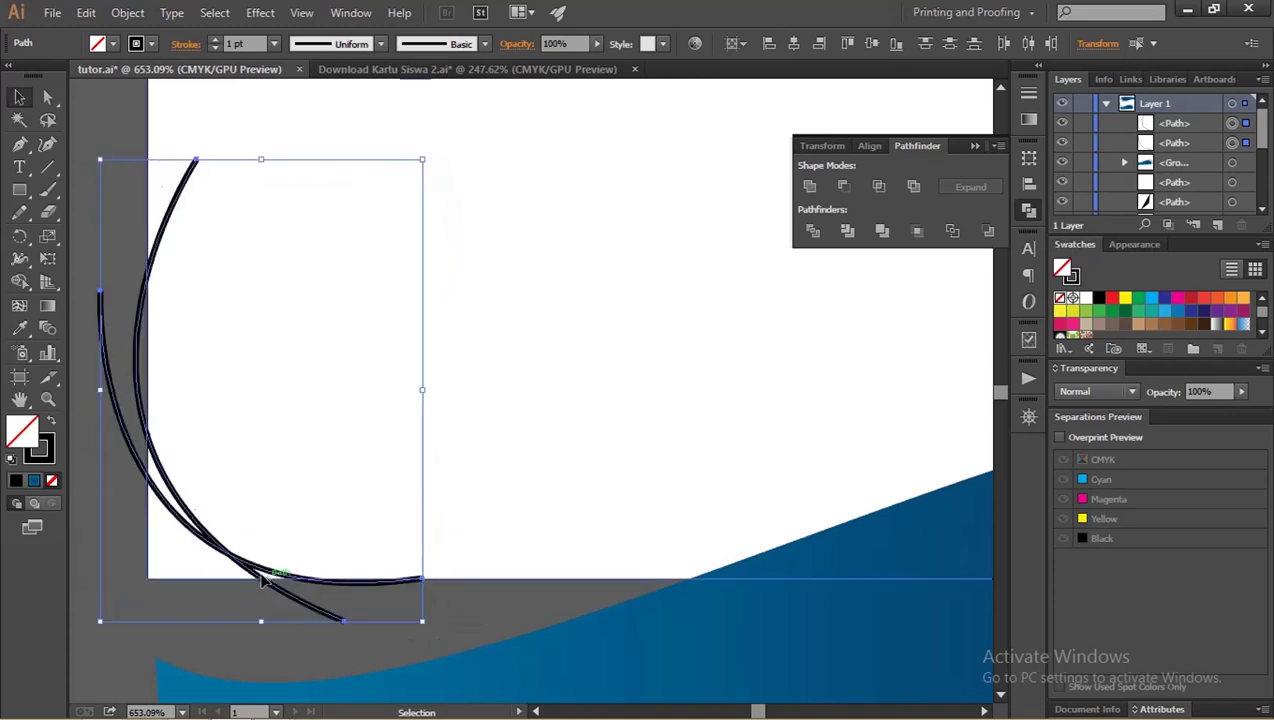
drag(240, 560, 240, 555)
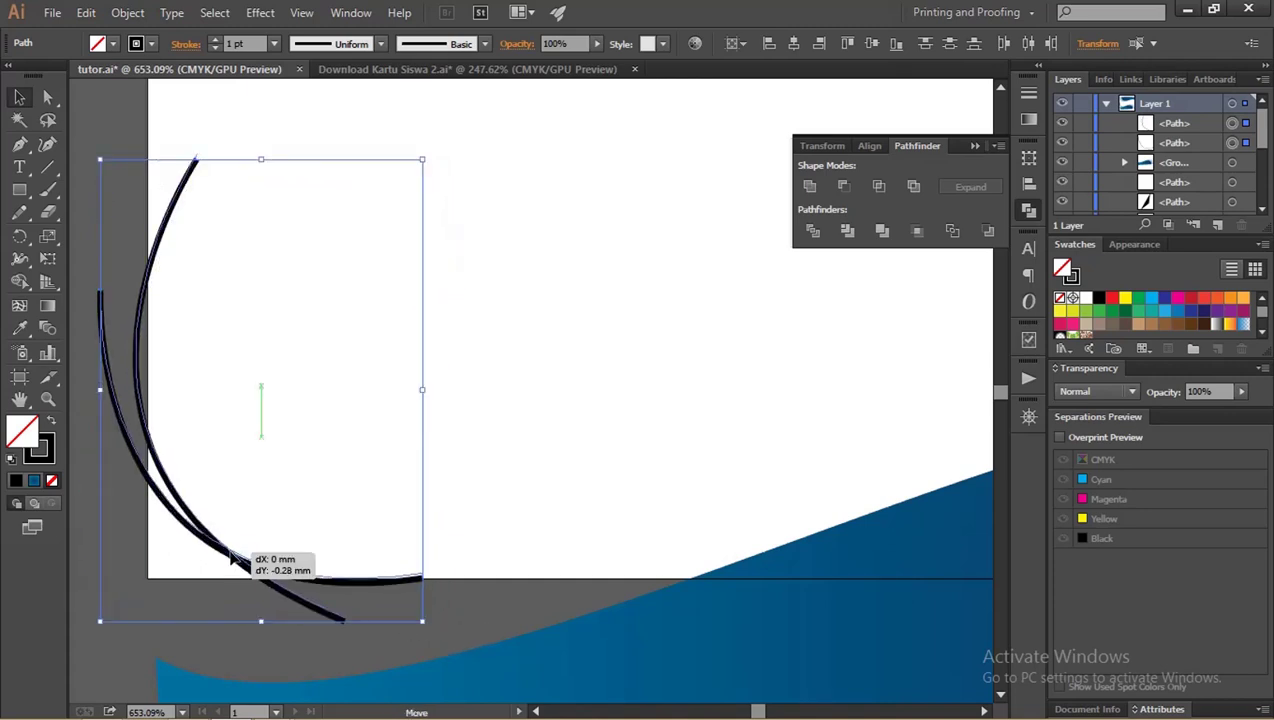
shift+click(474, 488)
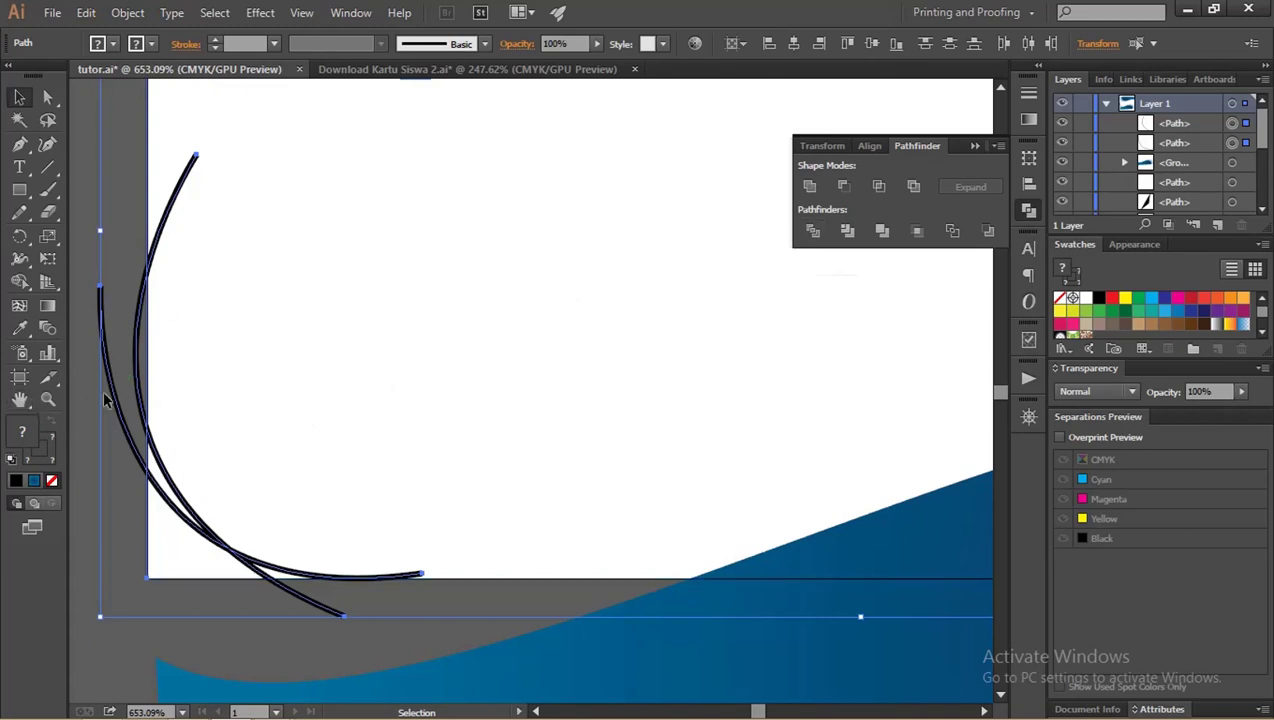
- Merge the corner region below the arcs into one shape with the Shape Builder
click(19, 281)
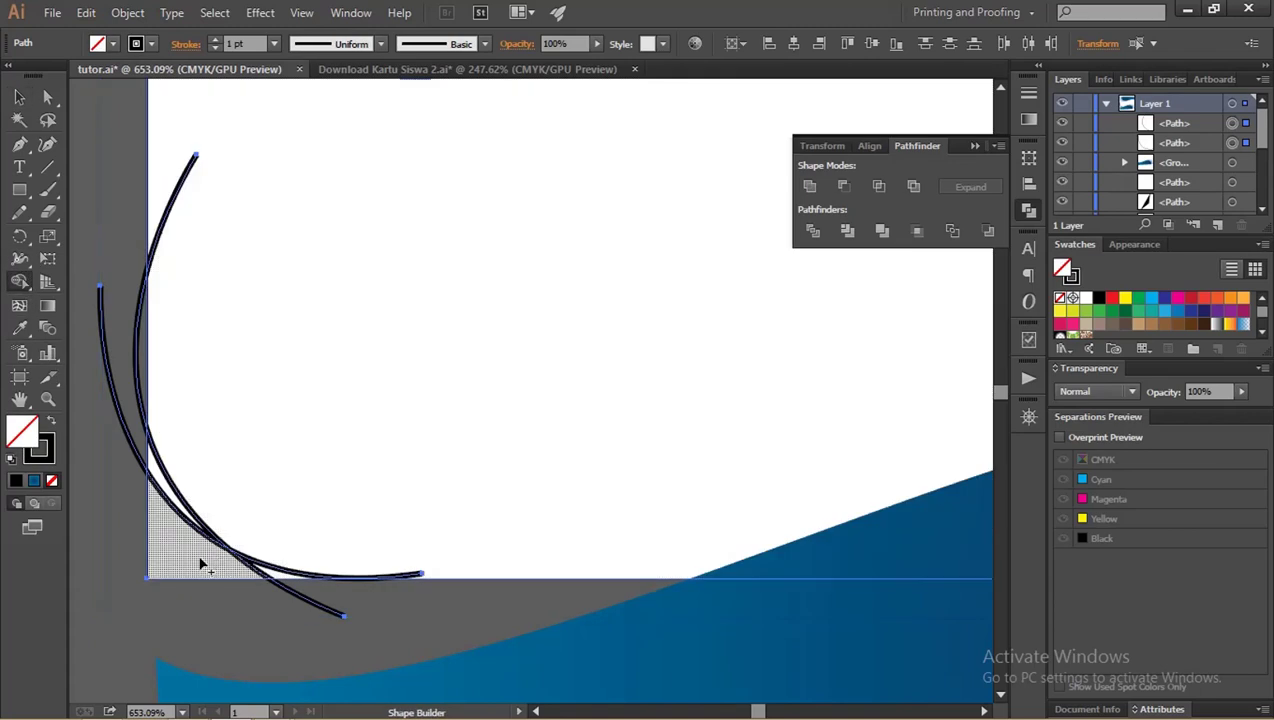
click(200, 565)
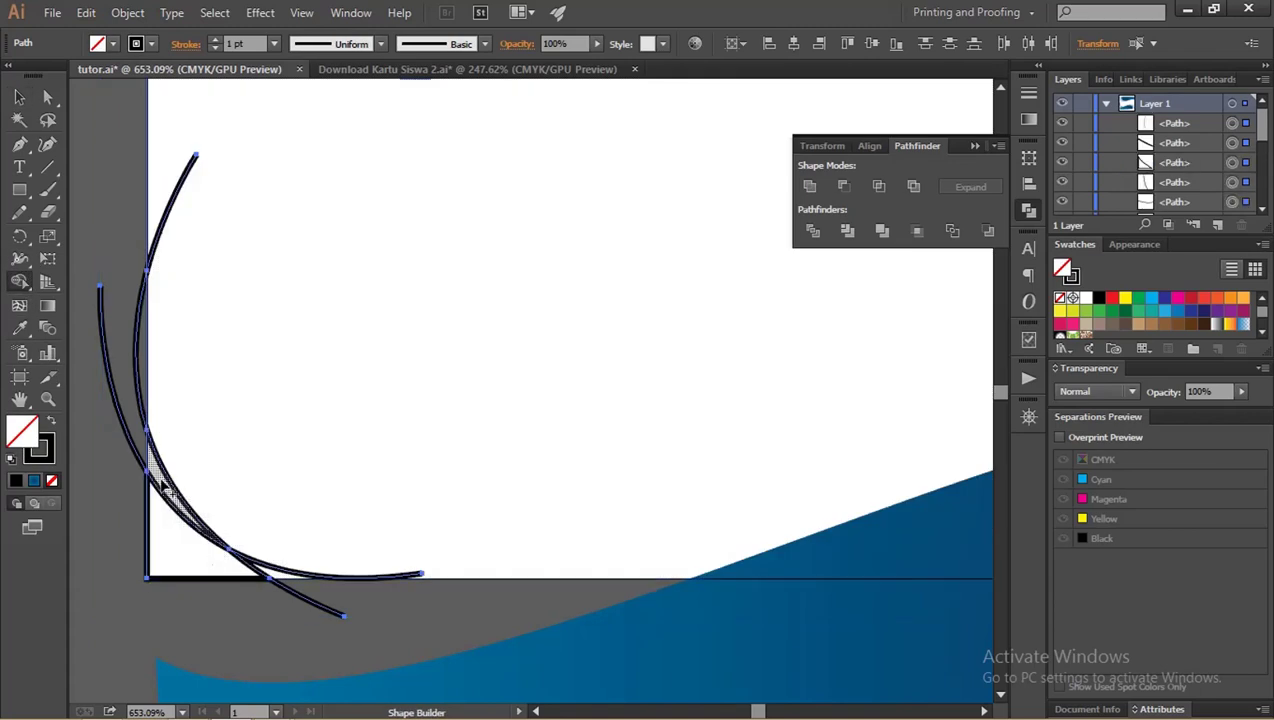
click(19, 97)
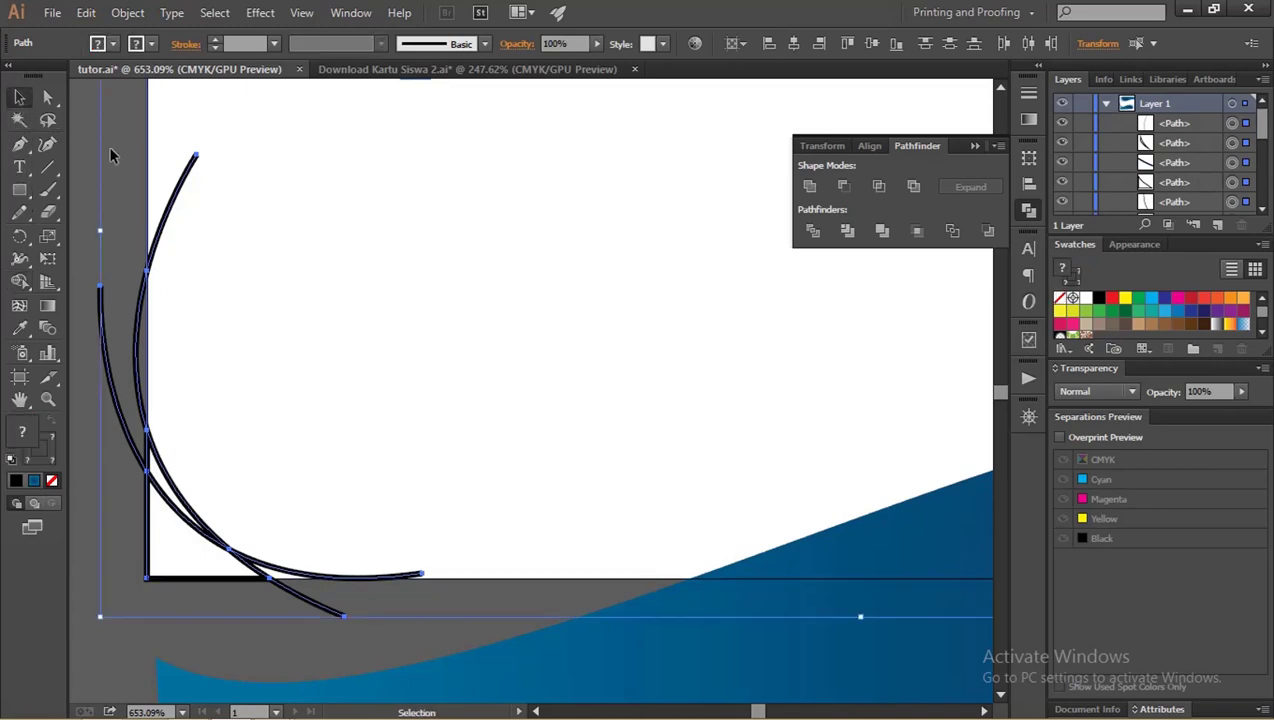
click(188, 190)
- Delete the upper inner arc, the left arc piece and the tail below the card edge
click(190, 176)
key(Delete)
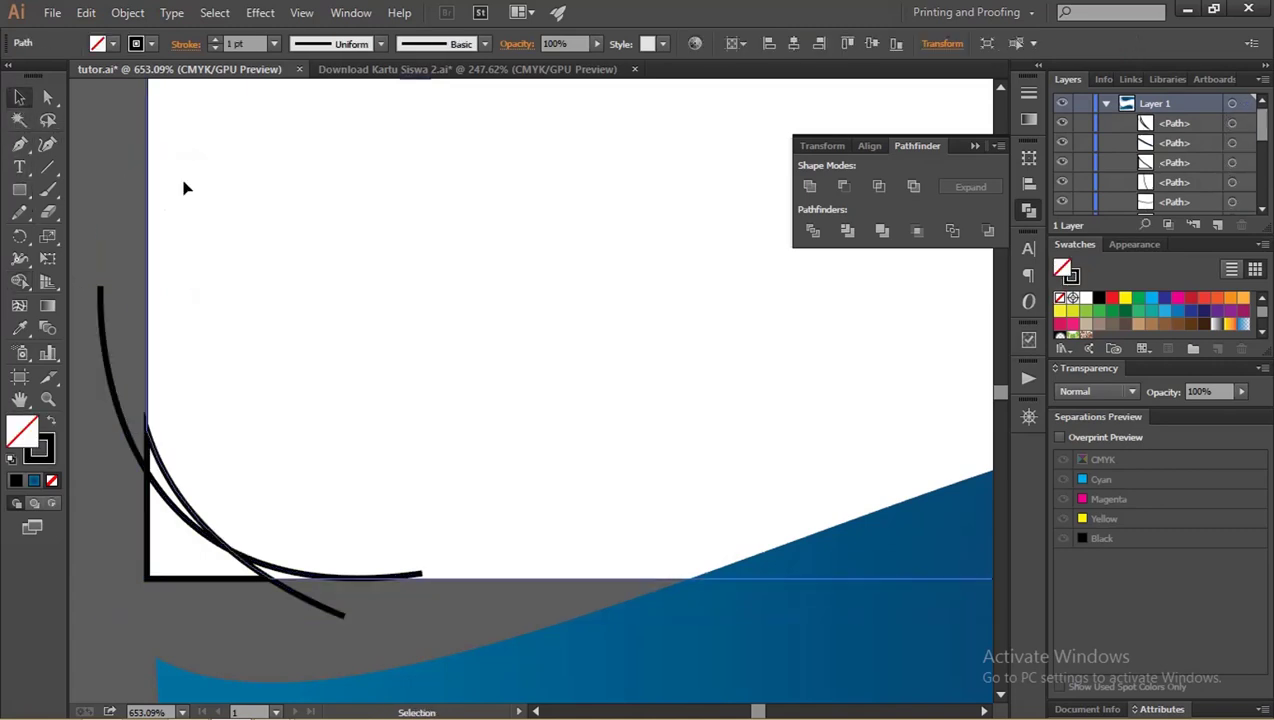
click(104, 315)
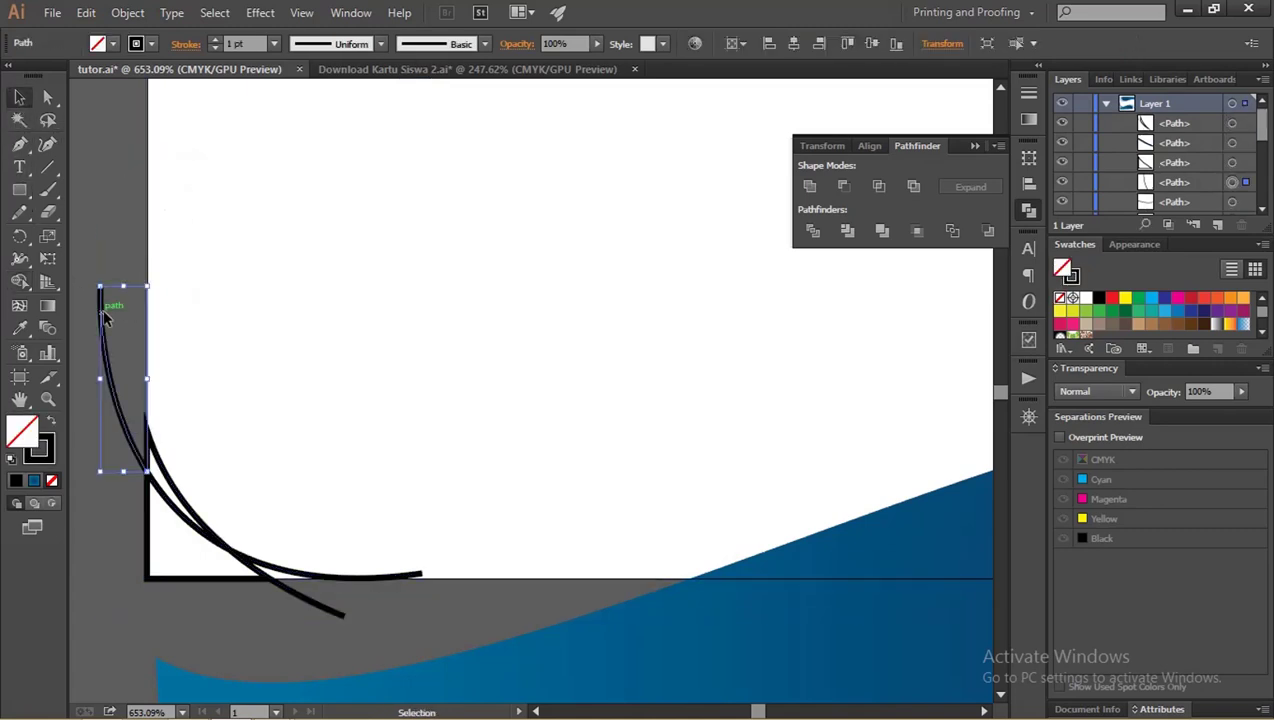
key(Delete)
click(303, 596)
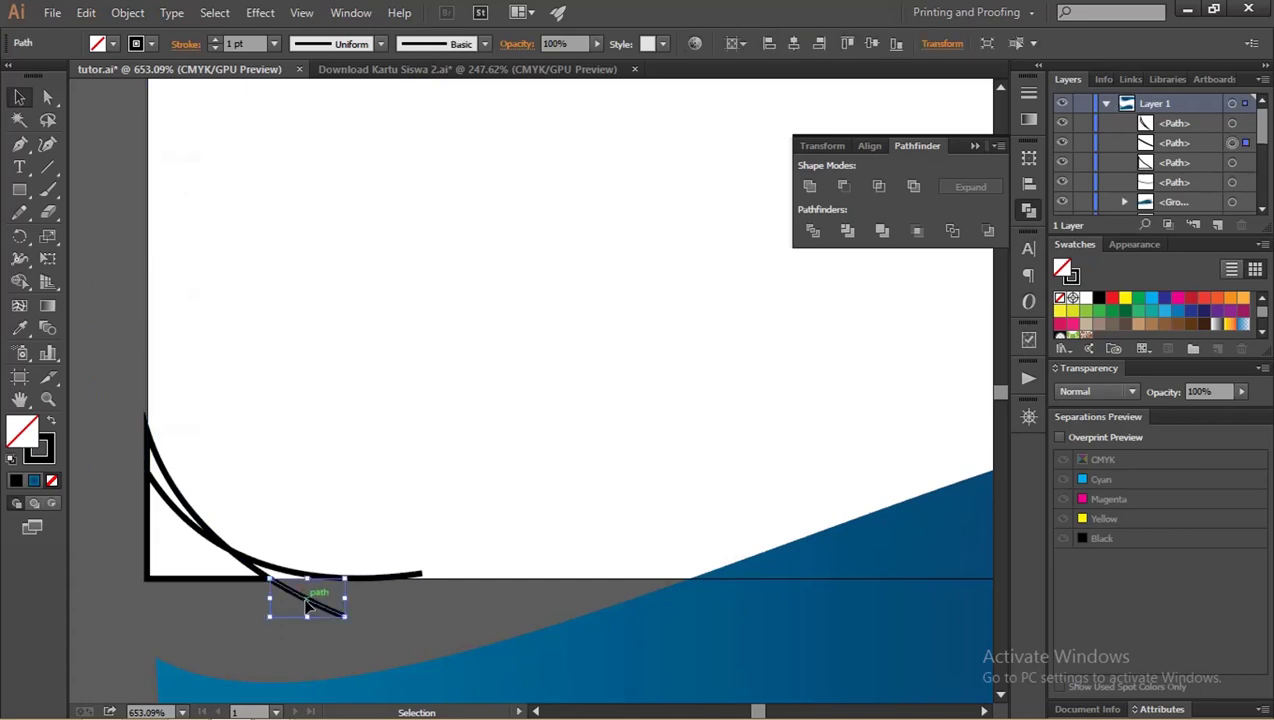
key(Delete)
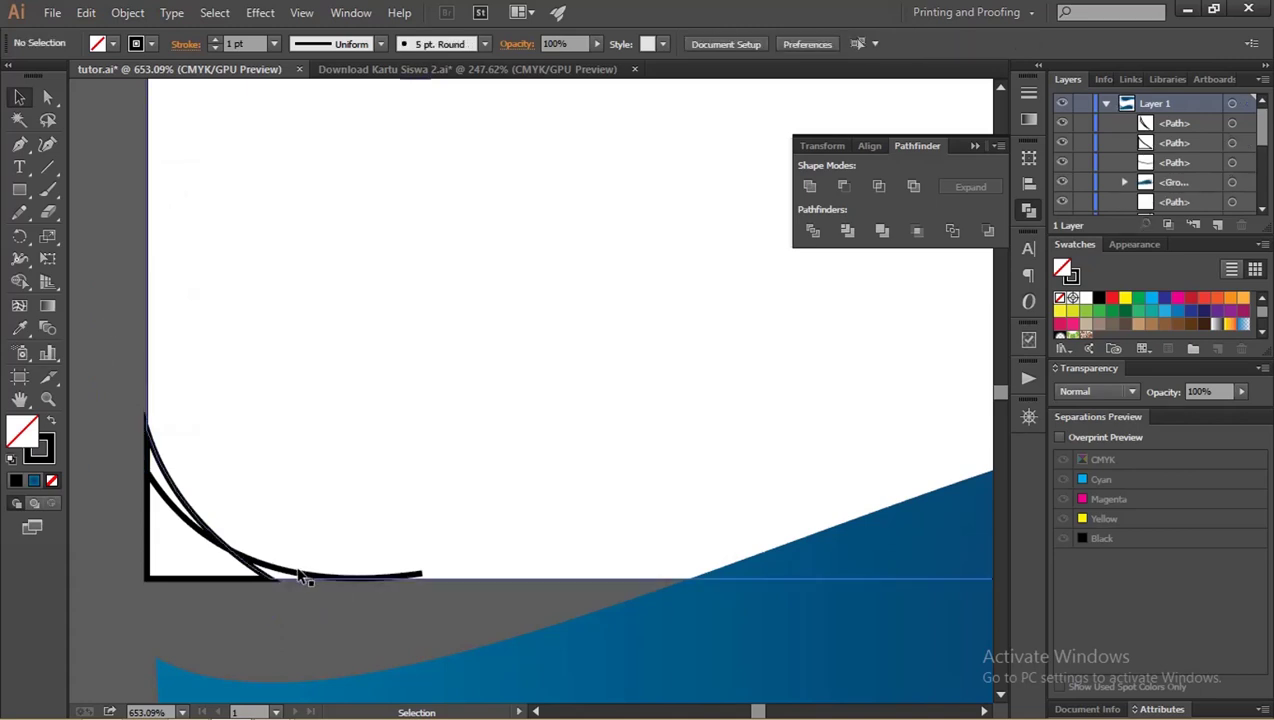
- Delete the last leftover curve piece and select the triangular corner shape
click(300, 577)
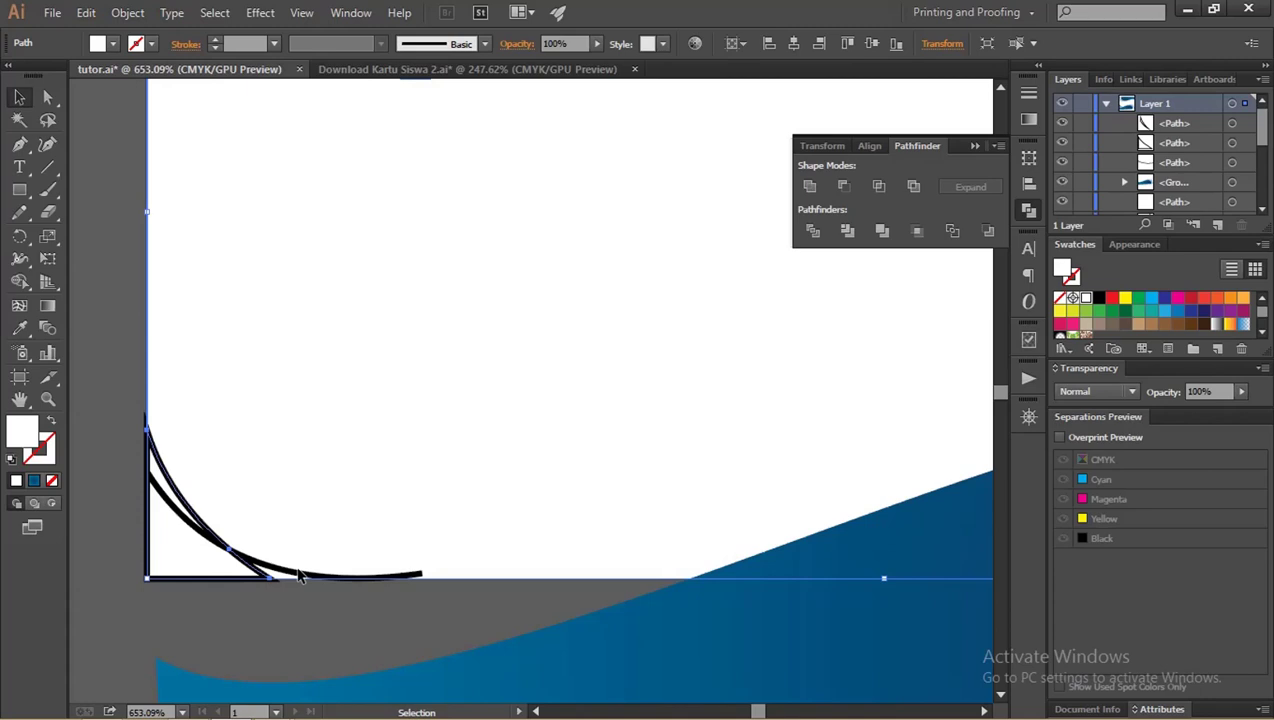
key(ctrl+shift+a)
click(300, 575)
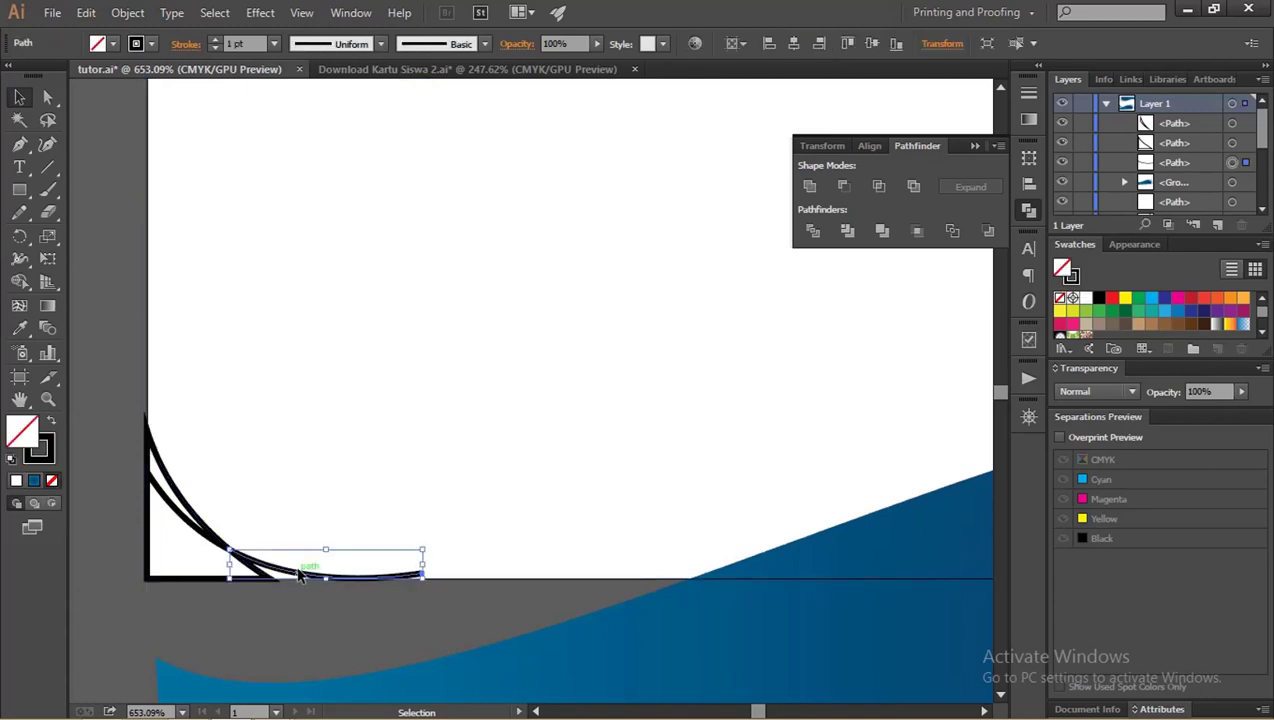
key(Delete)
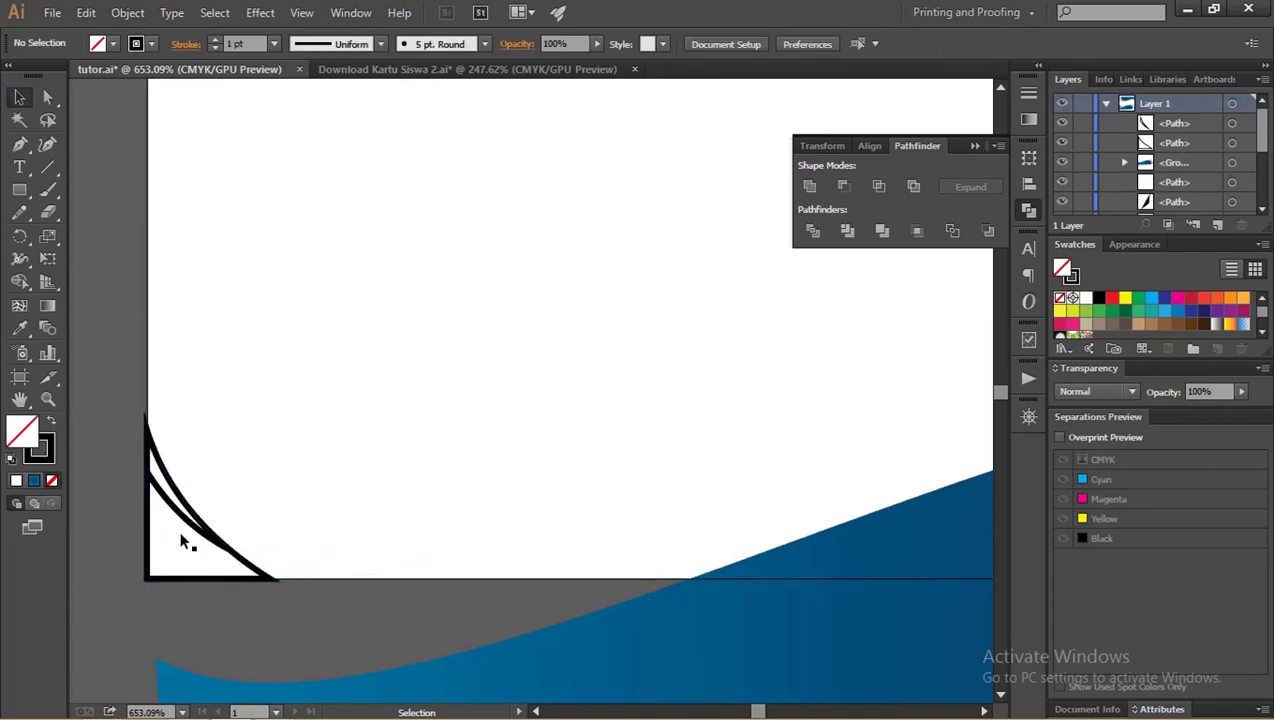
click(148, 548)
- Eyedropper the wave's dark blue onto the corner shape and light blue onto the curved sliver
key(z)
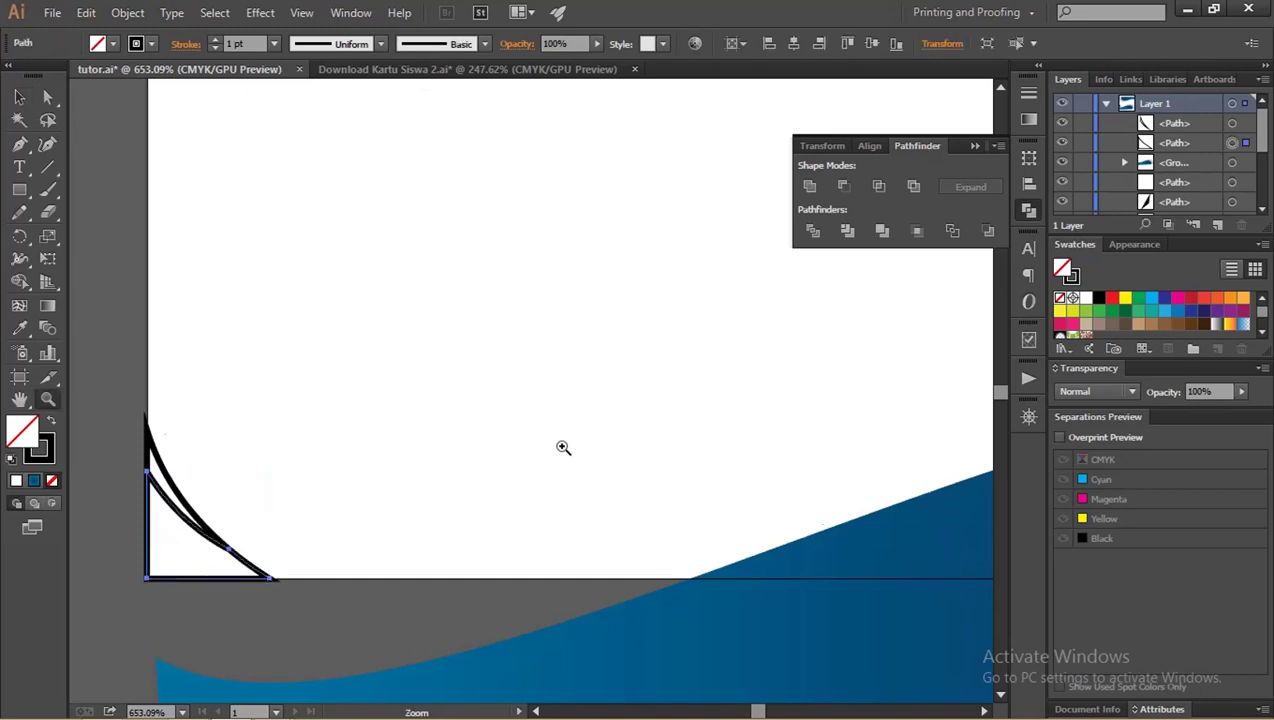
mouse_move(563, 447)
mouse_down()
mouse_move(418, 461)
mouse_move(353, 514)
mouse_up()
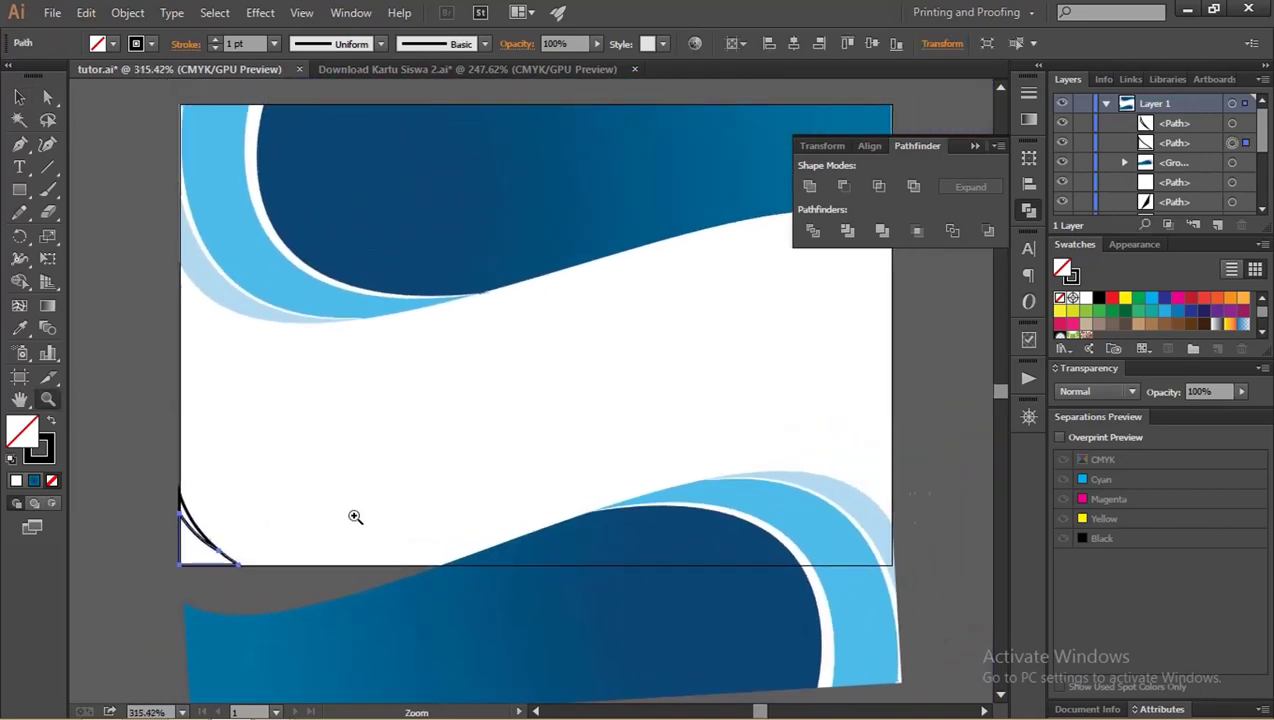
key(i)
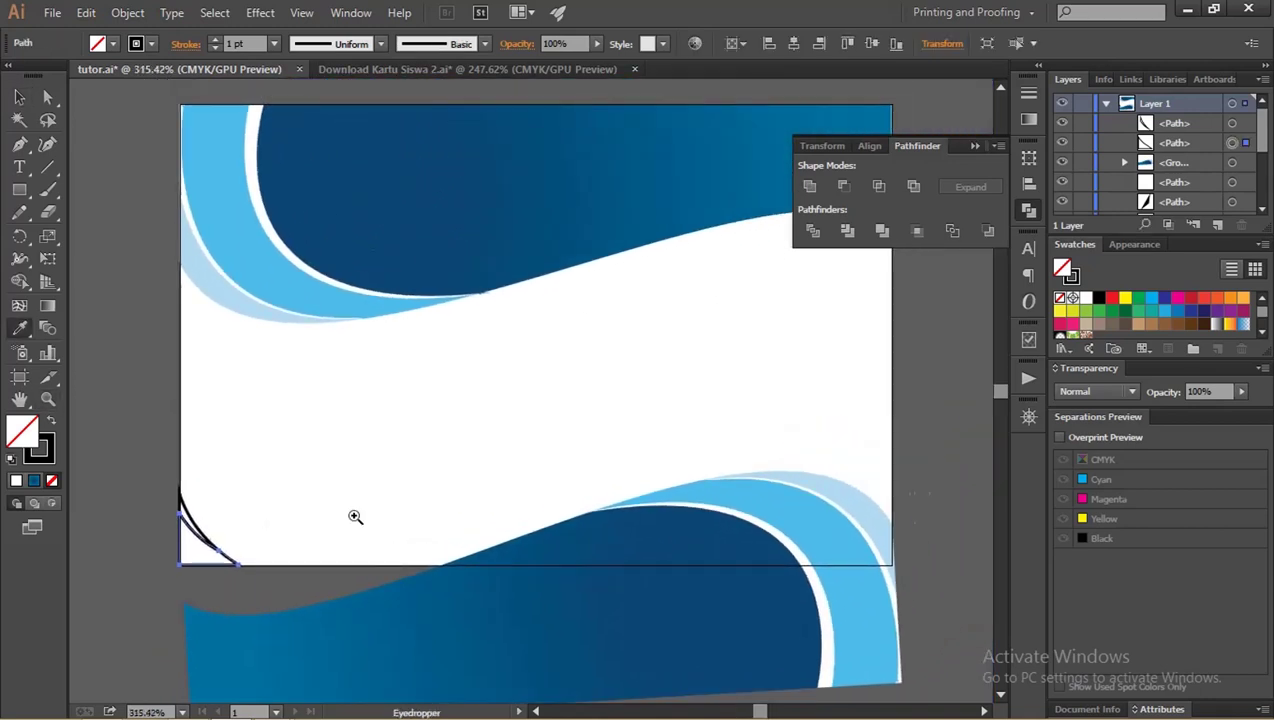
click(552, 224)
key(v)
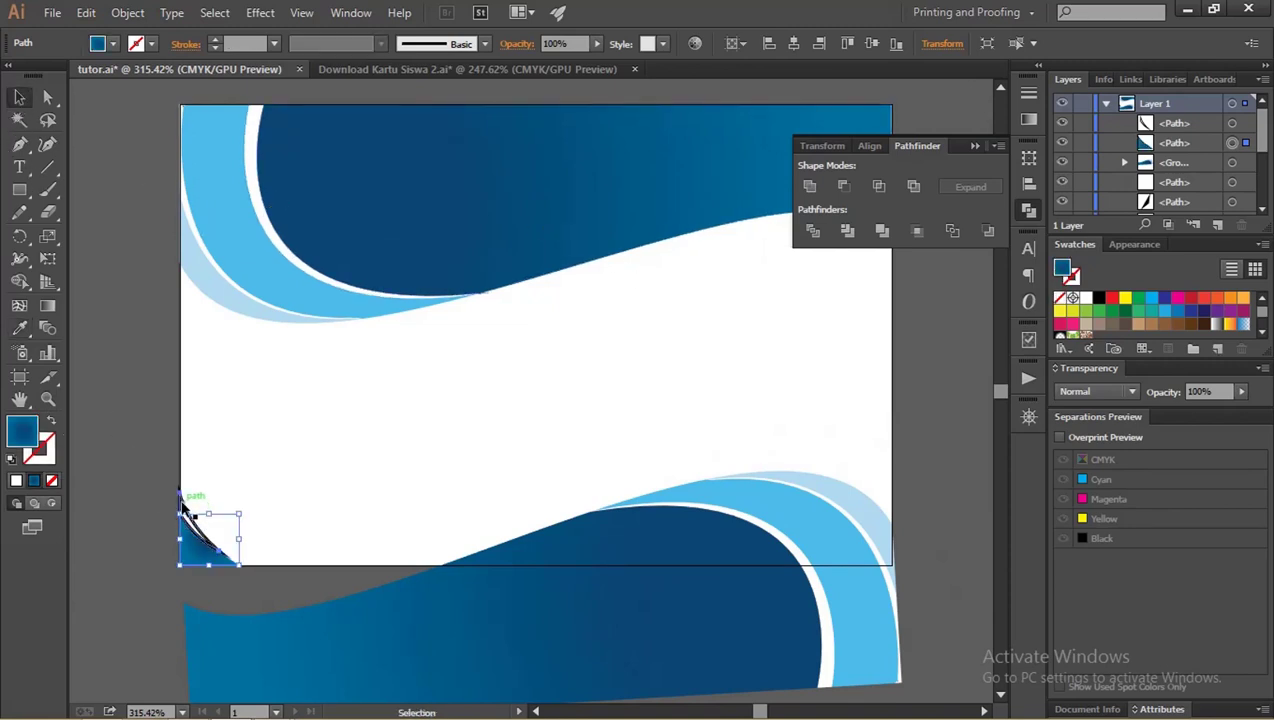
click(183, 505)
key(i)
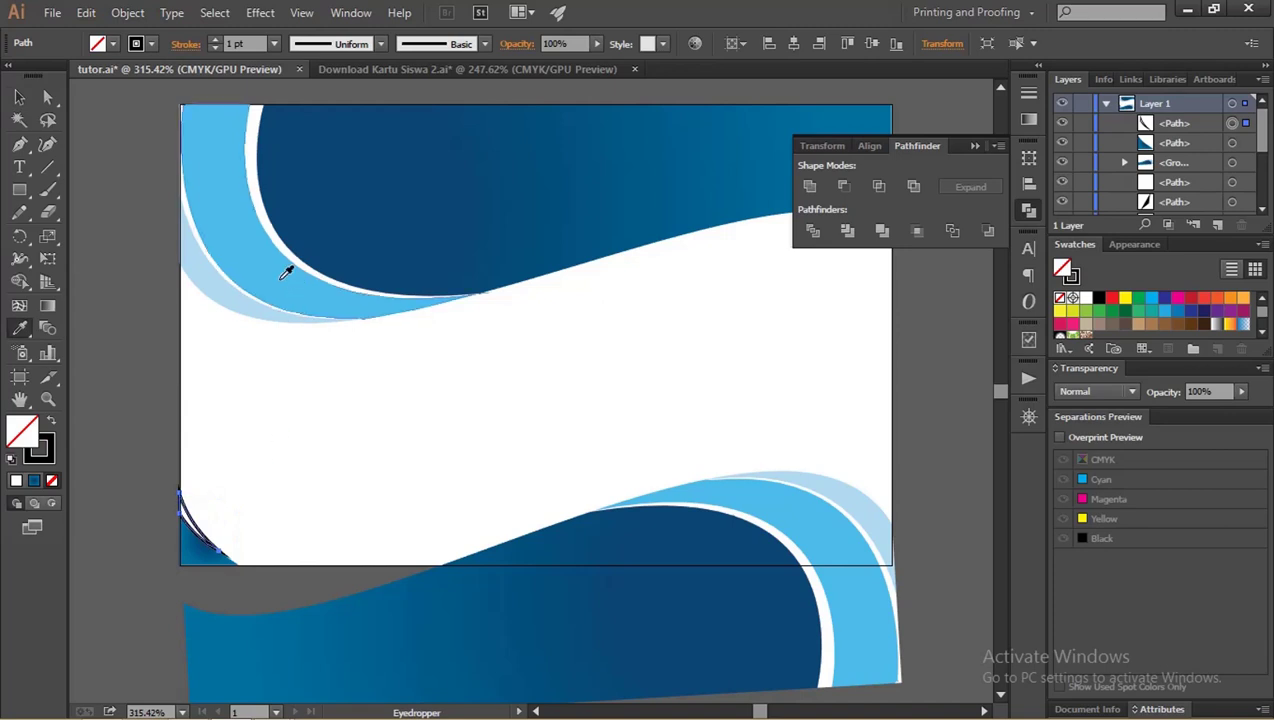
click(213, 256)
click(19, 97)
- Enlarge the corner pieces and reshape their anchors to fit the artboard's lower-left corner
click(126, 426)
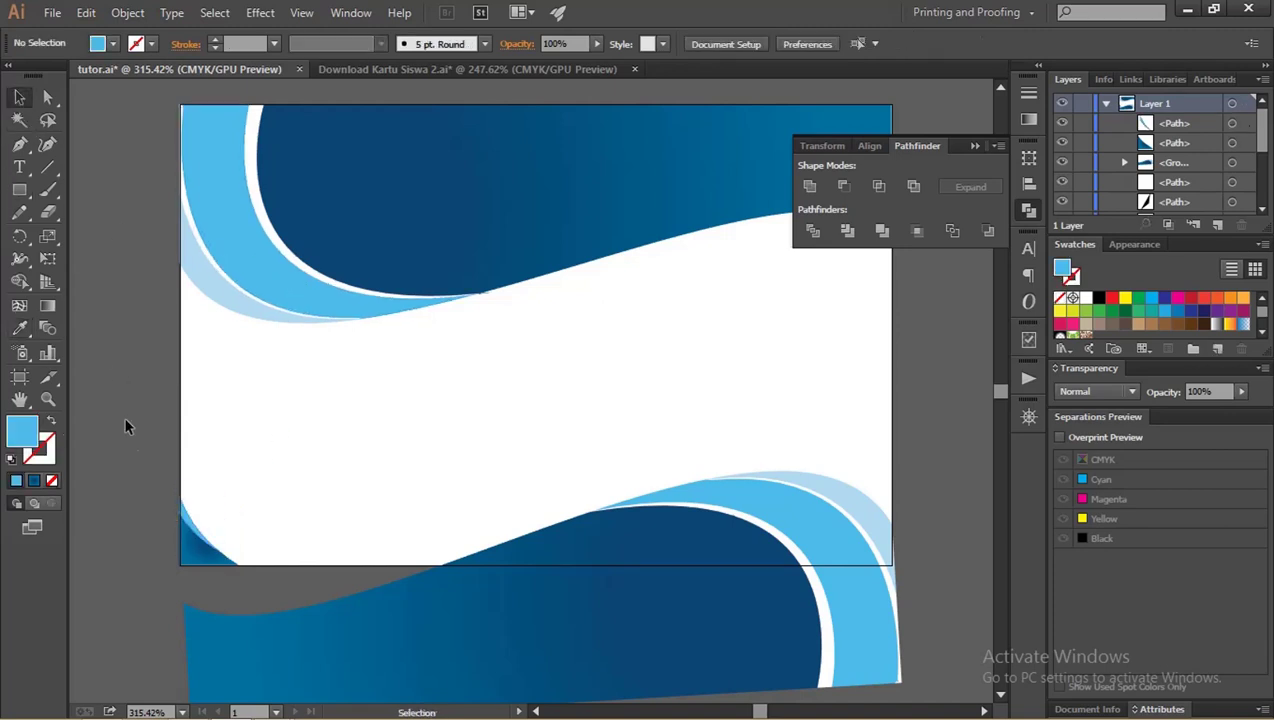
drag(212, 563, 255, 583)
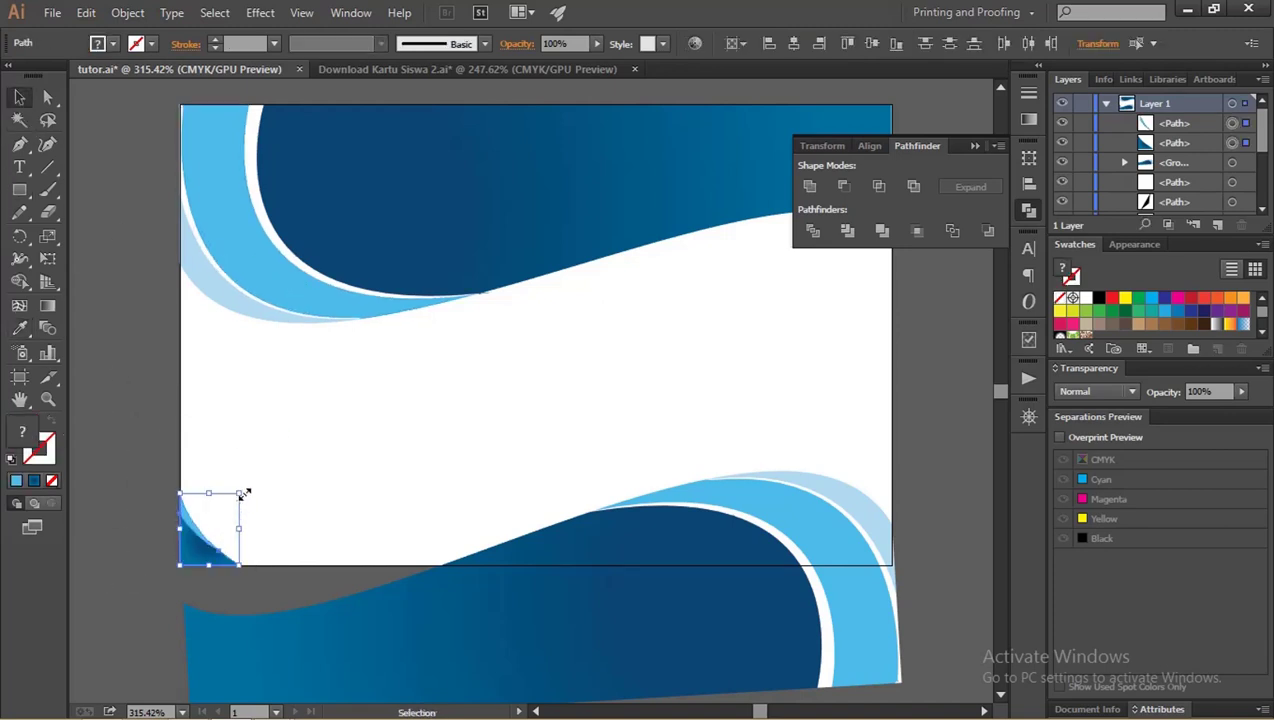
drag(240, 493, 304, 436)
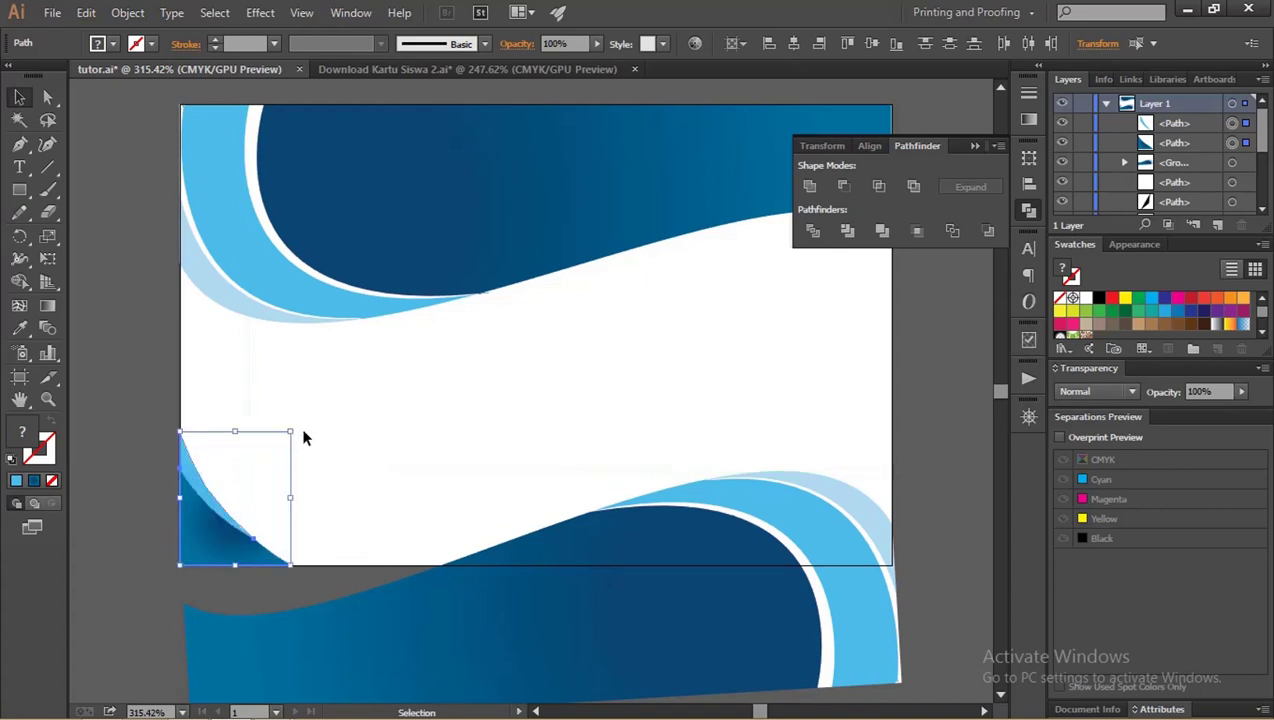
key(a)
click(171, 463)
drag(165, 458, 301, 535)
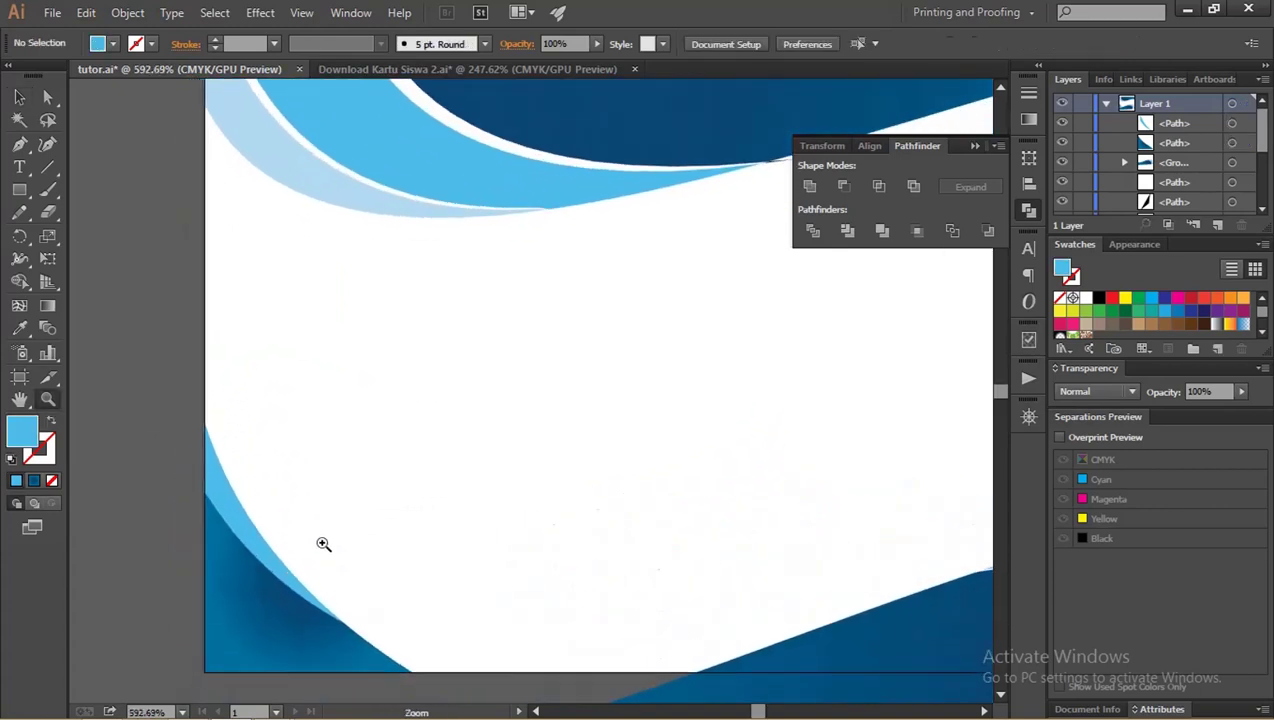
click(256, 535)
drag(229, 502, 227, 492)
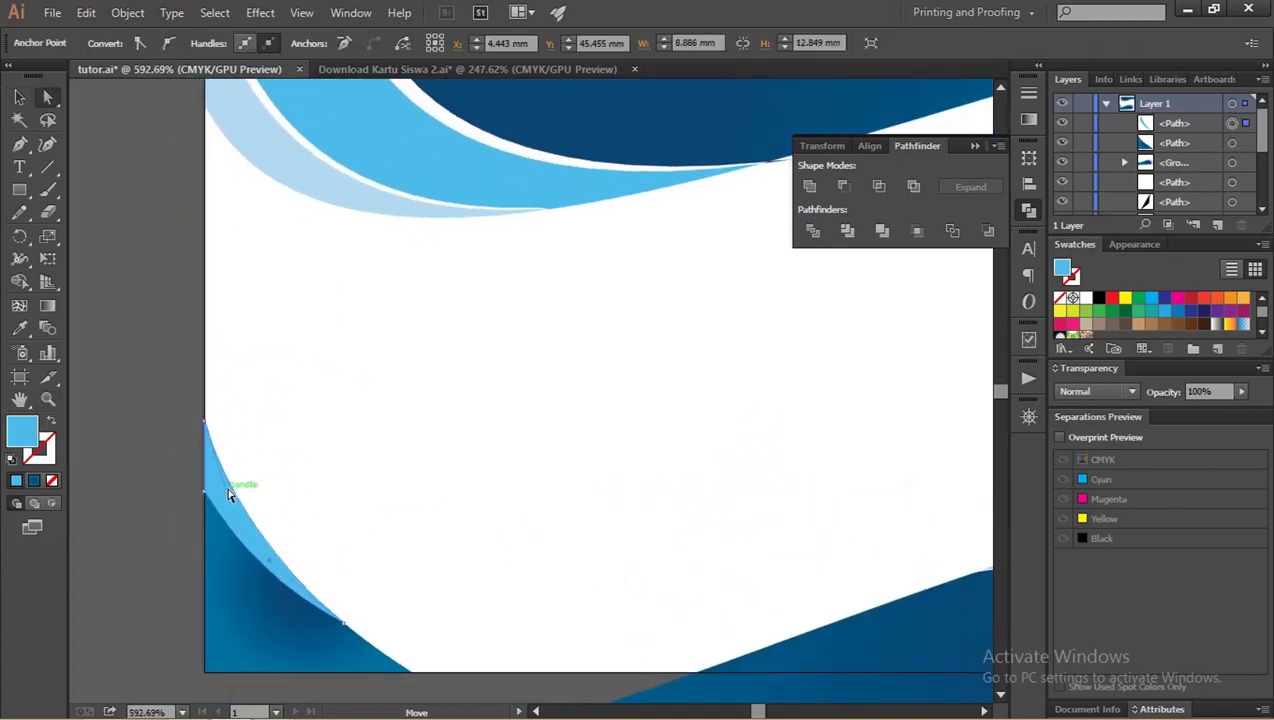
click(228, 560)
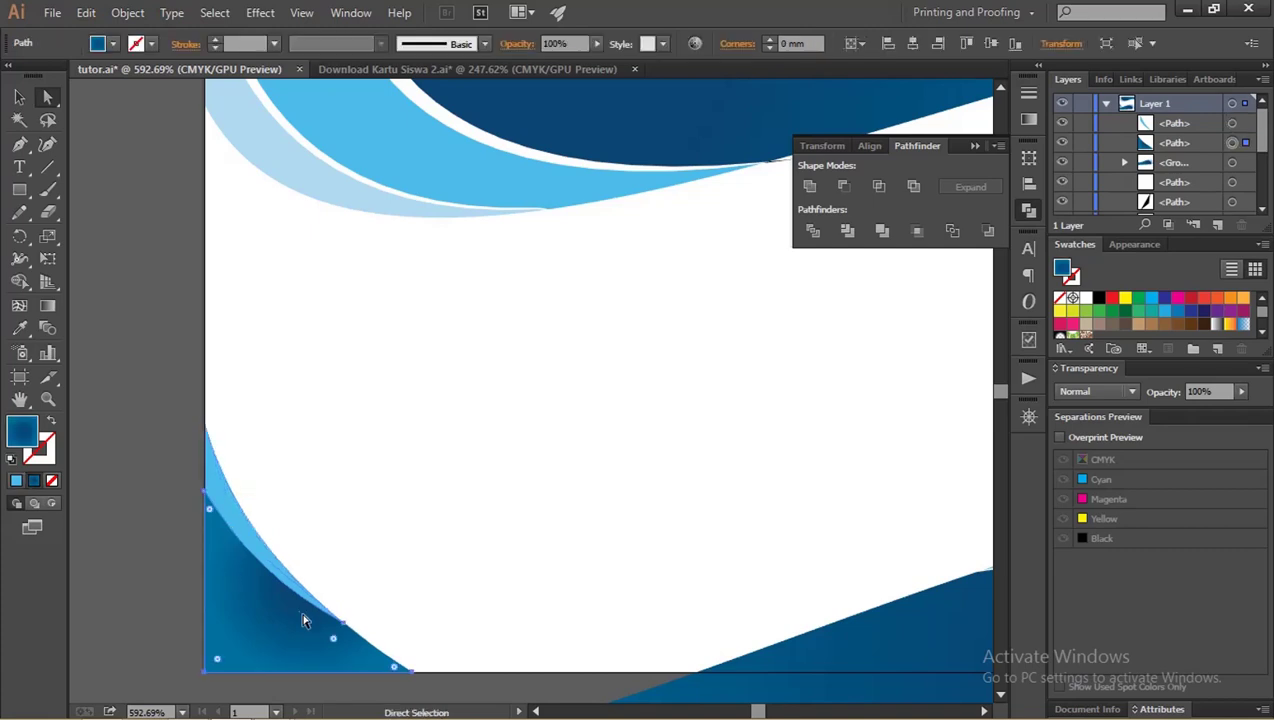
drag(336, 638, 285, 582)
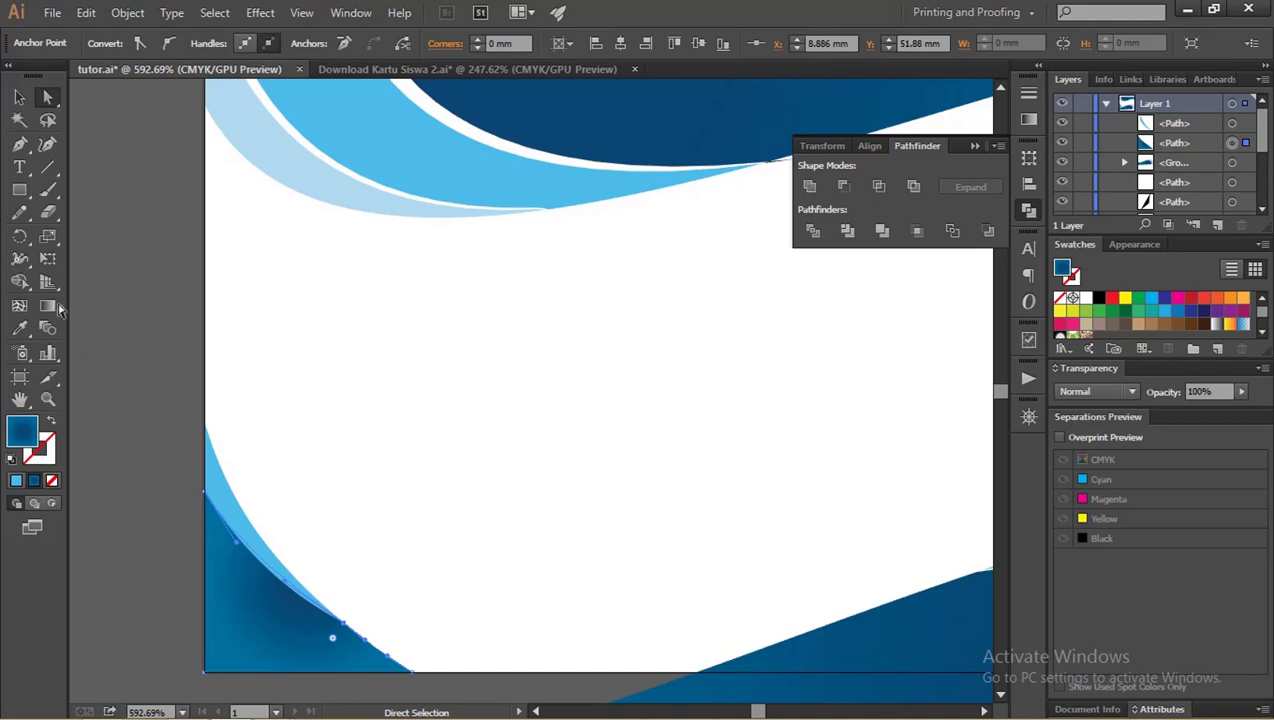
- Shrink the dark-blue corner shape slightly and zoom out to the whole card
click(19, 97)
drag(148, 364, 330, 650)
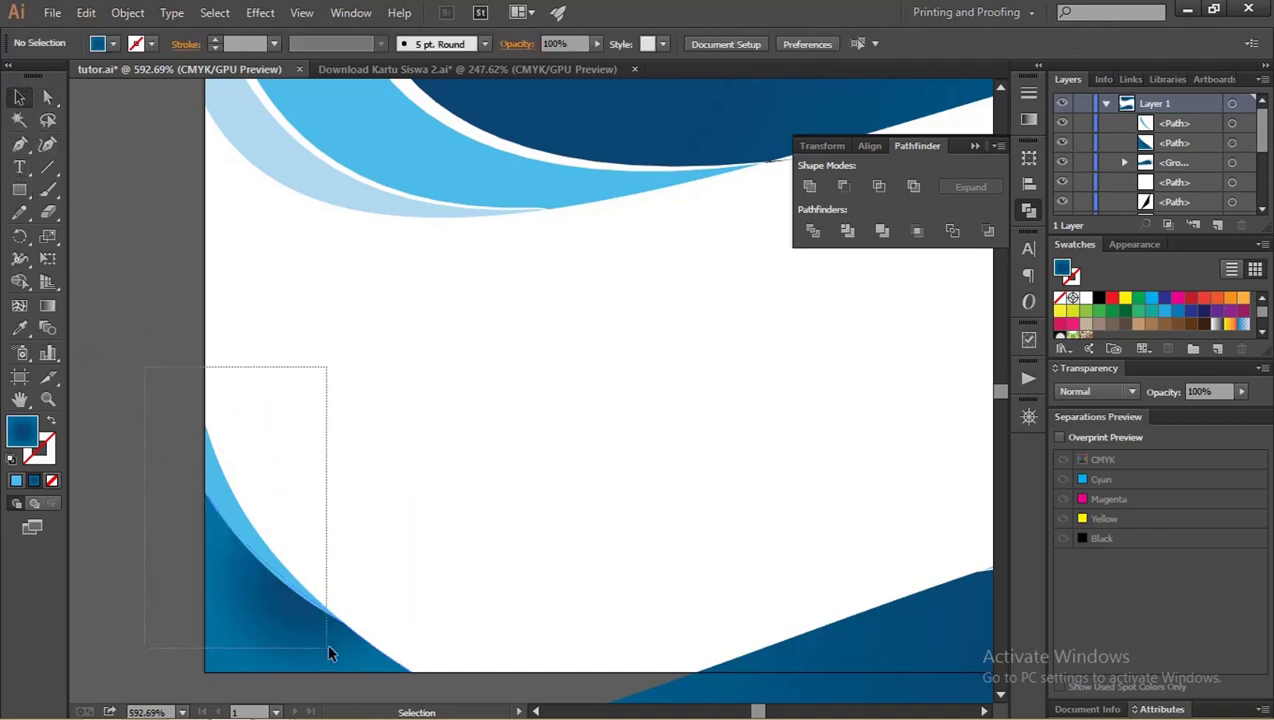
drag(414, 423, 353, 498)
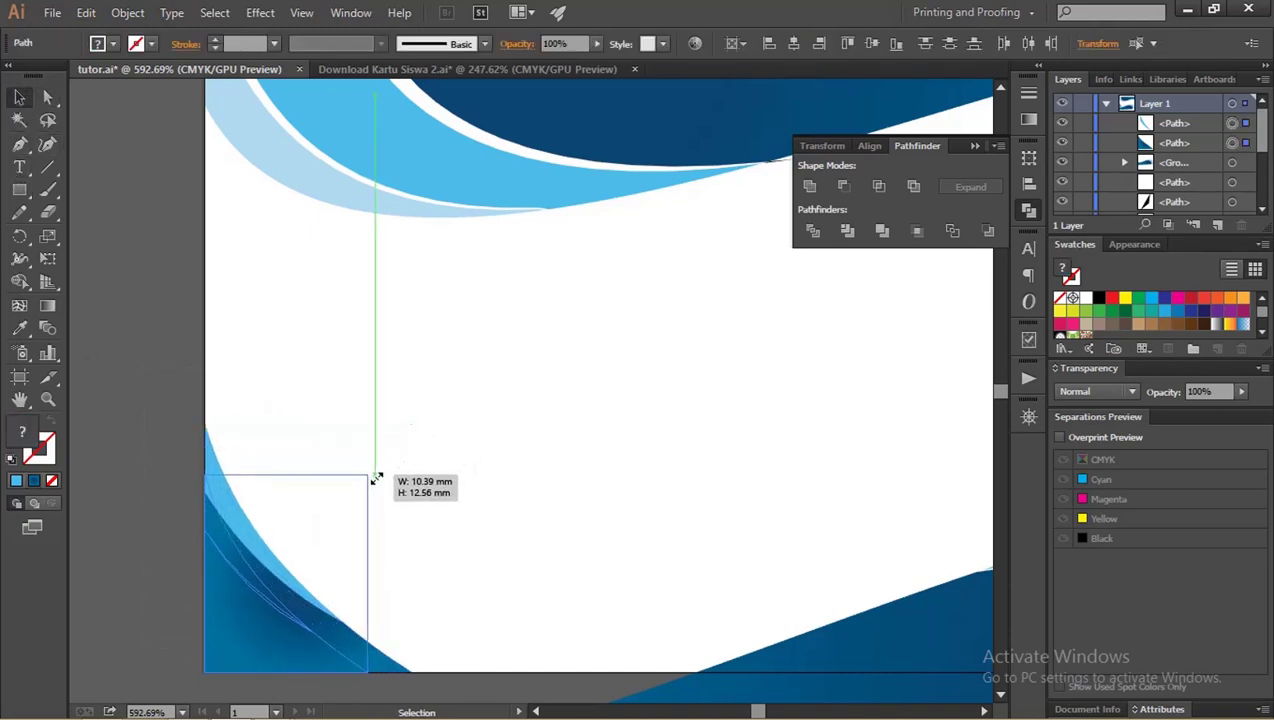
click(135, 456)
key(z)
drag(441, 450, 301, 475)
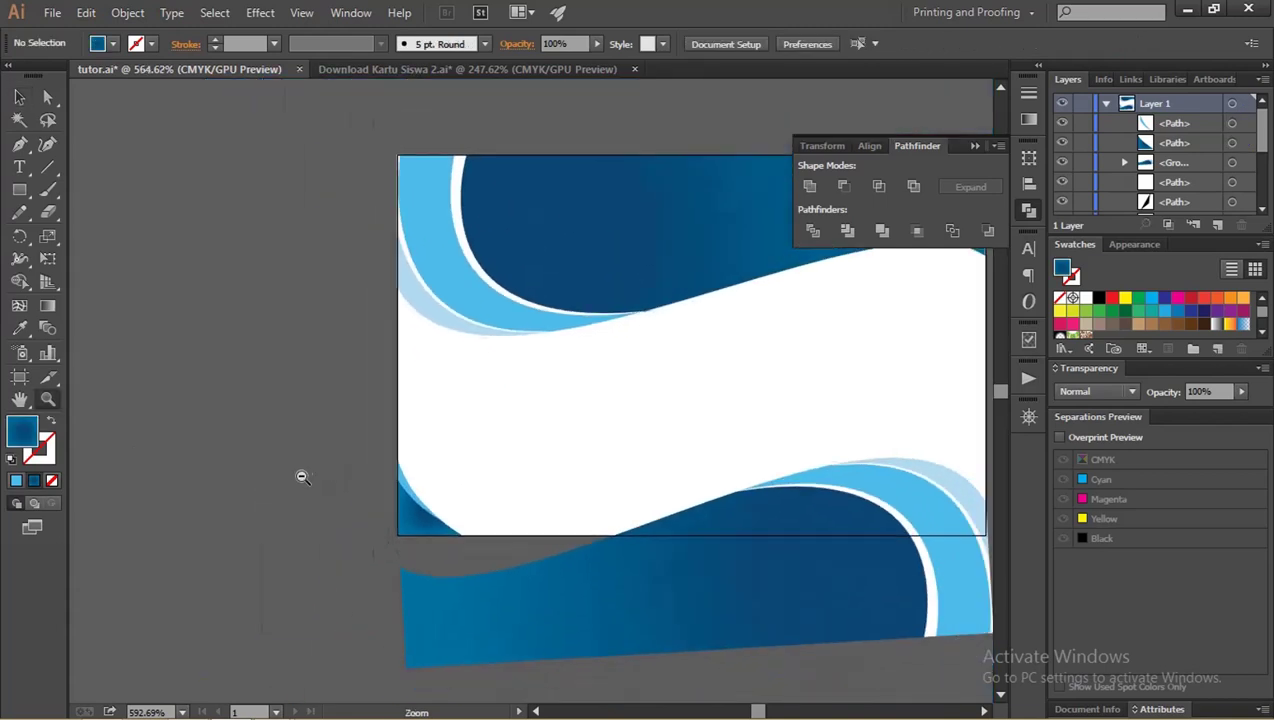
drag(603, 464, 426, 433)
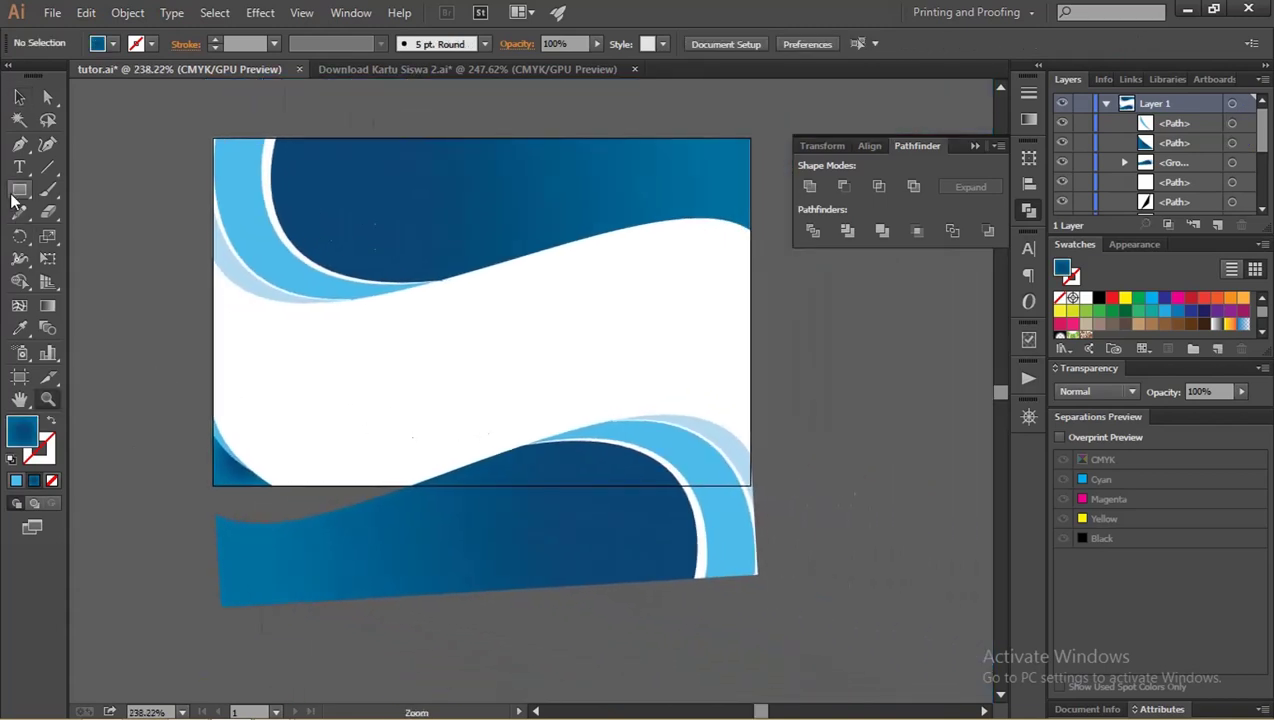
- Draw a horizontal line across the footer wave with the default black stroke
click(47, 167)
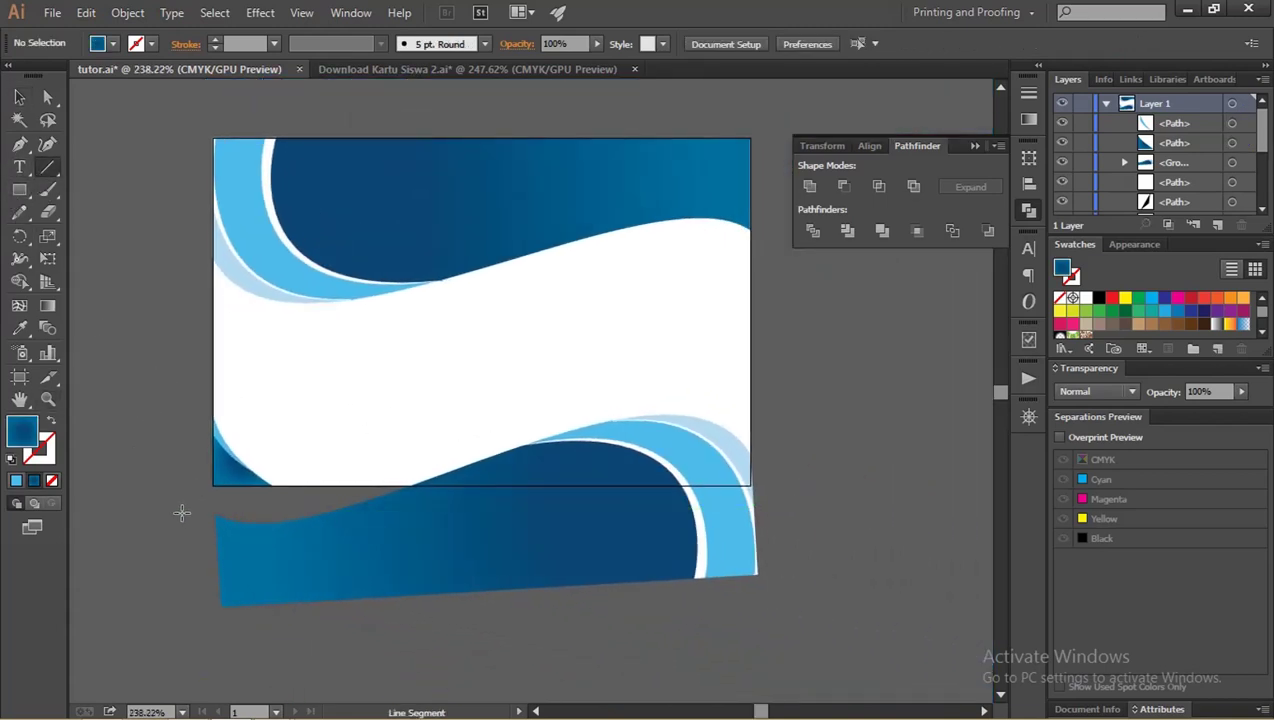
drag(180, 507, 804, 503)
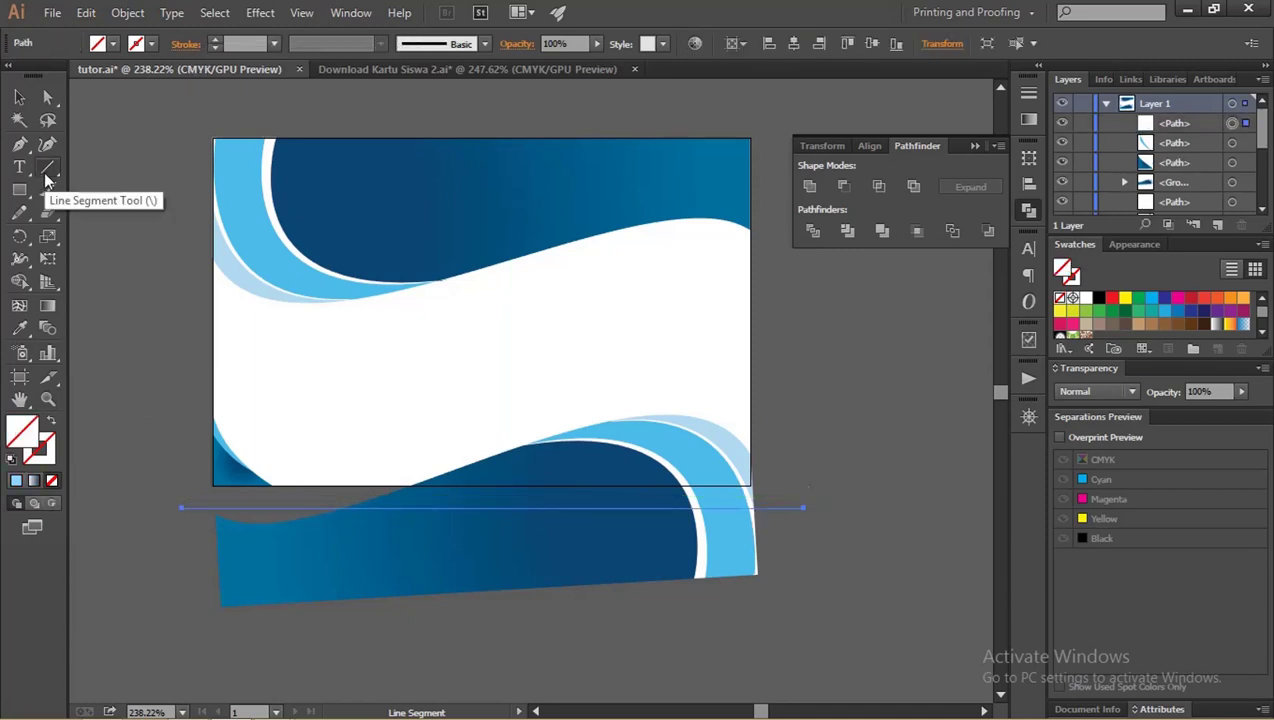
key(d)
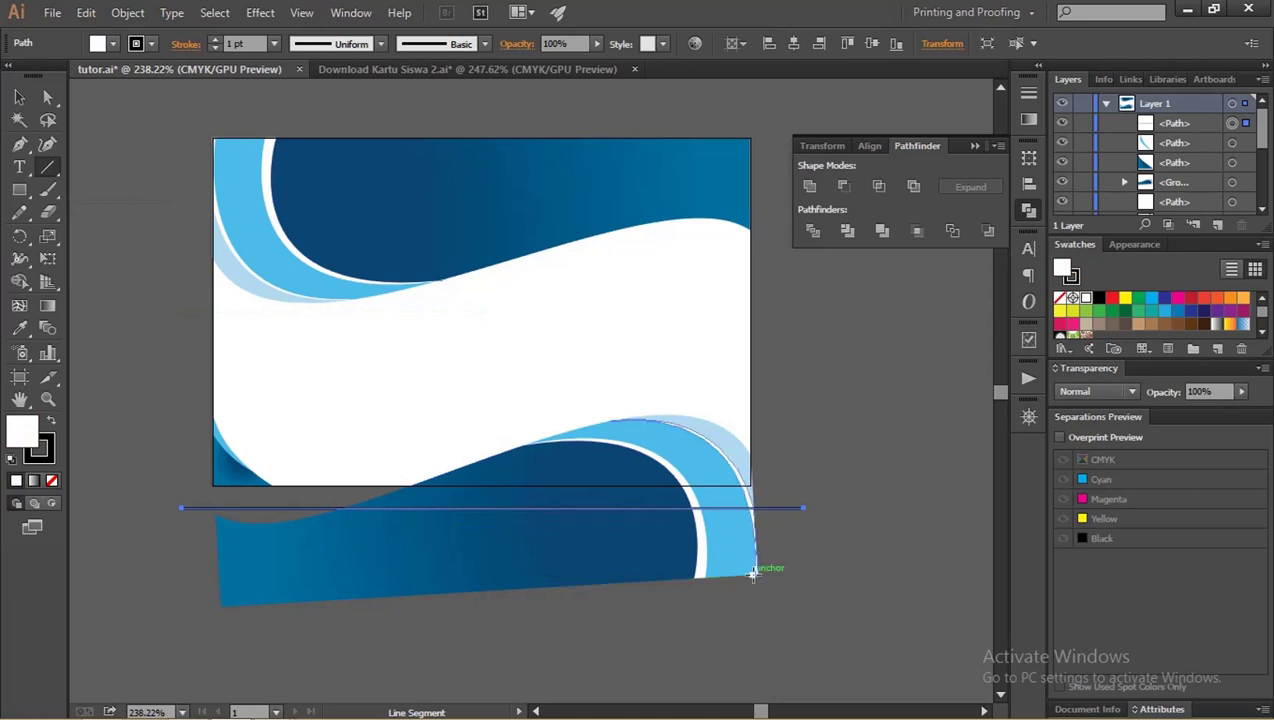
key(v)
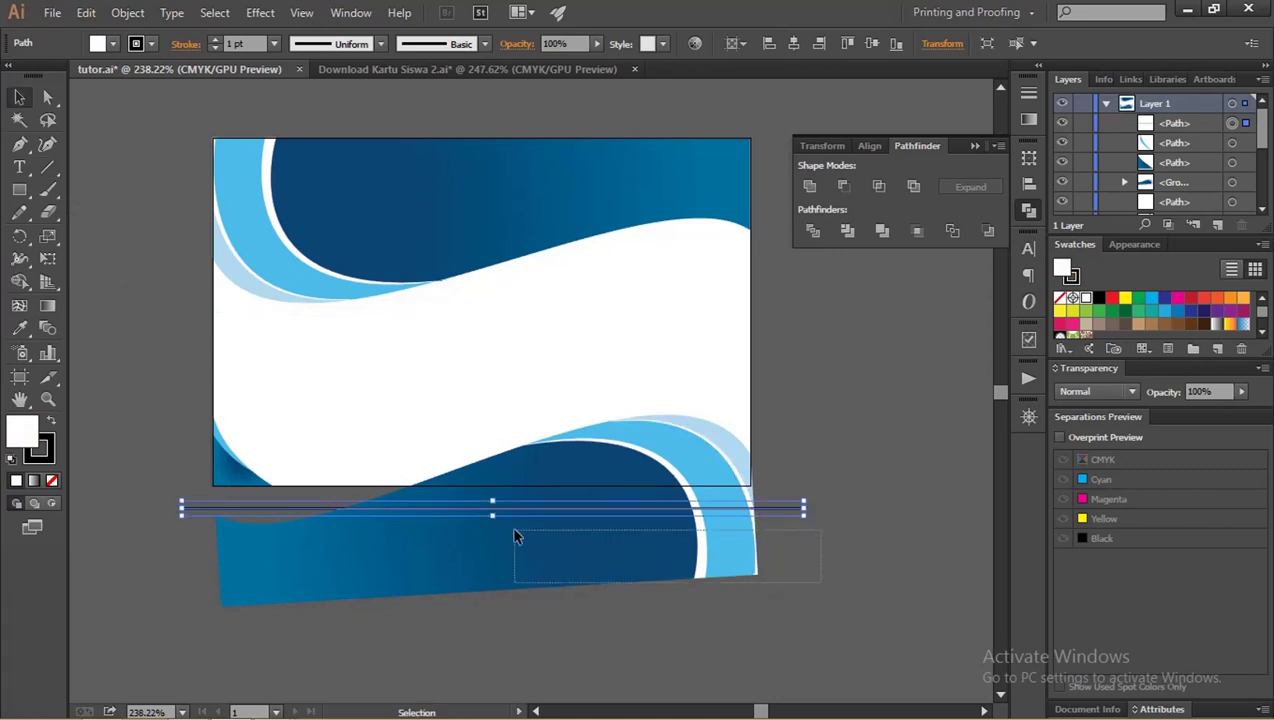
- Reposition and slightly rotate the footer wave group into place
drag(611, 482, 616, 431)
drag(748, 381, 803, 358)
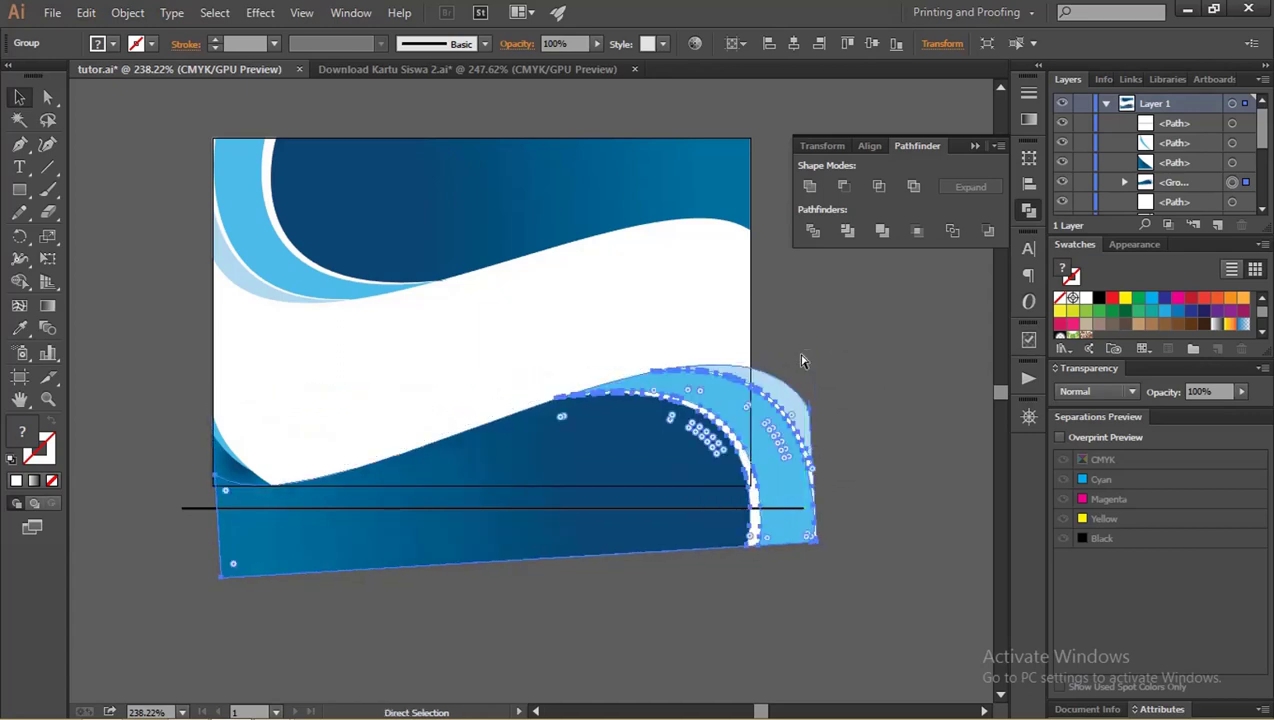
key(ctrl+z)
drag(638, 459, 647, 454)
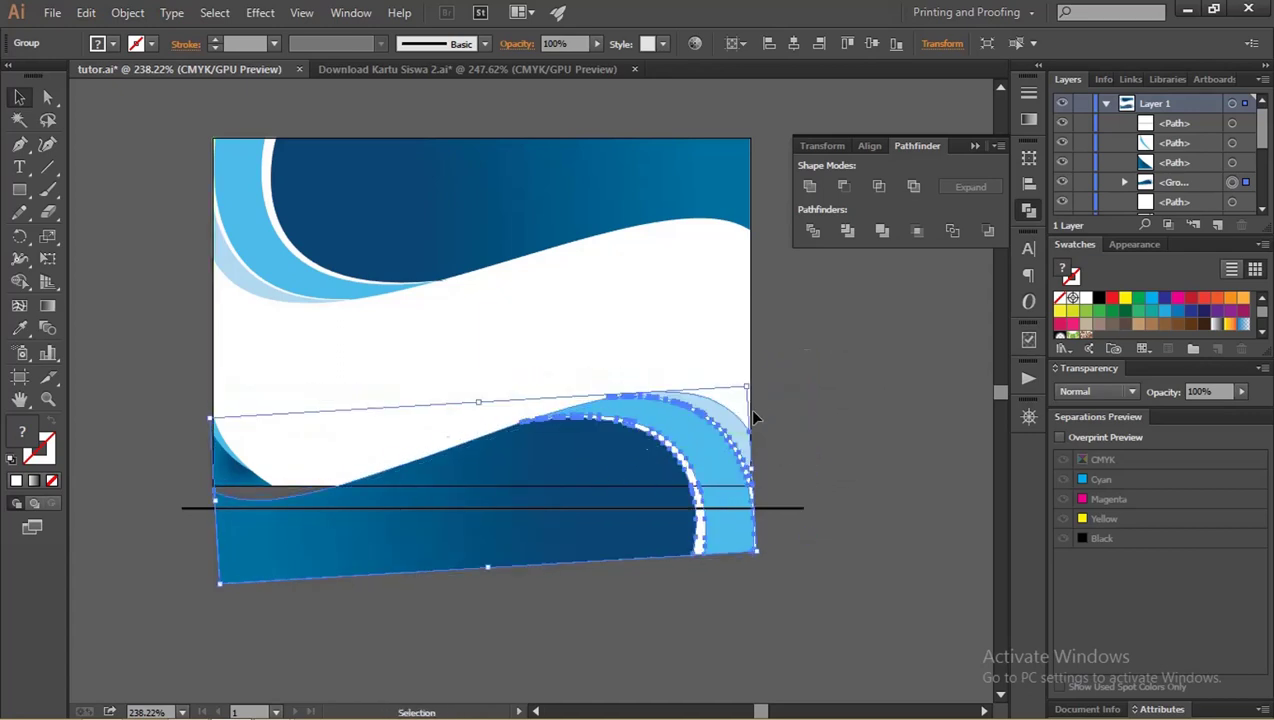
drag(755, 380, 739, 356)
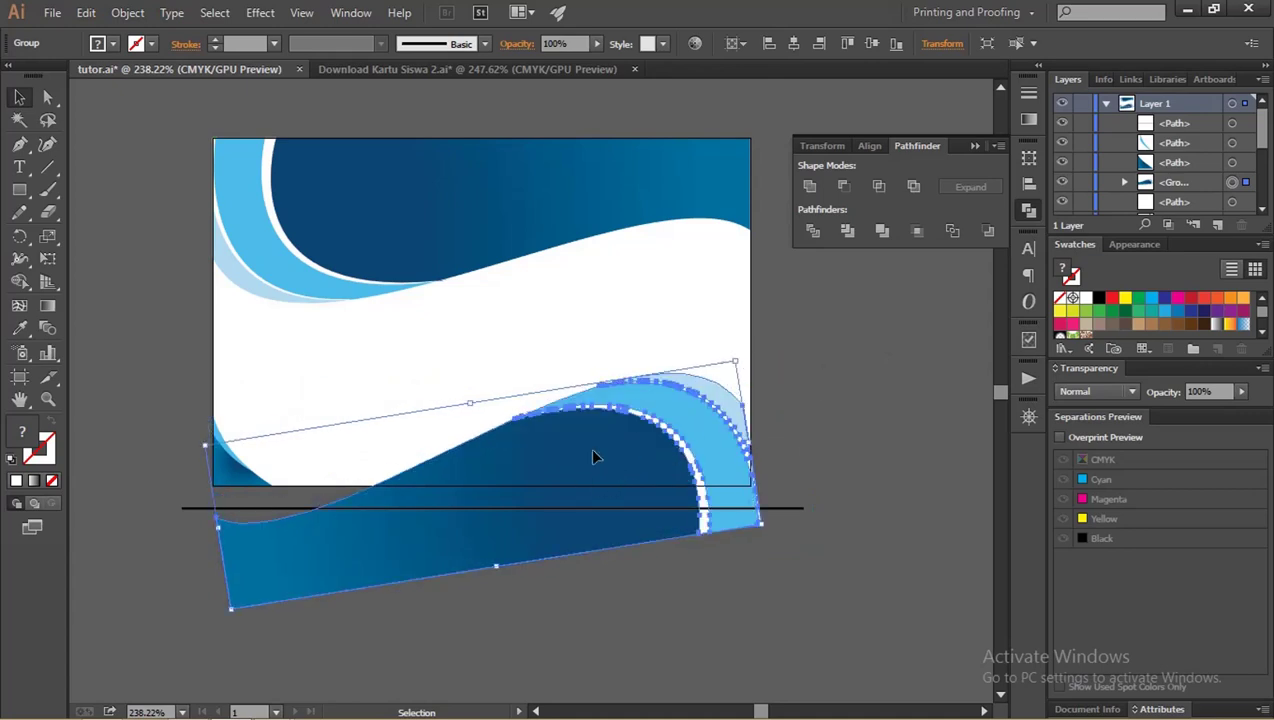
drag(593, 457, 601, 469)
drag(600, 473, 602, 470)
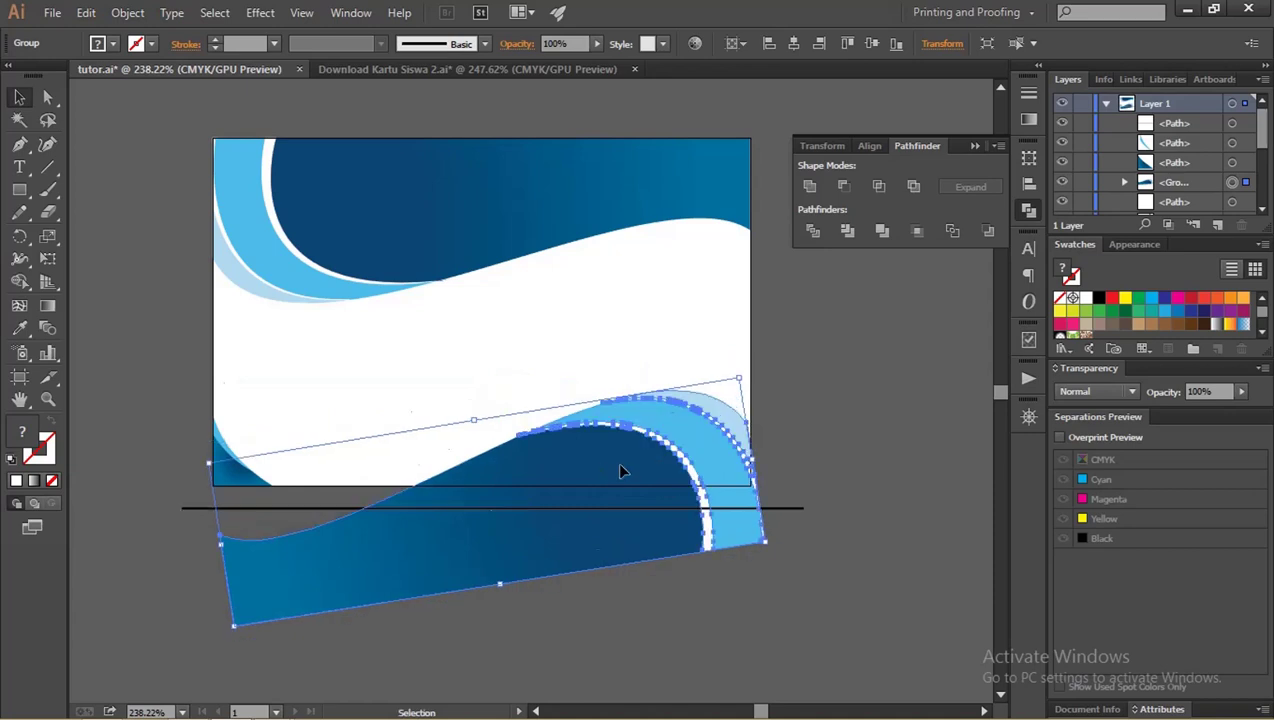
drag(647, 429, 655, 432)
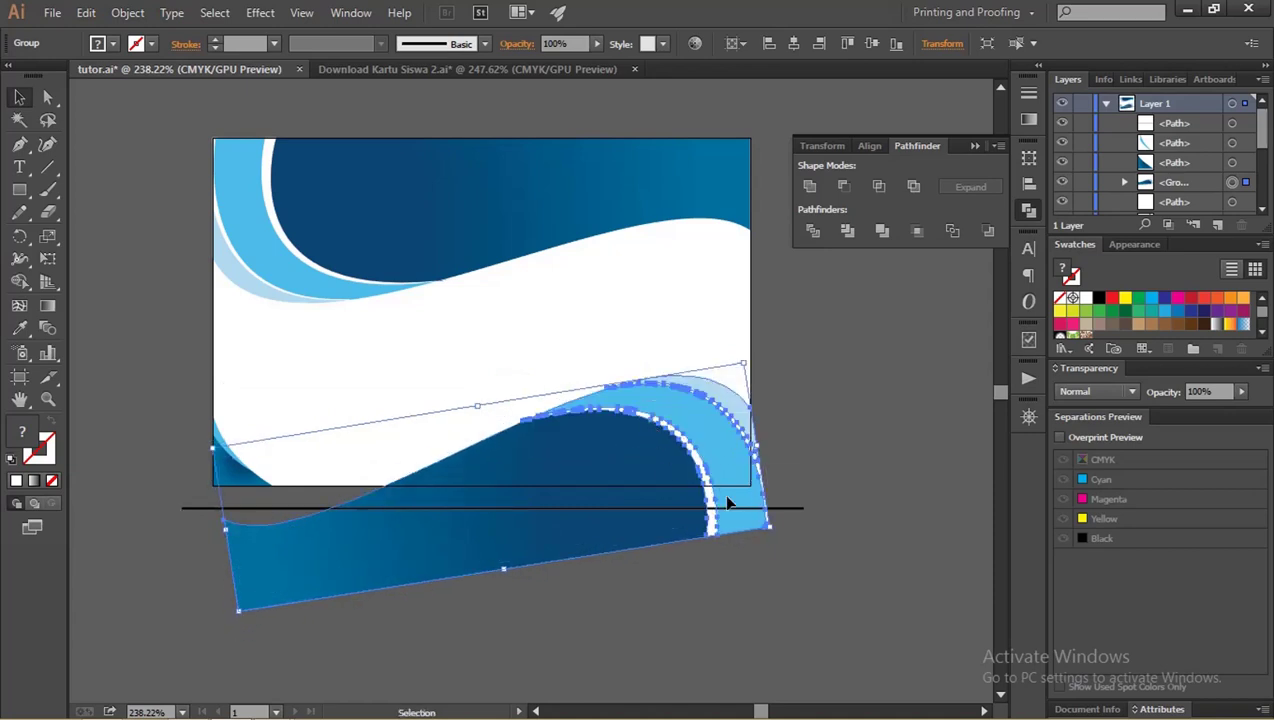
click(836, 440)
- Align the line to the artboard bottom, divide the wave with it, and delete the piece below
click(800, 508)
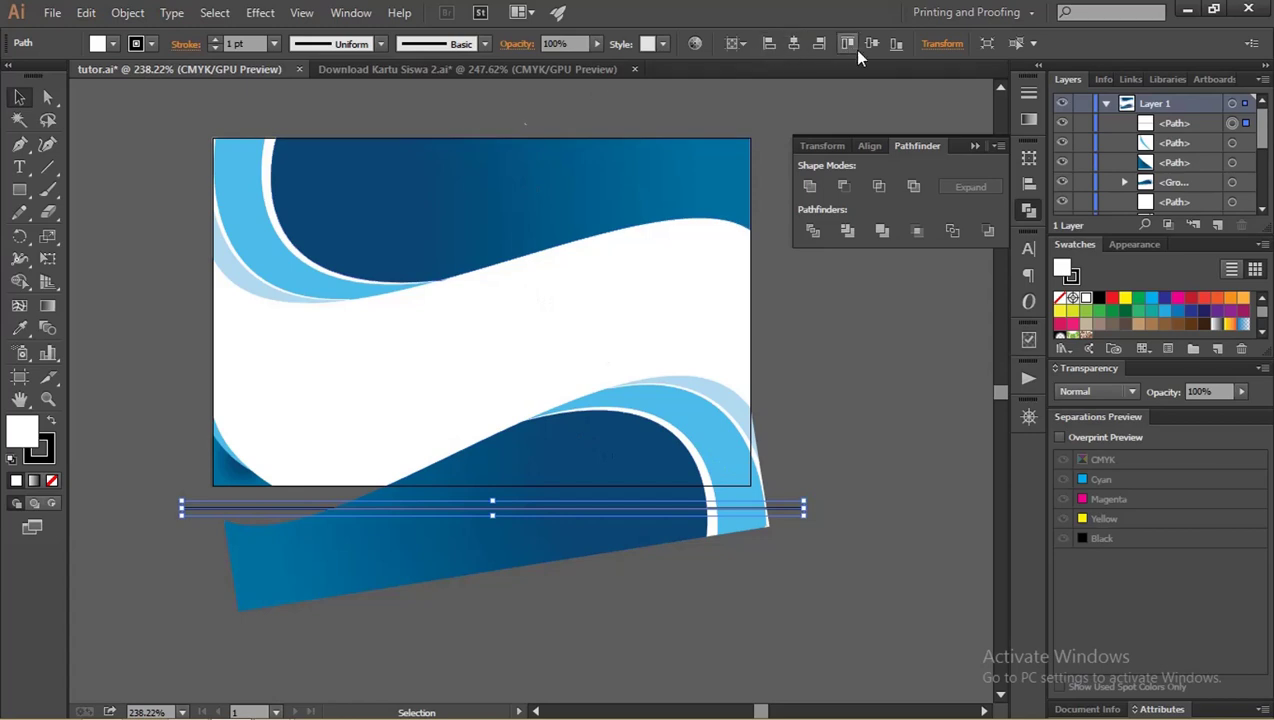
click(895, 45)
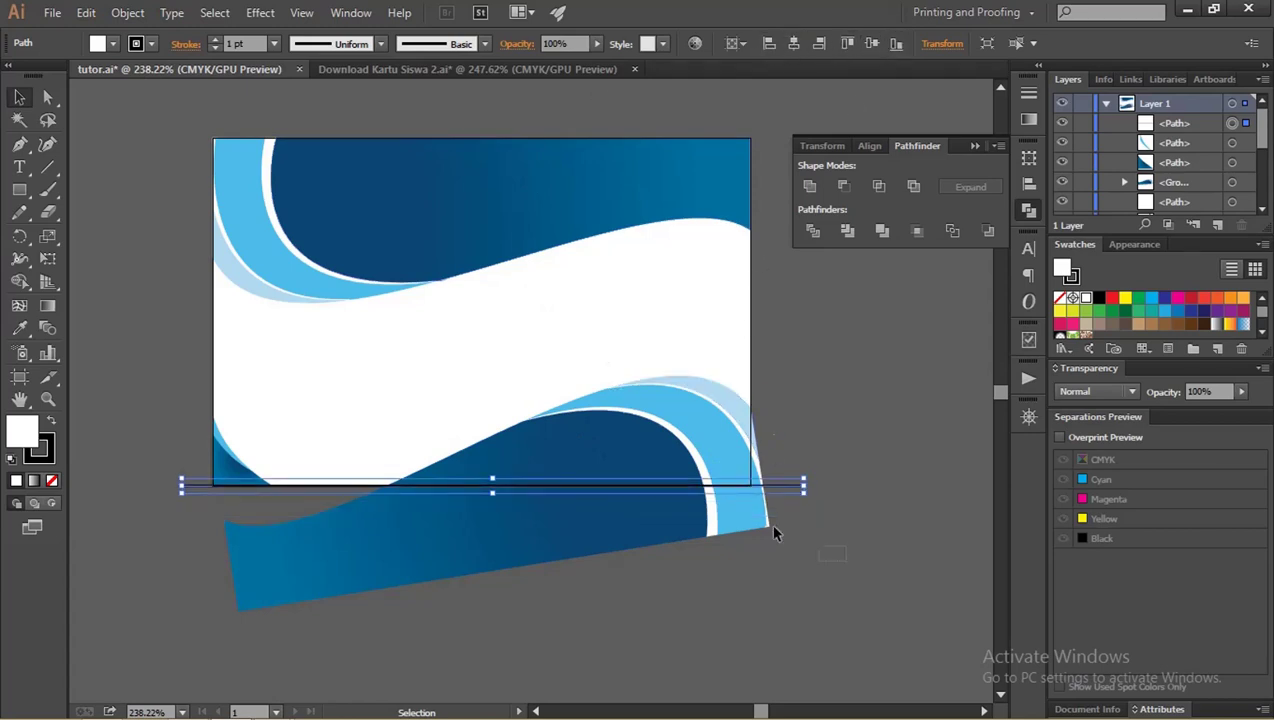
shift+click(762, 462)
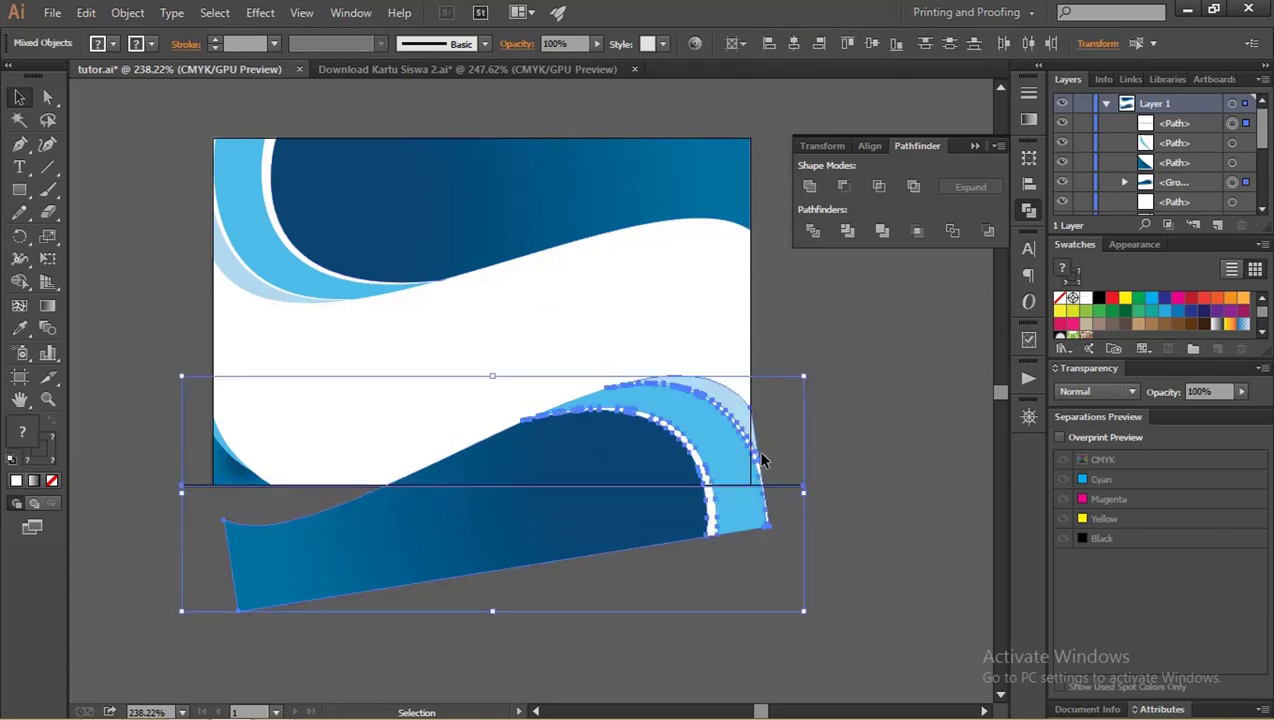
click(813, 232)
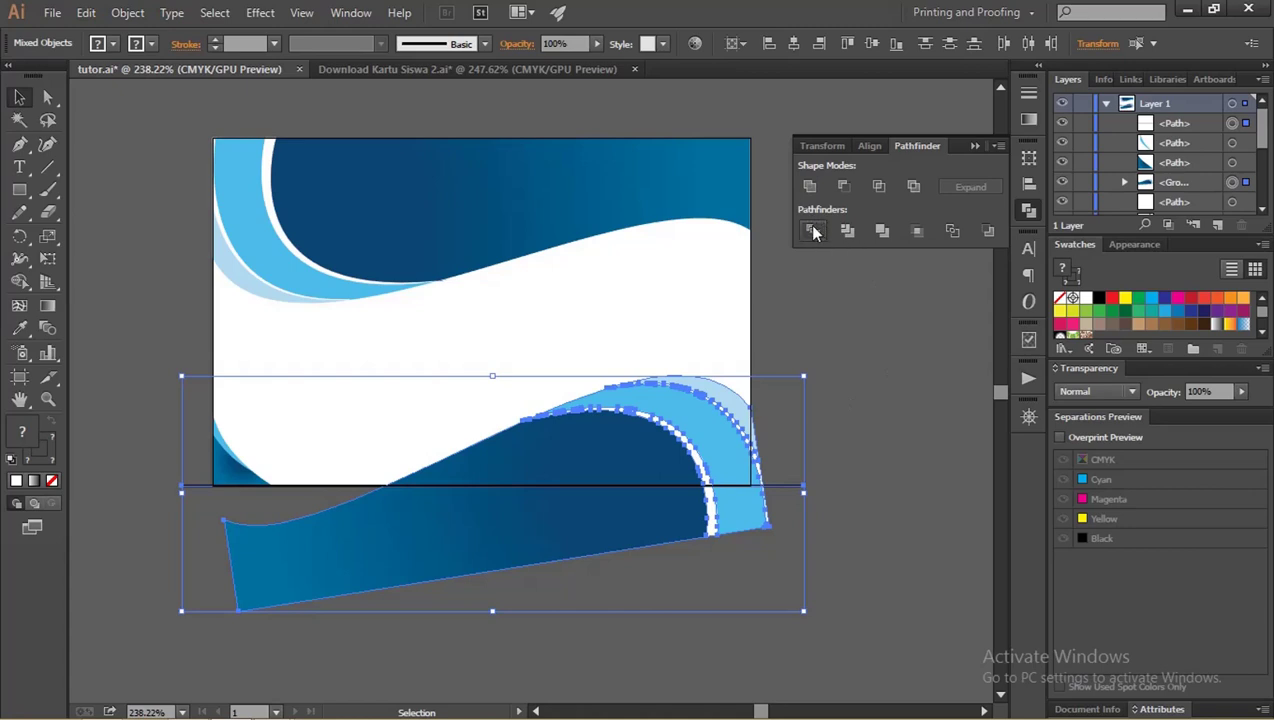
right_click(655, 420)
click(712, 522)
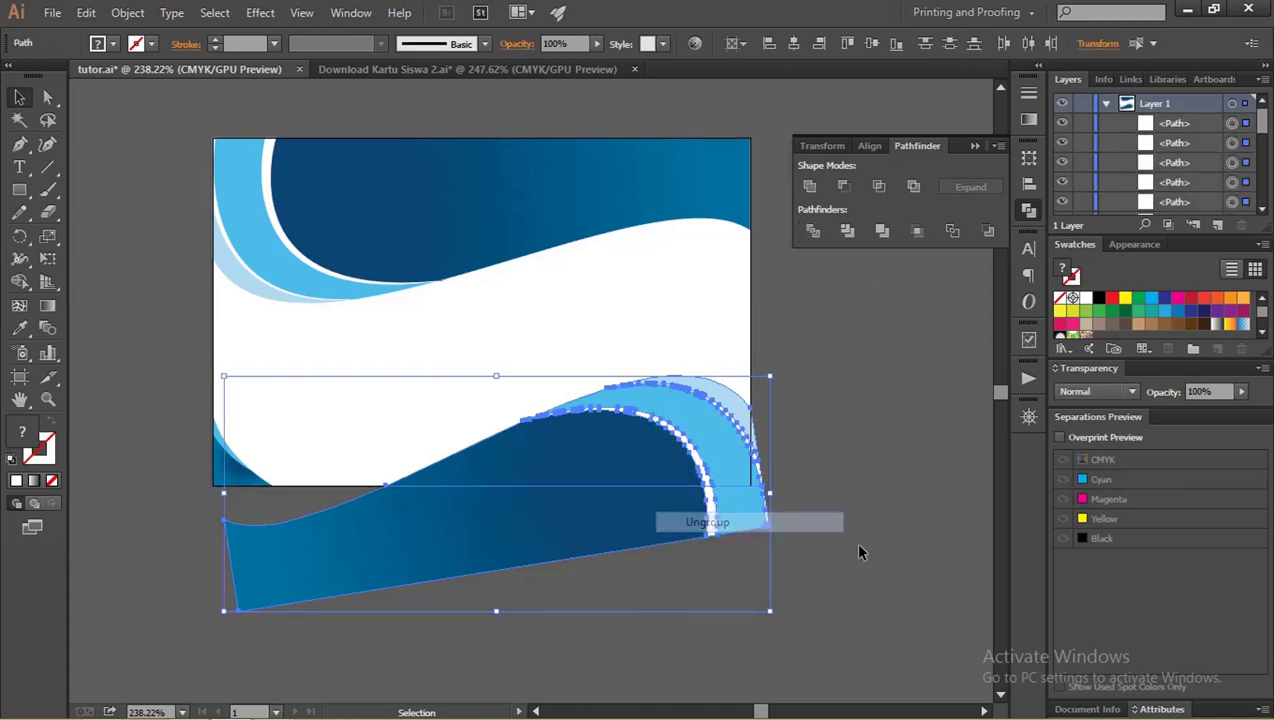
click(830, 535)
click(352, 514)
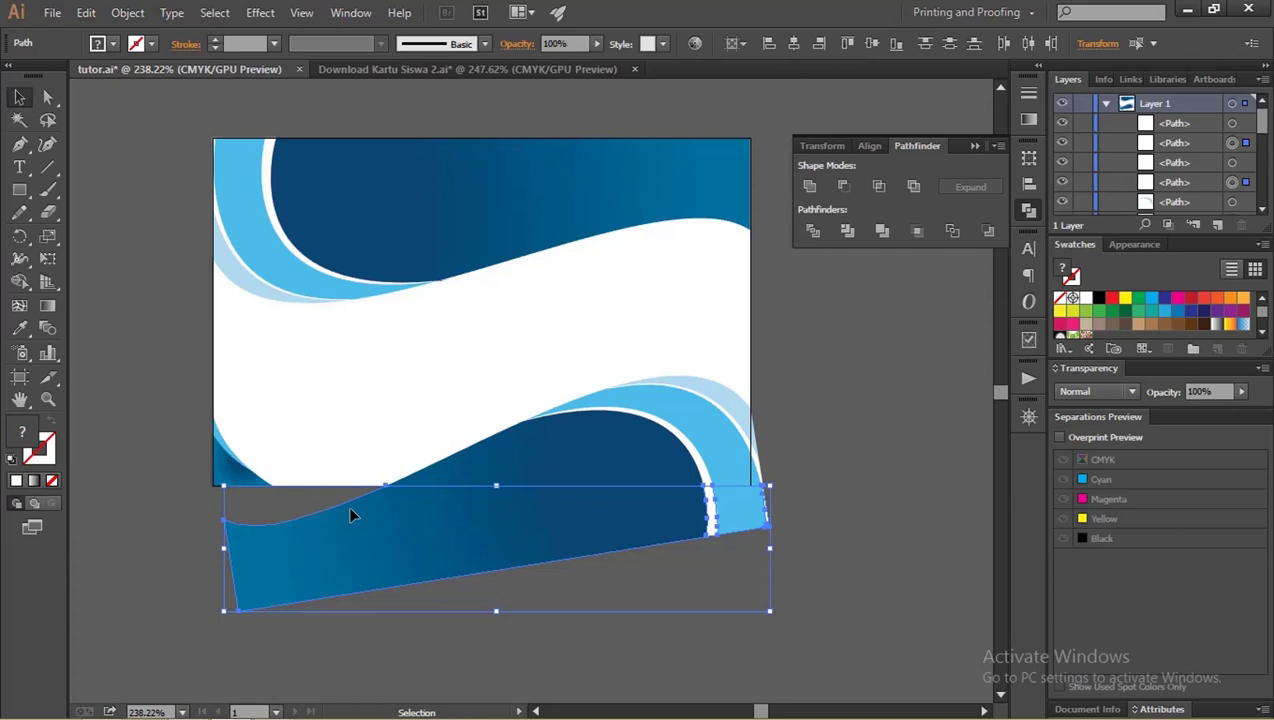
key(Delete)
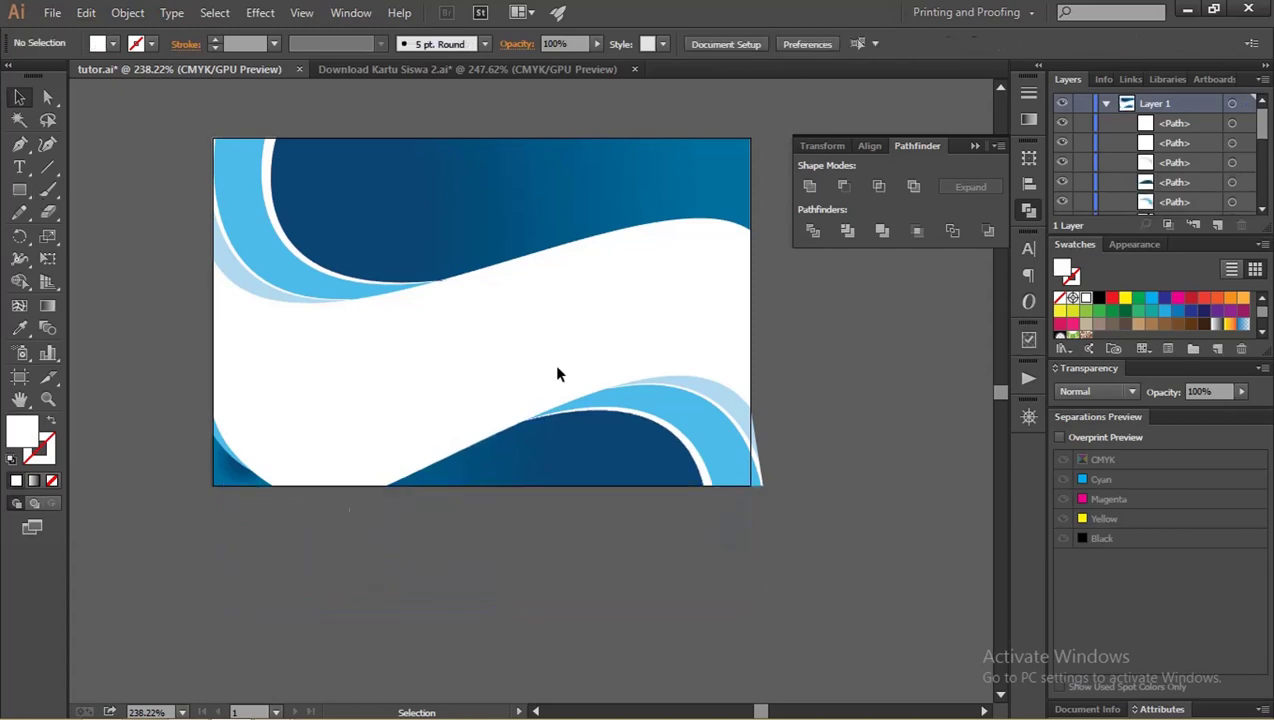
- Draw a vertical line with default stroke aligned to the artboard's right edge
click(47, 167)
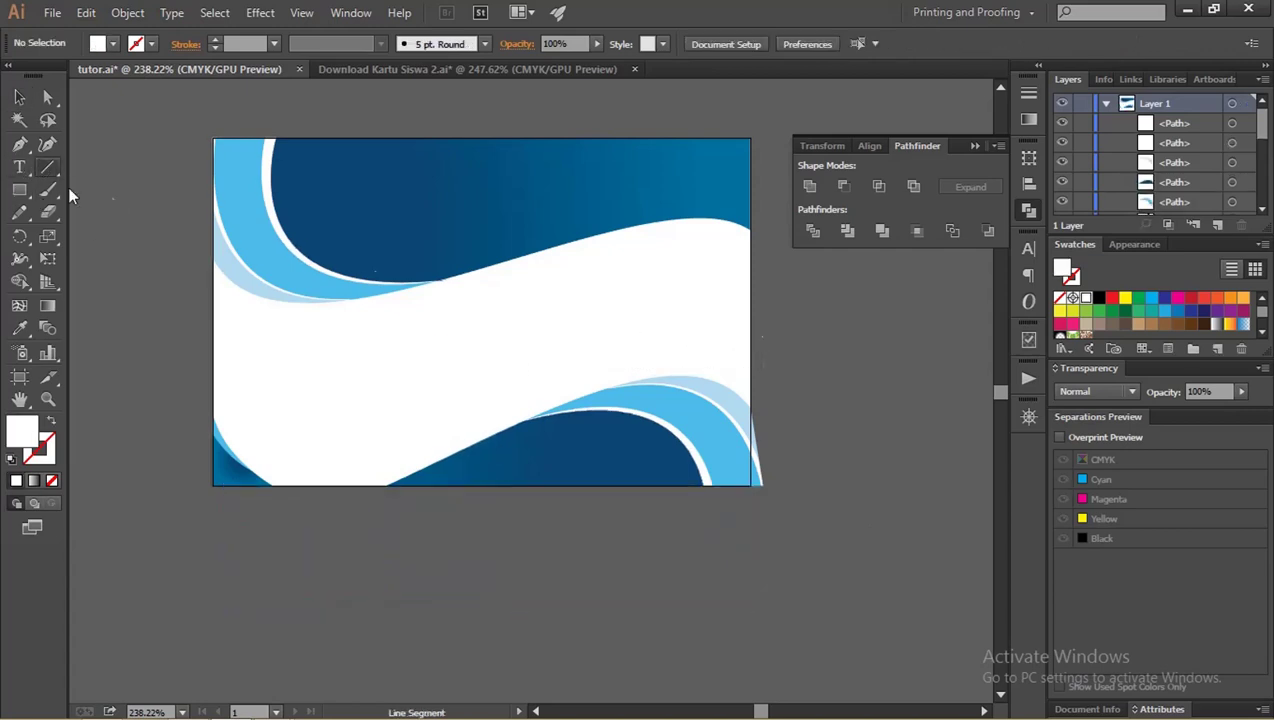
drag(775, 308, 775, 540)
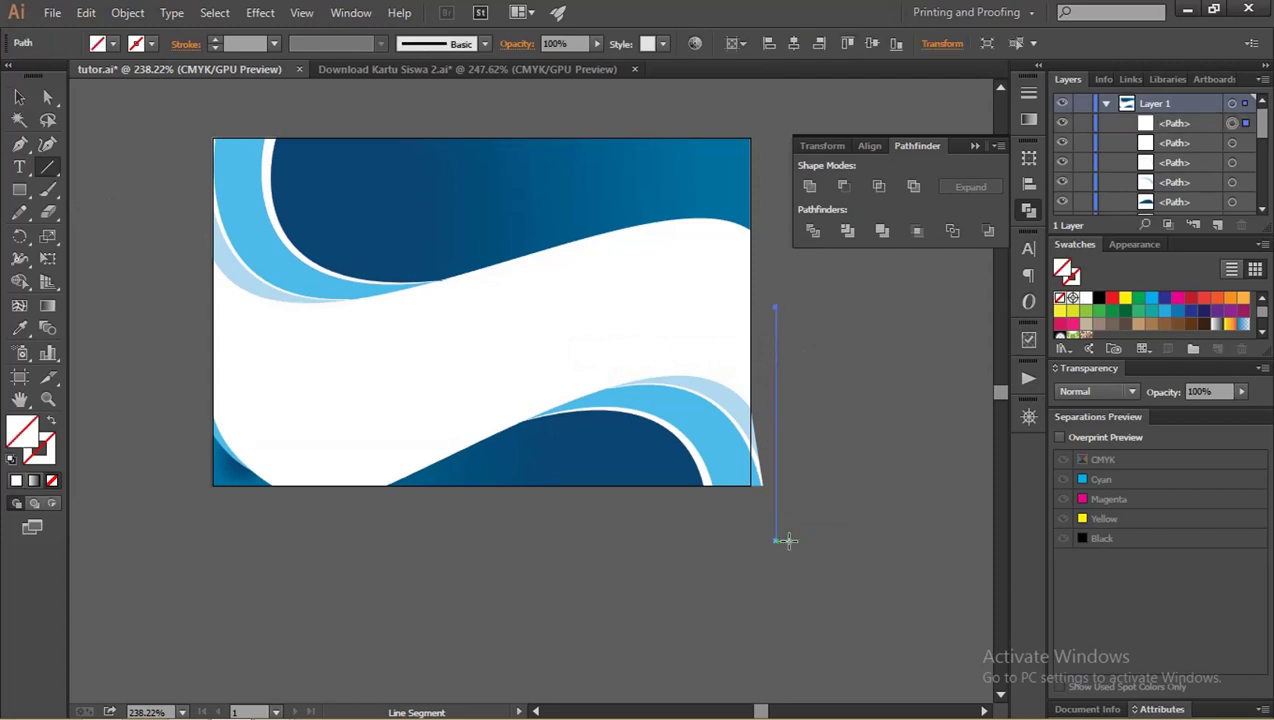
key(d)
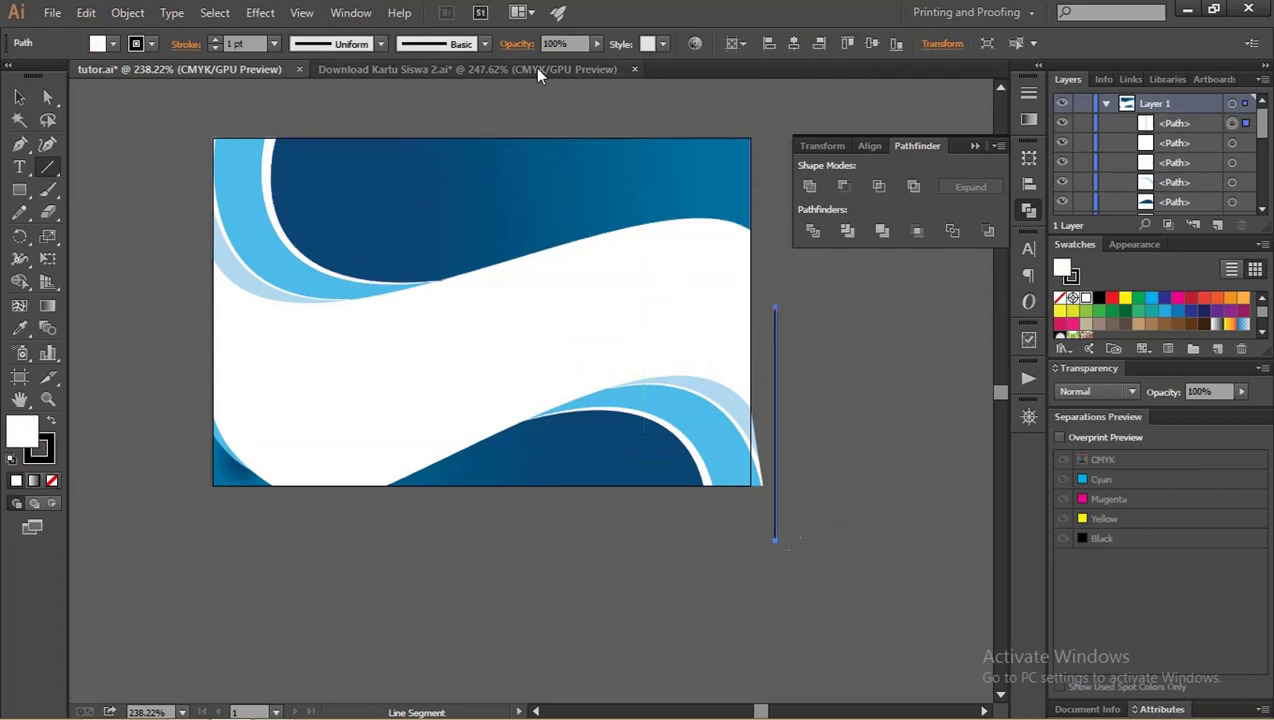
click(818, 43)
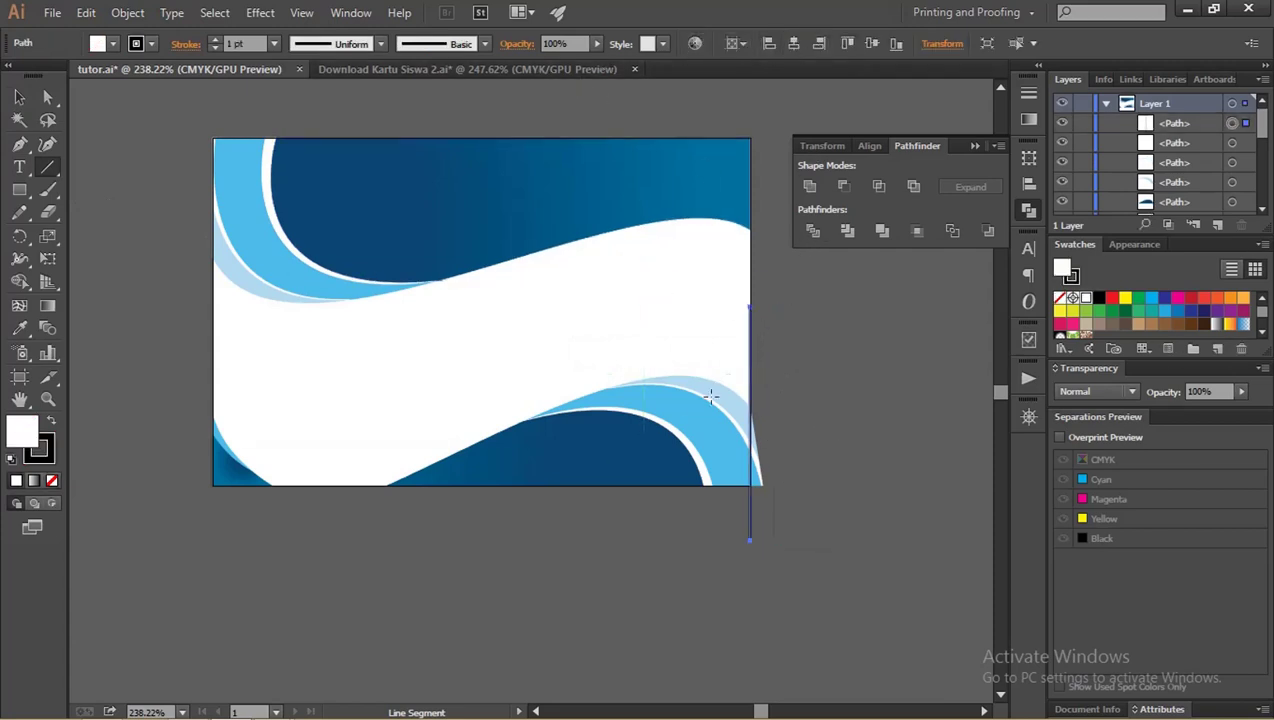
ctrl+click(648, 458)
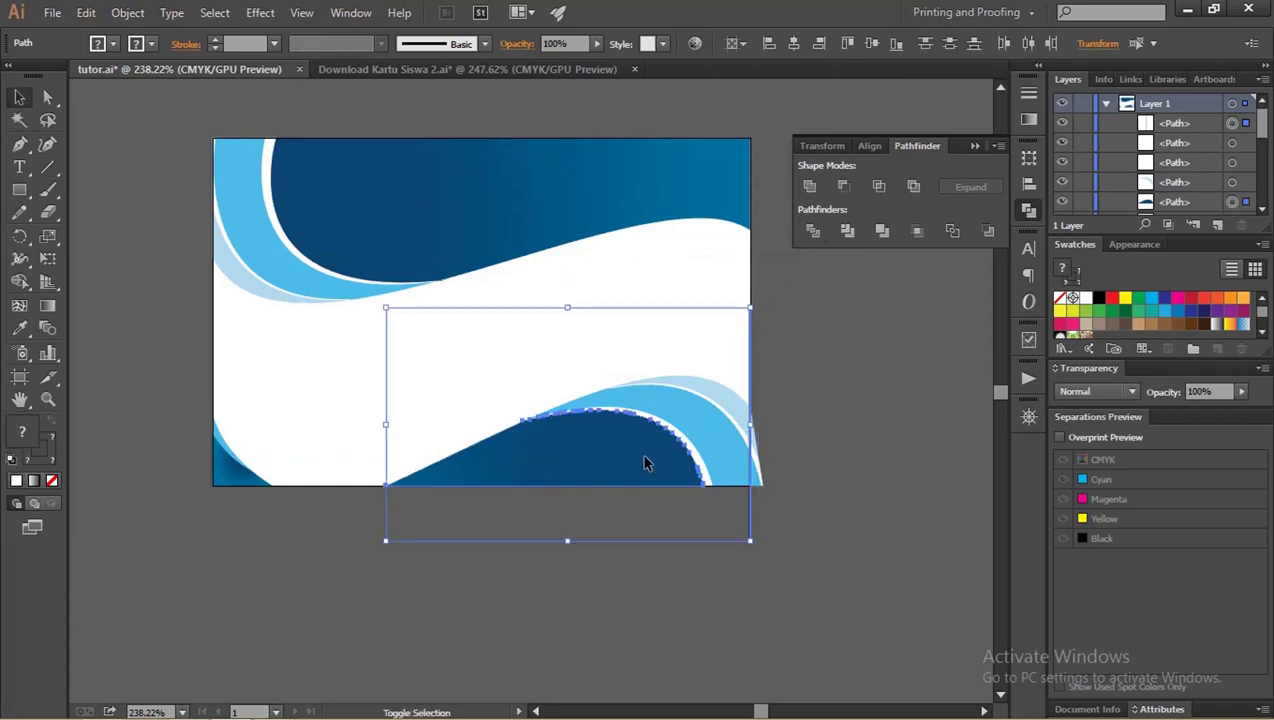
key(v)
- Divide the lower wave along the vertical line, ungroup, and delete the outside sliver
click(778, 468)
click(751, 479)
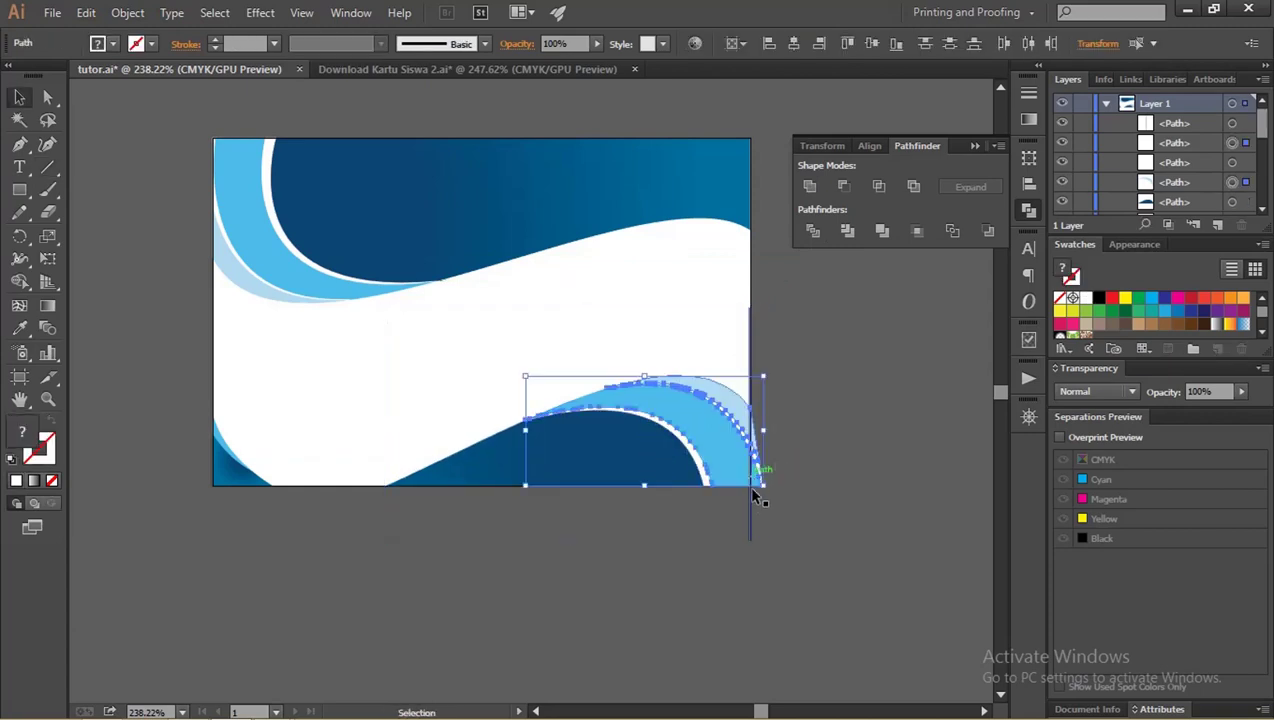
shift+click(750, 520)
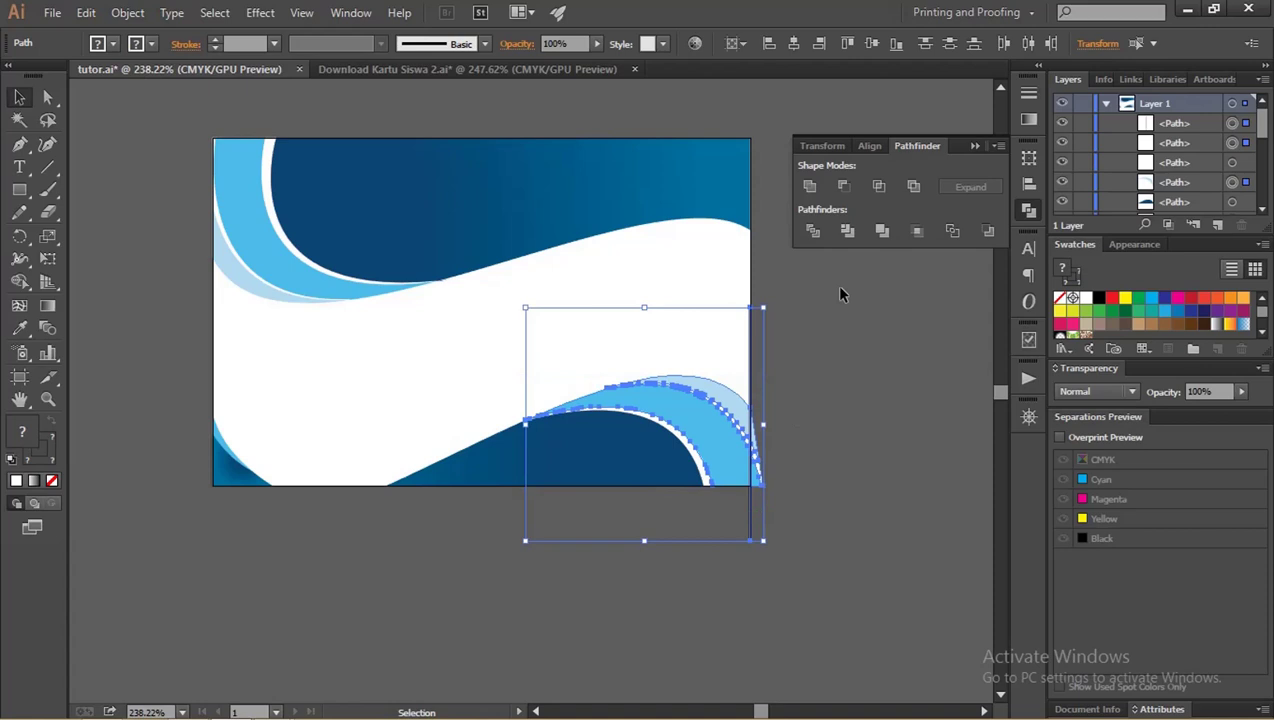
click(814, 231)
right_click(736, 452)
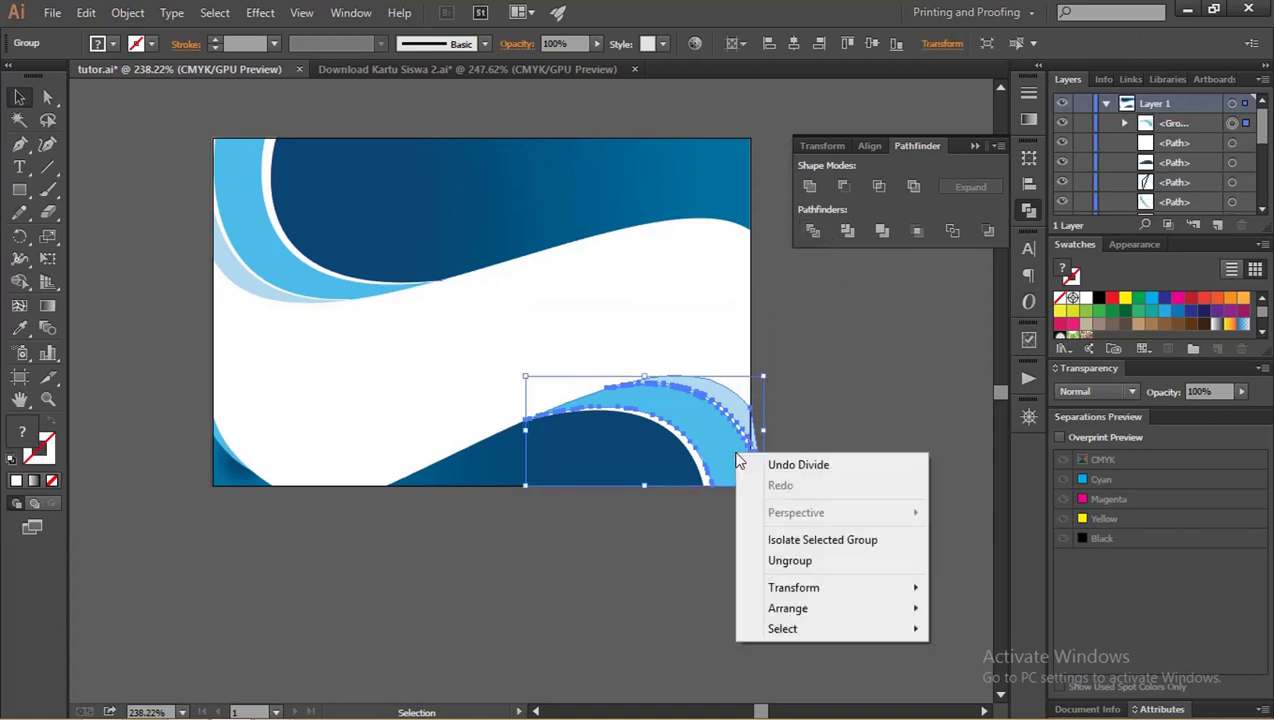
click(778, 562)
click(757, 422)
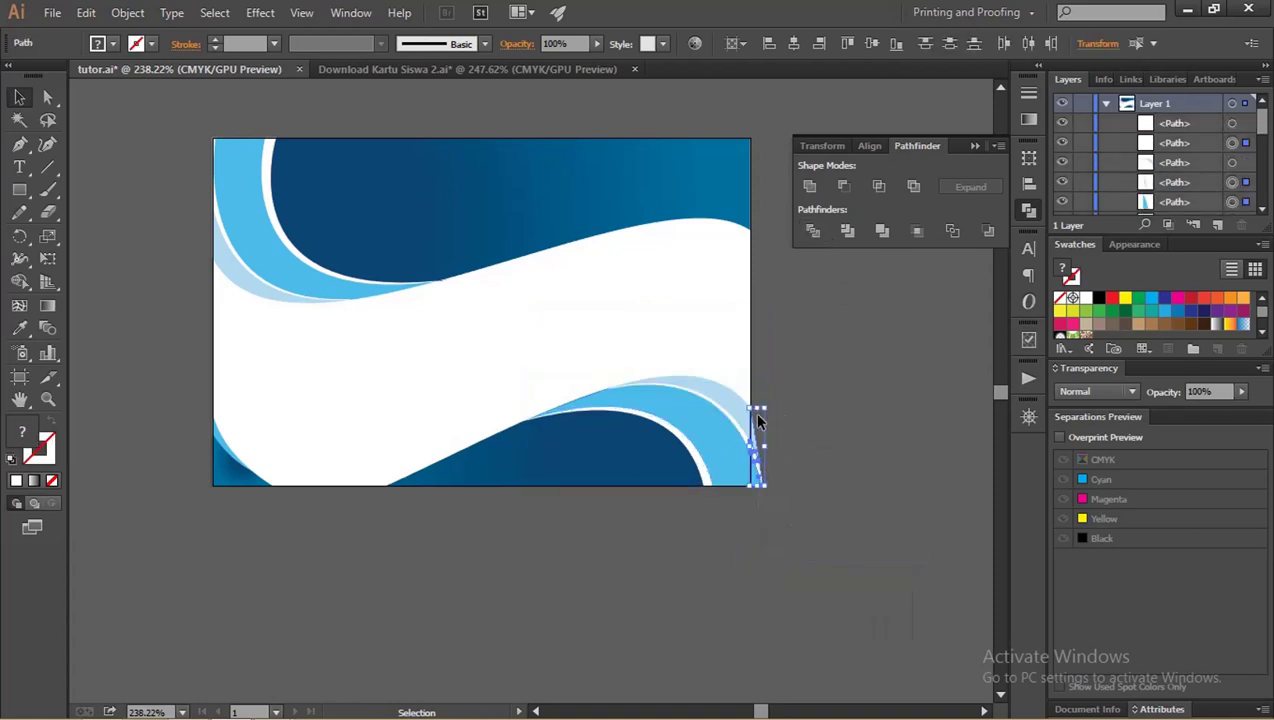
key(Delete)
- Duplicate Artboard 1 as a second artboard from the Artboards panel
key(z)
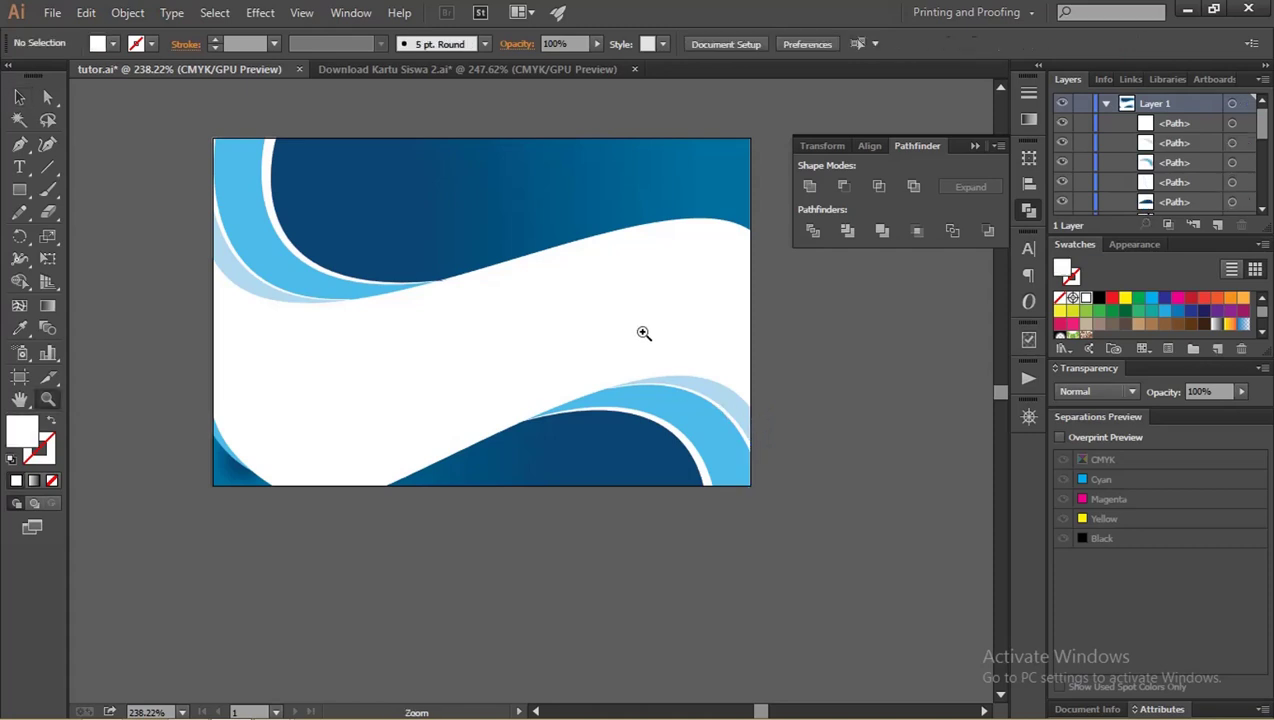
alt+click(638, 333)
mouse_move(604, 345)
mouse_down()
mouse_move(557, 324)
mouse_move(549, 336)
mouse_up()
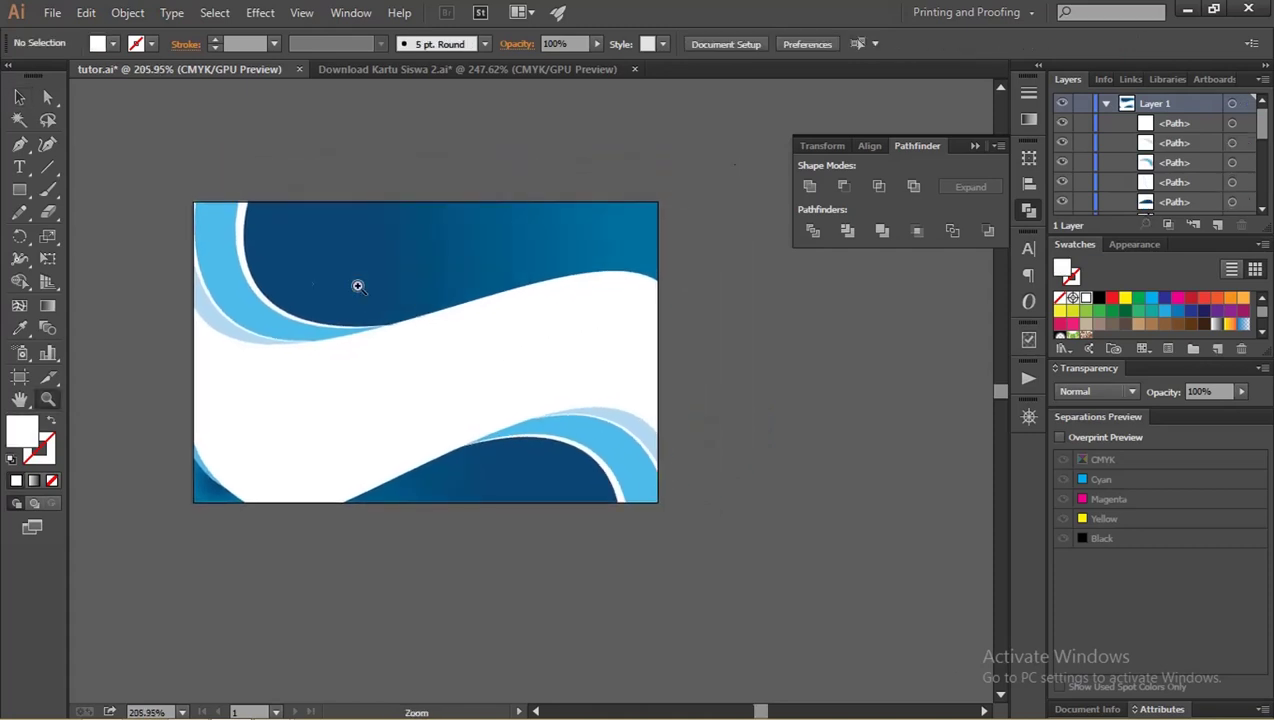
alt+click(359, 298)
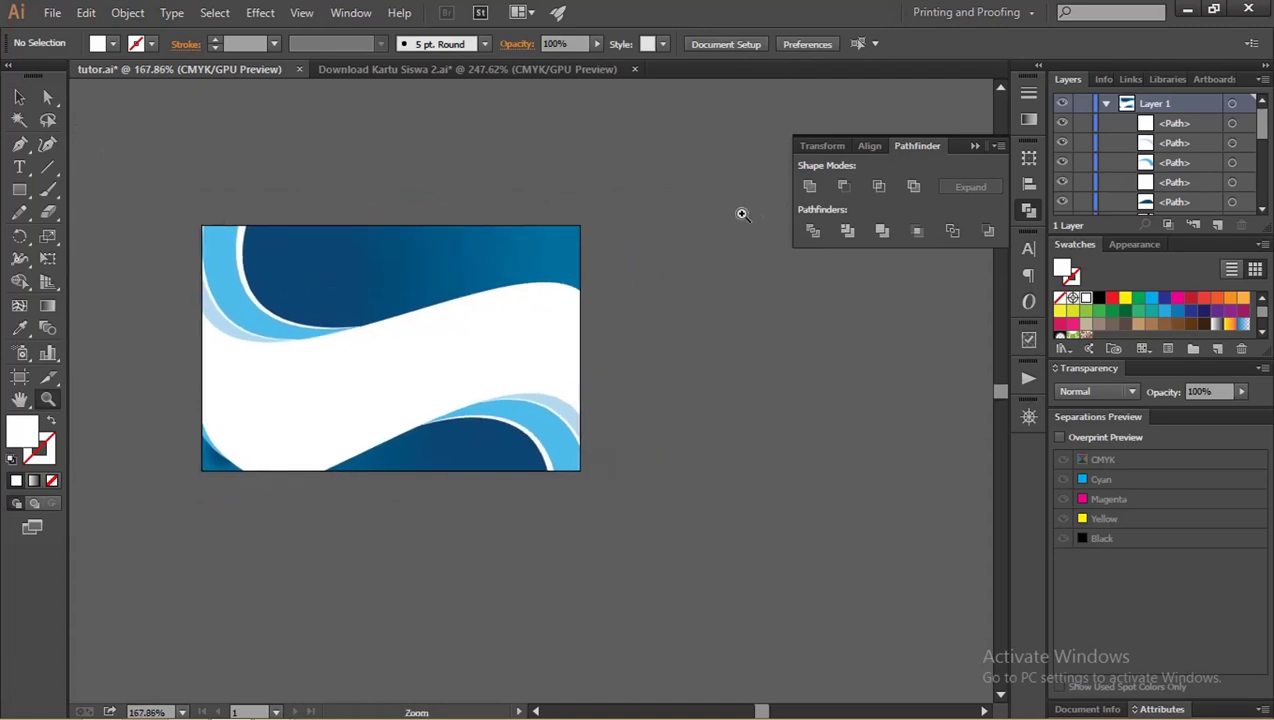
click(973, 147)
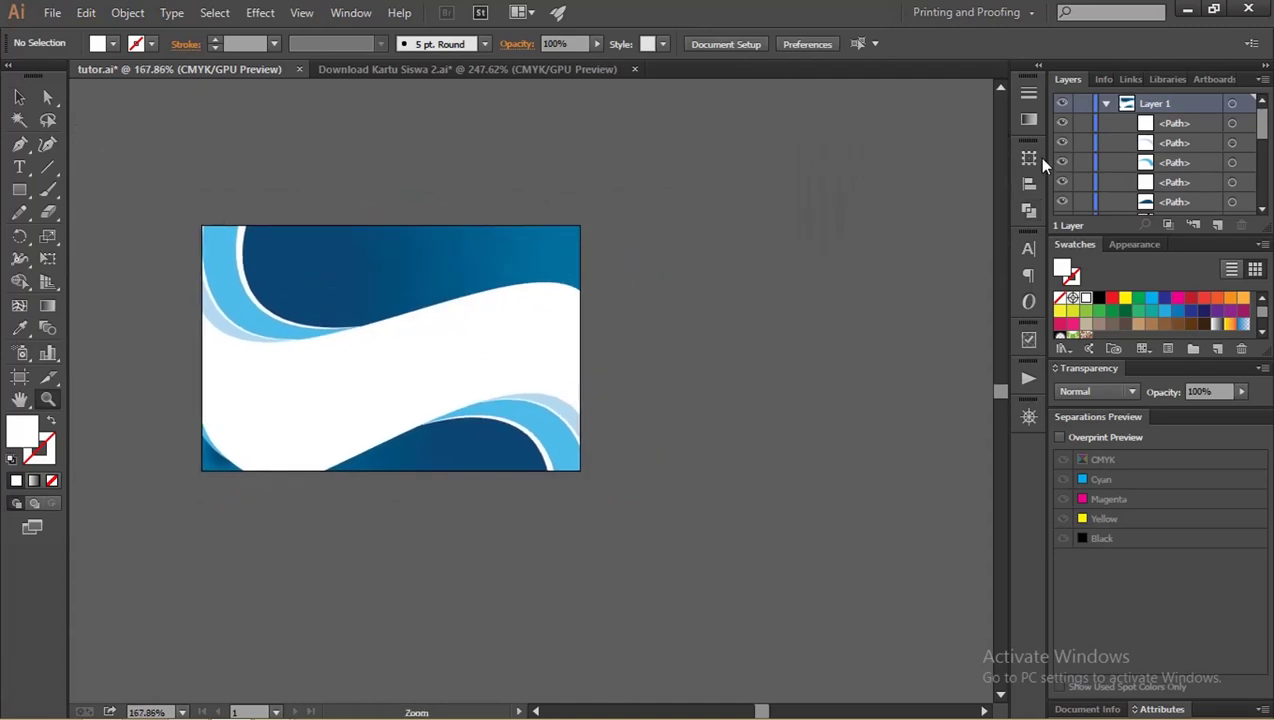
click(1205, 79)
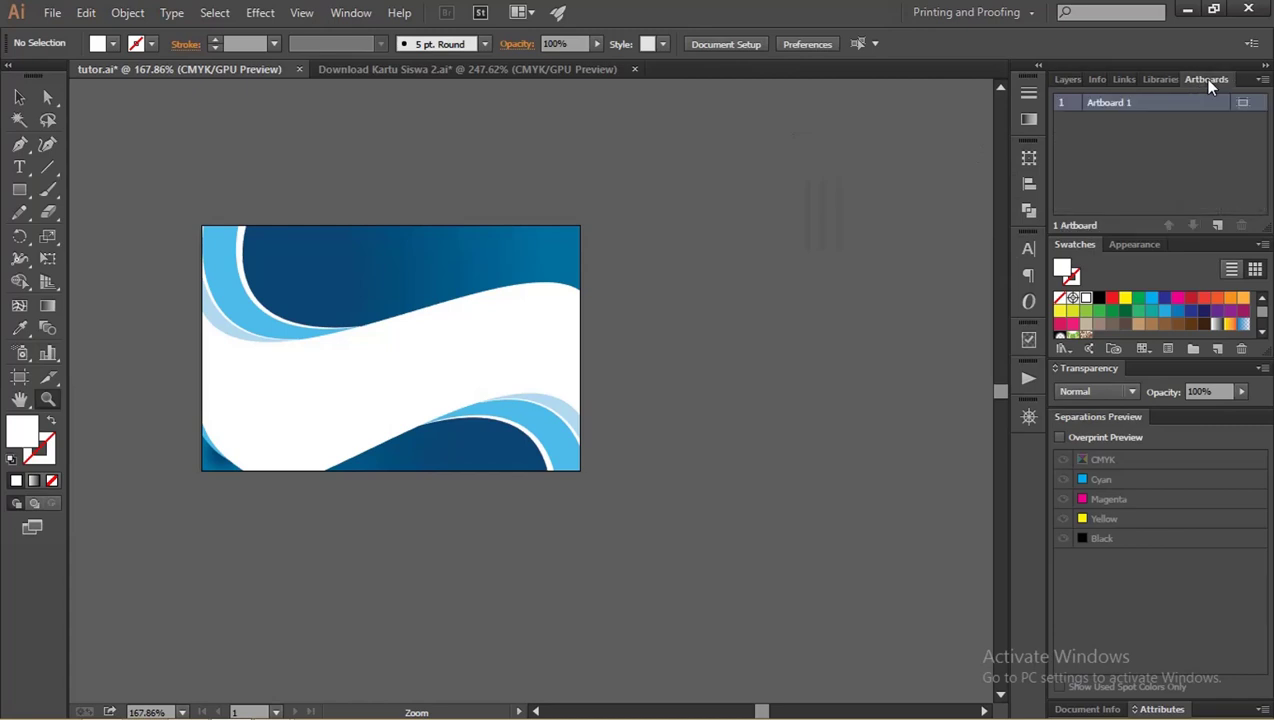
double_click(1127, 111)
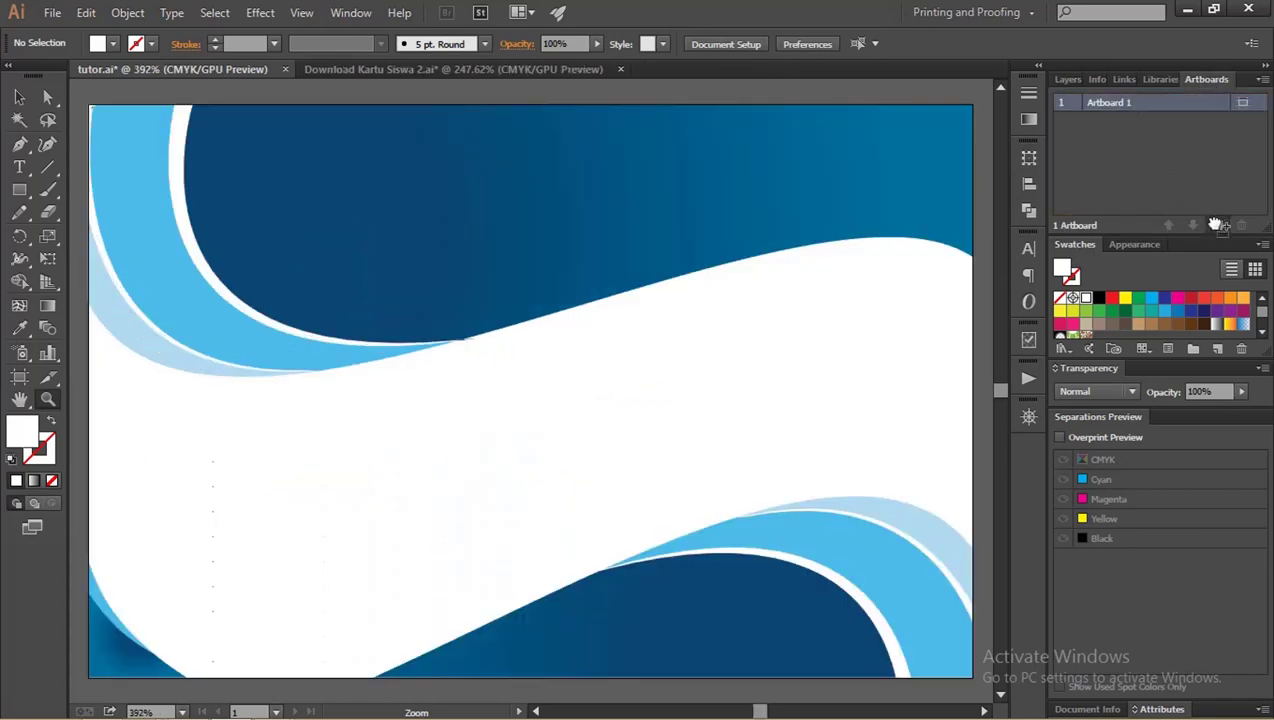
drag(1206, 216, 1216, 225)
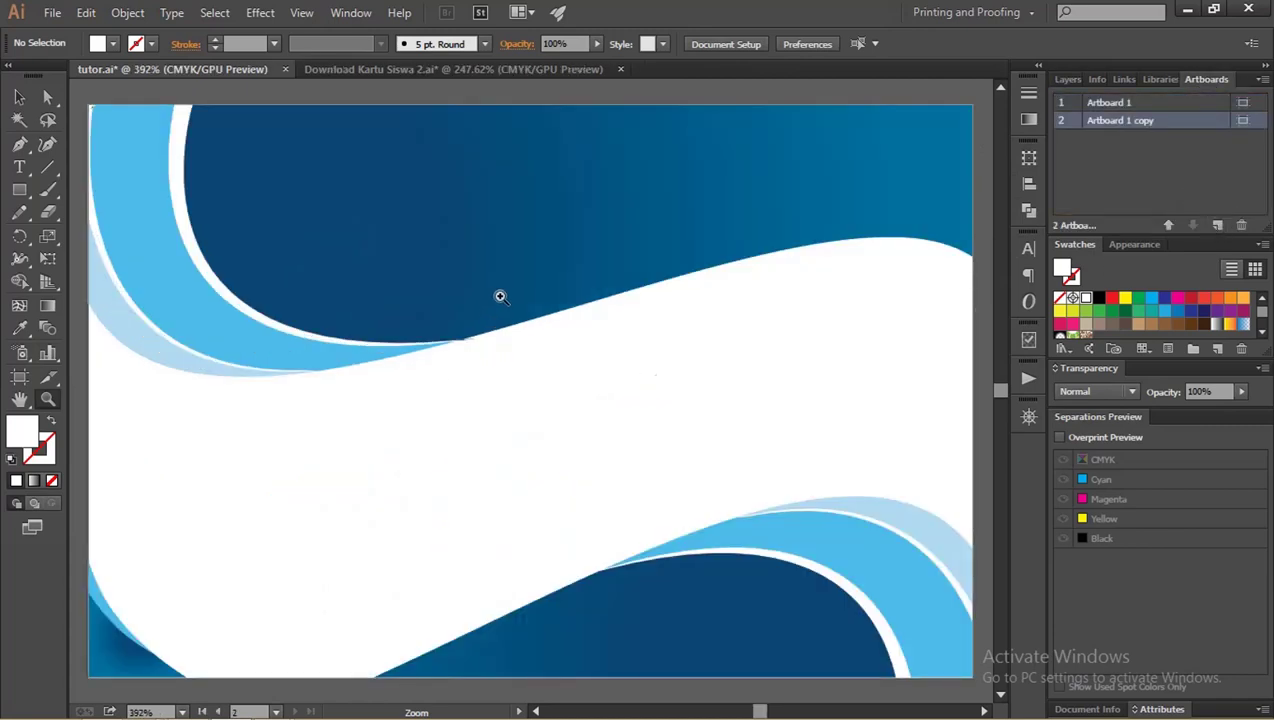
- Move the copied wave artwork off the second artboard
drag(498, 293, 225, 324)
drag(562, 330, 422, 316)
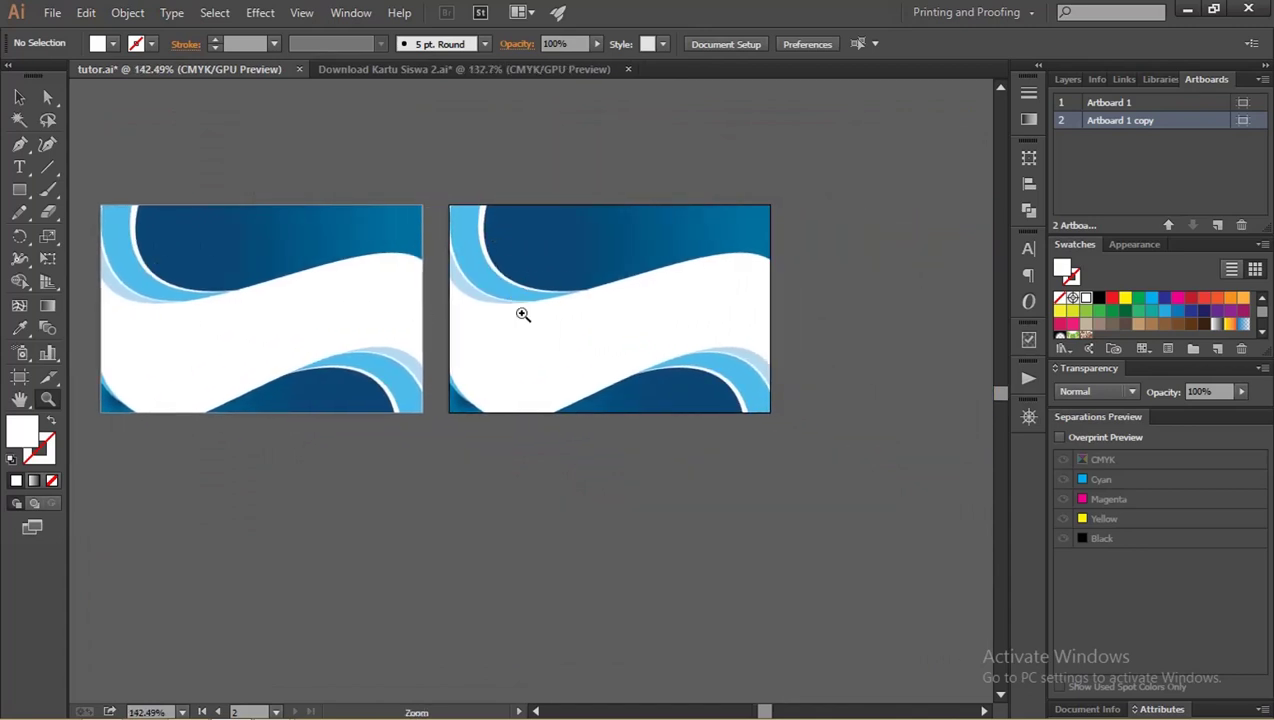
mouse_move(520, 316)
mouse_down()
mouse_move(520, 284)
mouse_move(282, 294)
mouse_up()
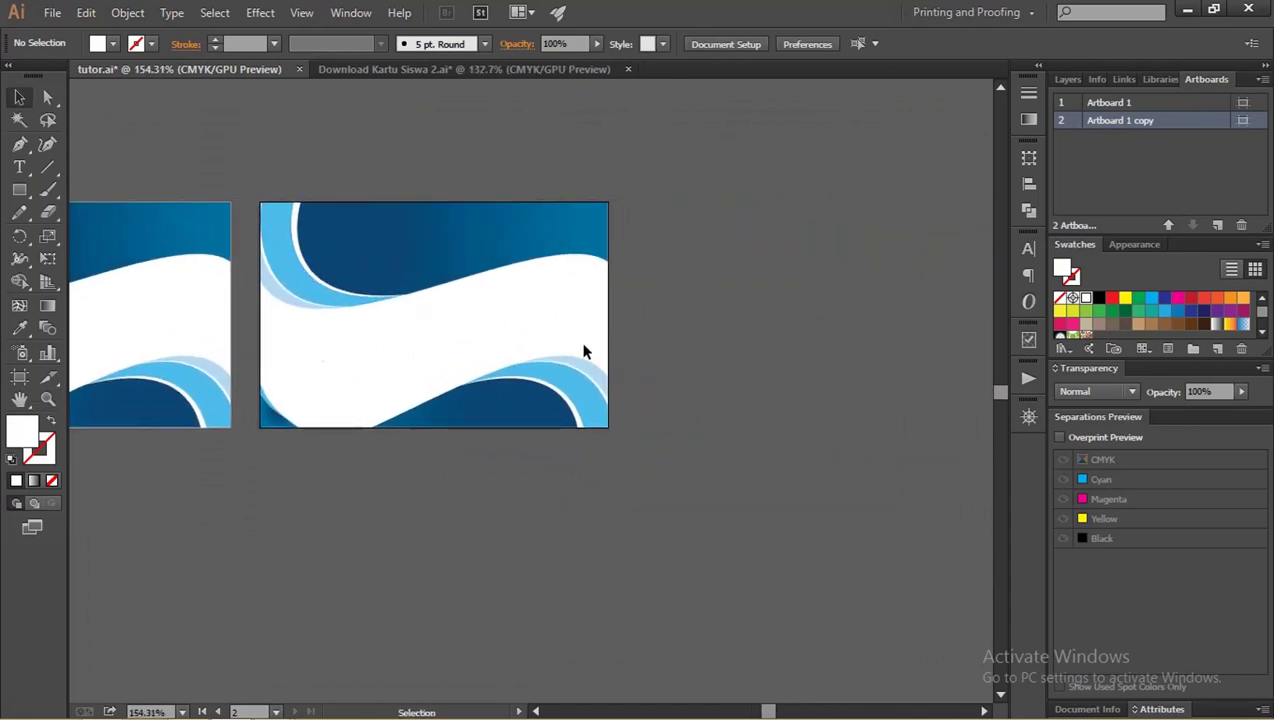
drag(674, 469, 246, 172)
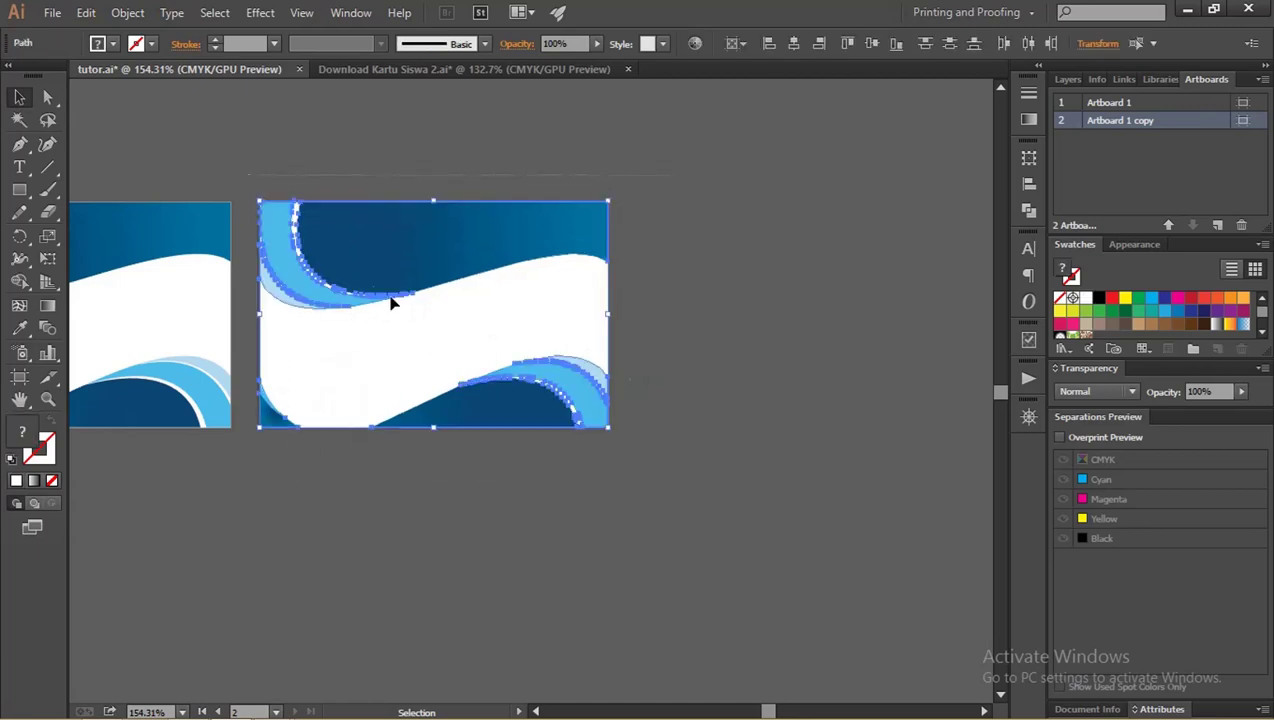
drag(392, 302, 790, 275)
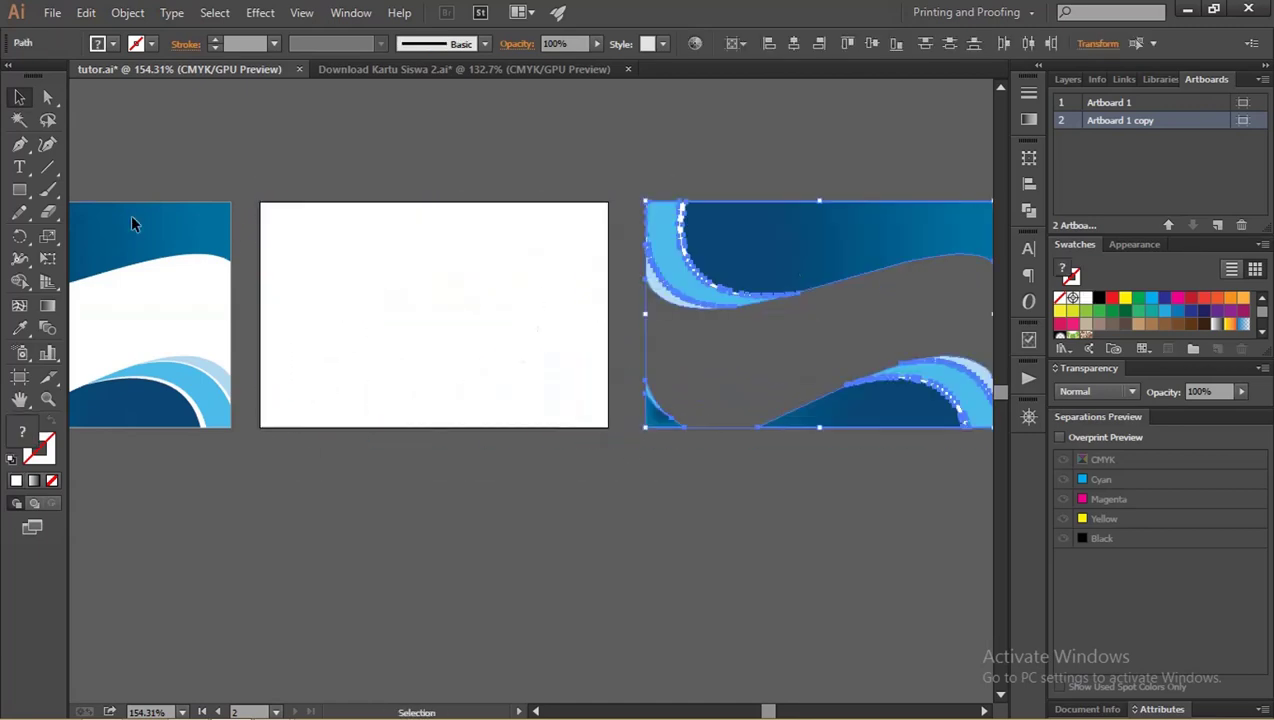
- Draw a rectangle covering the second artboard, filled with the waves' blue gradient
click(19, 190)
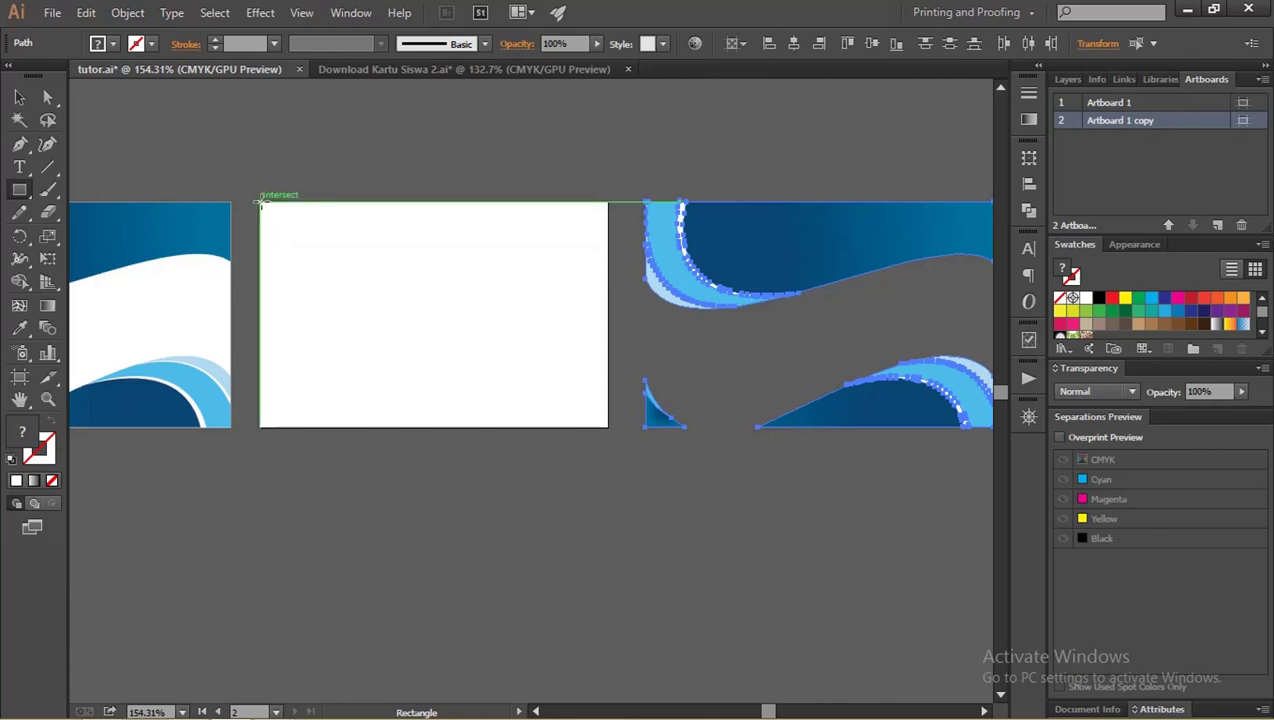
drag(260, 202, 605, 427)
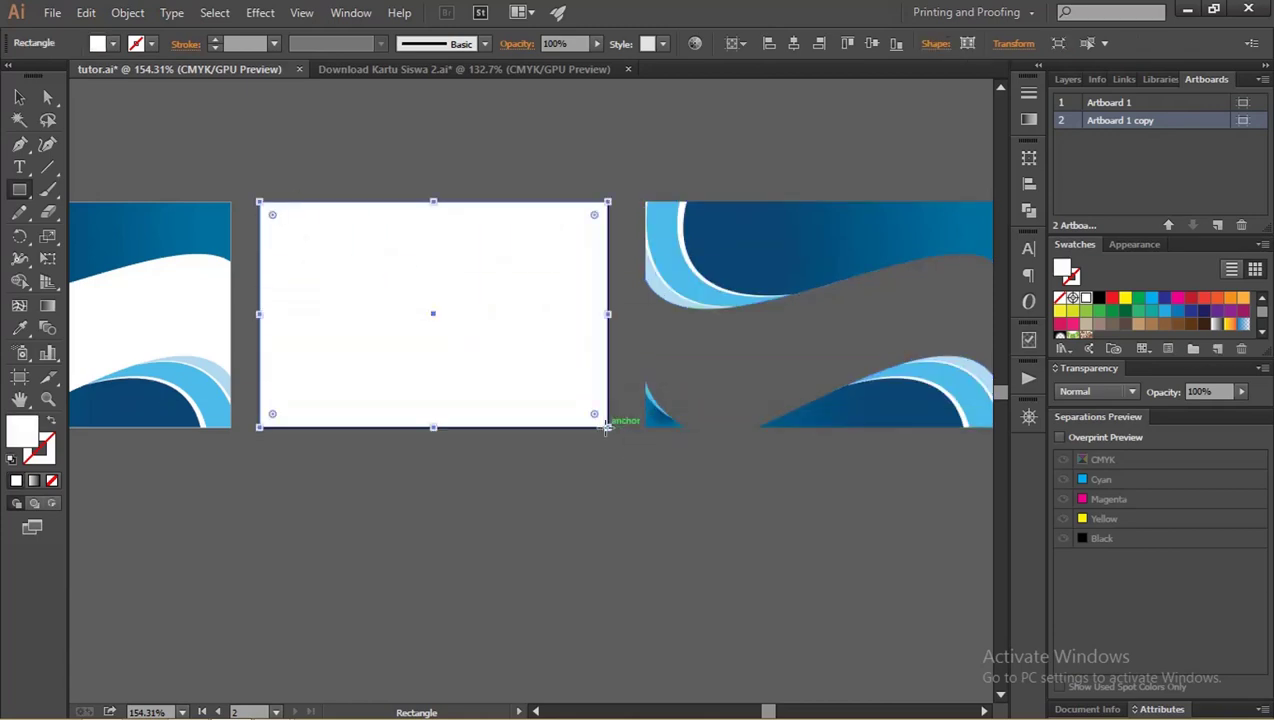
key(i)
click(759, 253)
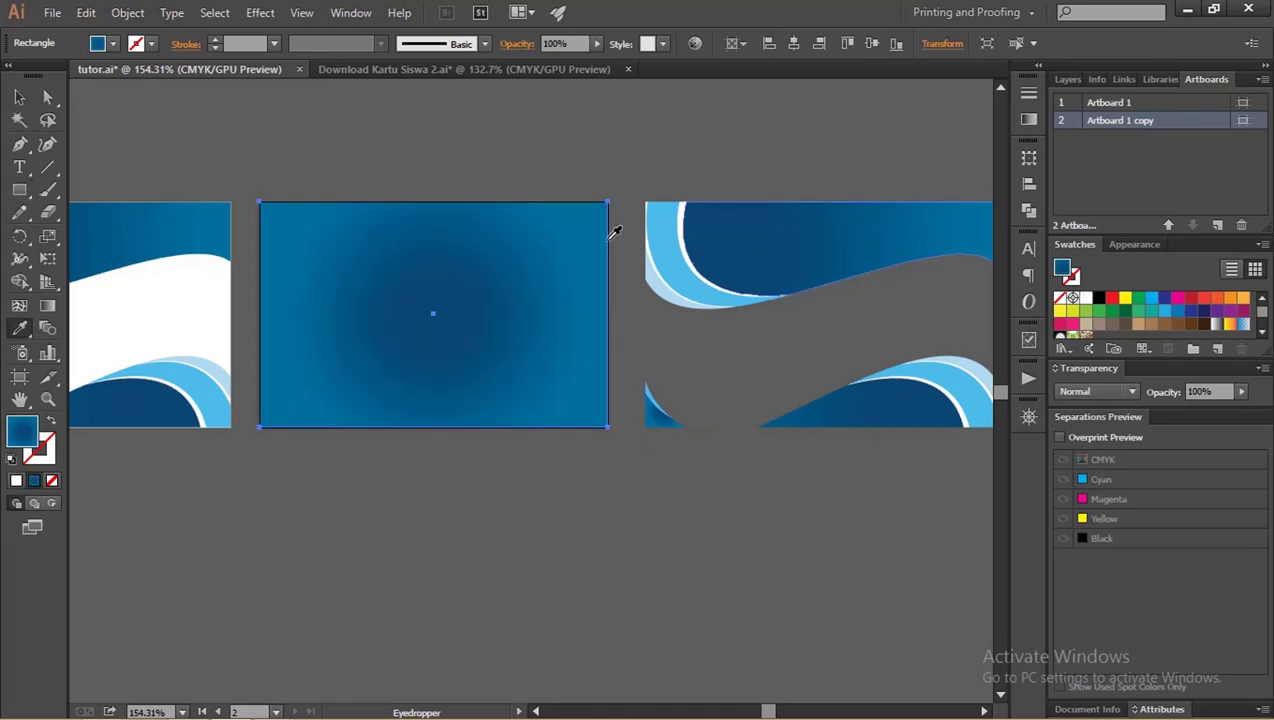
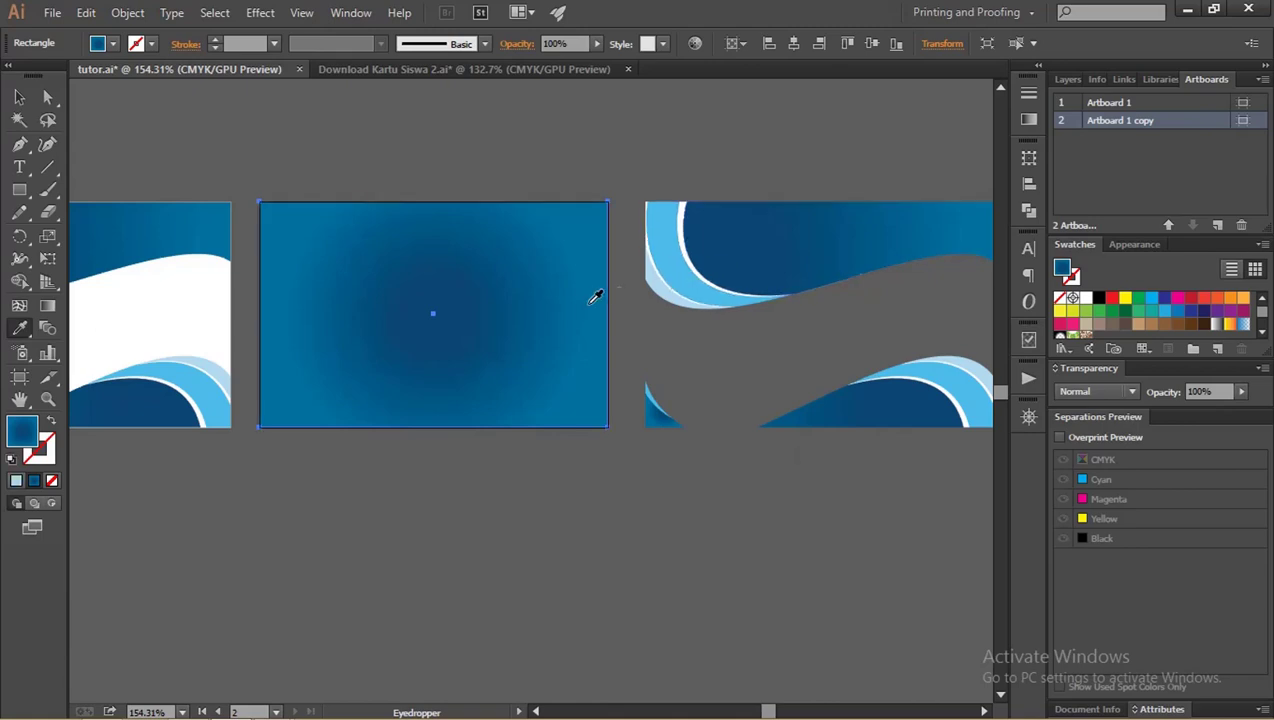
- Switch the back card's background to a linear blue gradient angled diagonally at -148°
click(1029, 119)
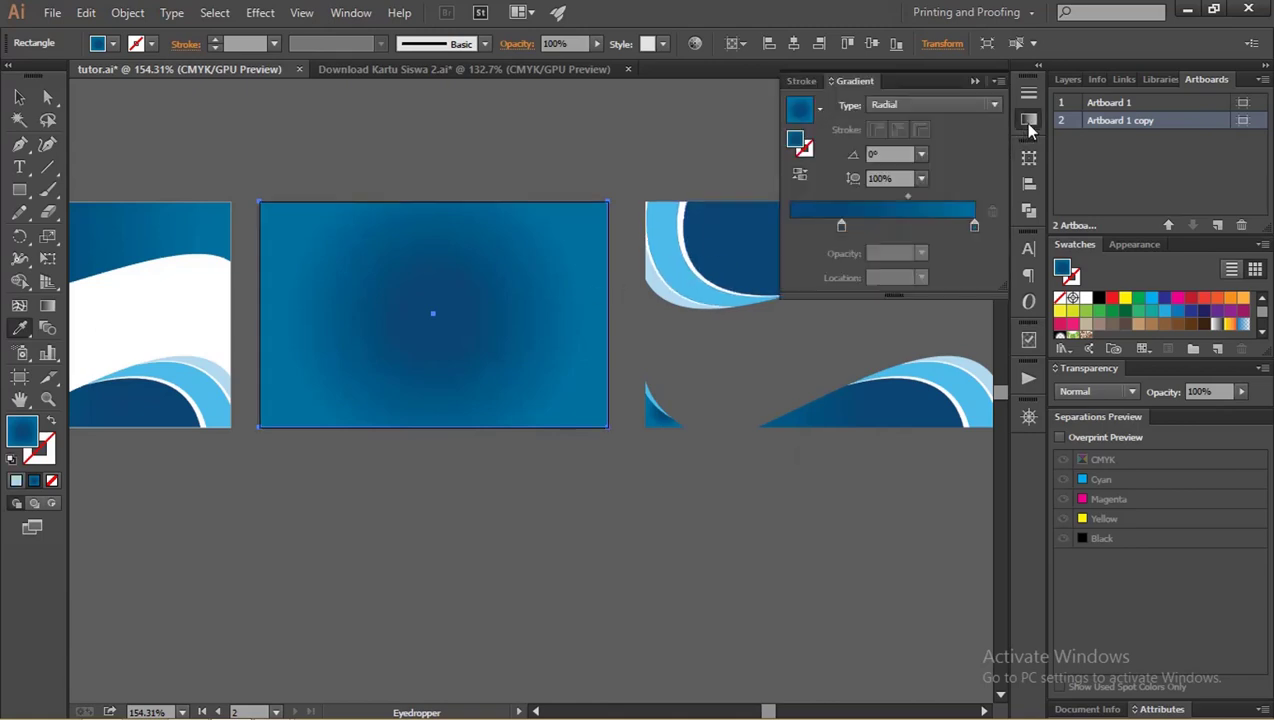
click(892, 105)
click(897, 126)
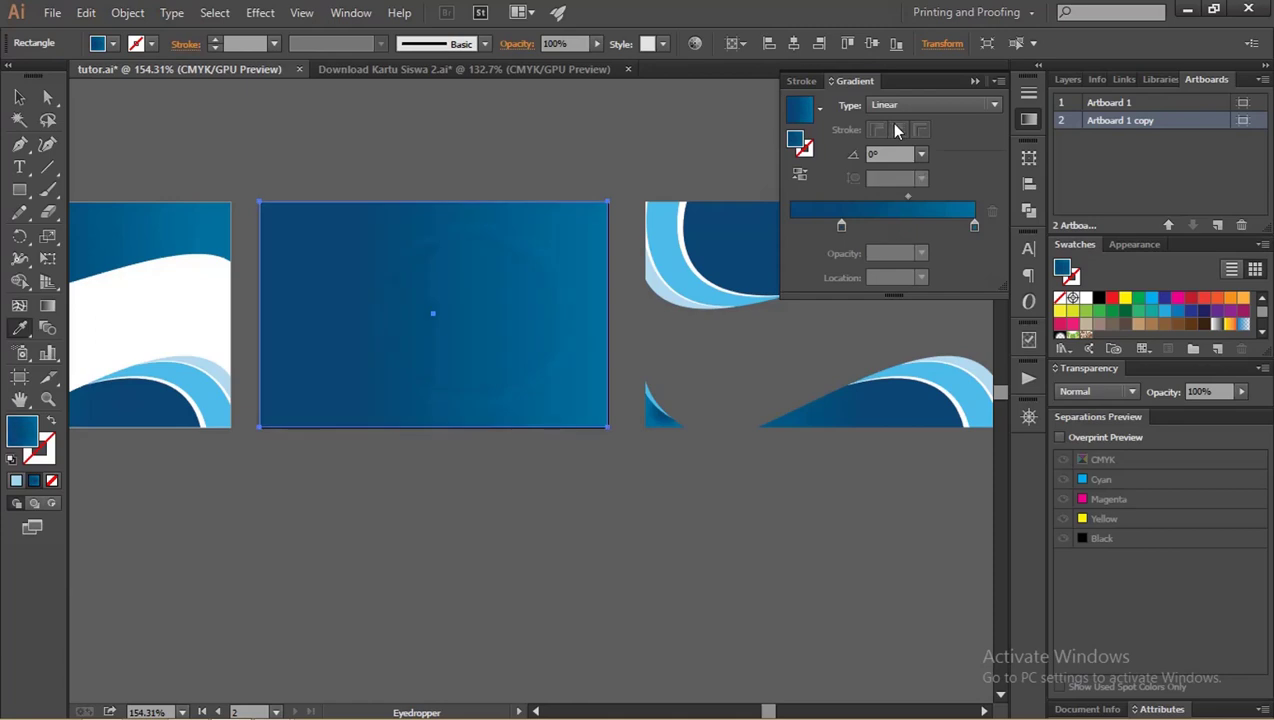
key(g)
drag(597, 195, 220, 436)
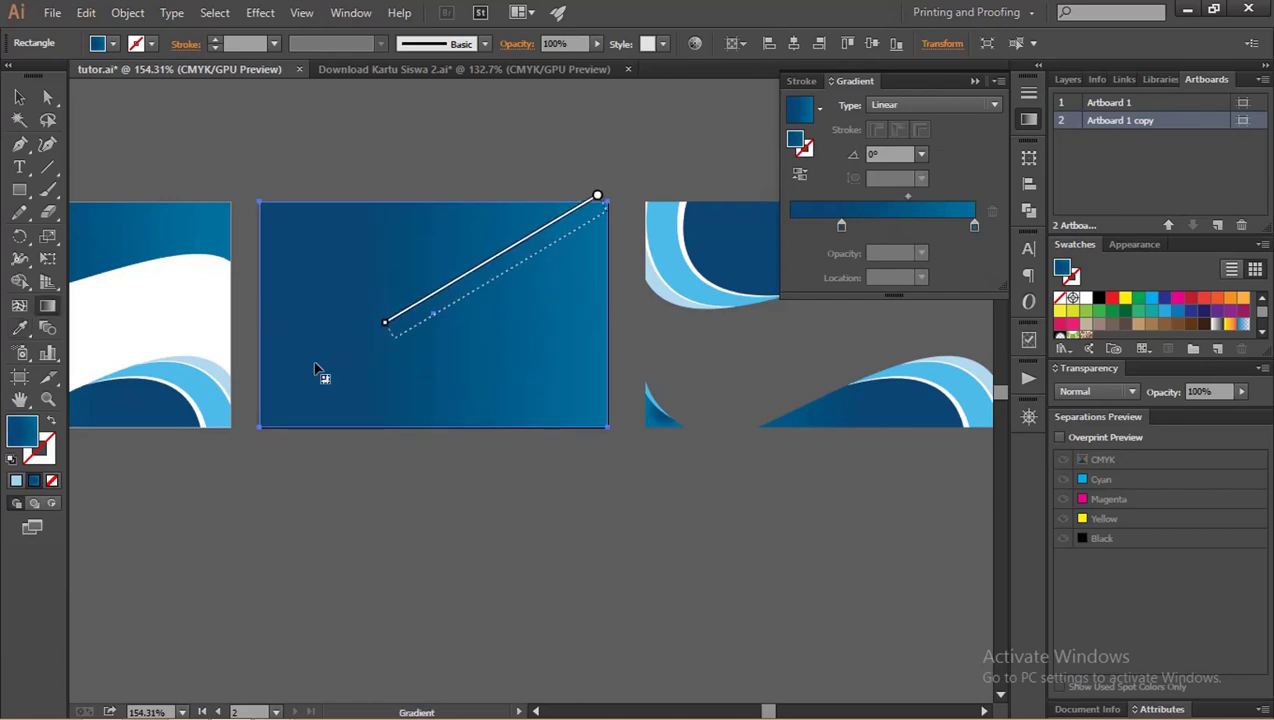
key(v)
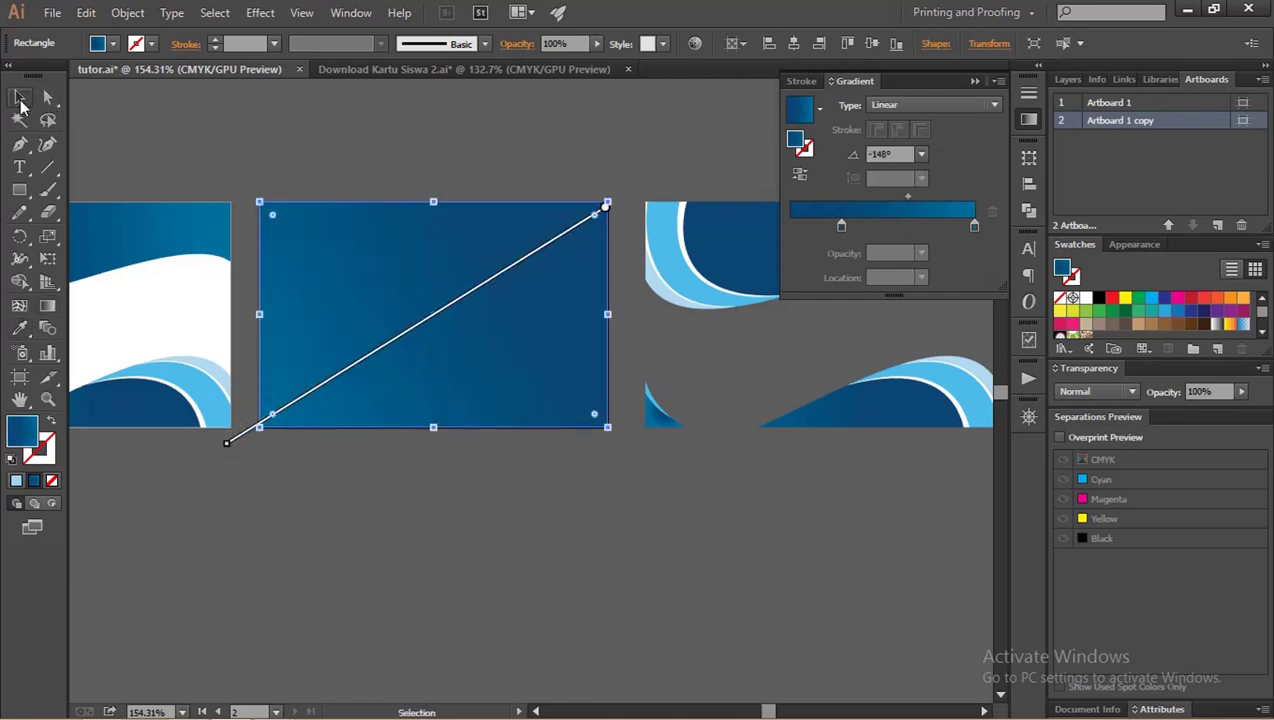
click(335, 175)
key(z)
drag(498, 171, 321, 226)
- Give the top wave's dark inner shape a white fill with no stroke
key(v)
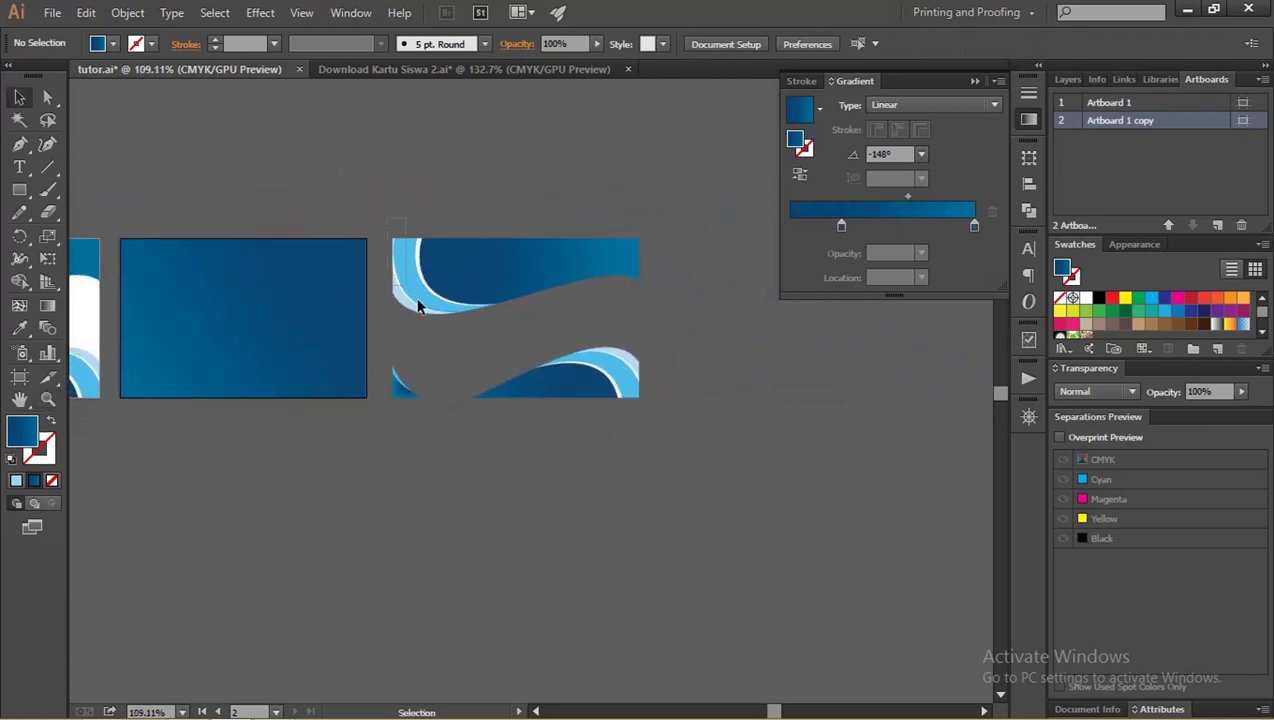
drag(498, 335, 541, 327)
click(527, 318)
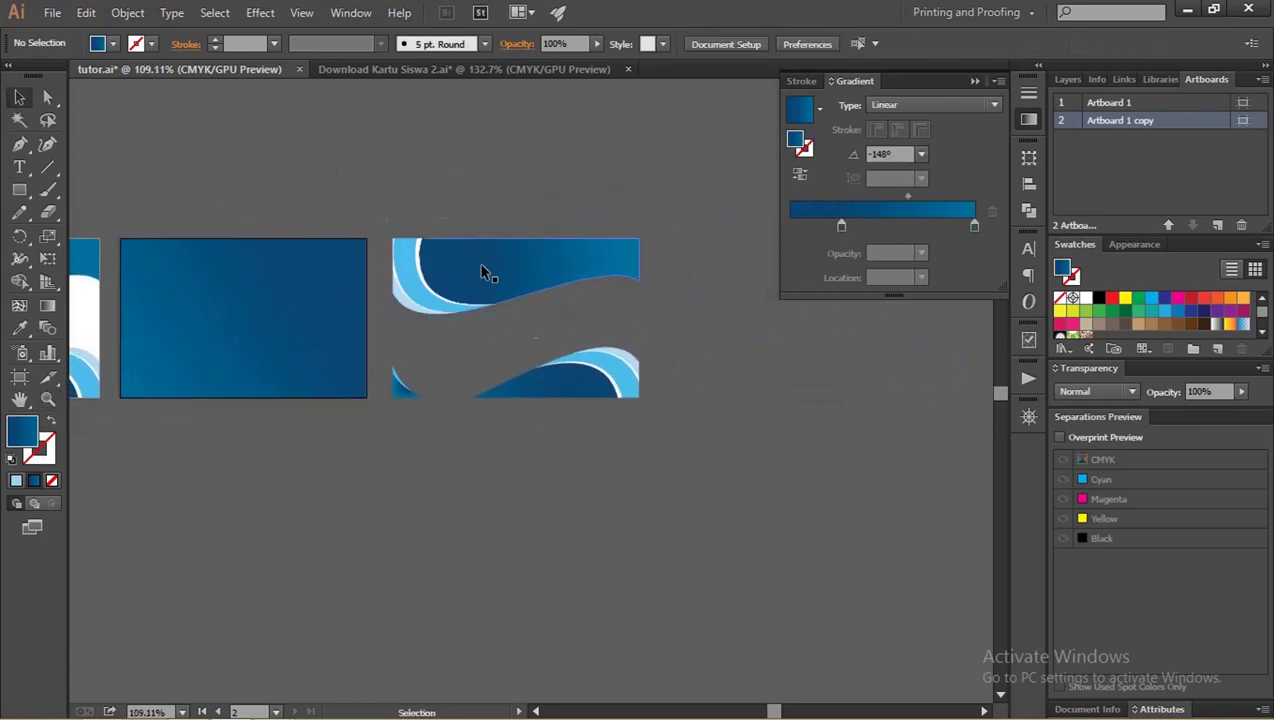
click(484, 263)
drag(364, 239, 444, 276)
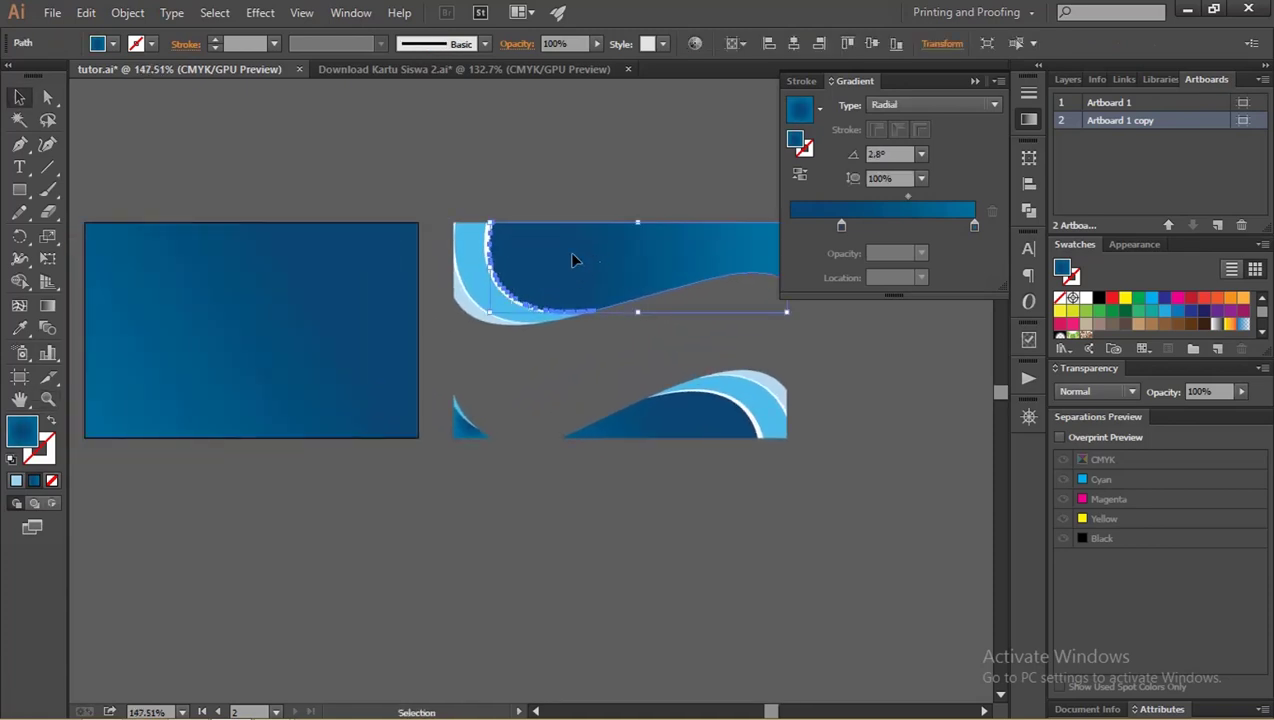
shift+click(300, 330)
key(d)
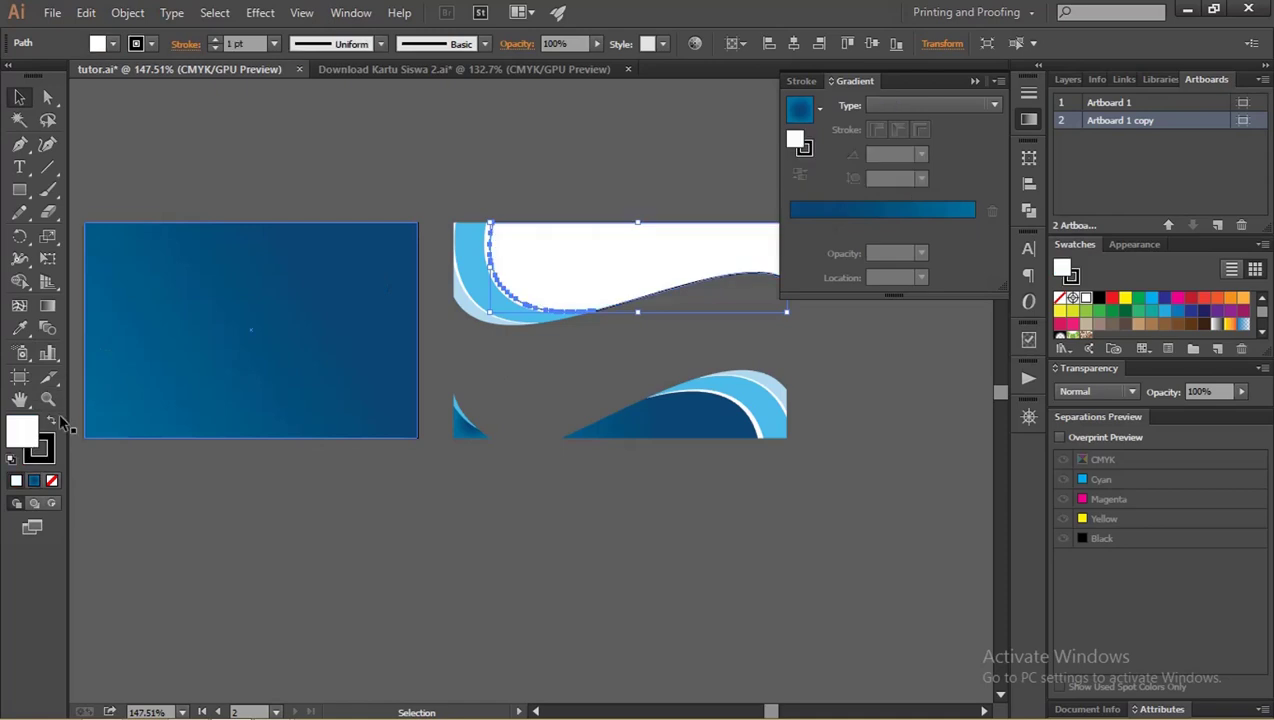
click(44, 456)
click(52, 481)
click(588, 185)
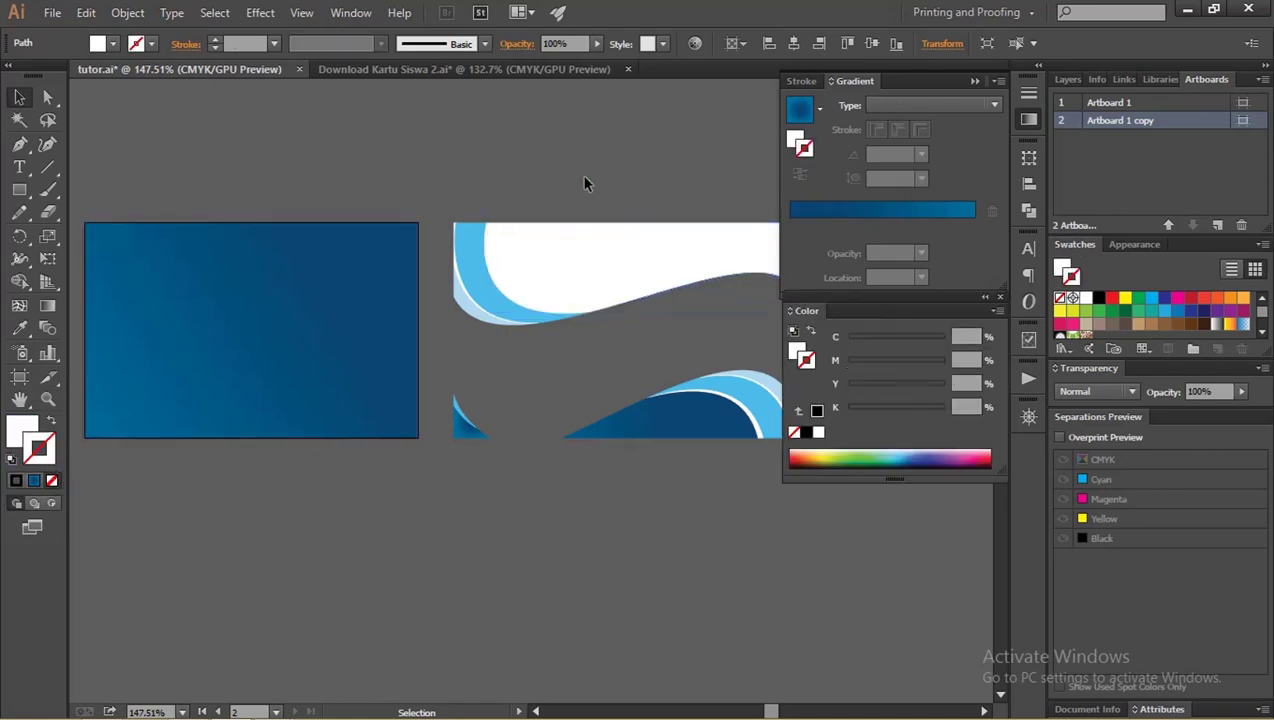
click(975, 81)
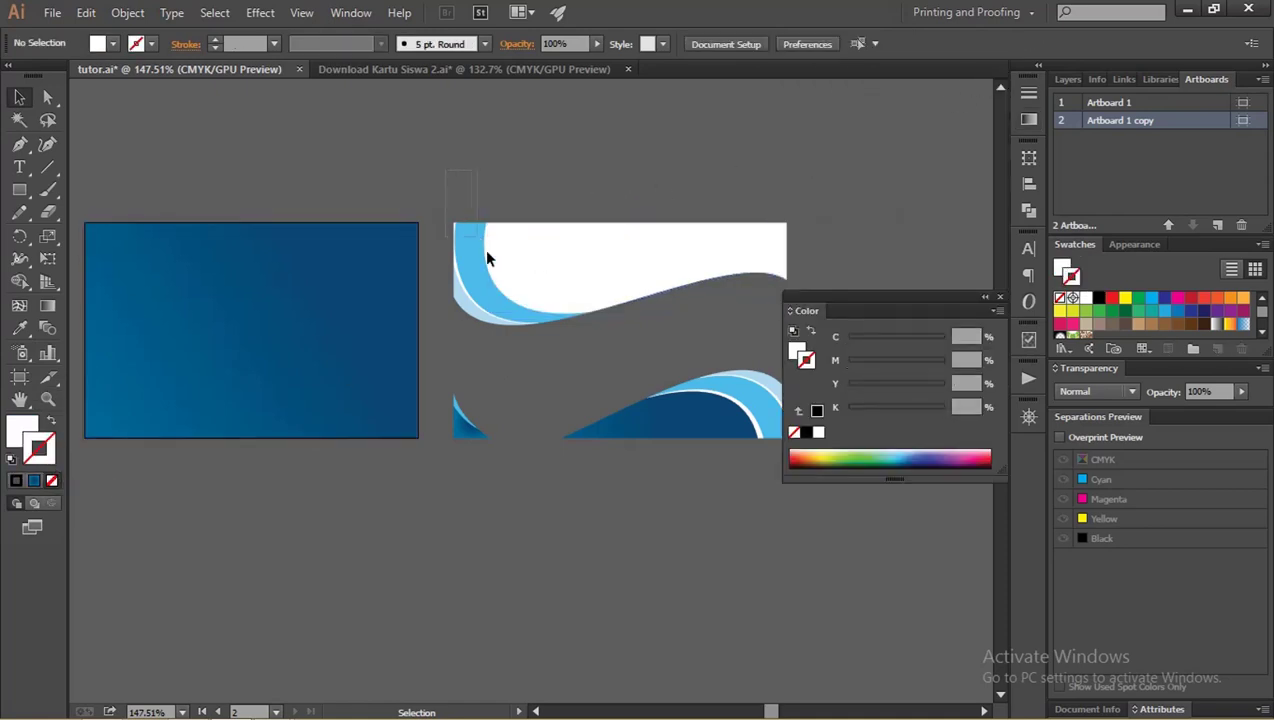
- Select all parts of the top wave and move it onto the blue back card
click(505, 293)
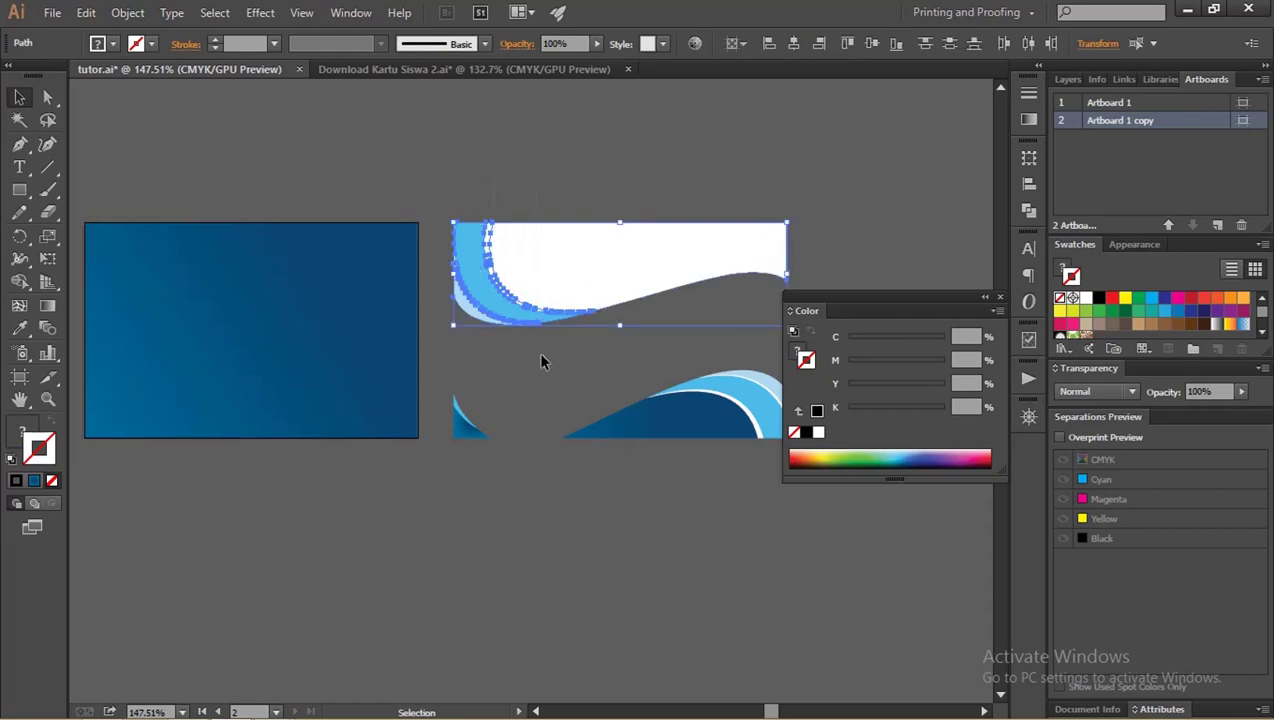
key(a)
drag(446, 206, 518, 366)
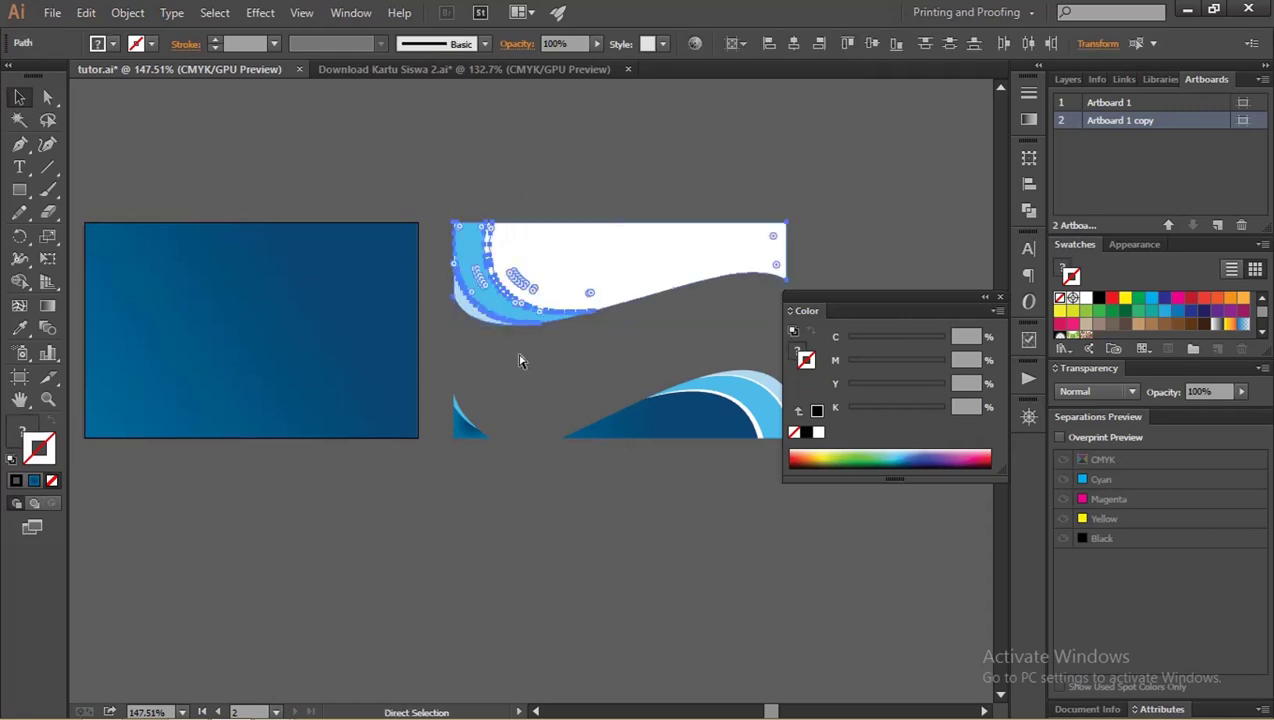
key(v)
mouse_move(575, 295)
mouse_down()
mouse_move(284, 286)
mouse_move(430, 291)
mouse_up()
key(ctrl)
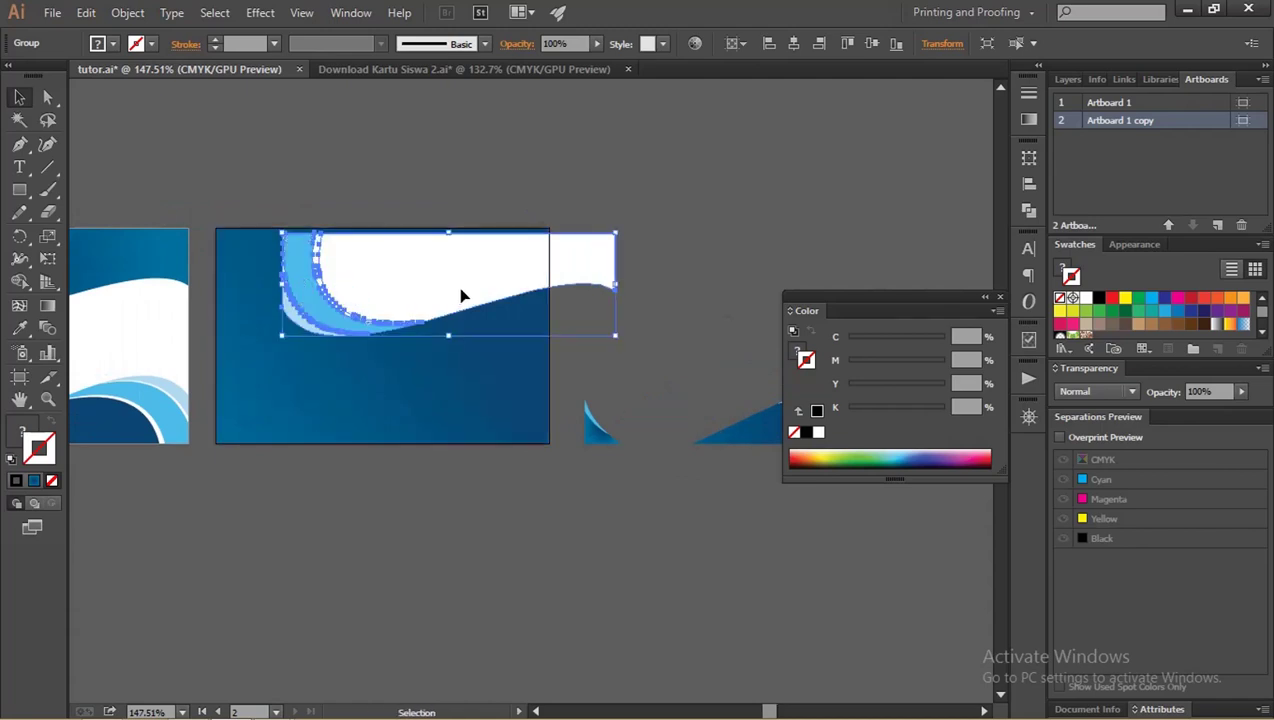
- Move the wave up-left, rotate it counter-clockwise and nudge it along the card's top edge
drag(461, 295, 380, 253)
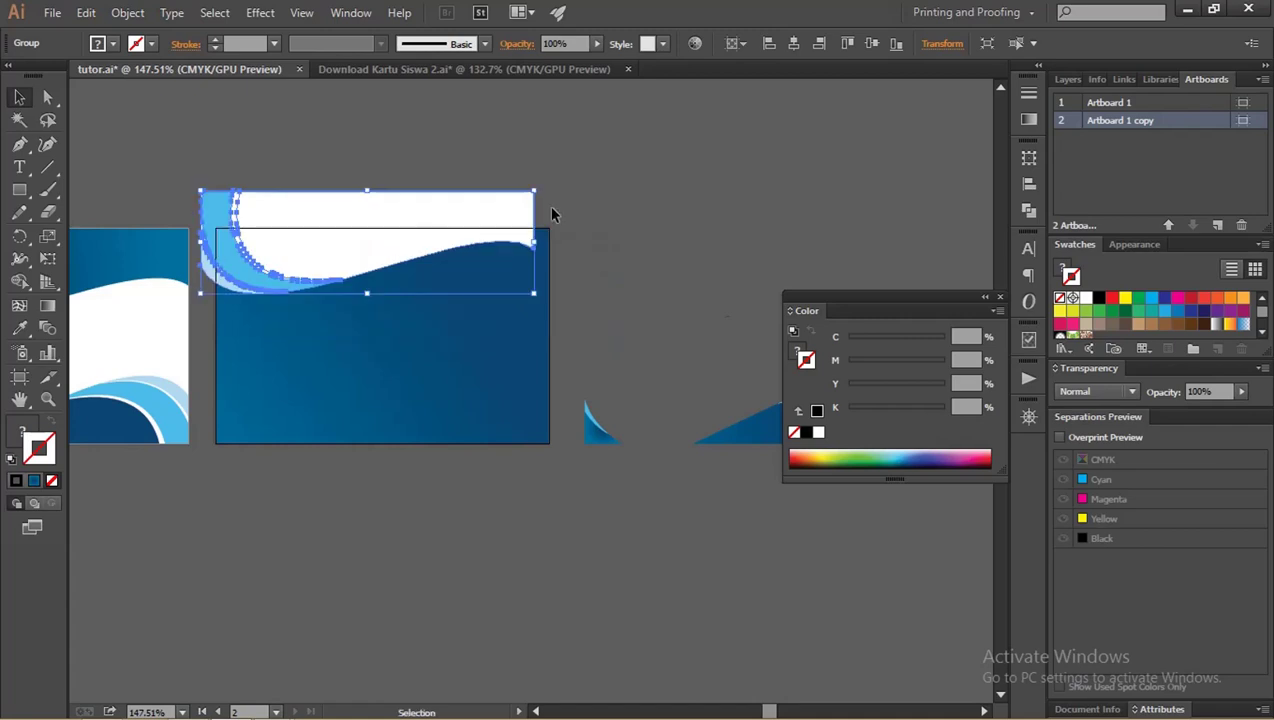
drag(541, 189, 508, 175)
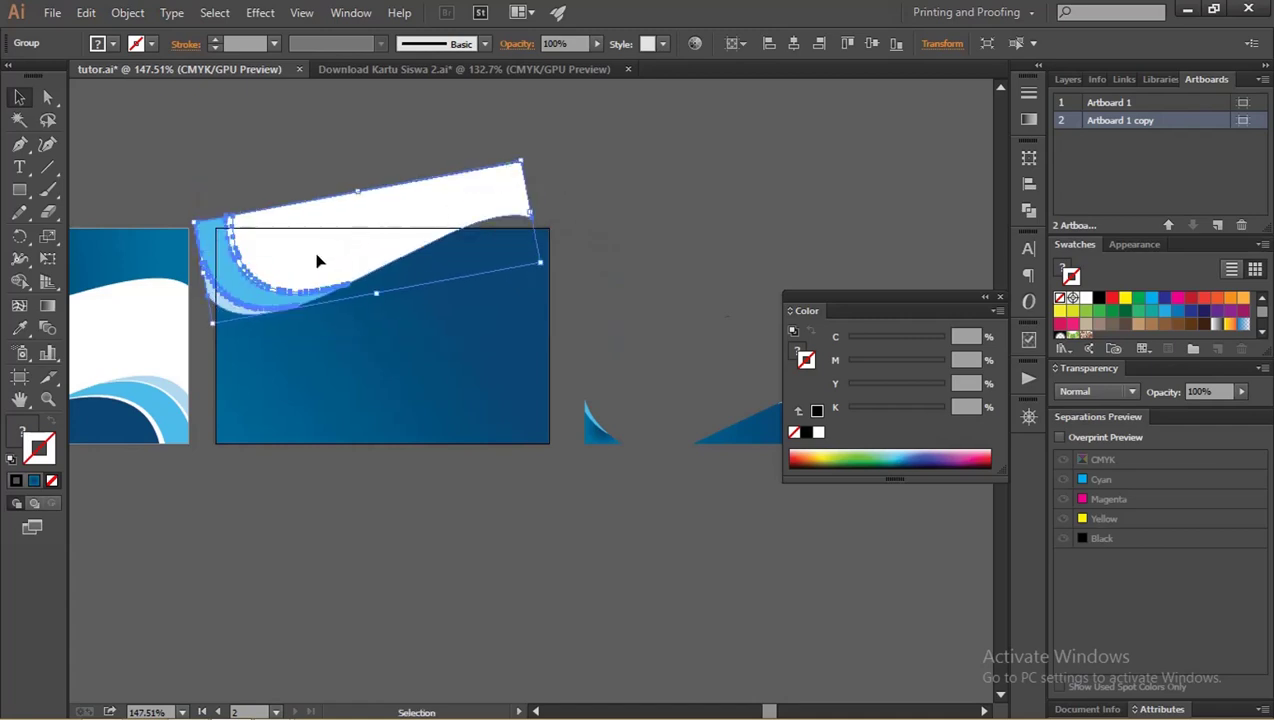
drag(317, 261, 317, 236)
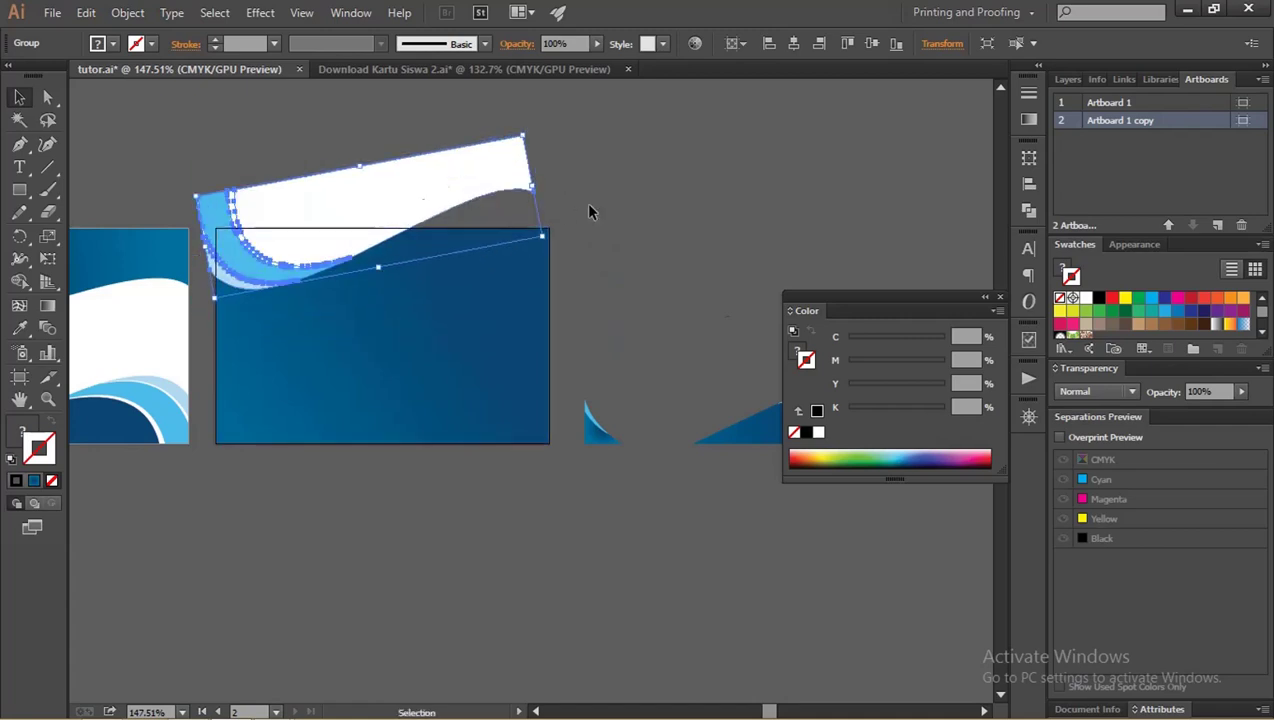
- Drag a copy of the wave straight down toward the card's bottom
click(565, 238)
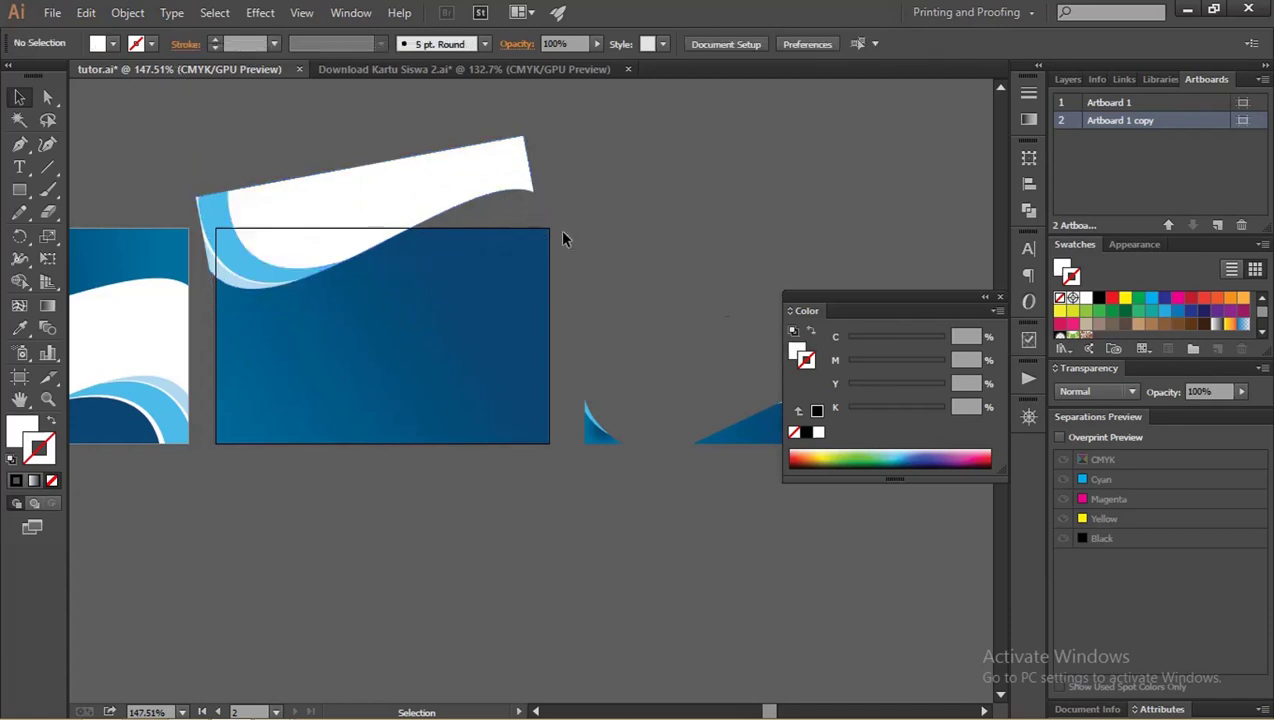
click(368, 224)
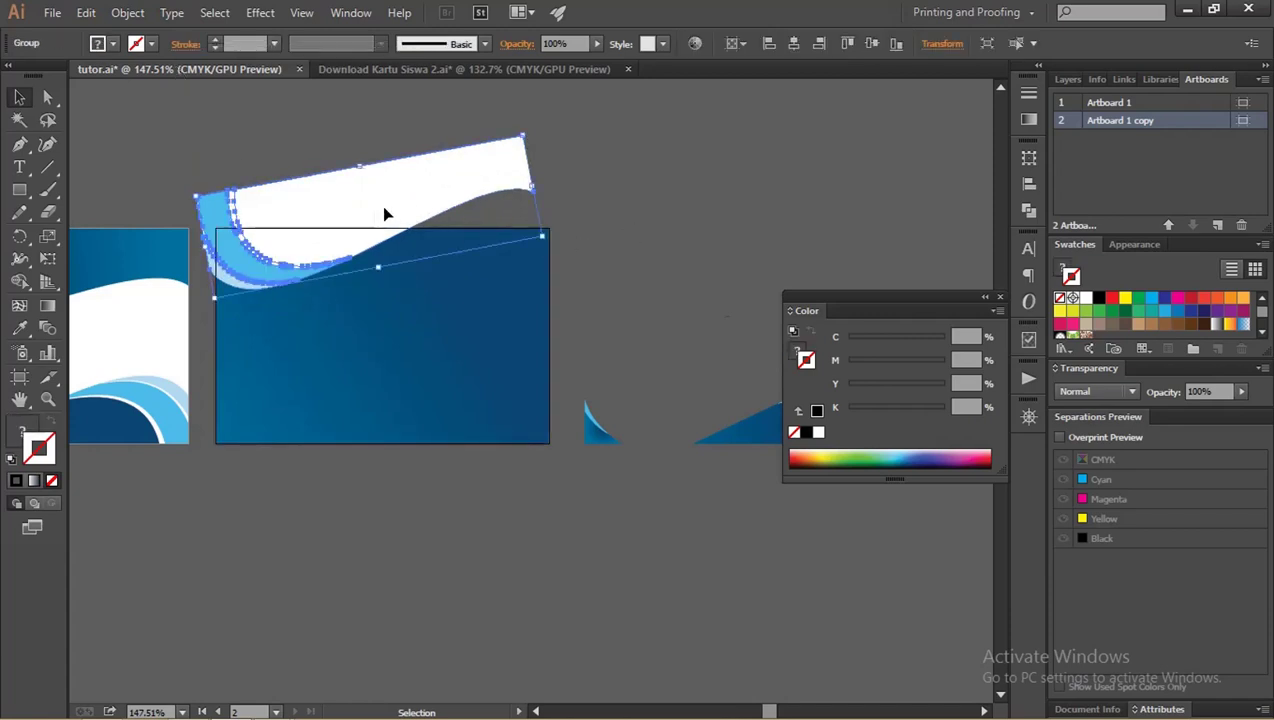
drag(385, 213, 405, 398)
- Reflect the copied wave left to right with Transform > Reflect
right_click(405, 398)
mouse_move(463, 528)
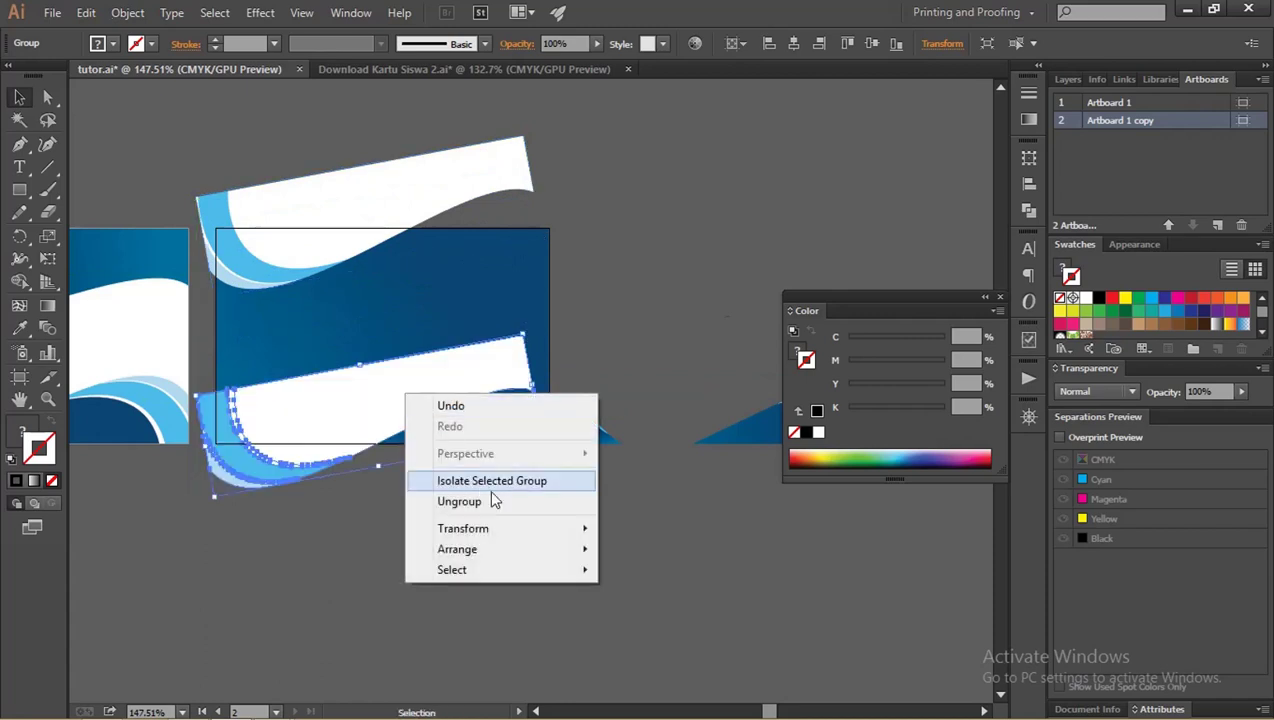
click(692, 596)
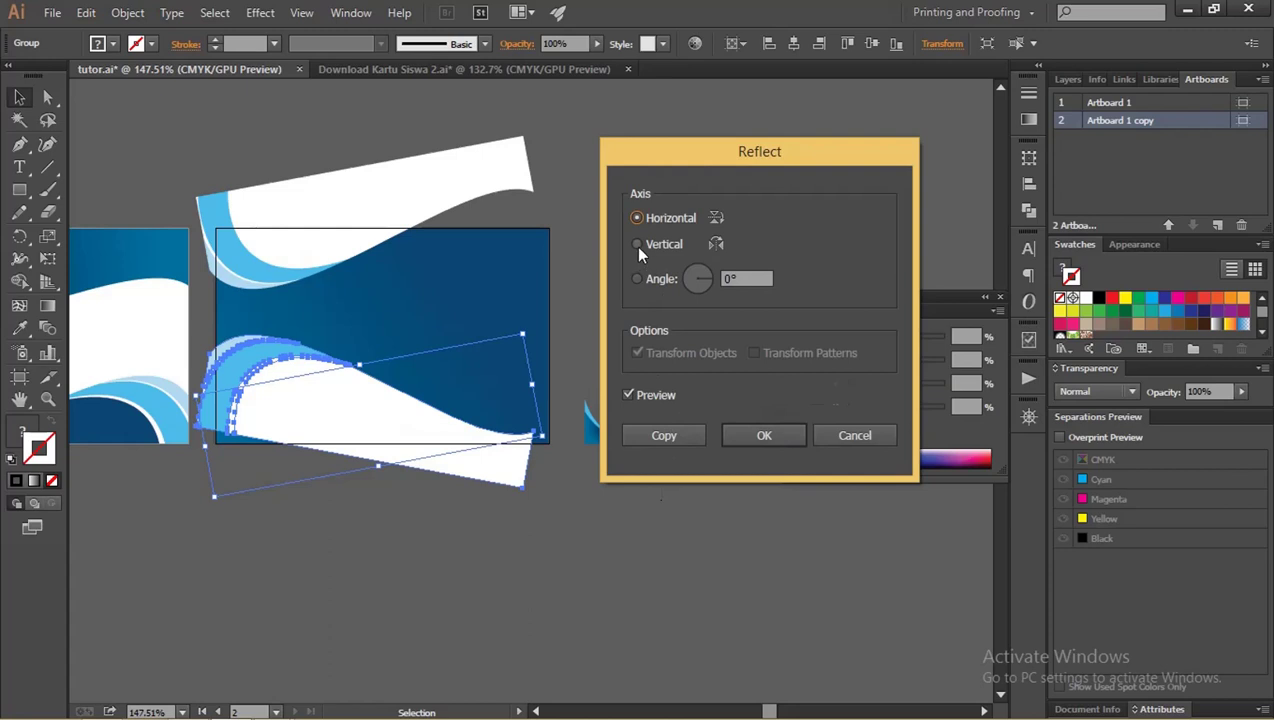
click(637, 246)
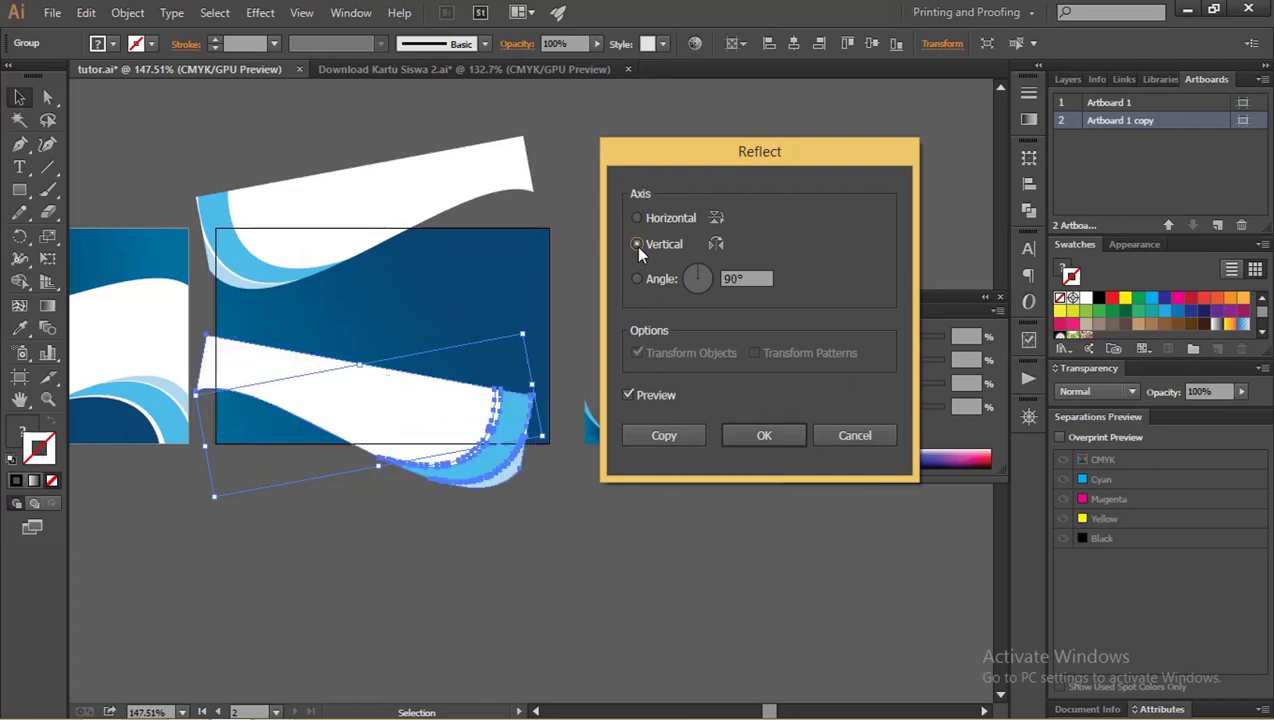
click(767, 434)
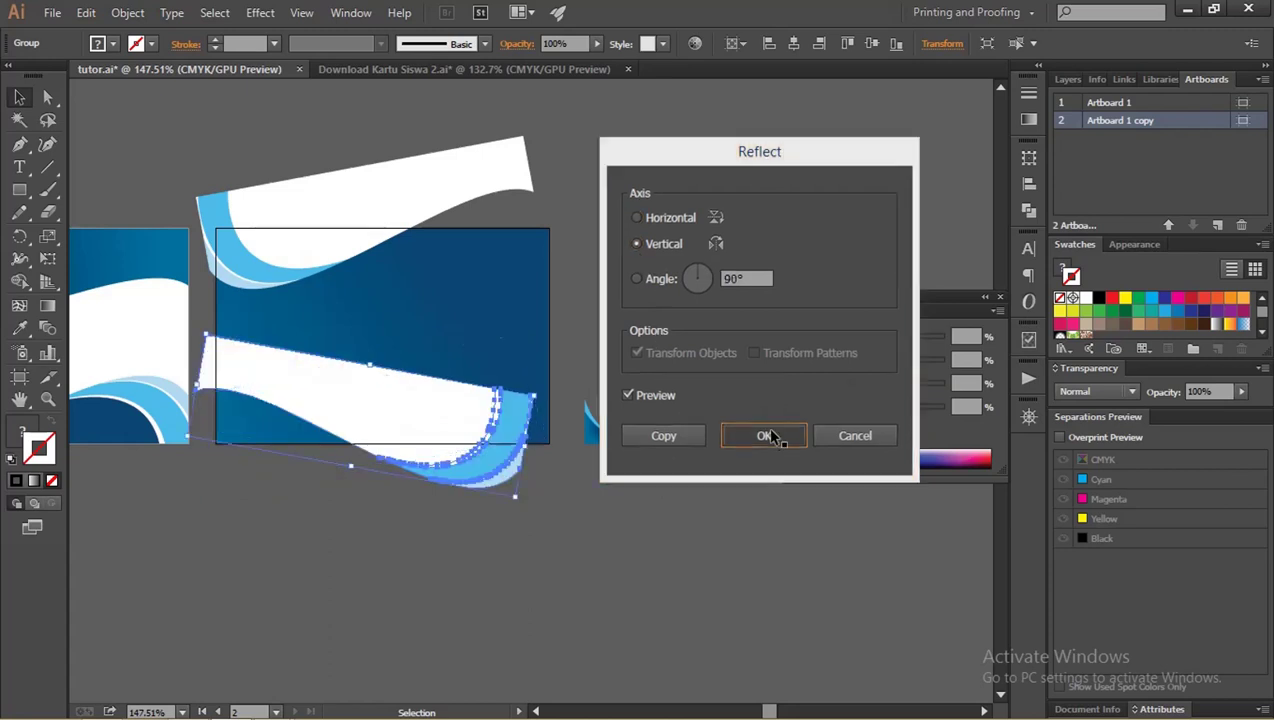
- Flip the copied wave upside down with a vertical reflection
right_click(494, 410)
mouse_move(551, 543)
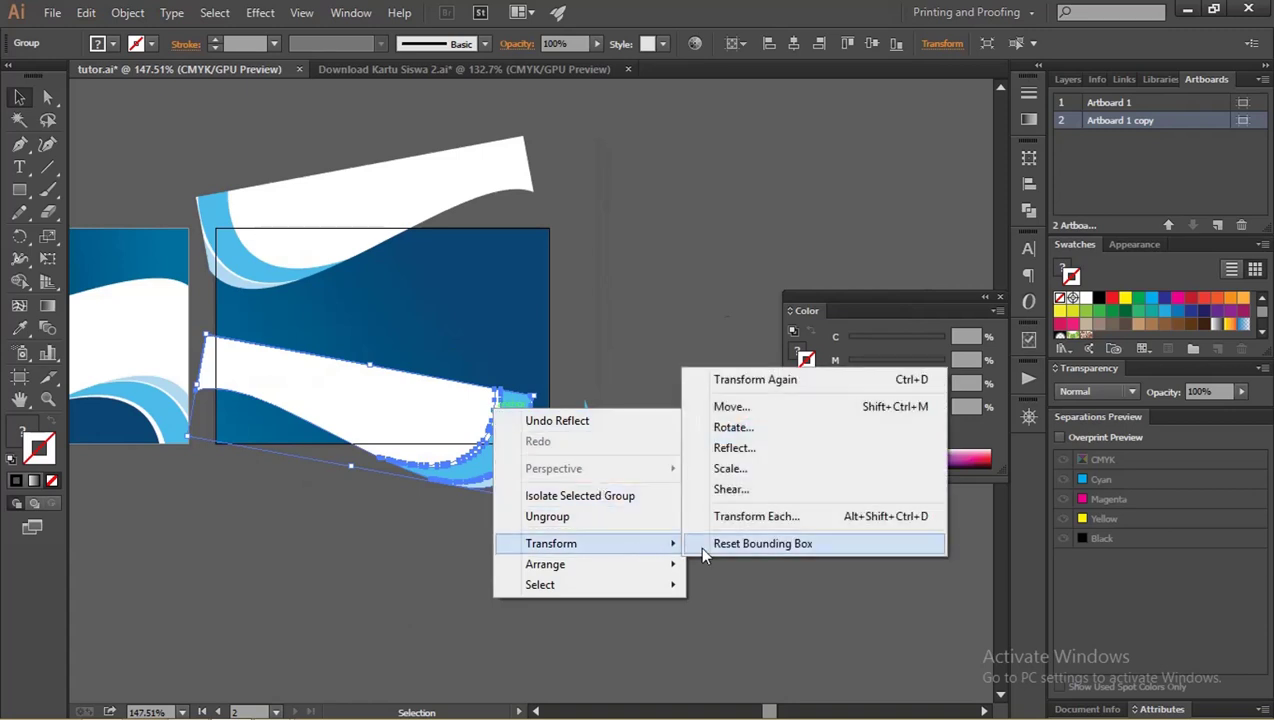
click(751, 382)
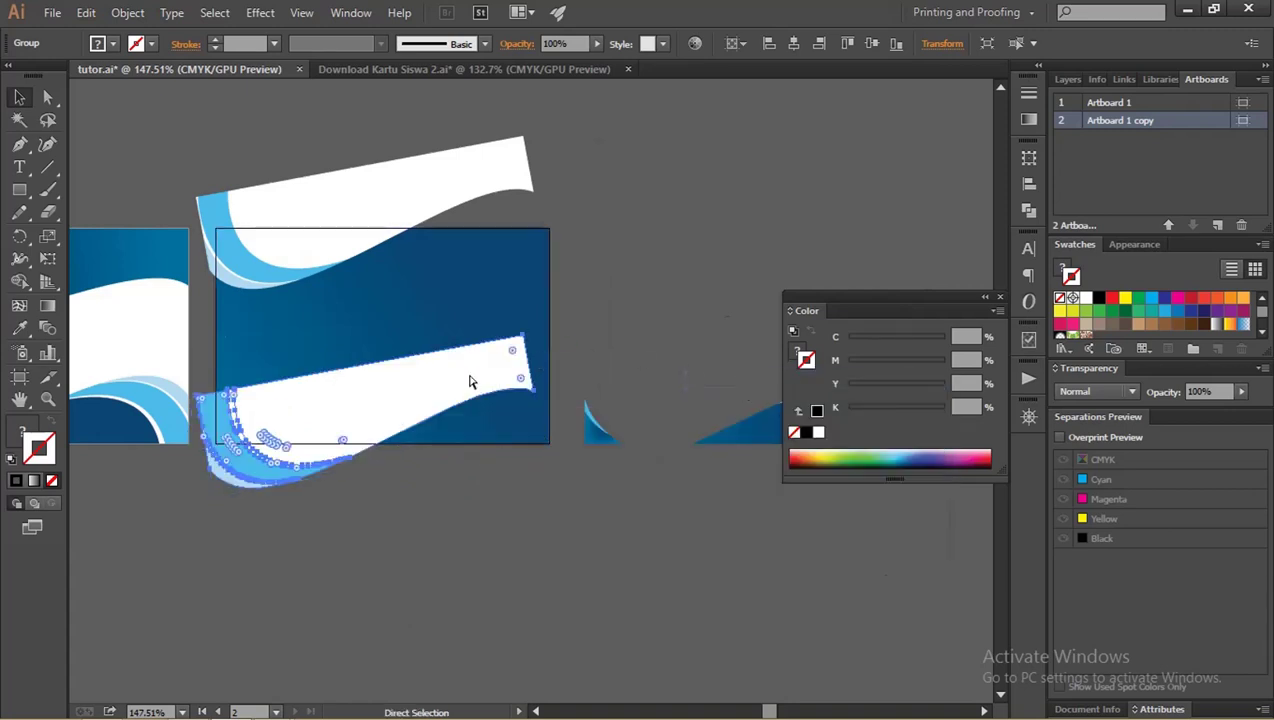
key(ctrl+z)
right_click(459, 414)
mouse_move(540, 551)
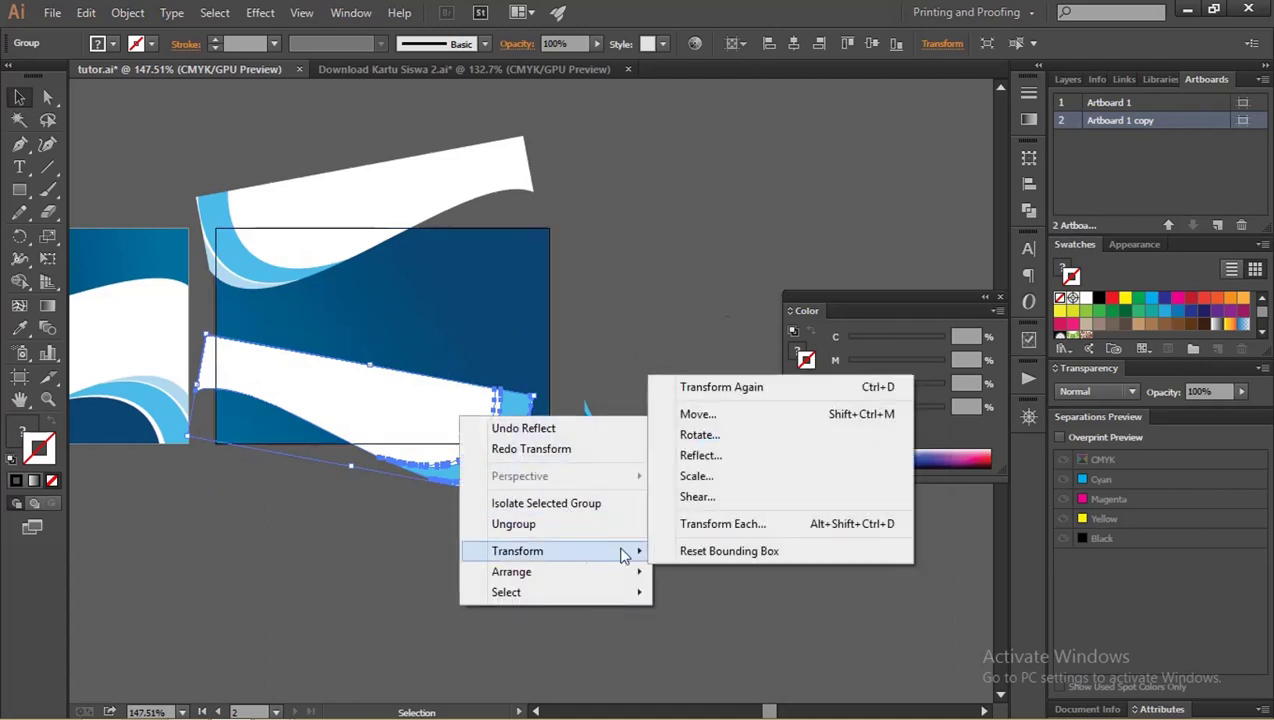
click(739, 457)
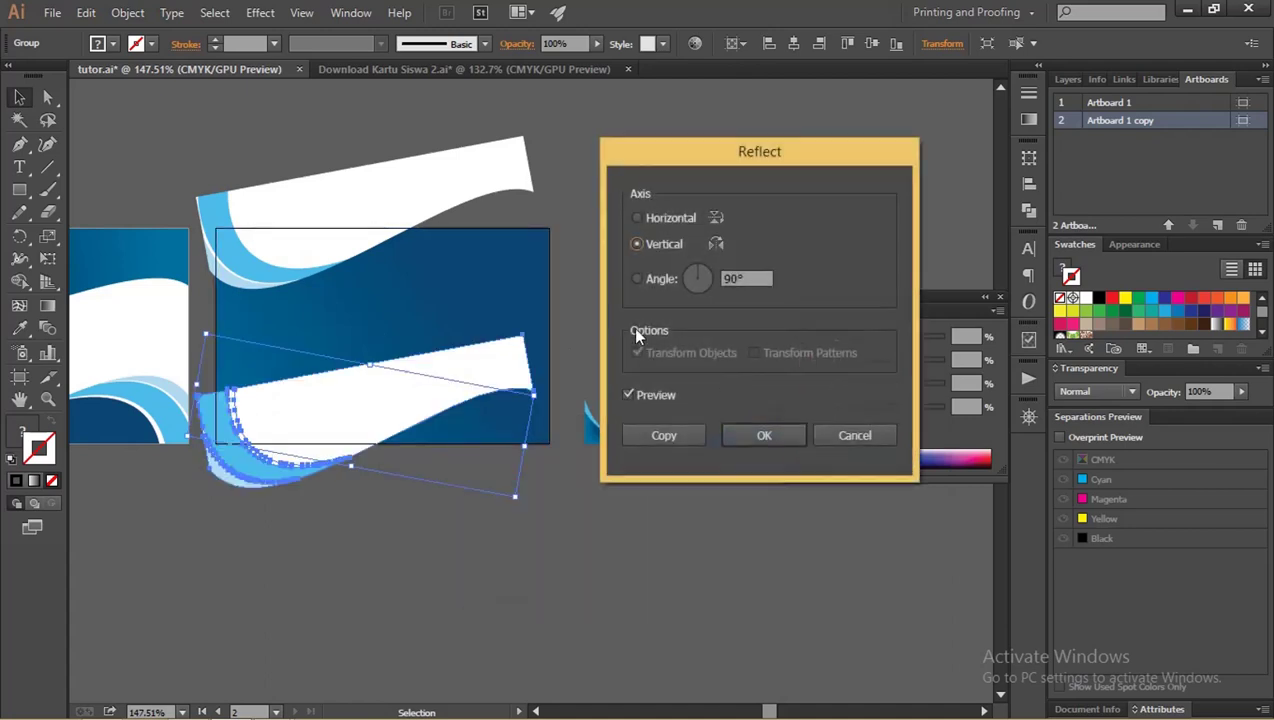
click(637, 218)
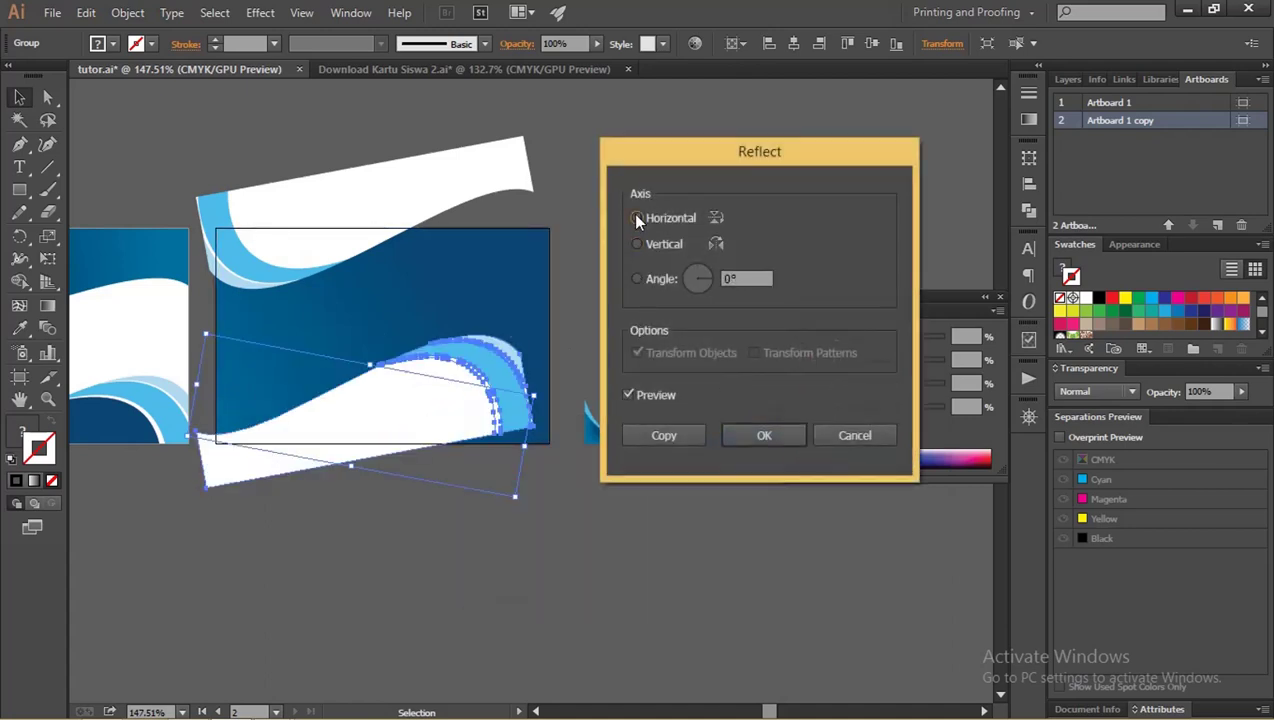
click(757, 438)
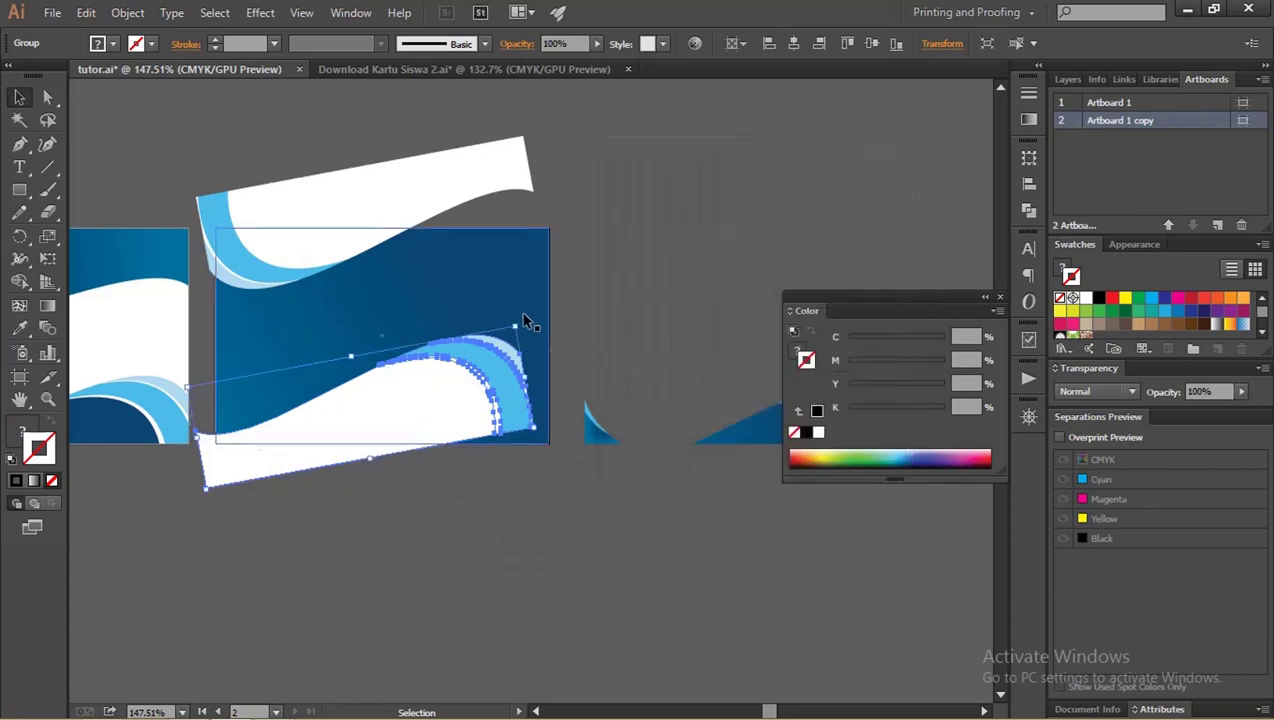
- Move and rotate the lower wave so it tilts across the card's bottom edge
drag(480, 385, 515, 447)
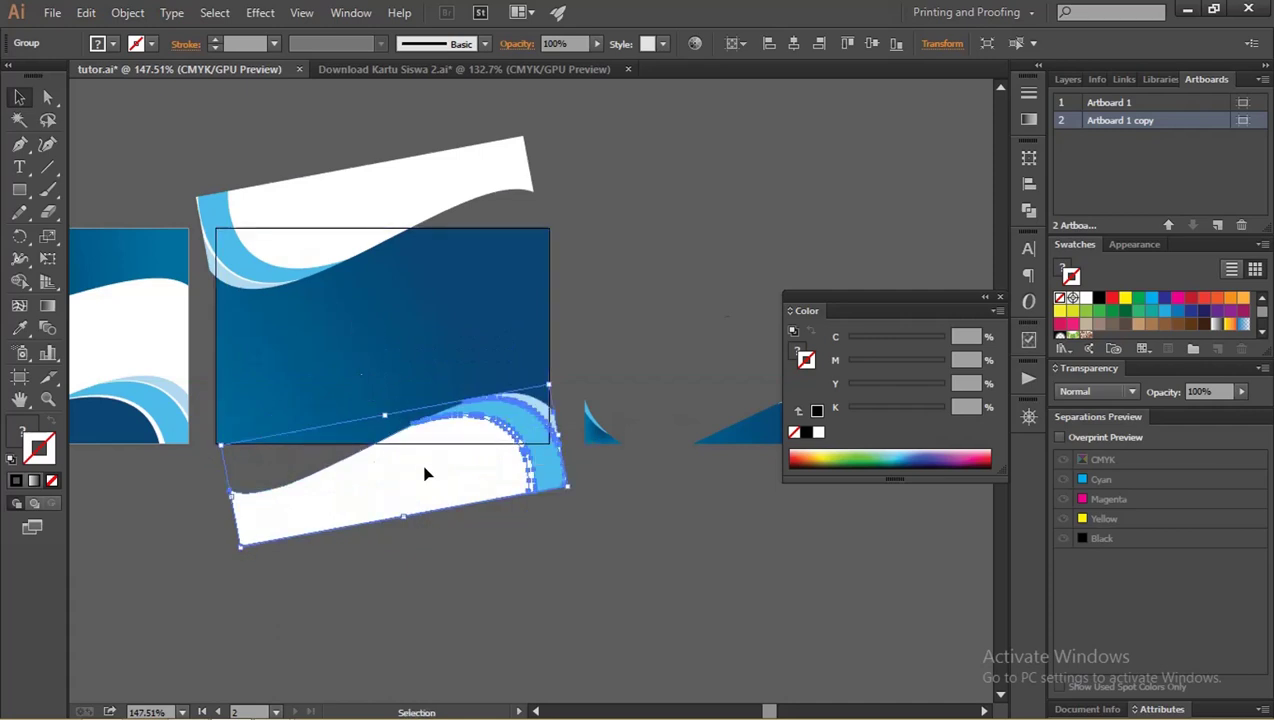
drag(373, 487, 520, 421)
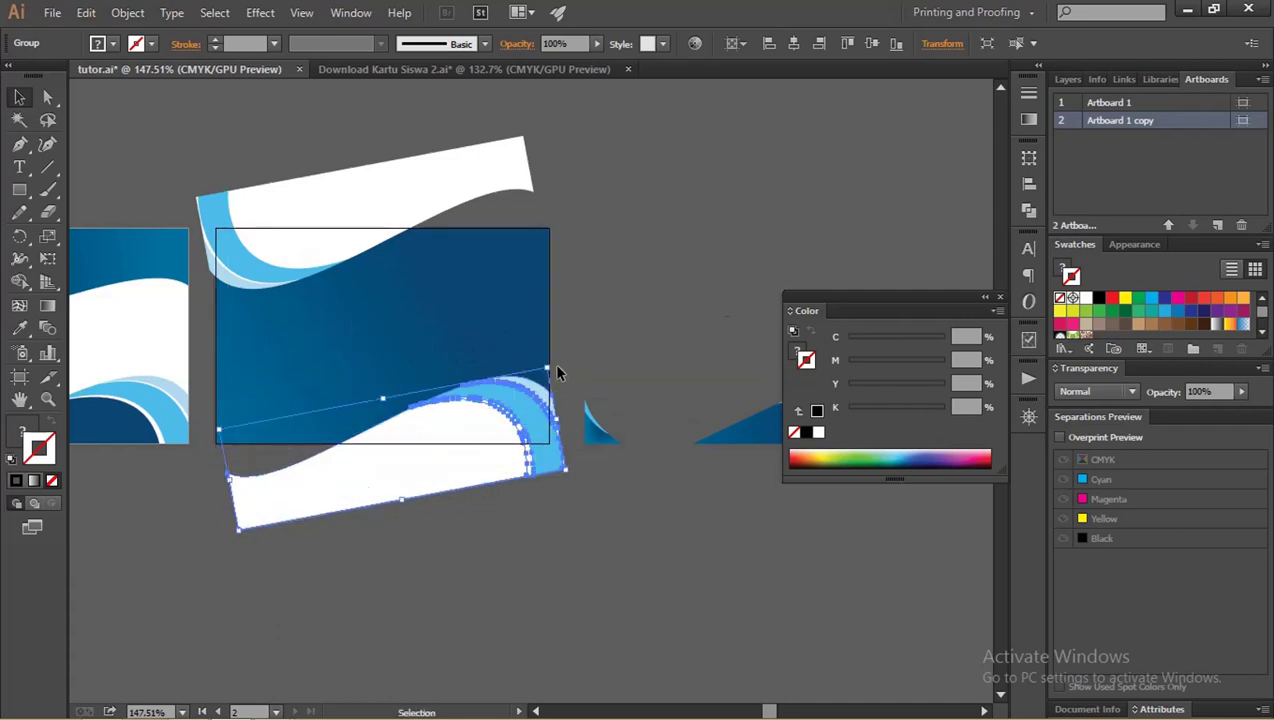
drag(555, 367, 562, 369)
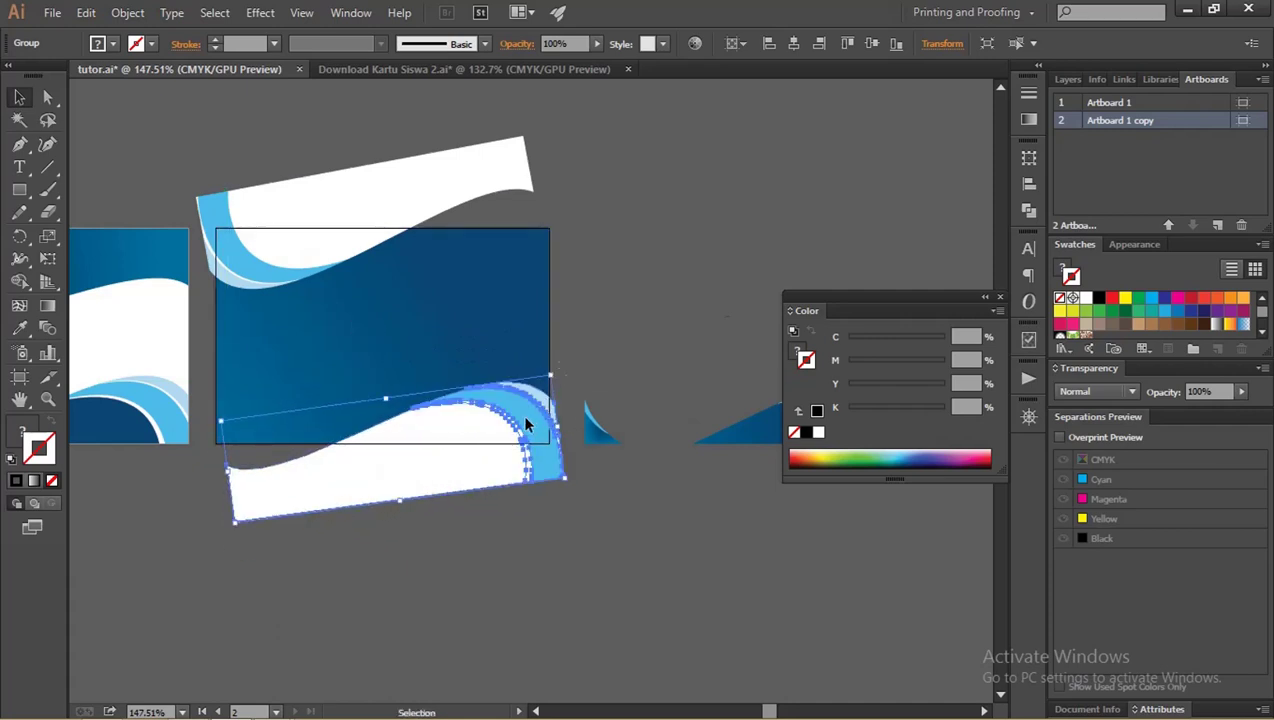
drag(527, 424, 522, 424)
- Bring the blue card rectangle in front of the waves
click(632, 361)
click(476, 297)
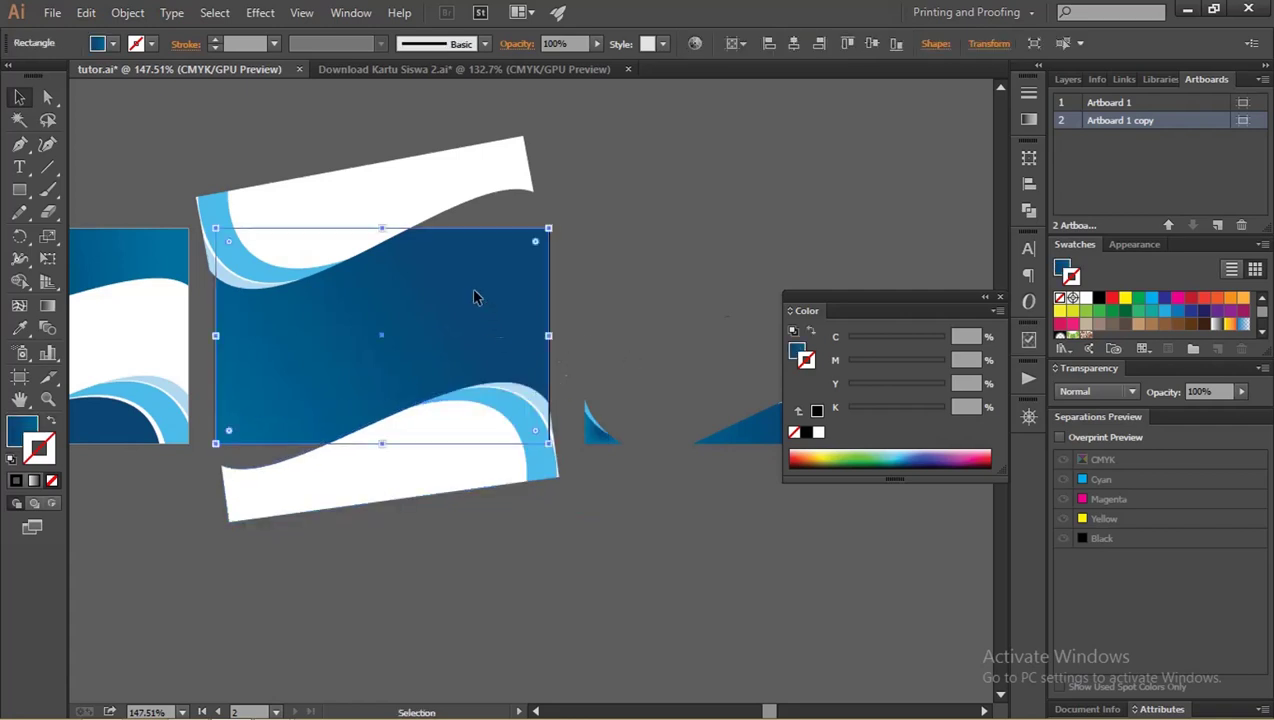
drag(444, 318, 435, 321)
key(ctrl+z)
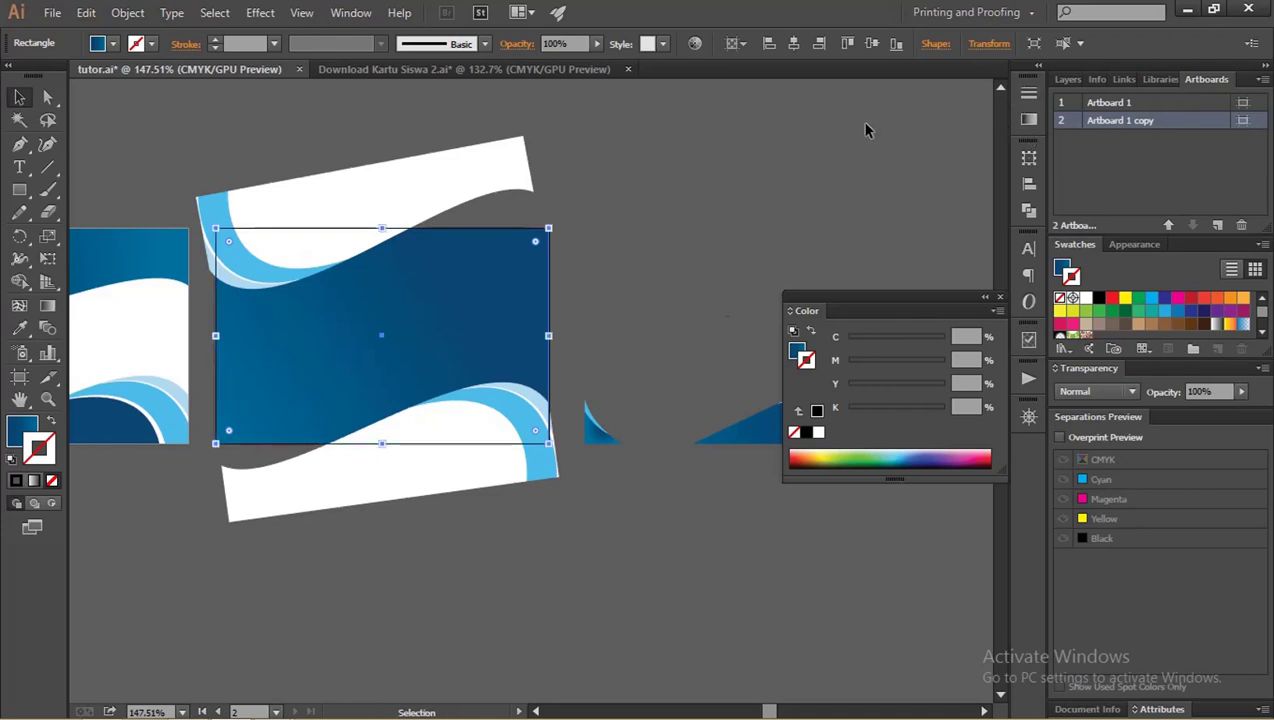
key(ctrl+shift+bracketright)
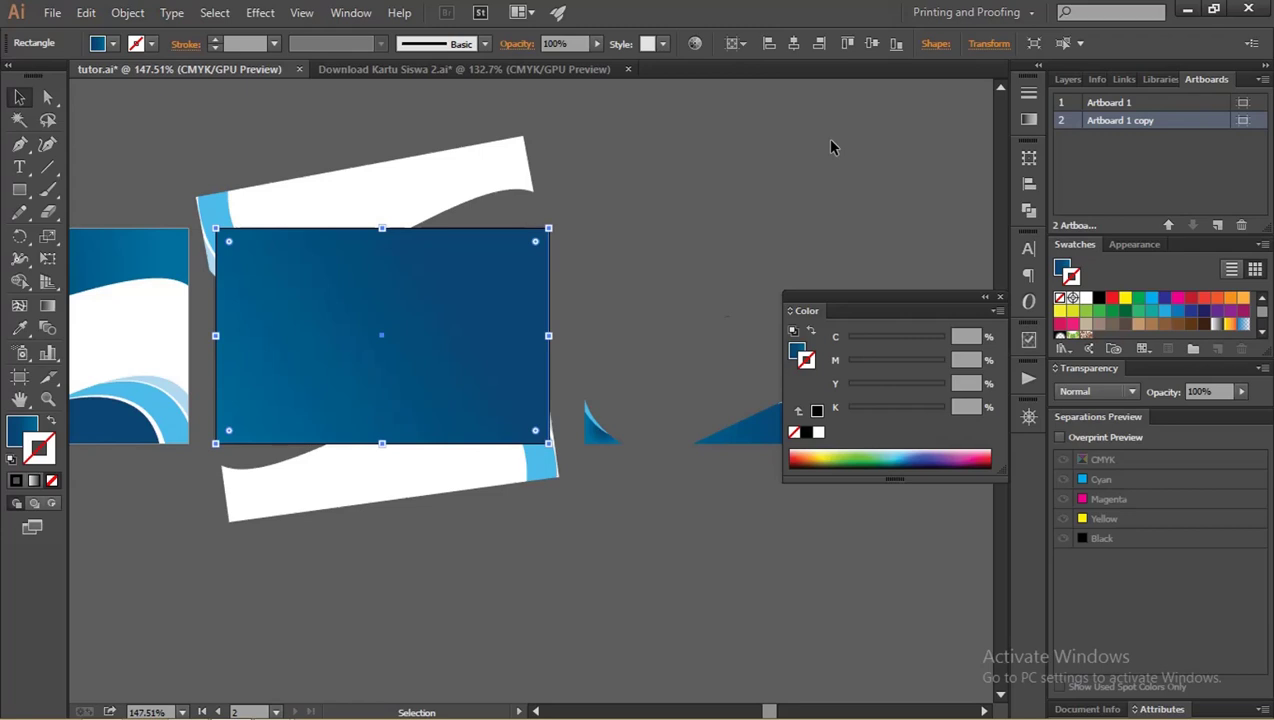
- Select the blue rectangle together with both white waves
click(428, 182)
shift+click(321, 478)
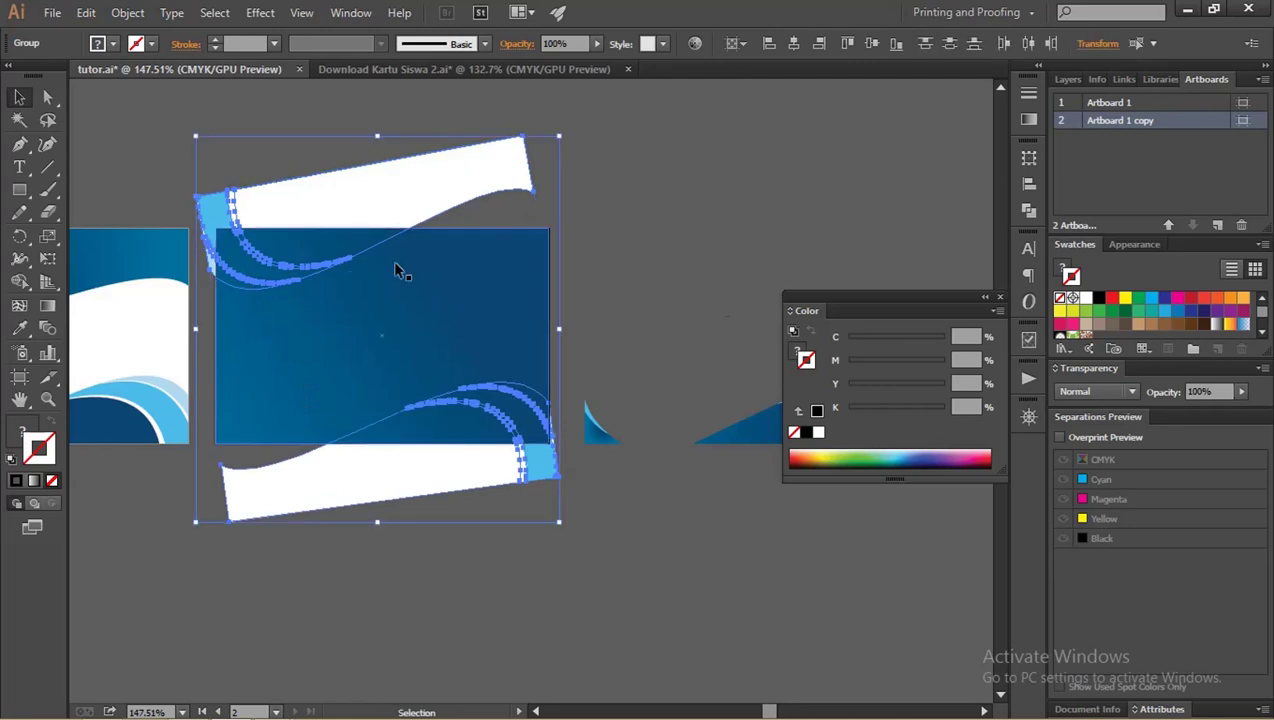
key(v)
click(614, 255)
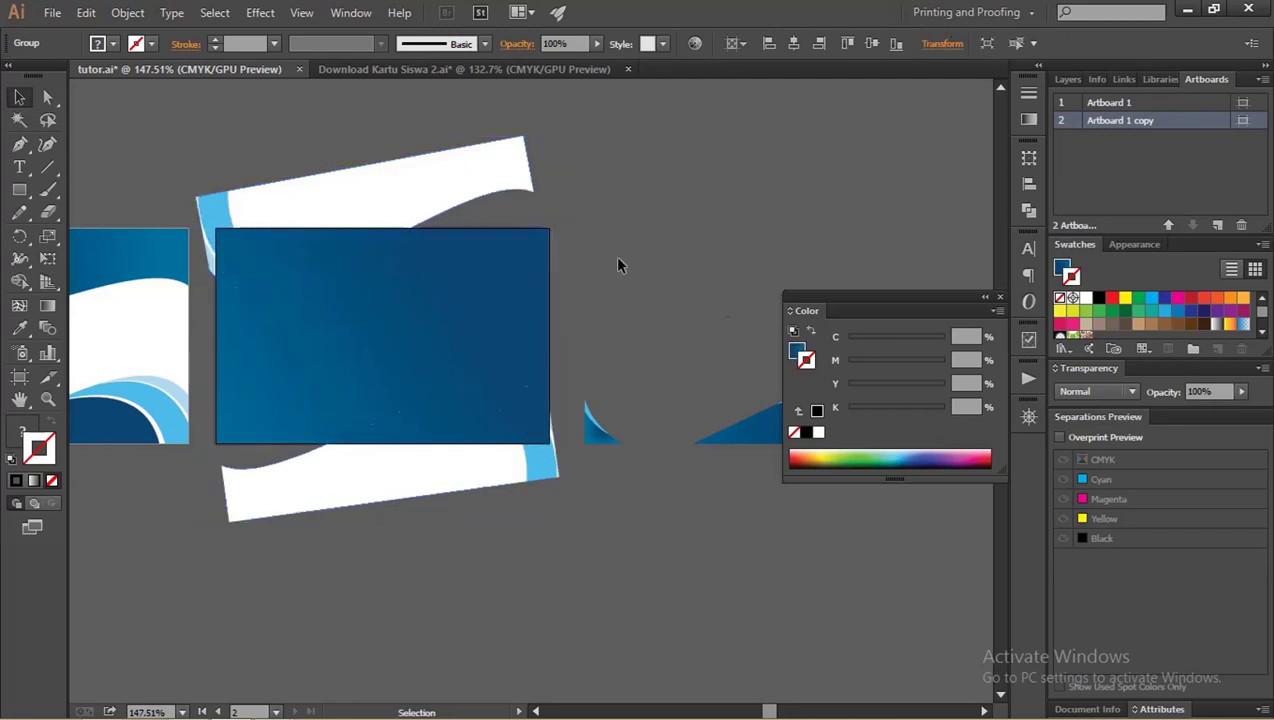
click(338, 272)
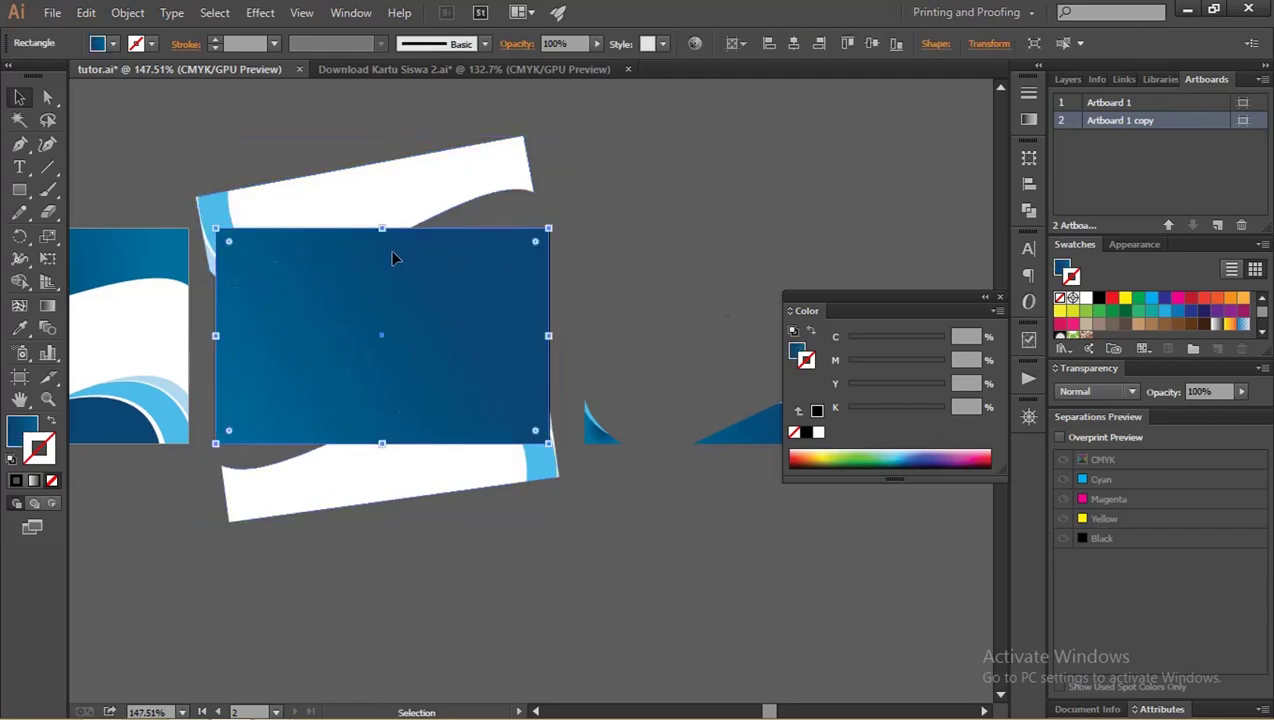
shift+click(396, 195)
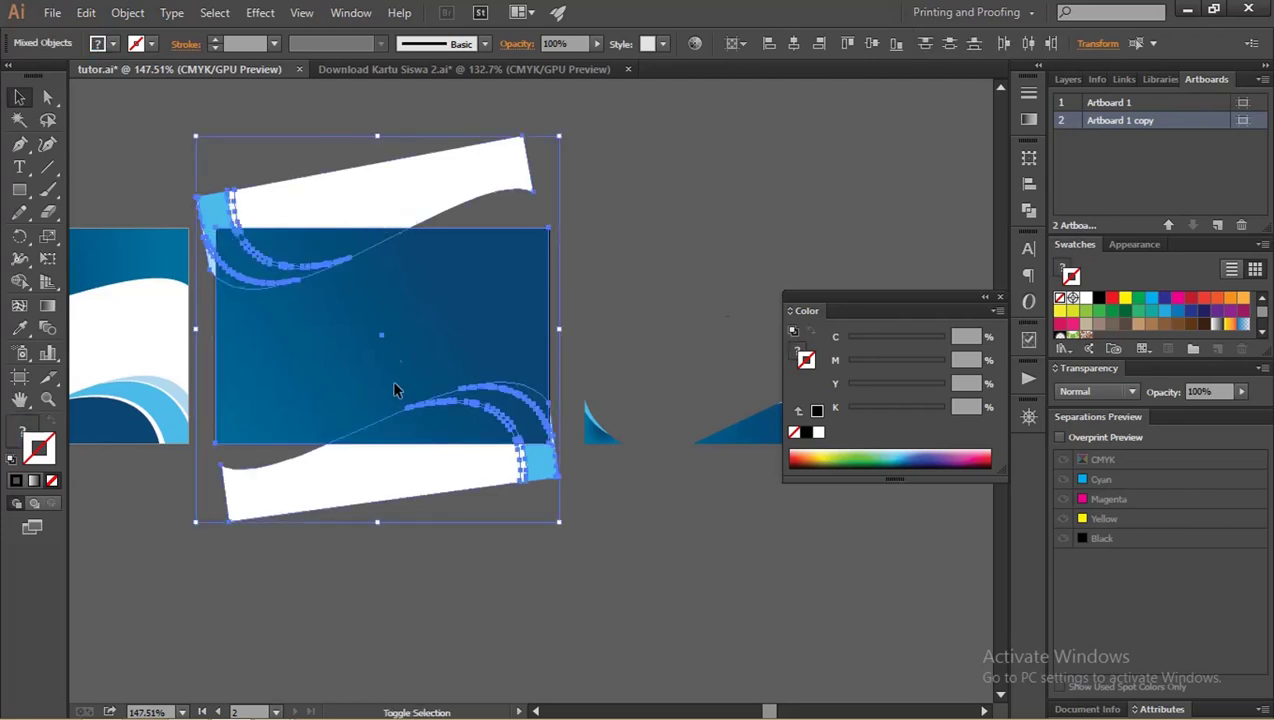
shift+click(394, 462)
shift+click(394, 462)
- Make a clipping mask so both waves are trimmed to the blue rectangle
right_click(391, 298)
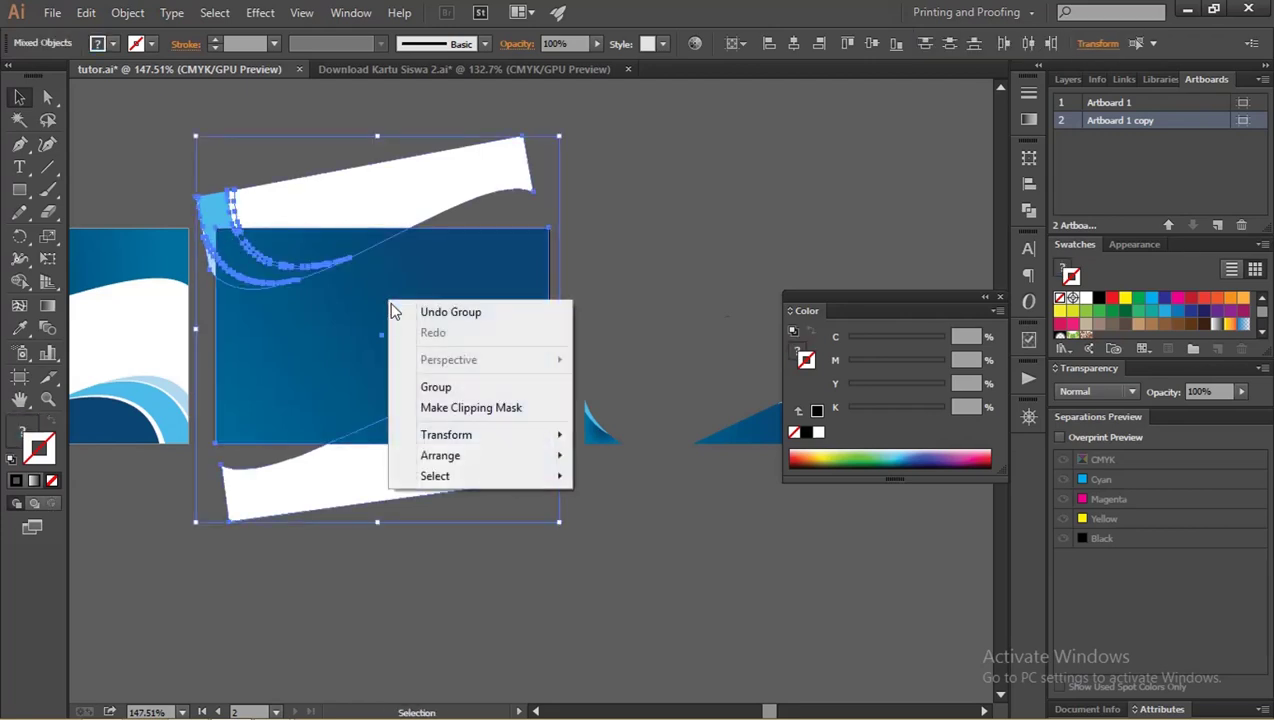
click(462, 405)
click(636, 302)
key(z)
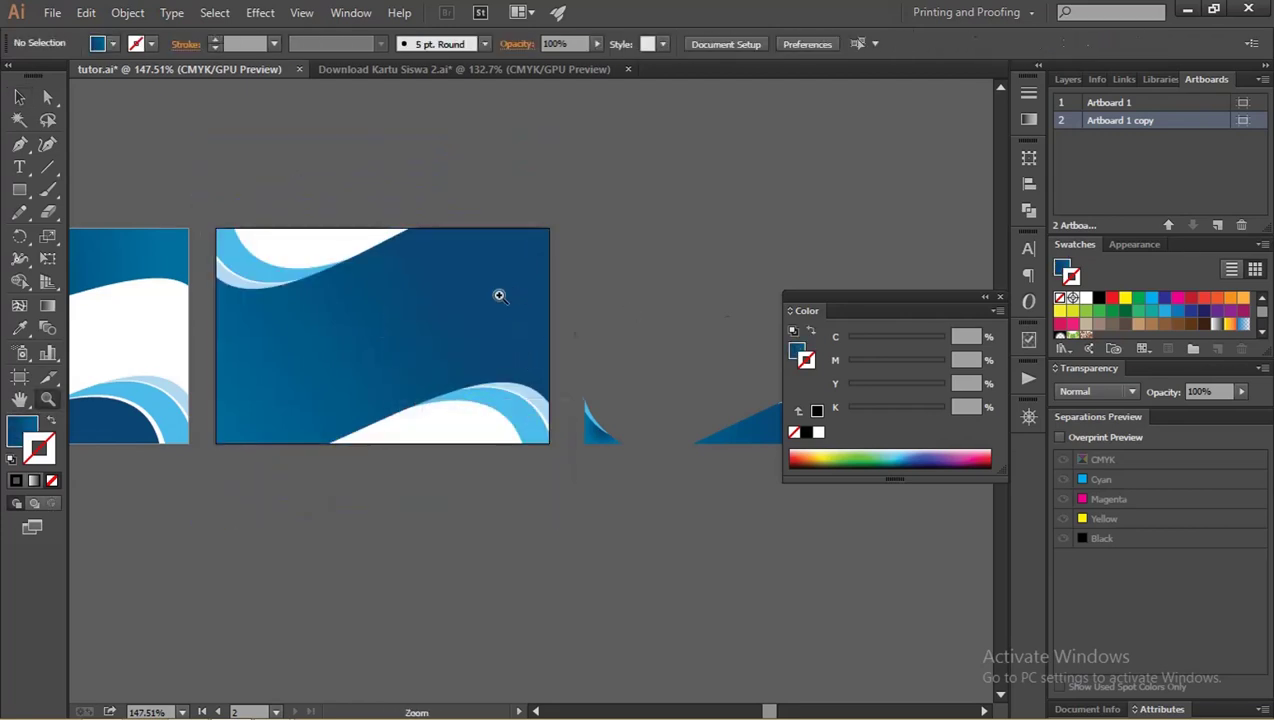
drag(498, 293, 350, 293)
drag(431, 284, 453, 320)
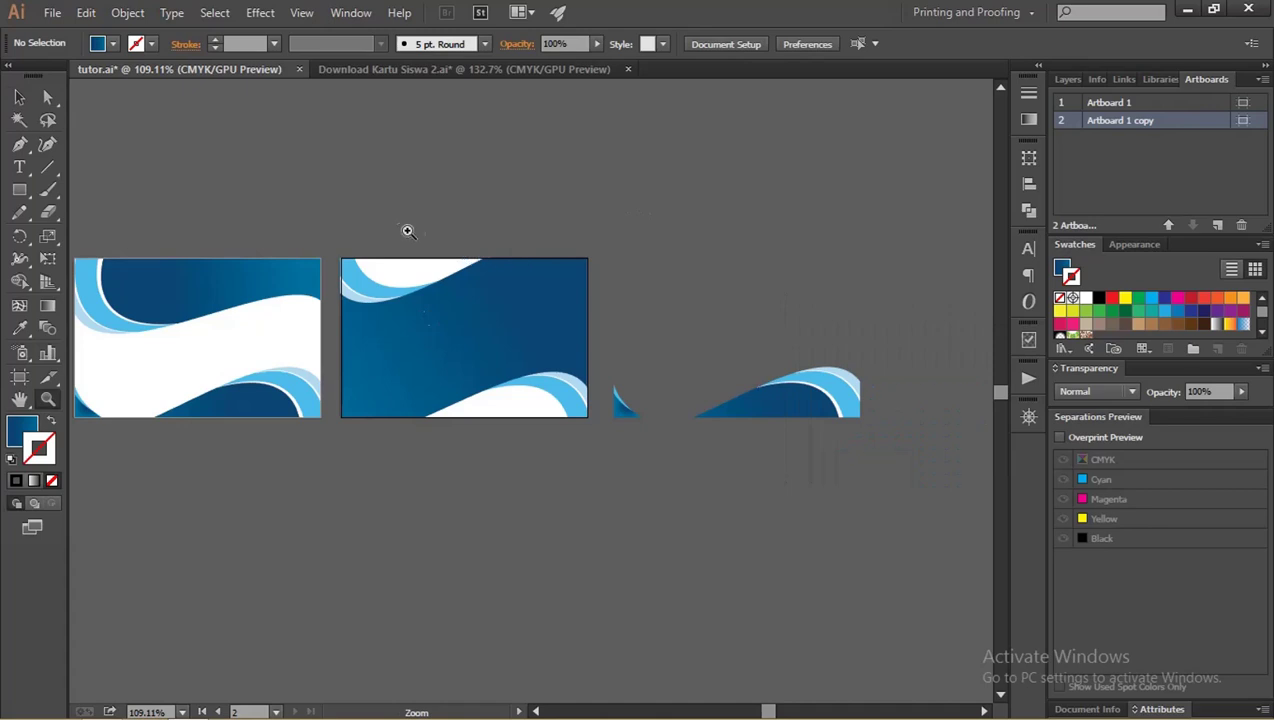
drag(407, 230, 523, 262)
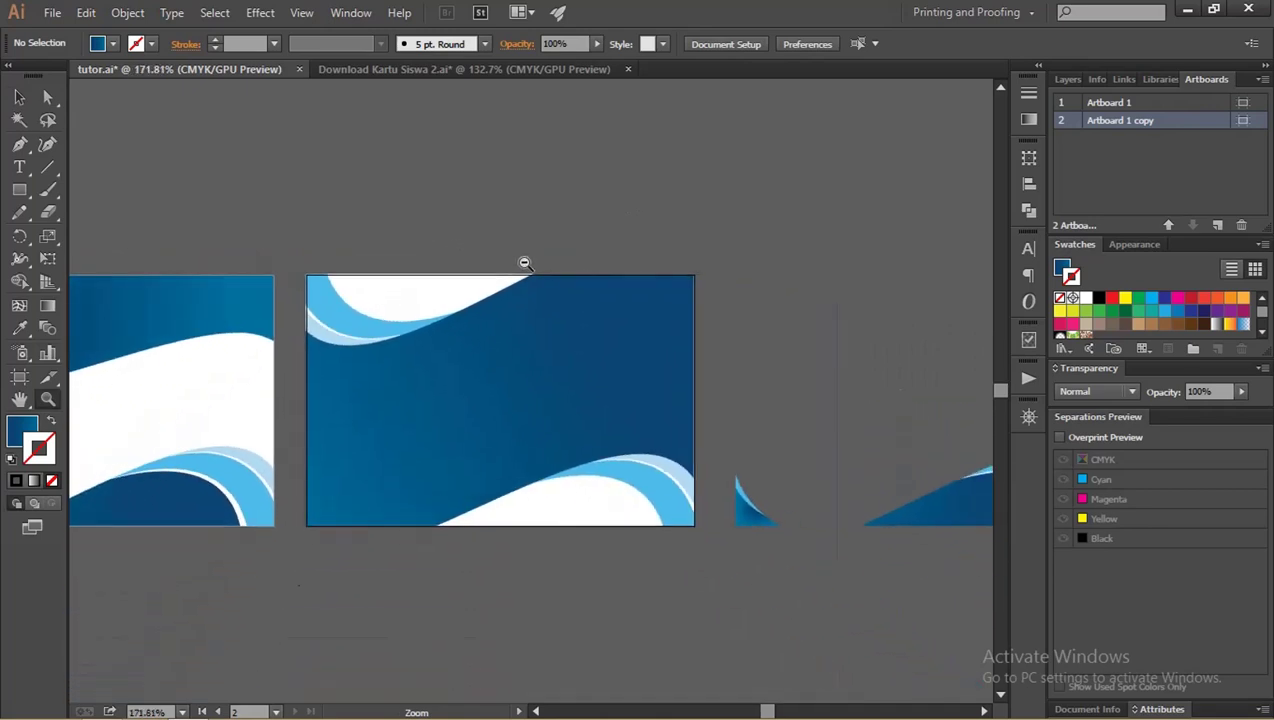
drag(443, 224, 611, 242)
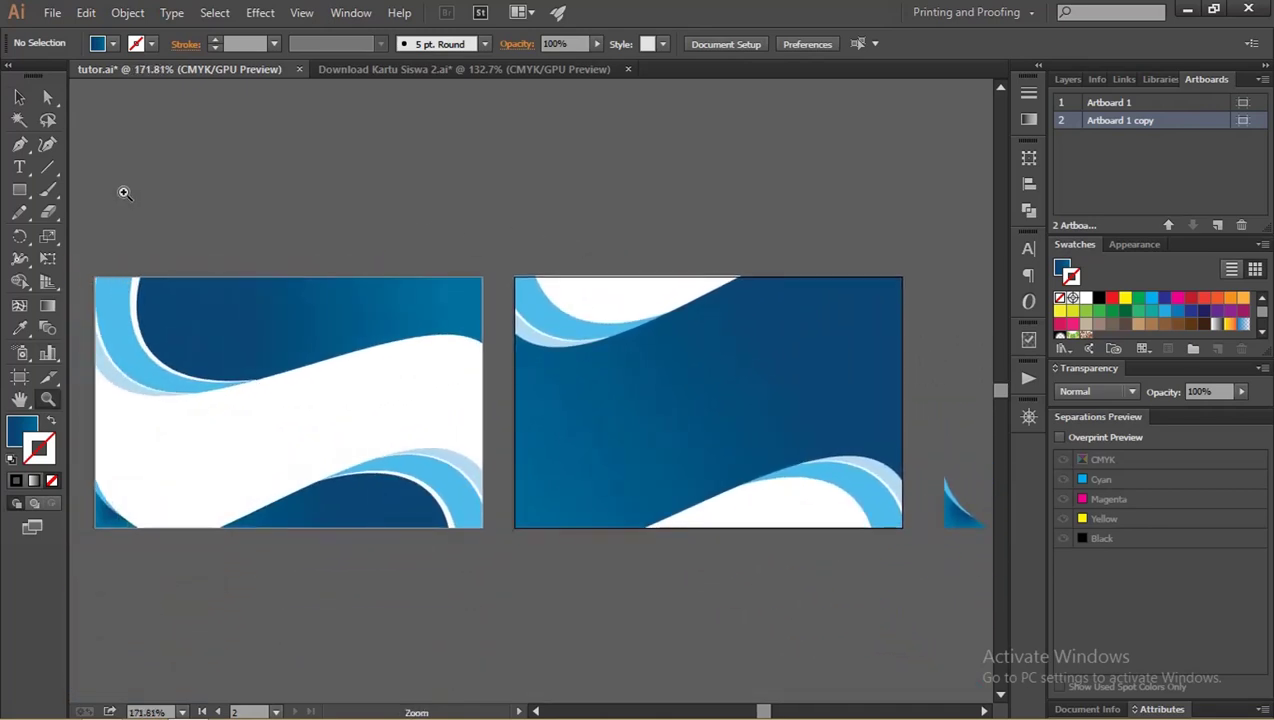
- Start a text object above the cards, then deselect it and zoom out
click(21, 168)
click(209, 213)
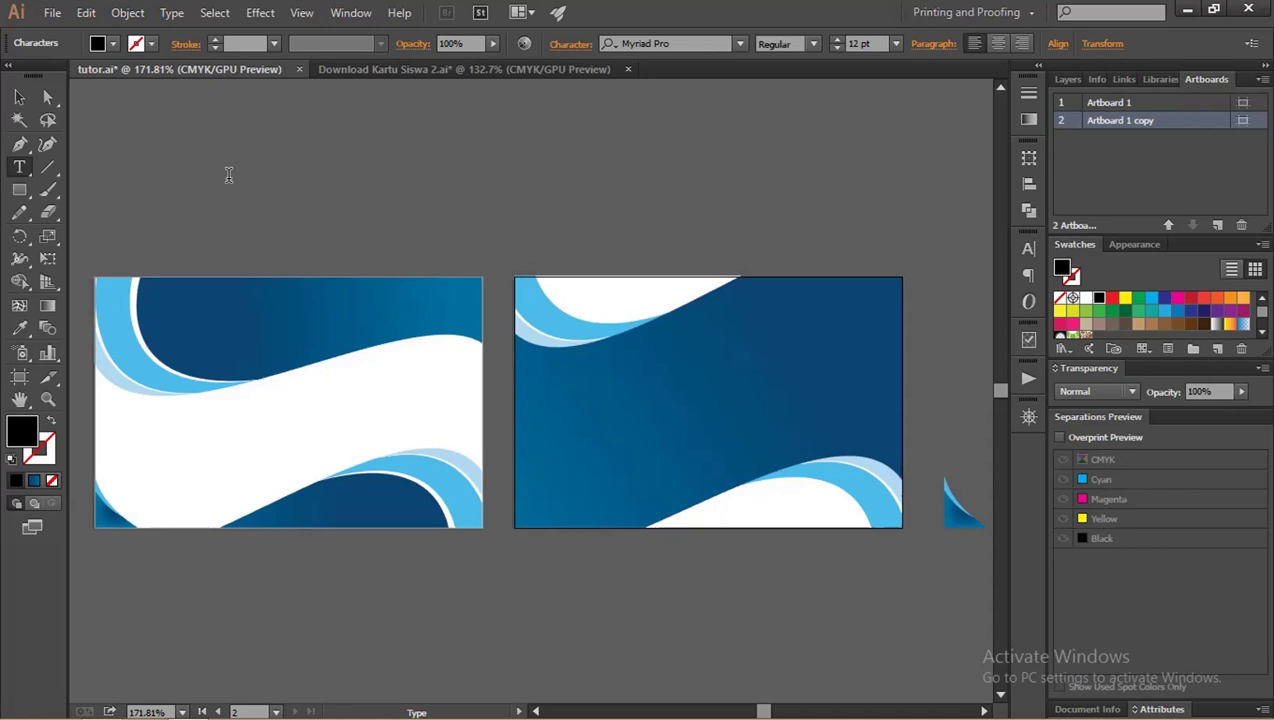
click(21, 99)
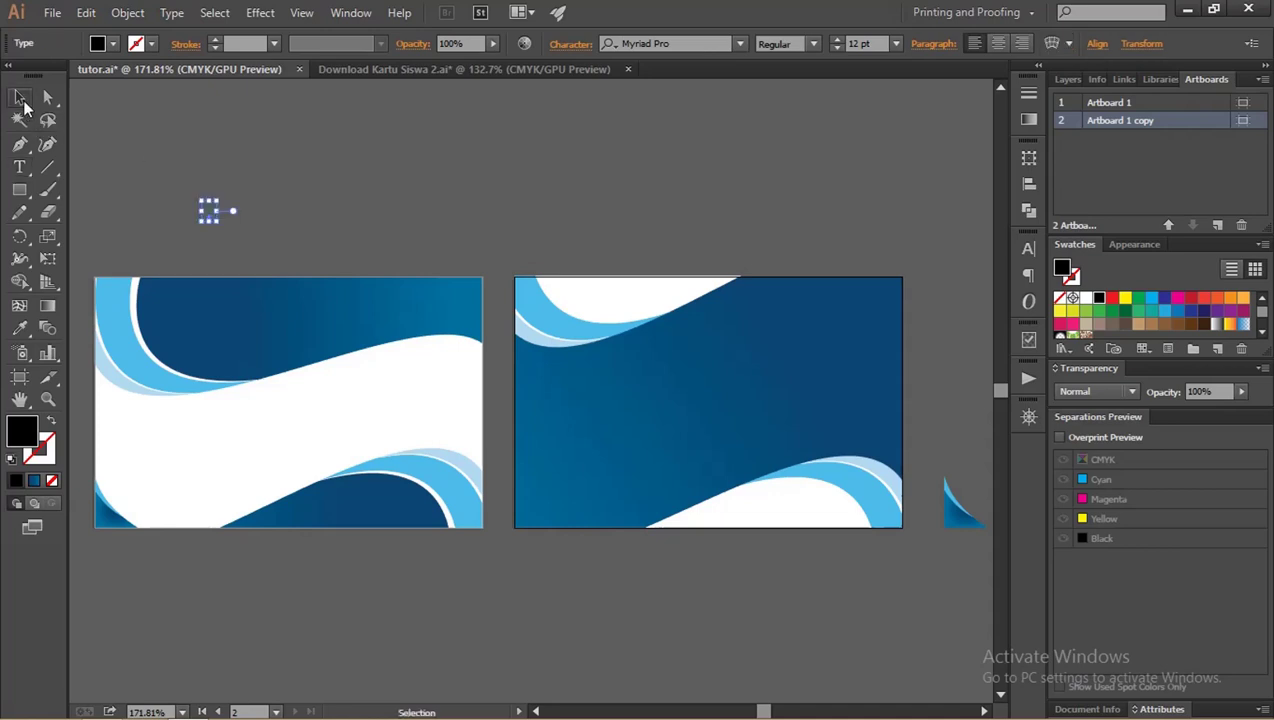
click(207, 257)
key(z)
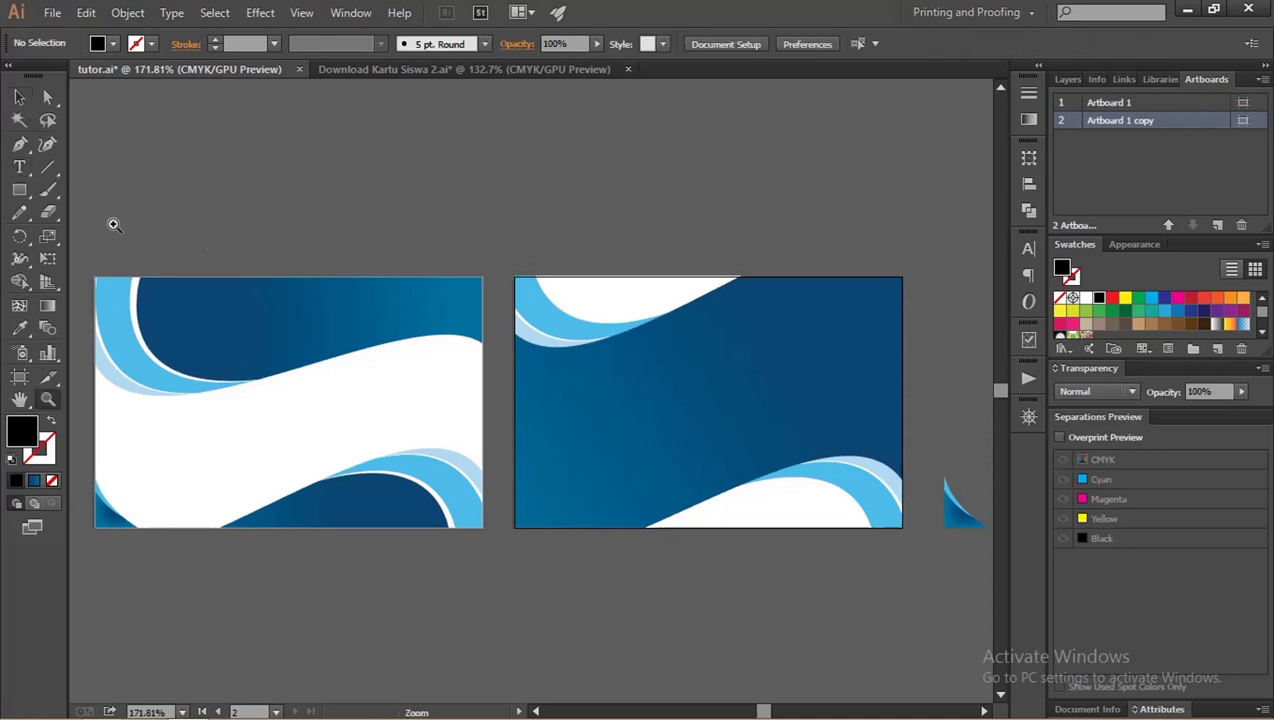
mouse_move(230, 227)
mouse_down()
mouse_move(188, 229)
mouse_move(243, 220)
mouse_up()
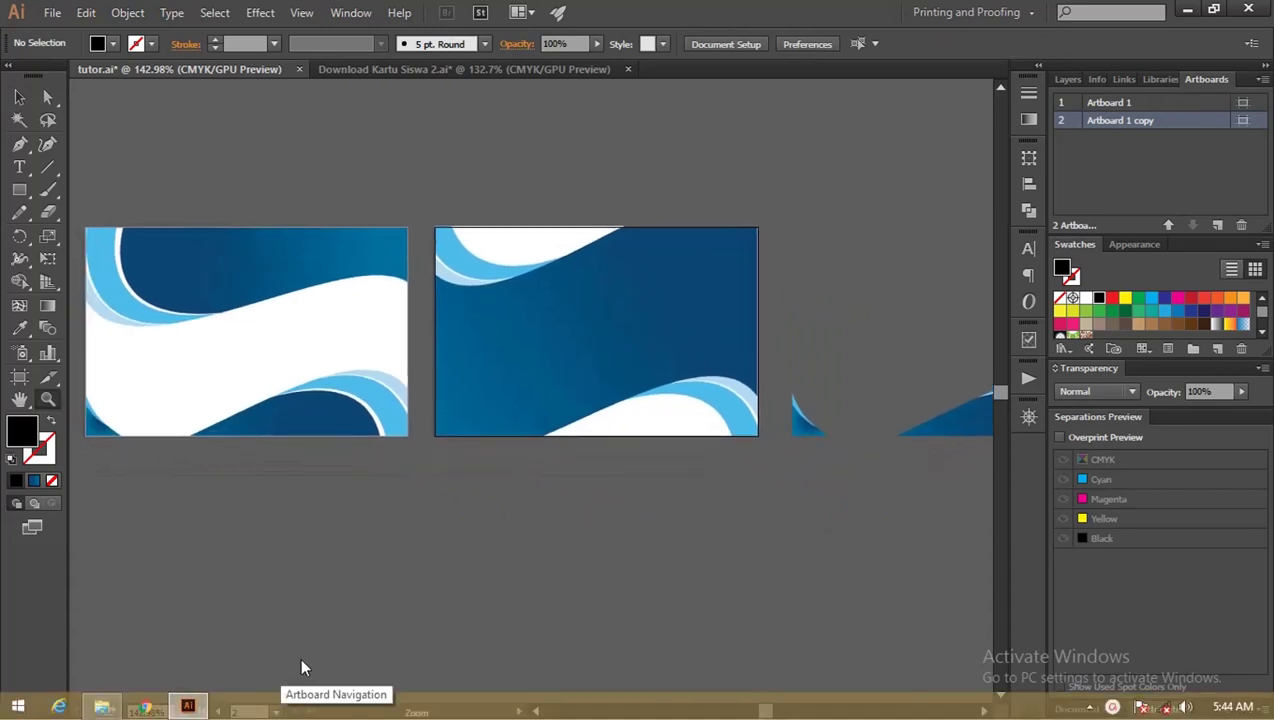
- Paste the copied card text and park it below the artboards
key(ctrl+v)
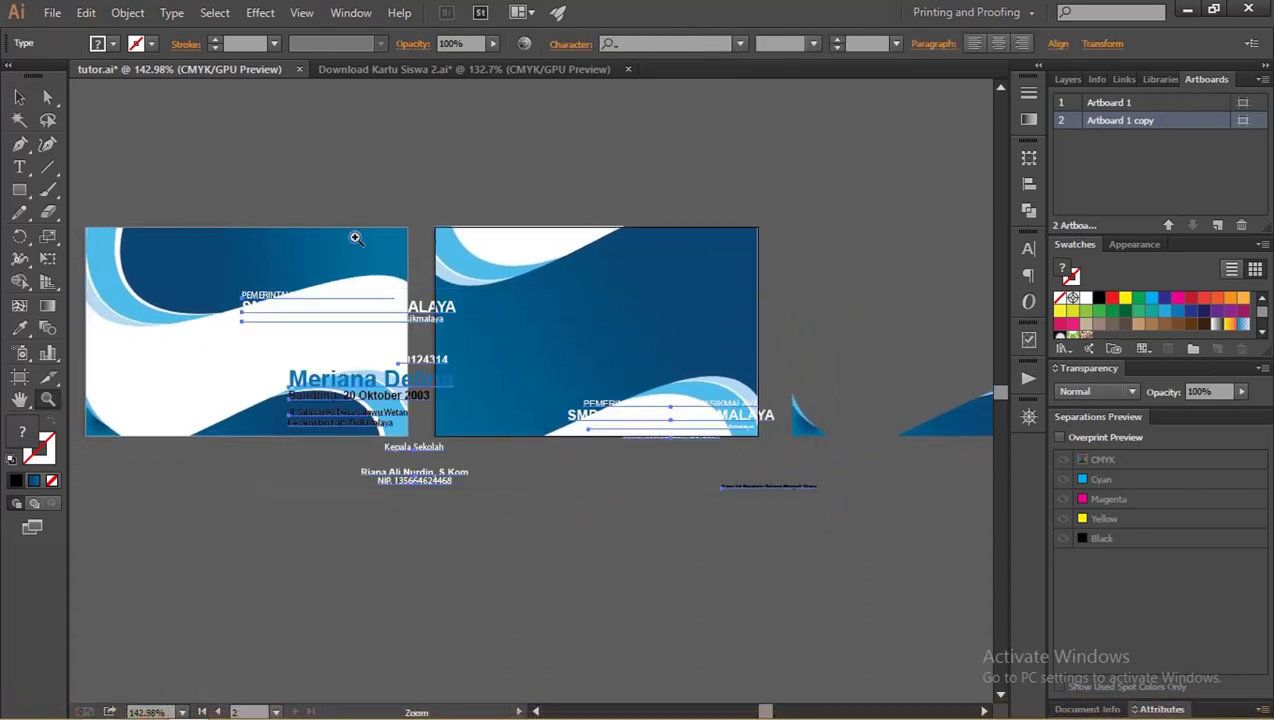
key(v)
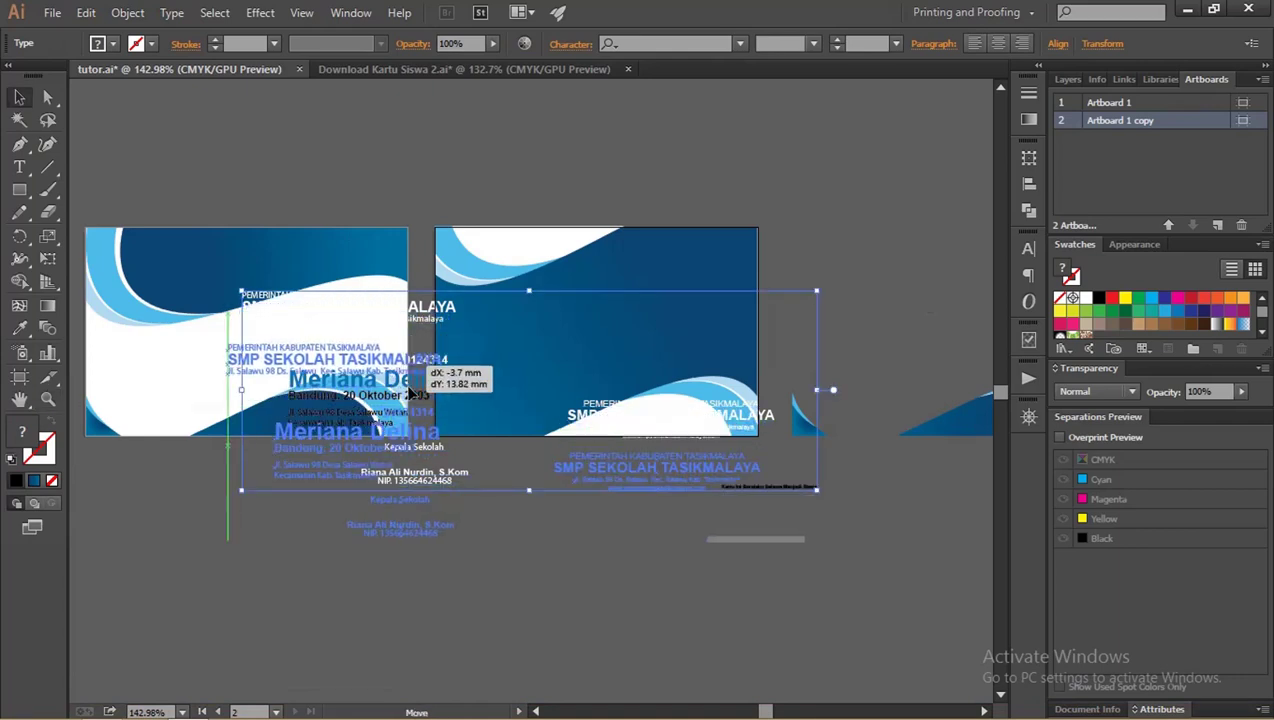
drag(421, 318, 348, 505)
mouse_move(440, 456)
mouse_down()
mouse_move(453, 390)
mouse_move(492, 375)
mouse_up()
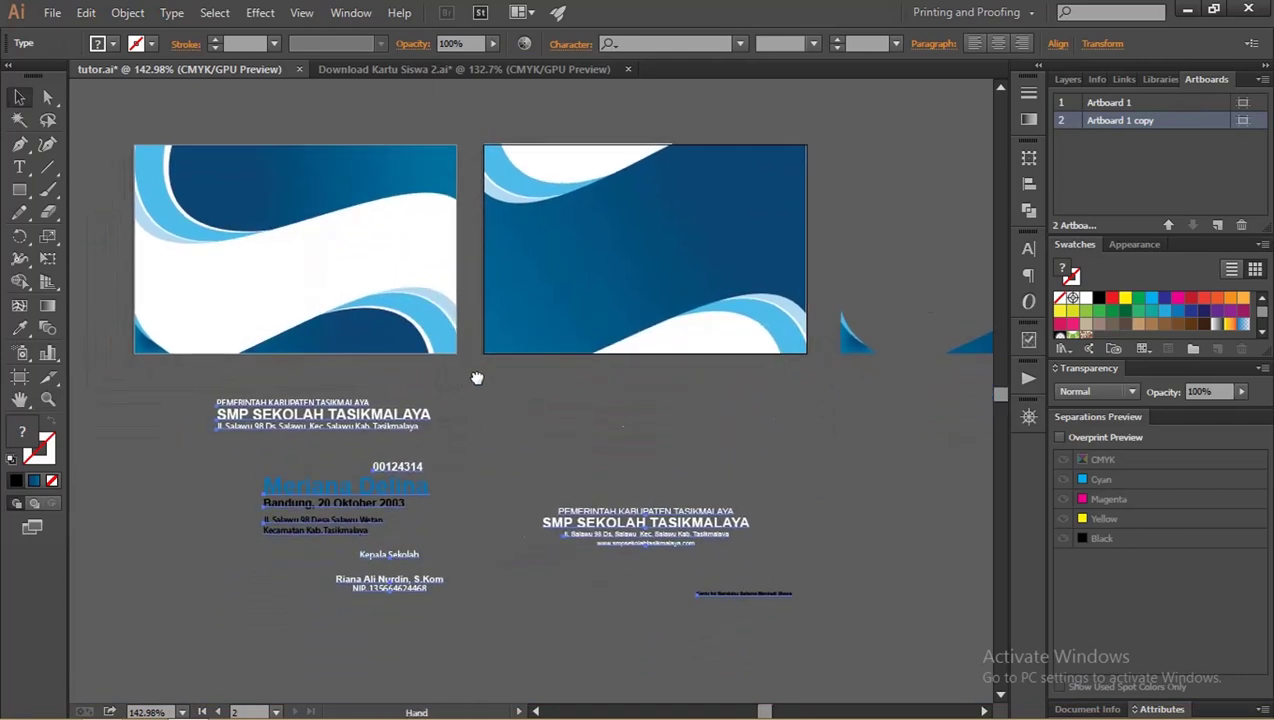
click(448, 397)
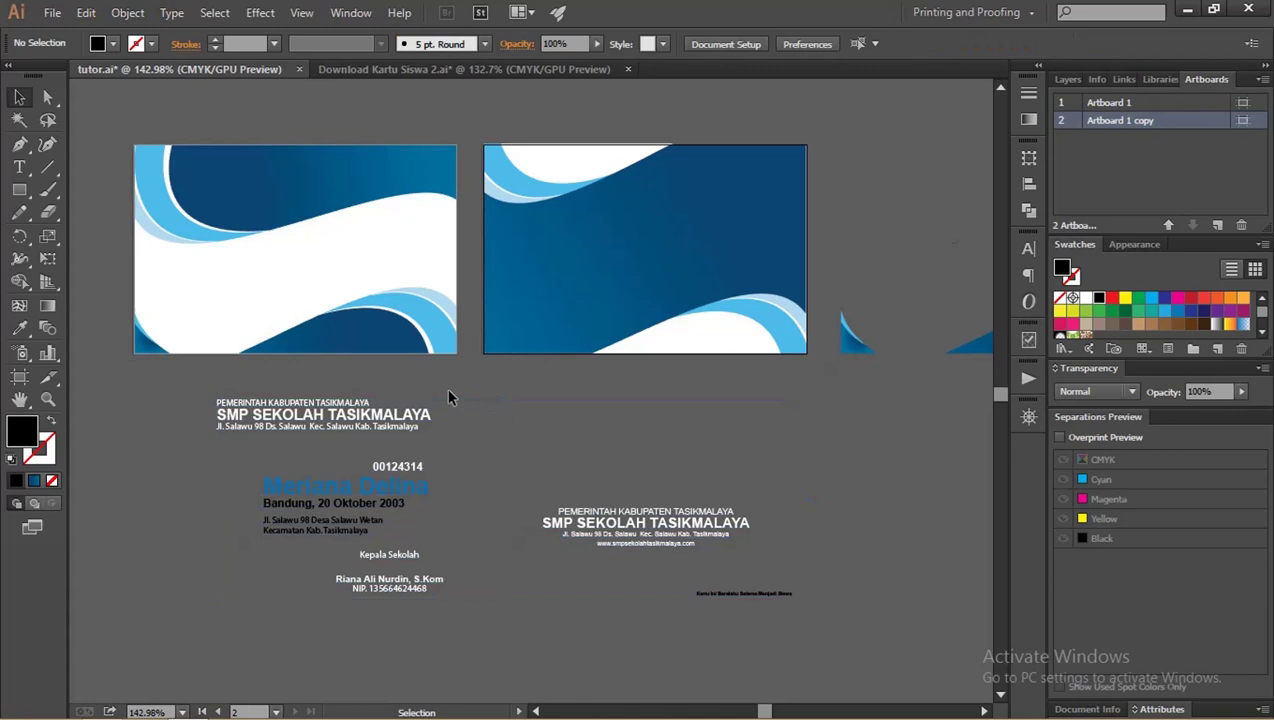
- Move the SMP SEKOLAH TASIKMALAYA header block onto the top of the front card
click(311, 438)
mouse_move(301, 428)
mouse_down()
mouse_move(300, 186)
mouse_move(503, 249)
mouse_move(364, 216)
mouse_move(306, 217)
mouse_move(302, 199)
mouse_up()
key(z)
- Select the student details text block below the cards
click(268, 175)
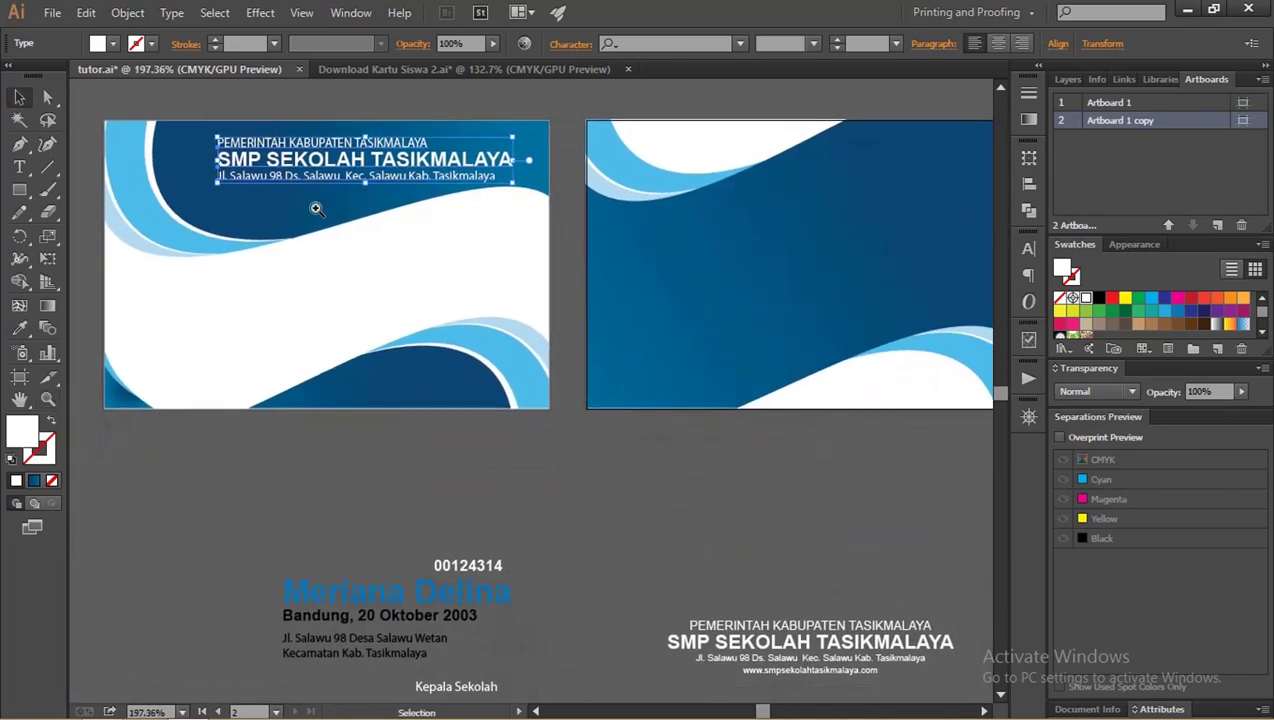
click(416, 455)
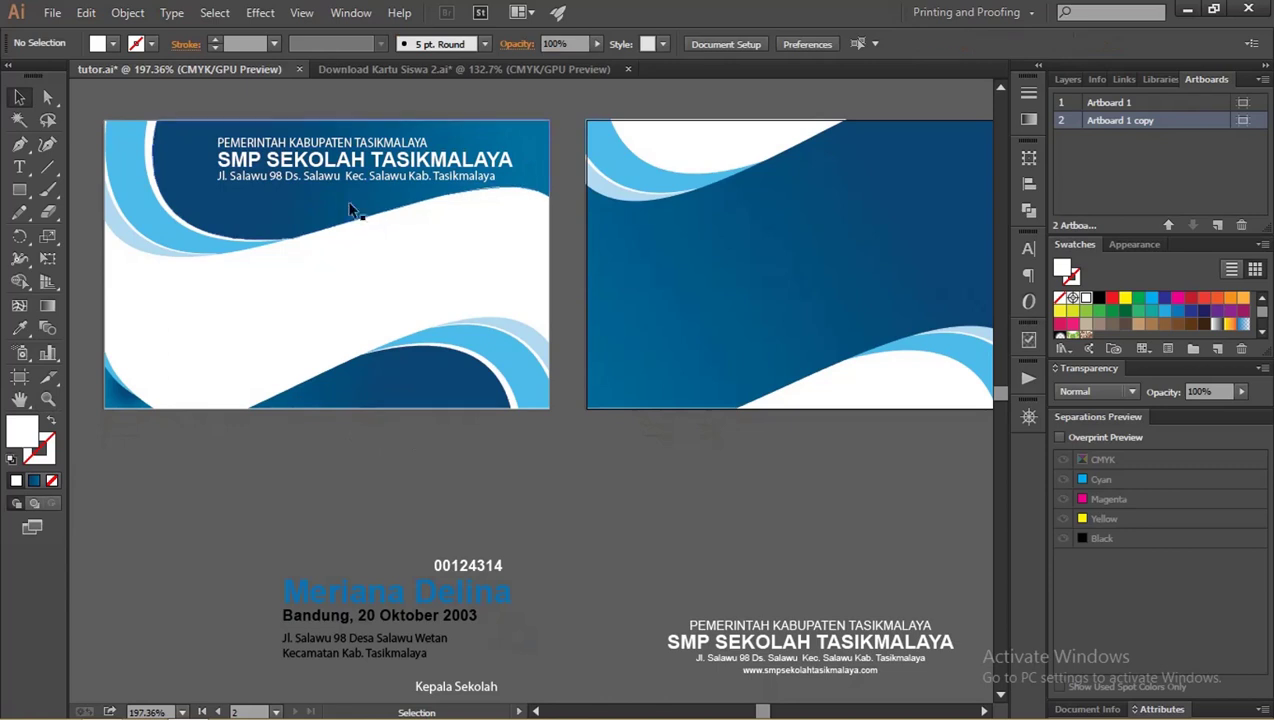
drag(427, 541, 410, 489)
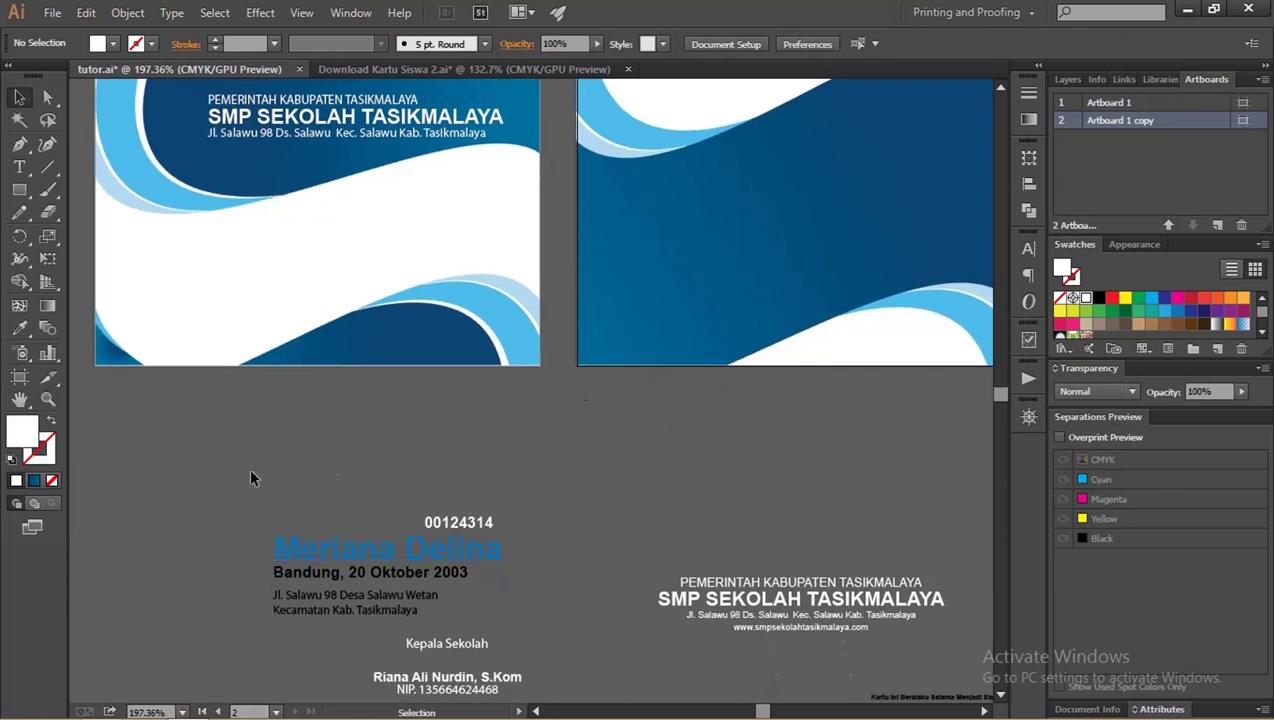
drag(304, 521, 321, 452)
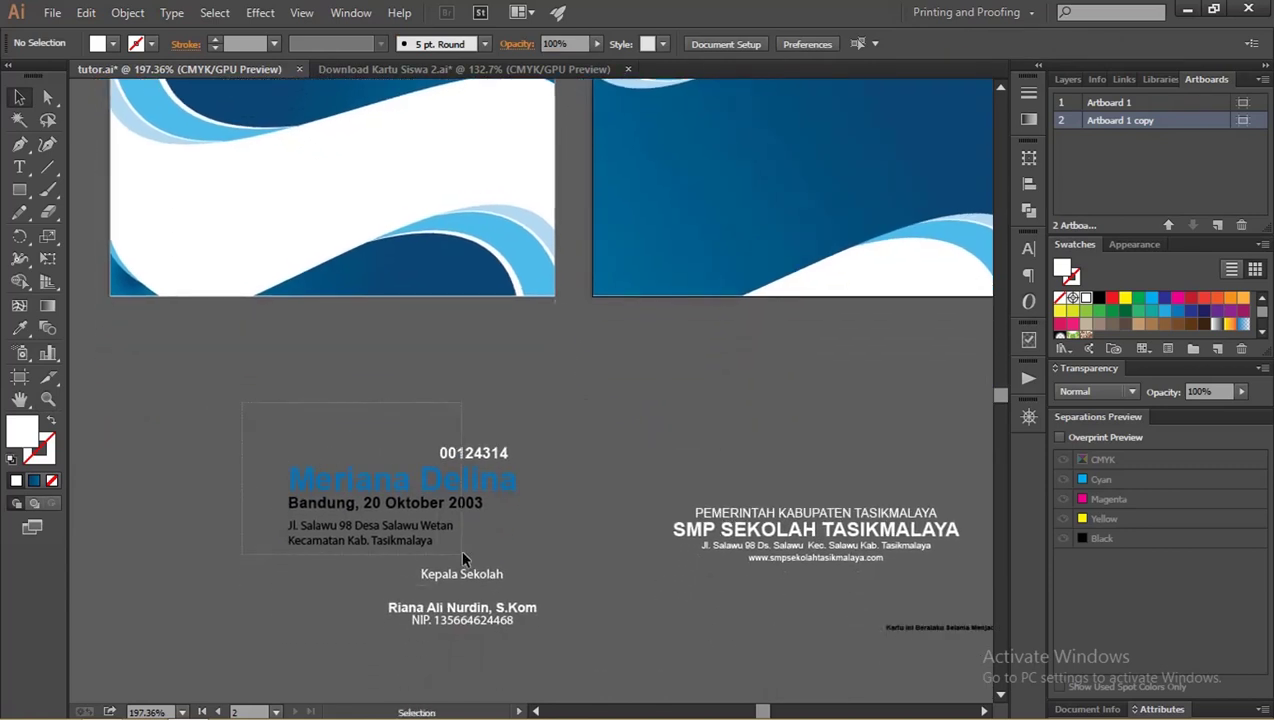
mouse_move(462, 558)
mouse_down()
mouse_move(470, 540)
mouse_move(509, 563)
mouse_move(487, 246)
mouse_move(428, 244)
mouse_move(463, 272)
mouse_up()
click(527, 530)
scroll(509, 563, up, 3)
- Make the student number black with no stroke
key(z)
click(397, 243)
key(v)
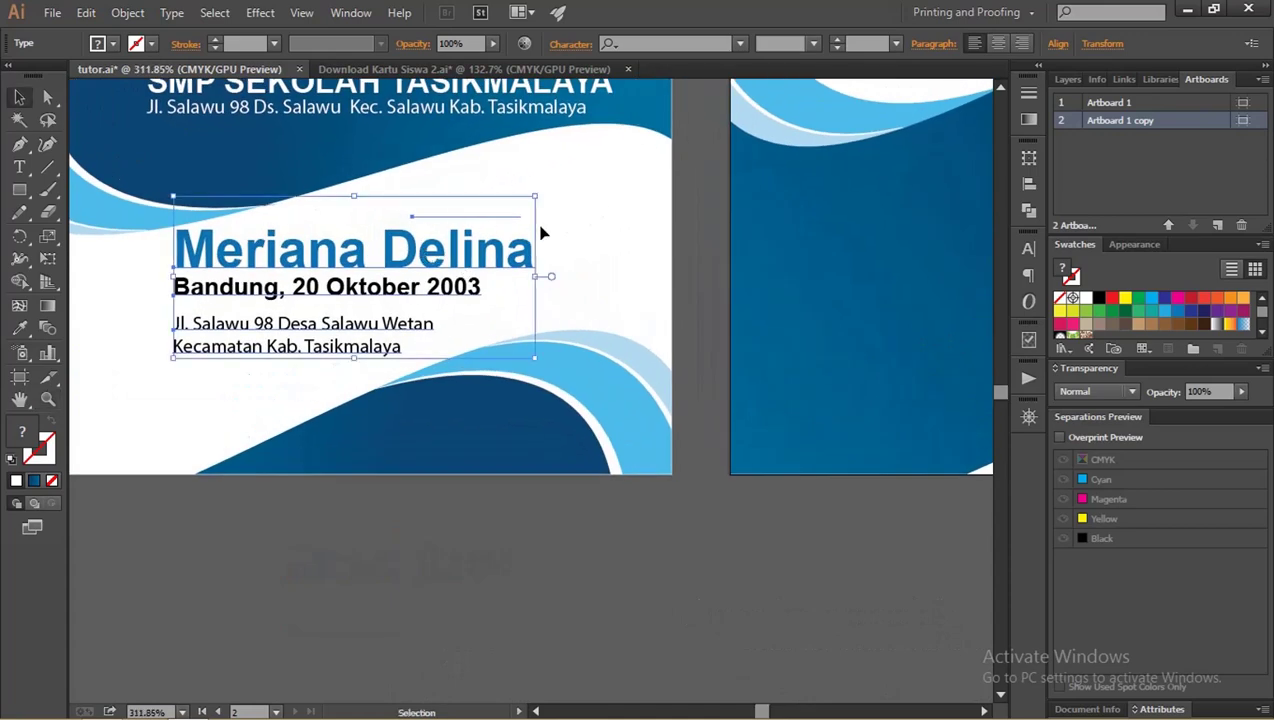
click(541, 233)
click(480, 216)
key(d)
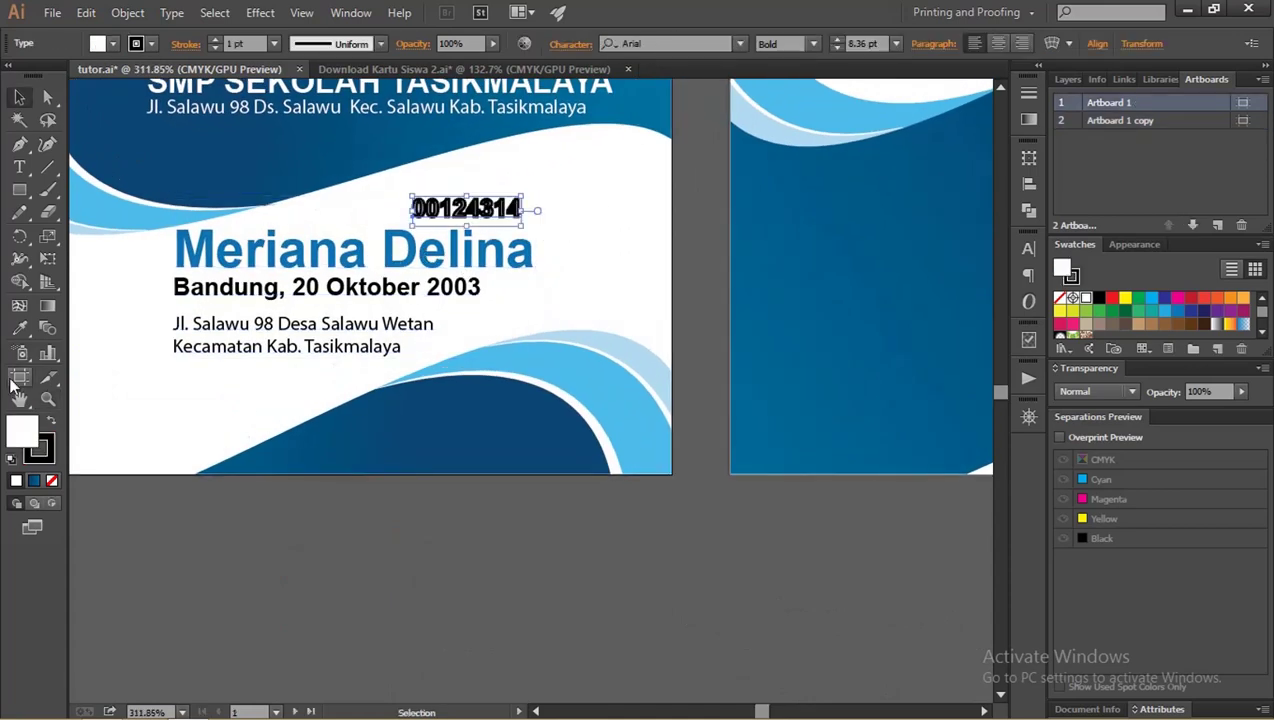
click(54, 422)
click(50, 452)
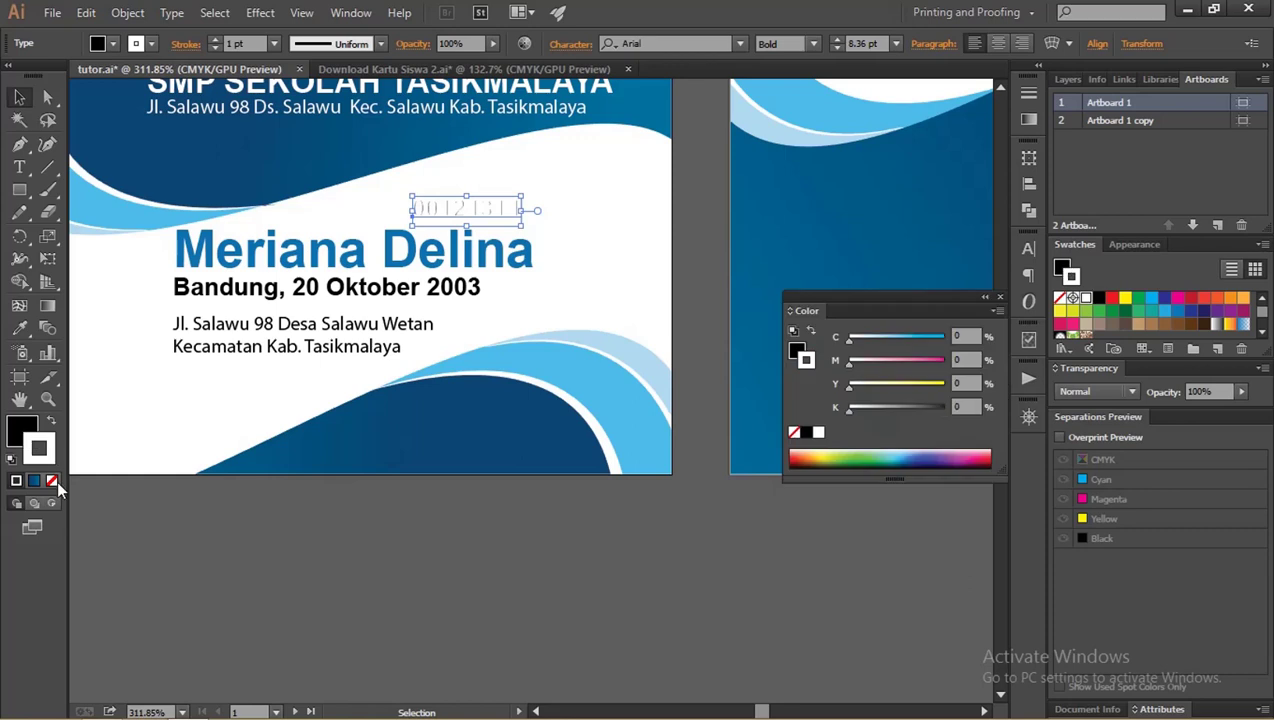
click(52, 480)
click(216, 540)
- Select the student name, birth date and address lines on the front card
key(z)
drag(368, 215, 332, 228)
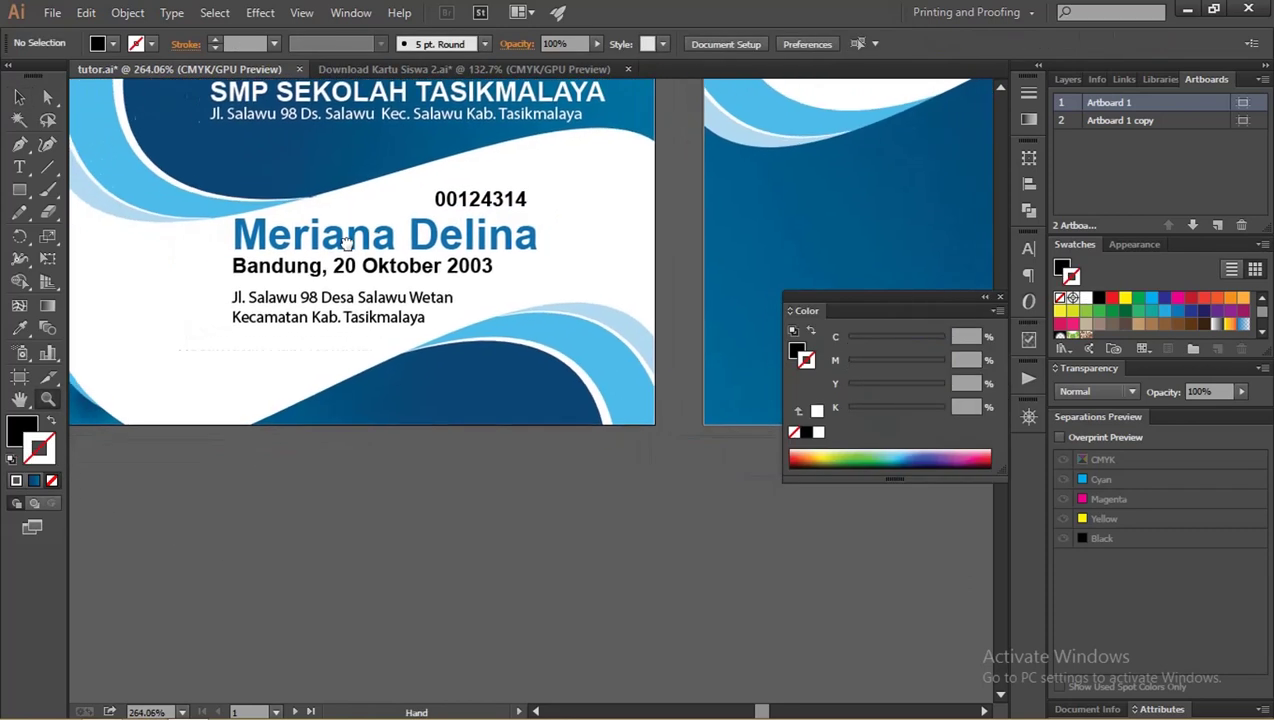
key(v)
click(323, 248)
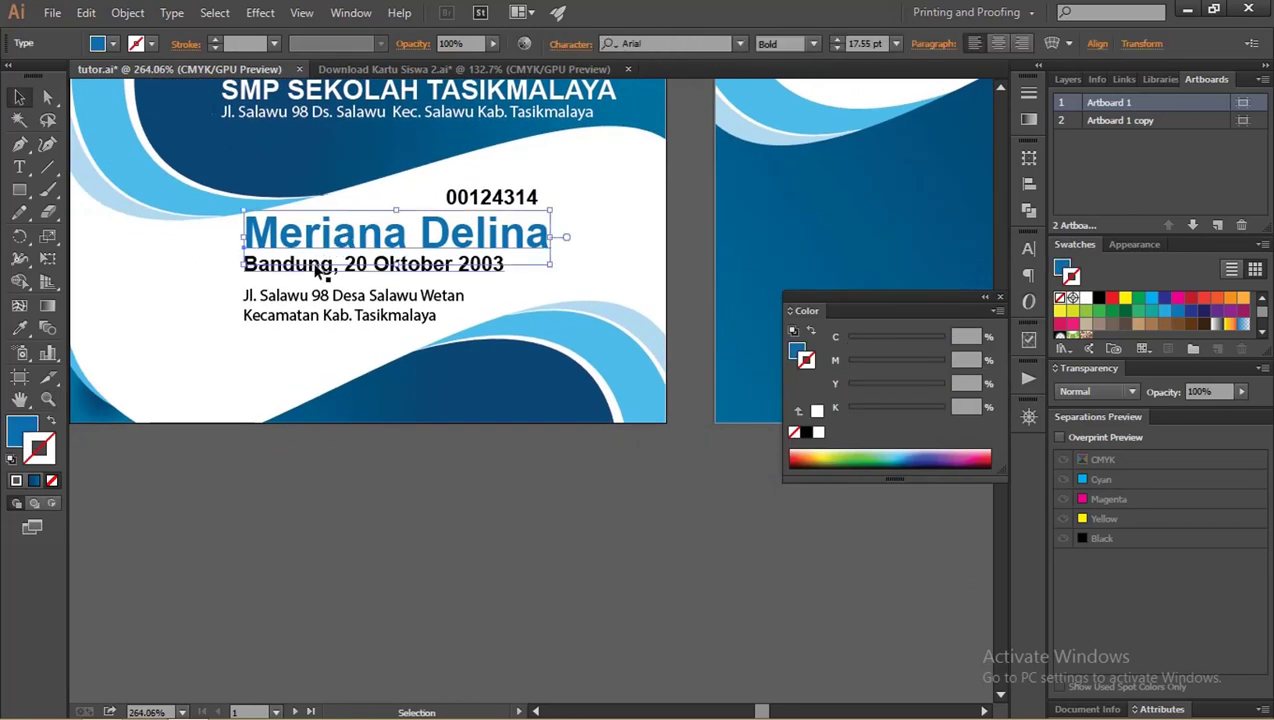
click(318, 268)
click(318, 292)
key(z)
drag(370, 313, 325, 318)
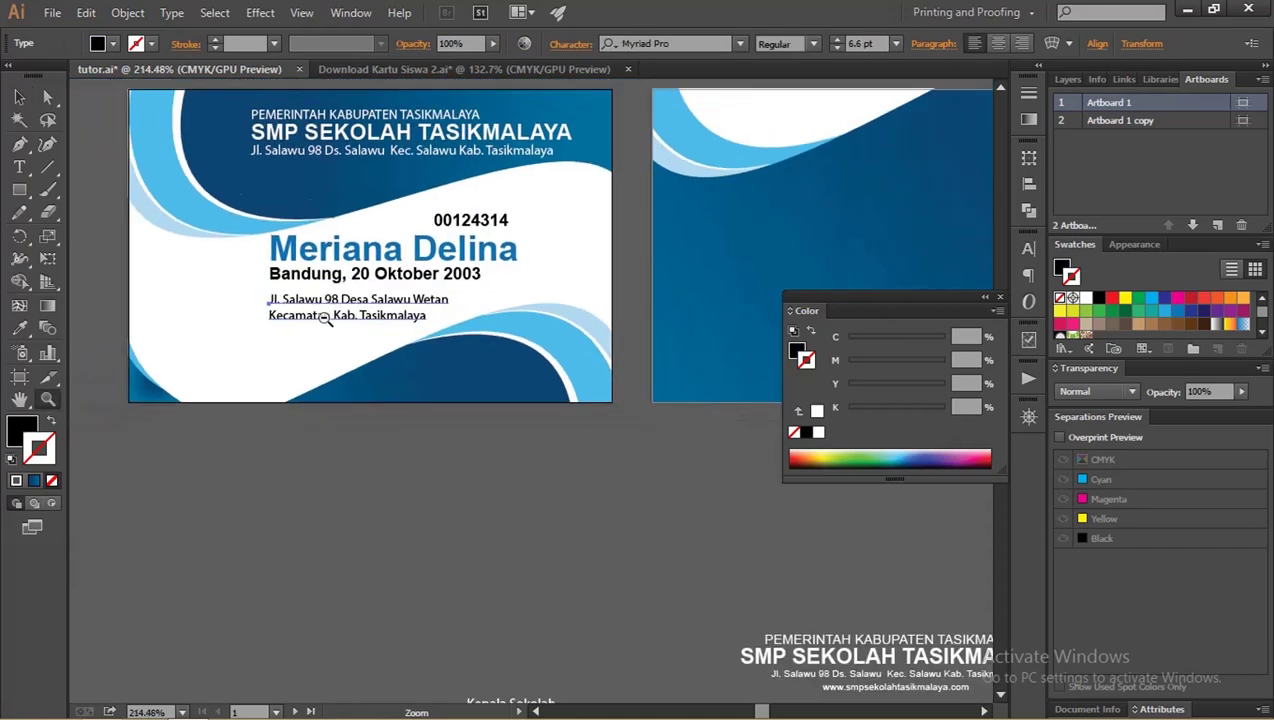
scroll(324, 317, down, 3)
- Move the Kepala Sekolah signature block onto the front card's lower right
key(v)
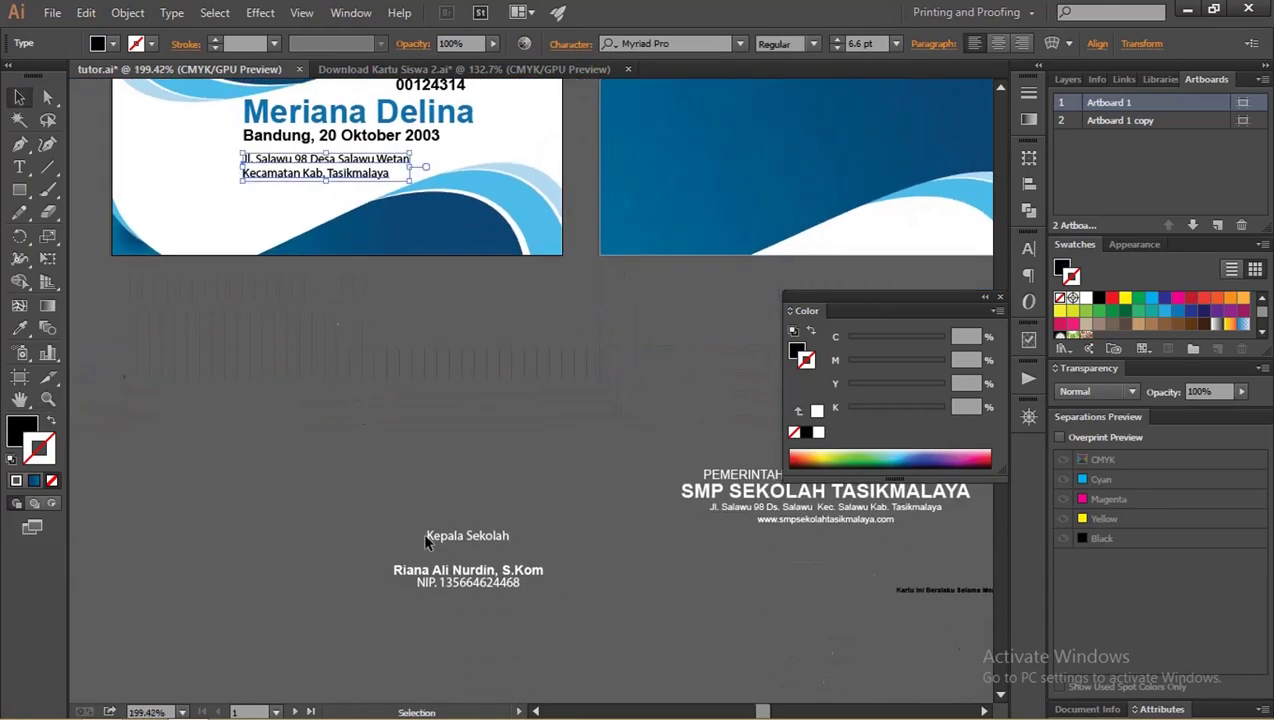
drag(472, 583, 468, 238)
key(z)
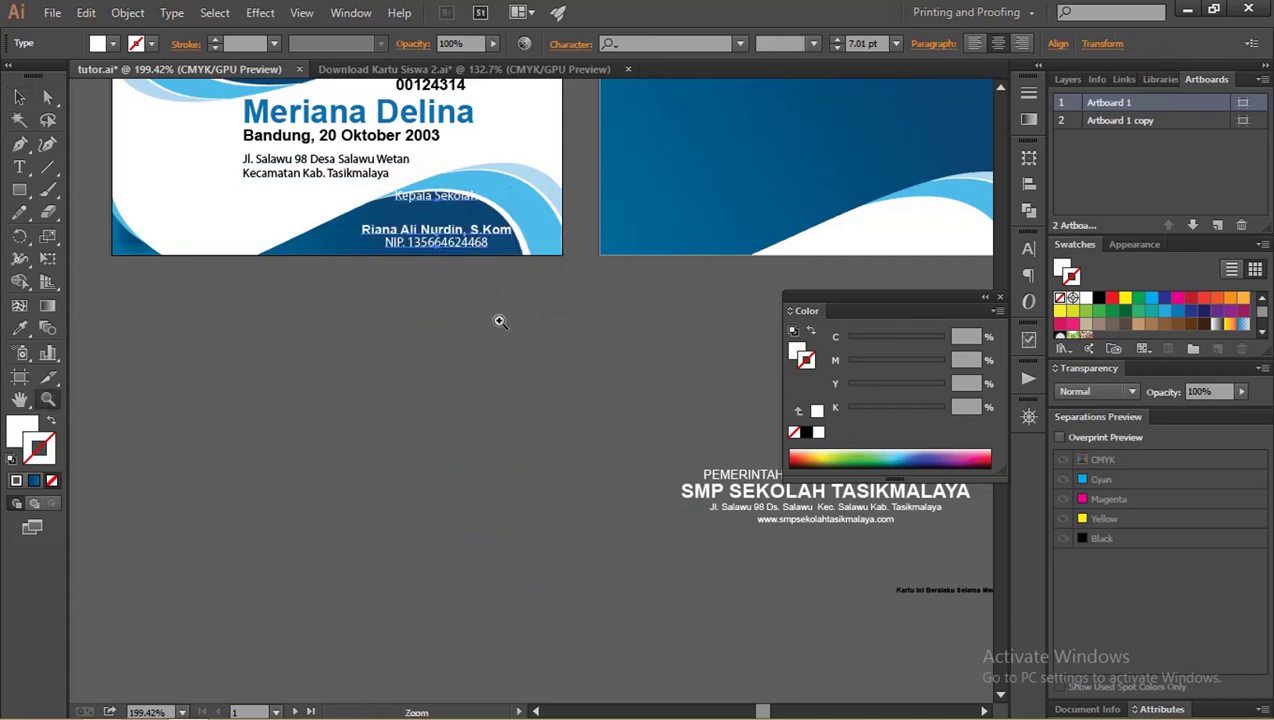
drag(498, 318, 395, 328)
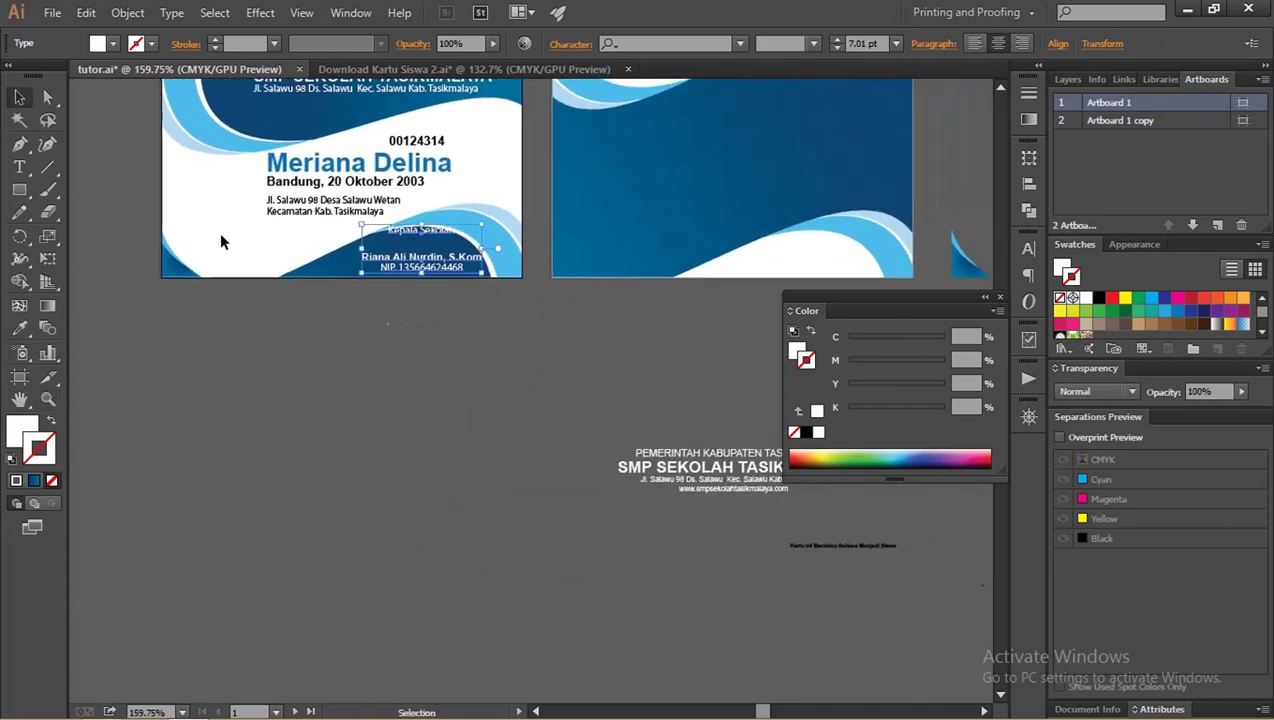
drag(182, 186, 240, 261)
- Draw a circle on the front card's left with a 3 pt light-blue outline
click(28, 192)
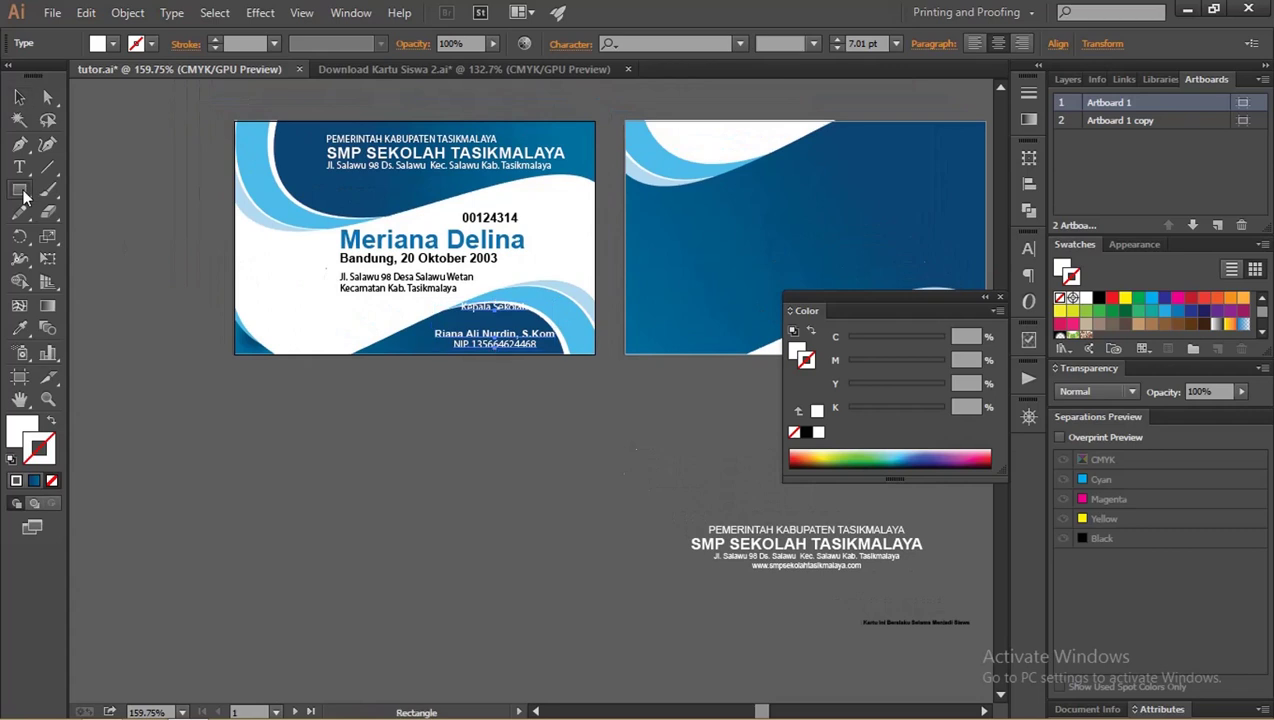
click(77, 234)
drag(263, 226, 331, 295)
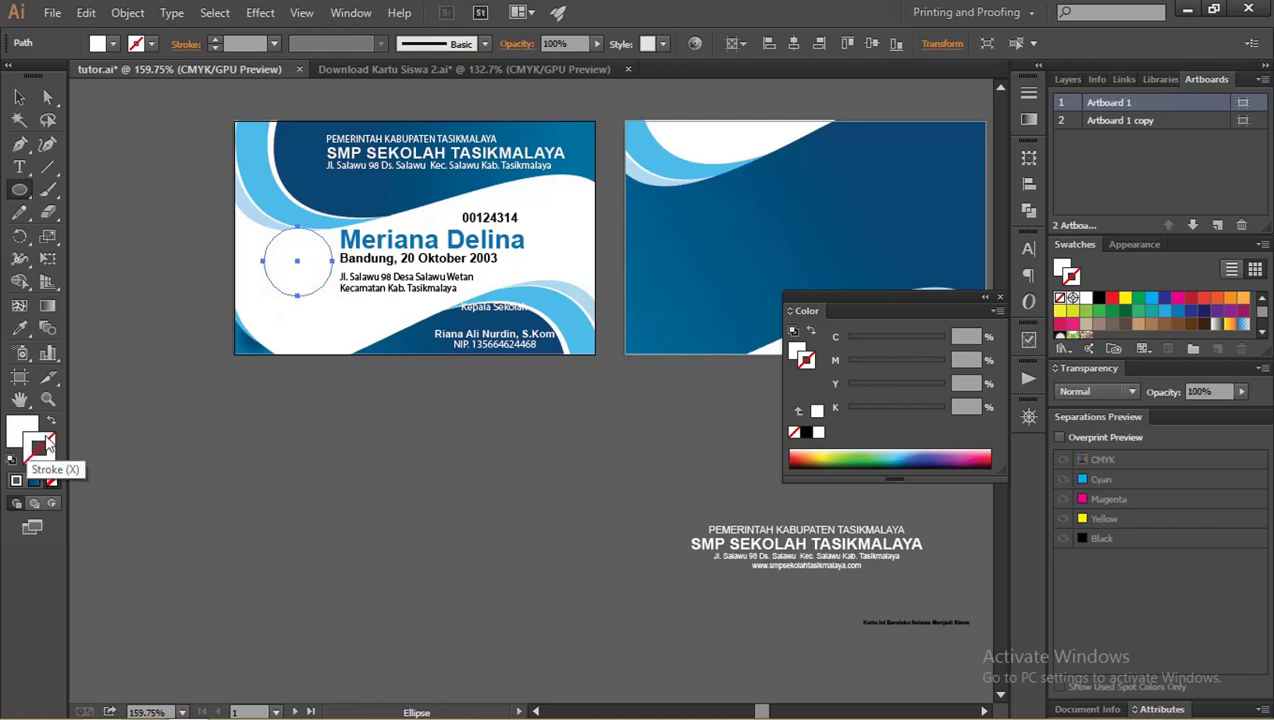
key(i)
click(257, 177)
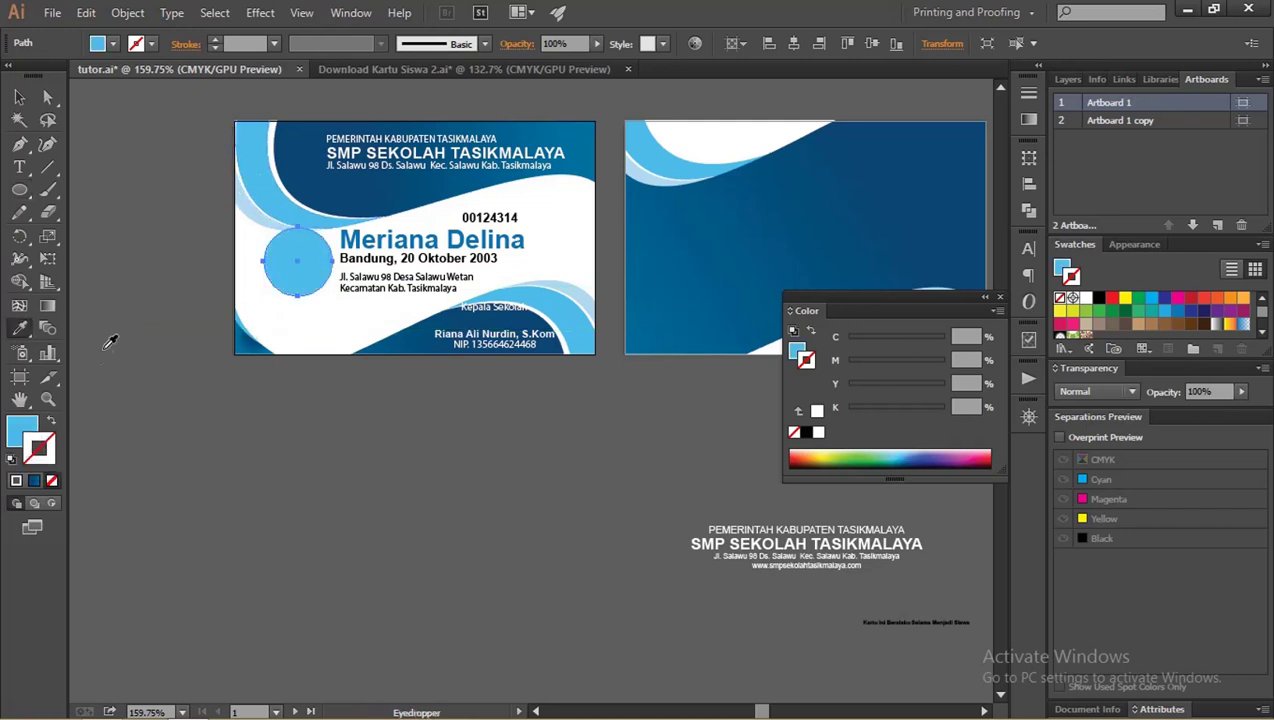
click(51, 421)
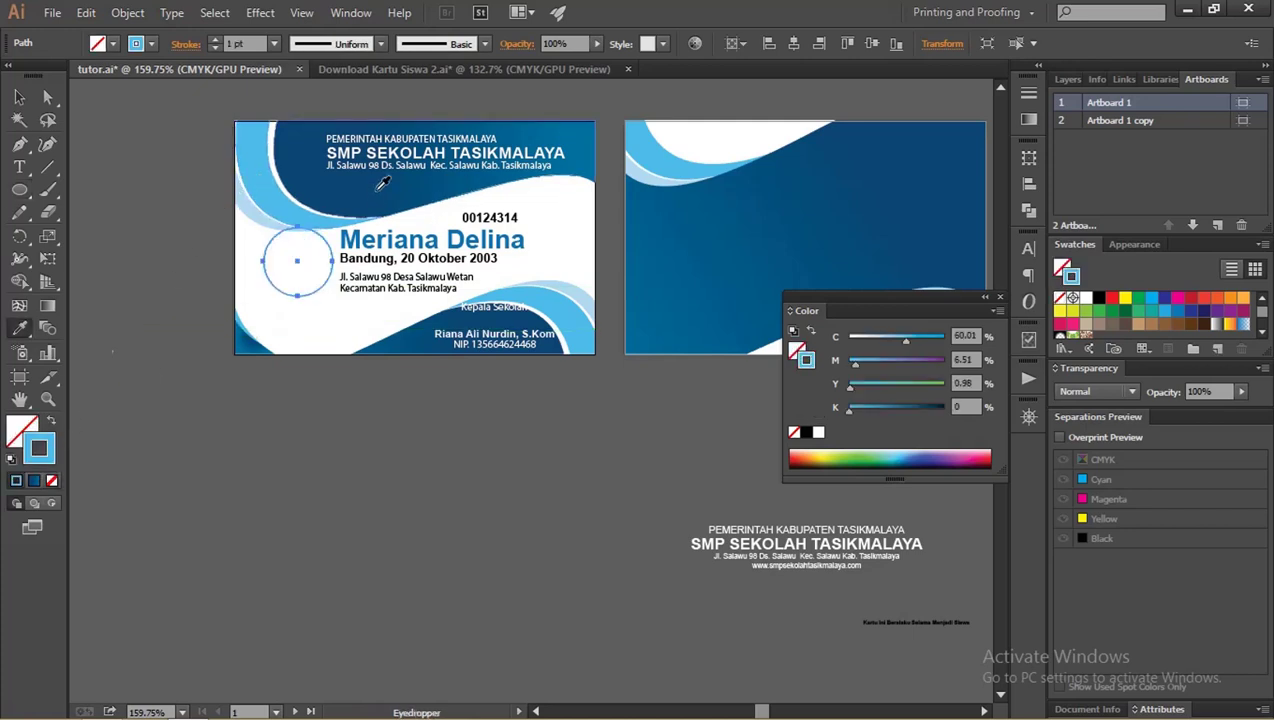
double_click(215, 40)
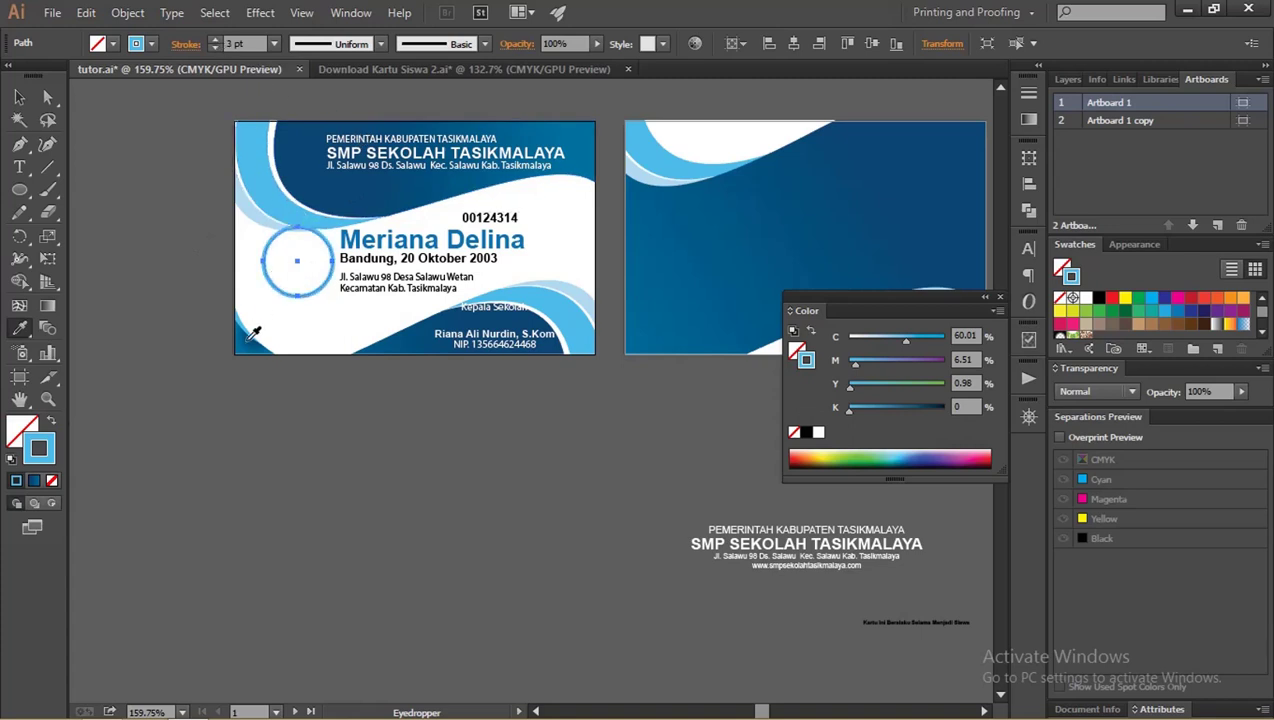
- Fill the circle with light grey D6D6D6
click(19, 97)
double_click(39, 447)
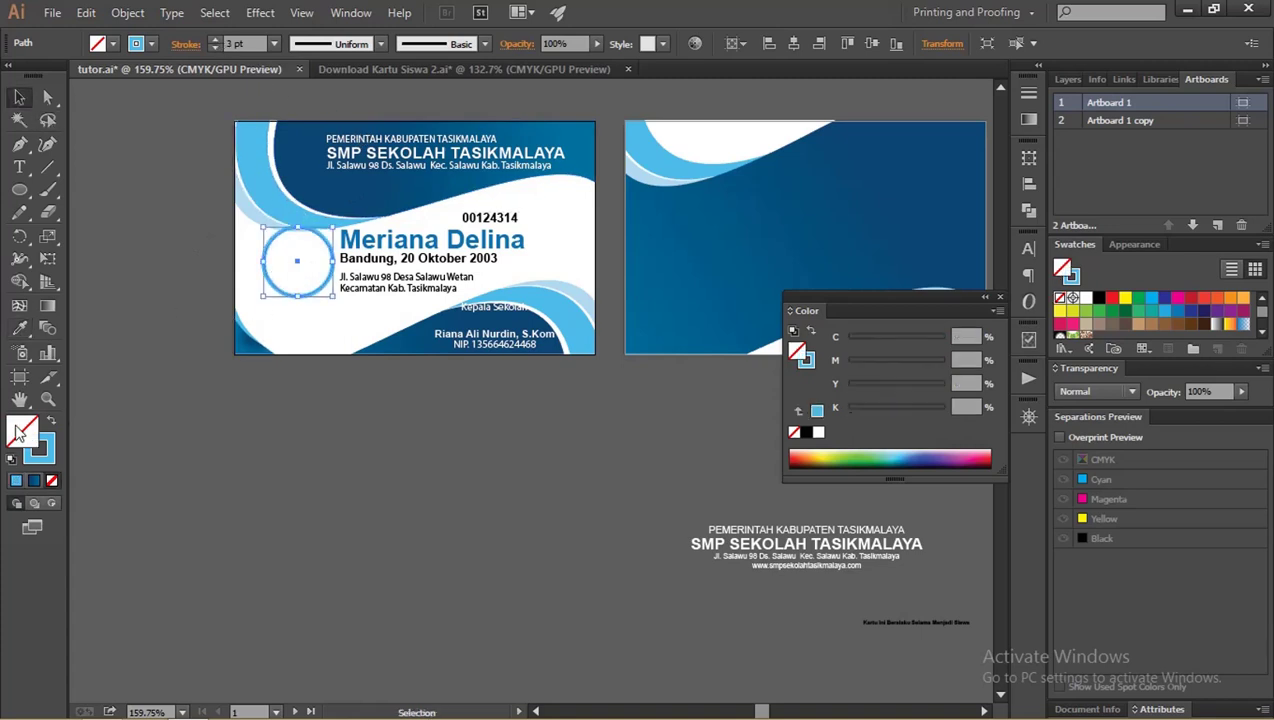
drag(679, 230, 689, 456)
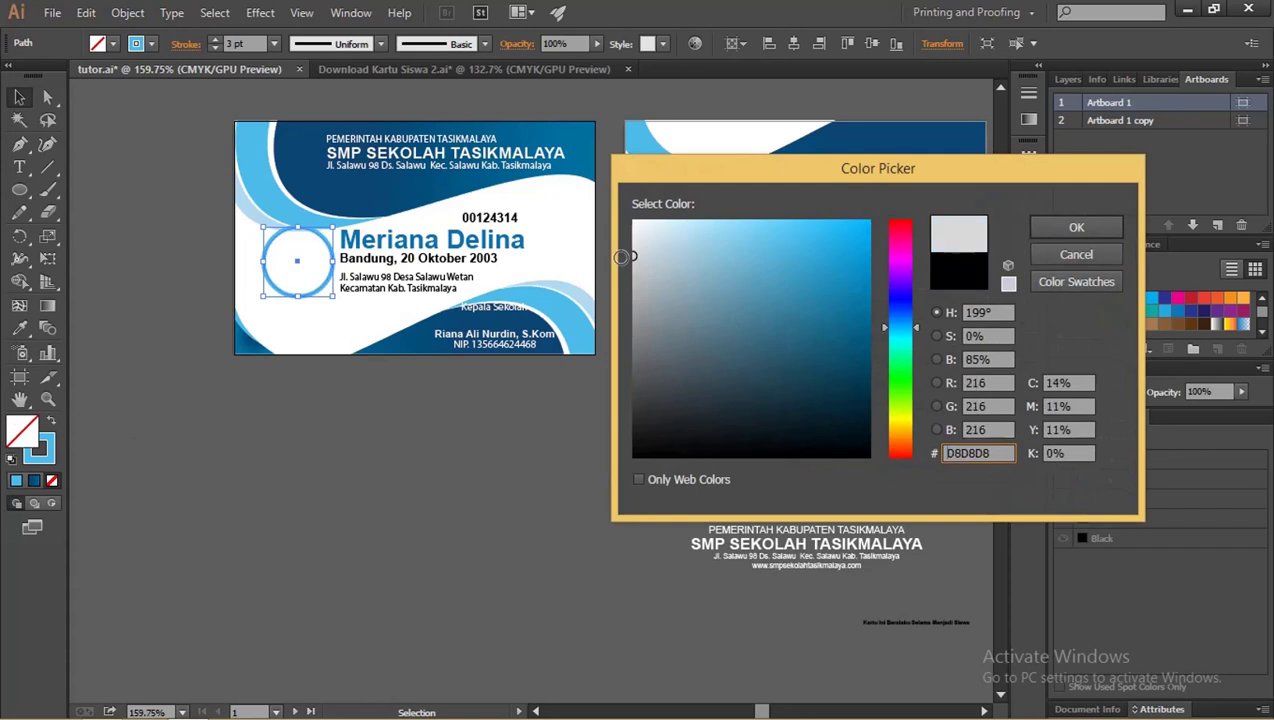
drag(715, 271, 629, 257)
click(1062, 230)
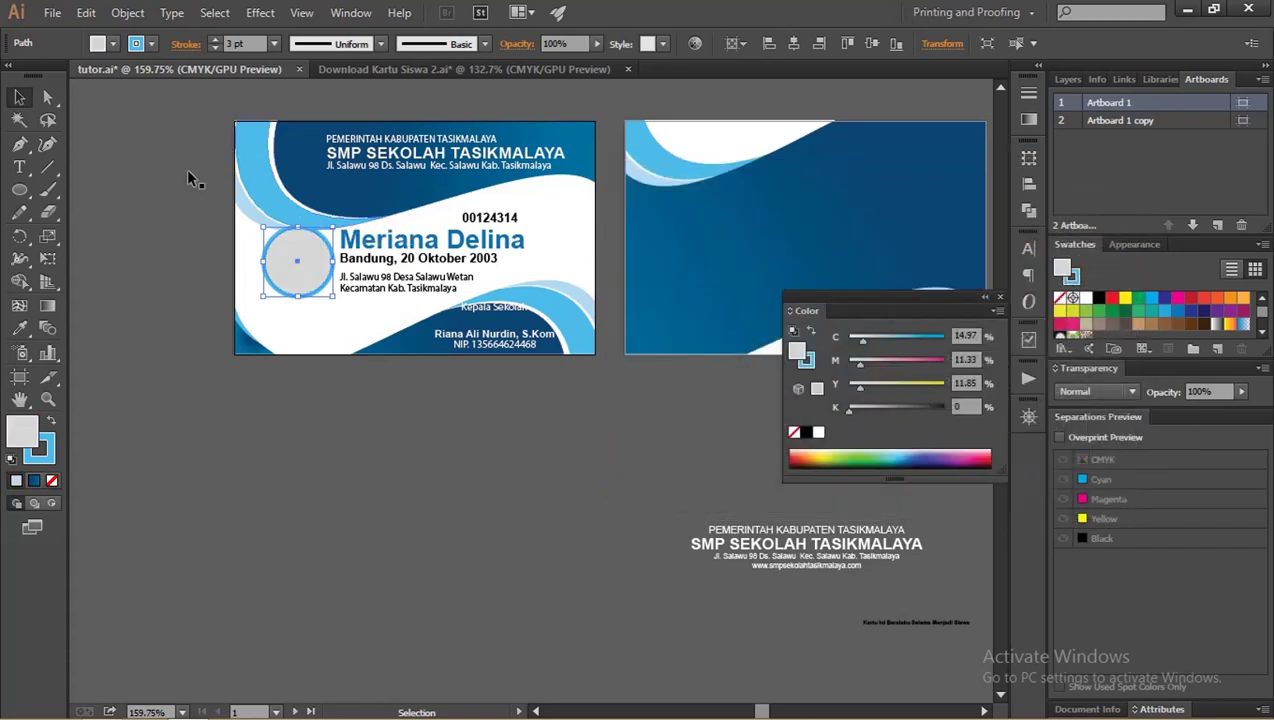
- Resize the photo circle to about 18.62 mm wide beside the student's name
key(z)
drag(233, 213, 300, 215)
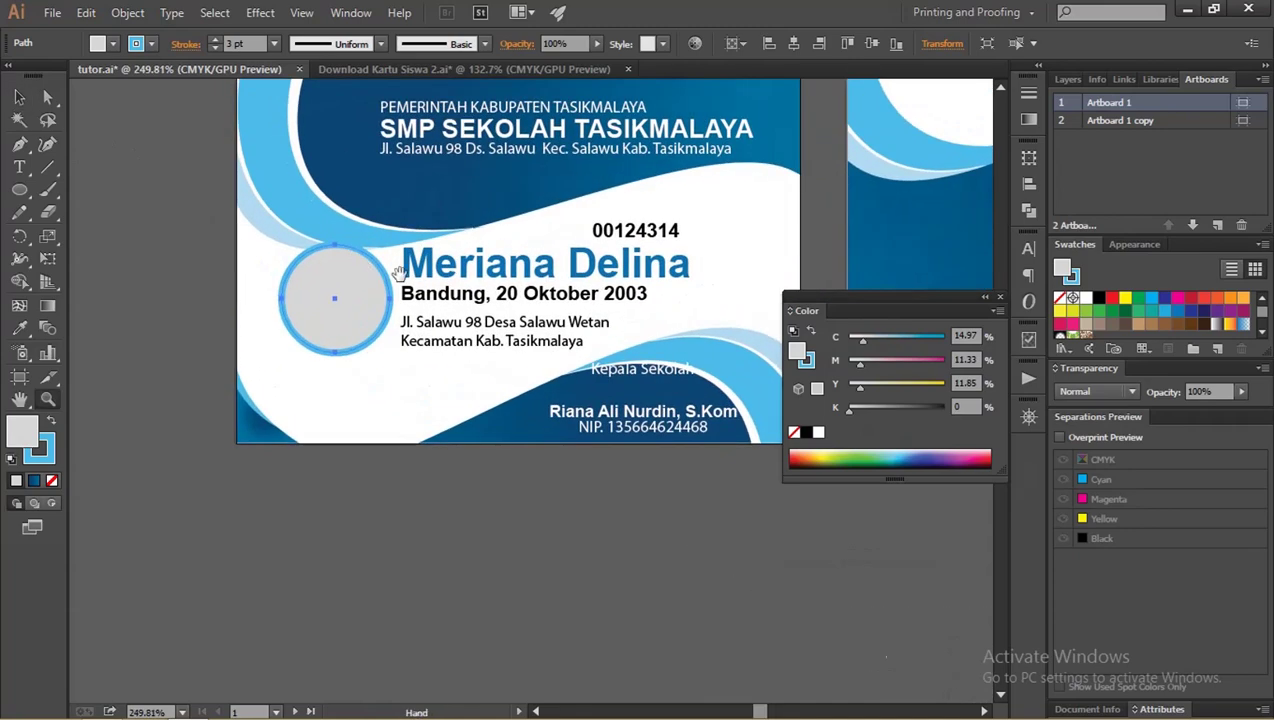
key(v)
drag(354, 258, 362, 250)
click(497, 534)
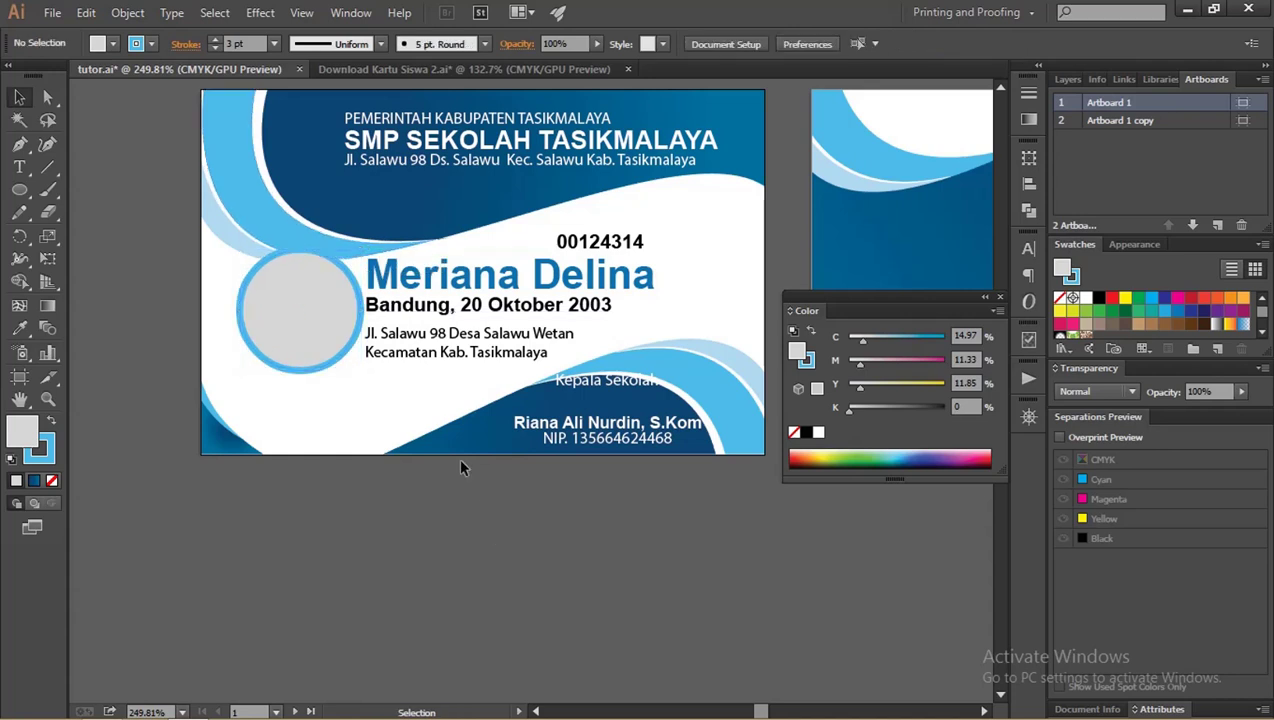
mouse_move(352, 328)
mouse_down()
mouse_move(350, 294)
mouse_move(304, 273)
mouse_up()
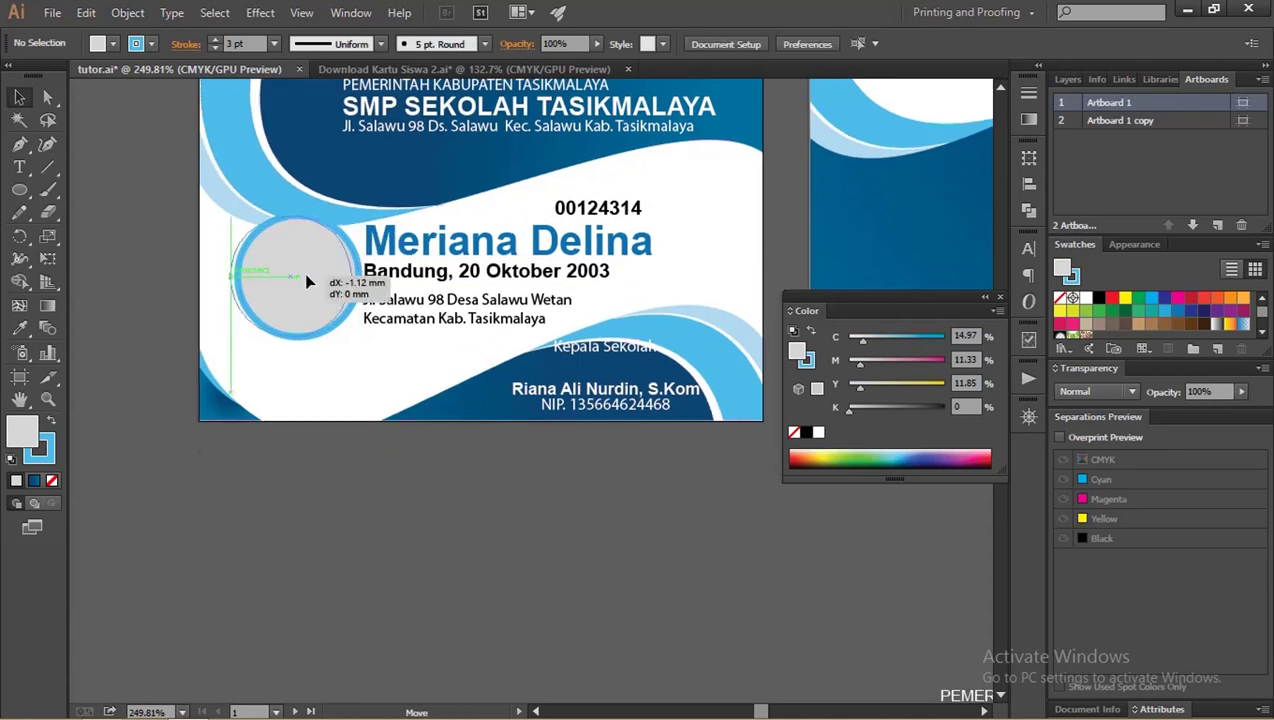
drag(345, 211, 346, 218)
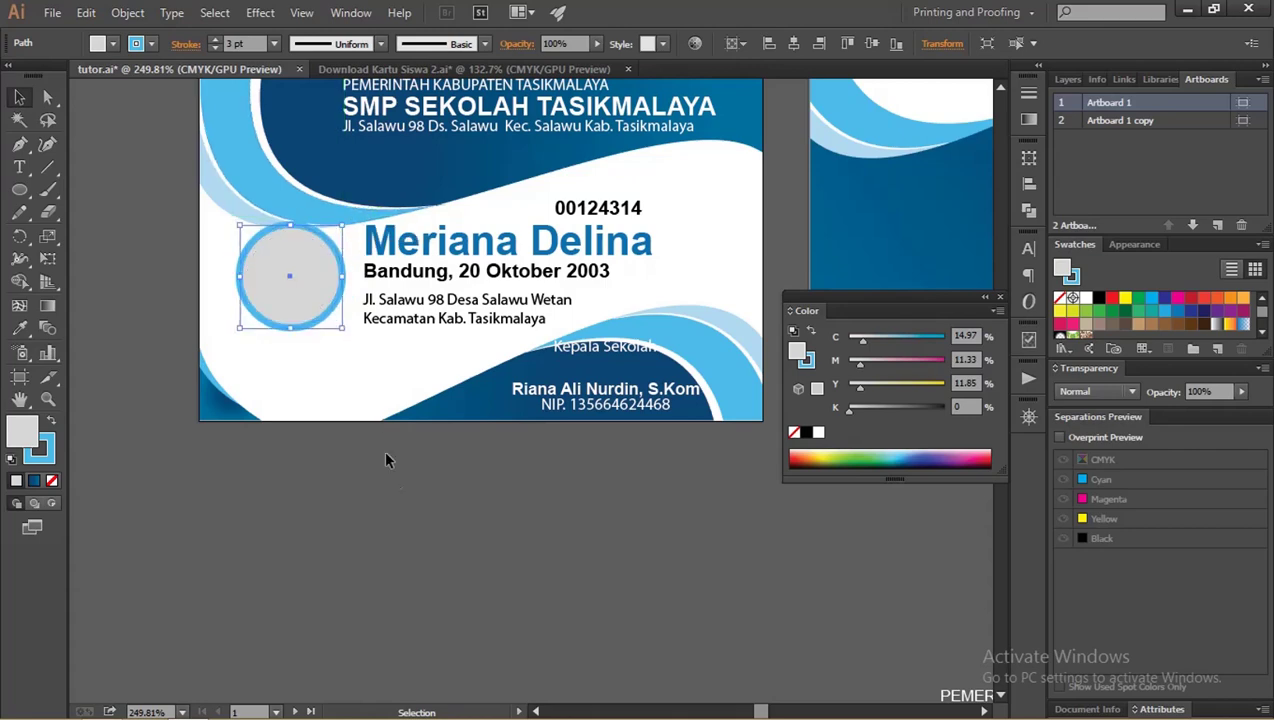
click(441, 418)
scroll(480, 345, down, 2)
drag(500, 336, 262, 263)
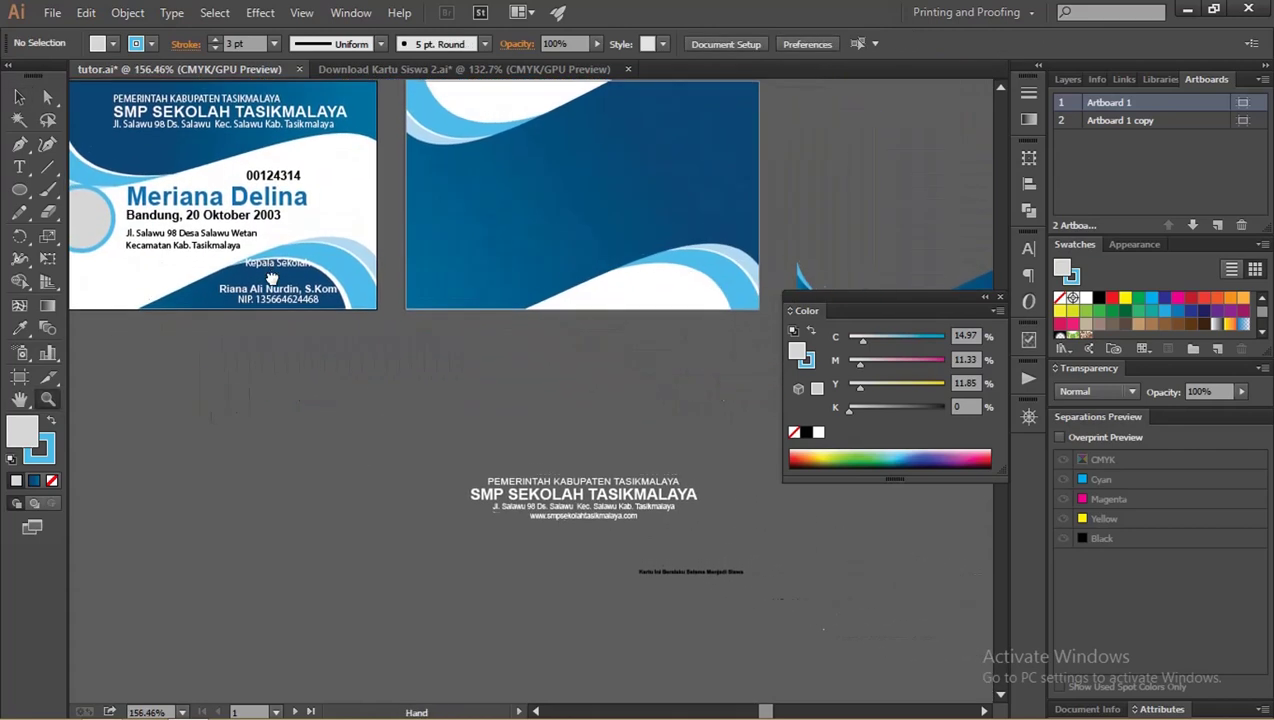
- Move the school header and the validity note onto the blue back card
drag(597, 528, 601, 243)
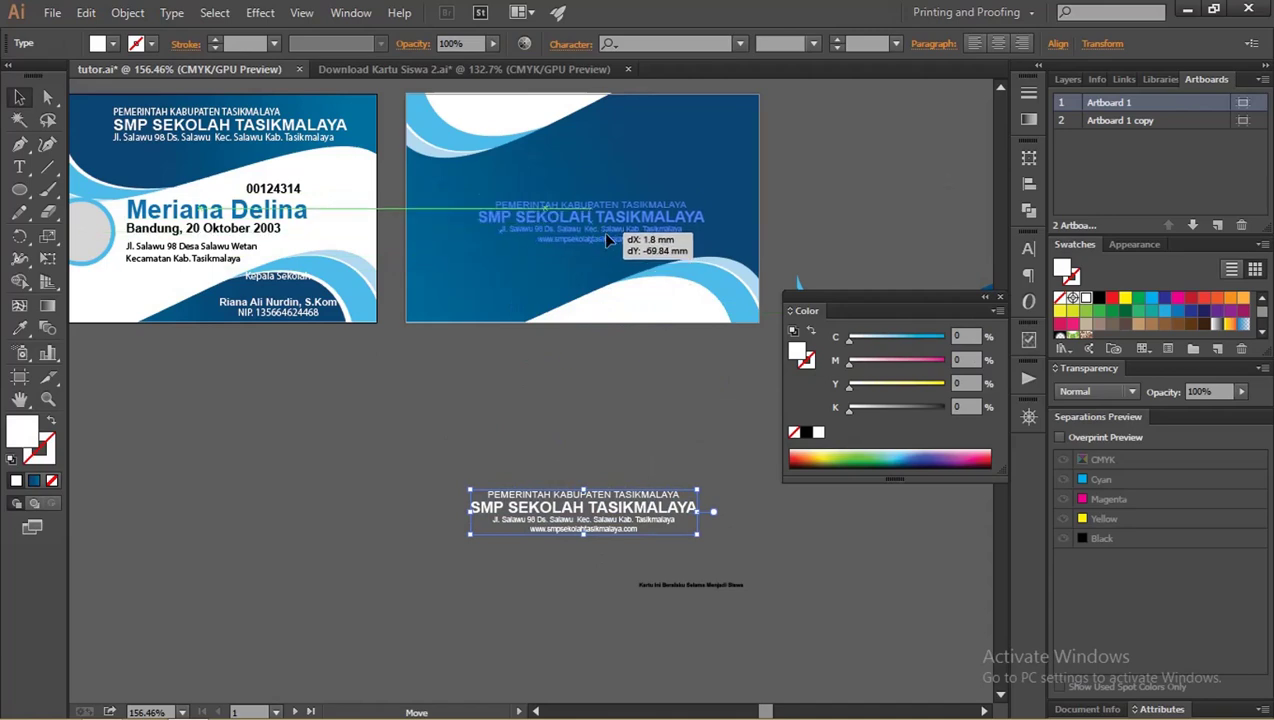
drag(601, 243, 602, 233)
mouse_move(697, 591)
mouse_down()
mouse_move(667, 317)
mouse_move(608, 404)
mouse_move(649, 428)
mouse_up()
key(ctrl+space)
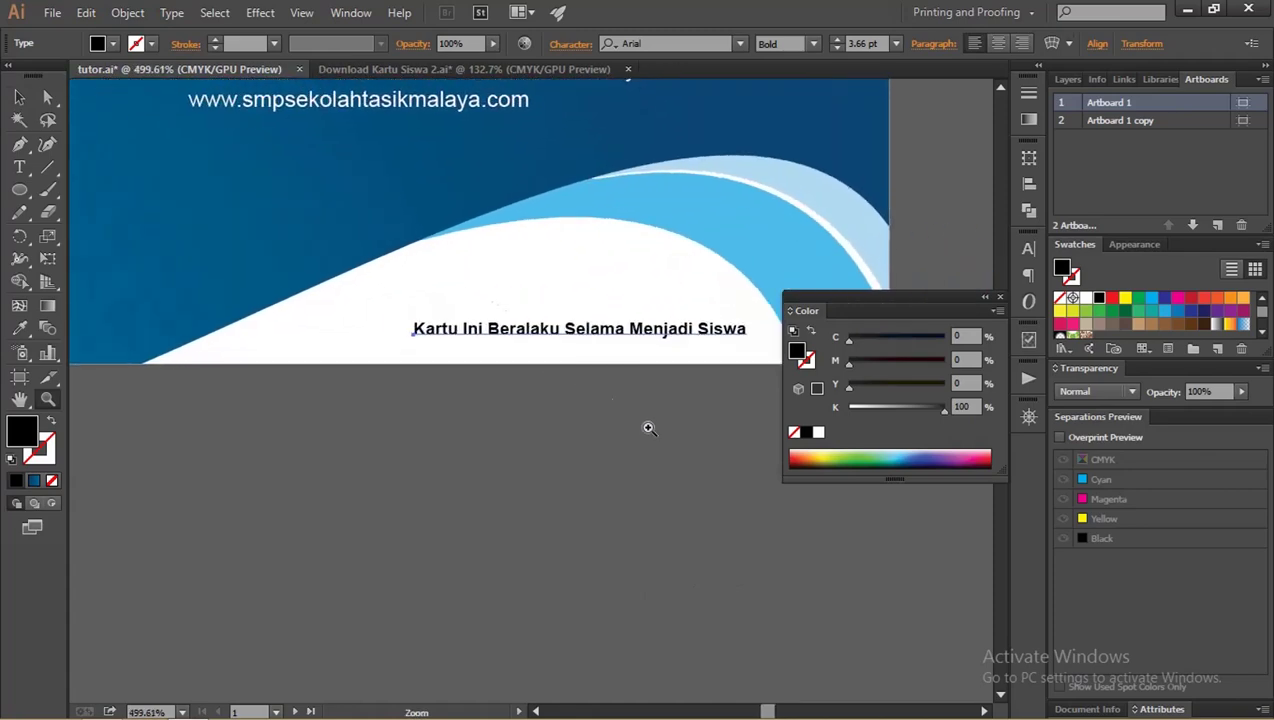
- Correct 'Beralaku' to 'Berlaku' in the note and lower the note slightly
click(531, 336)
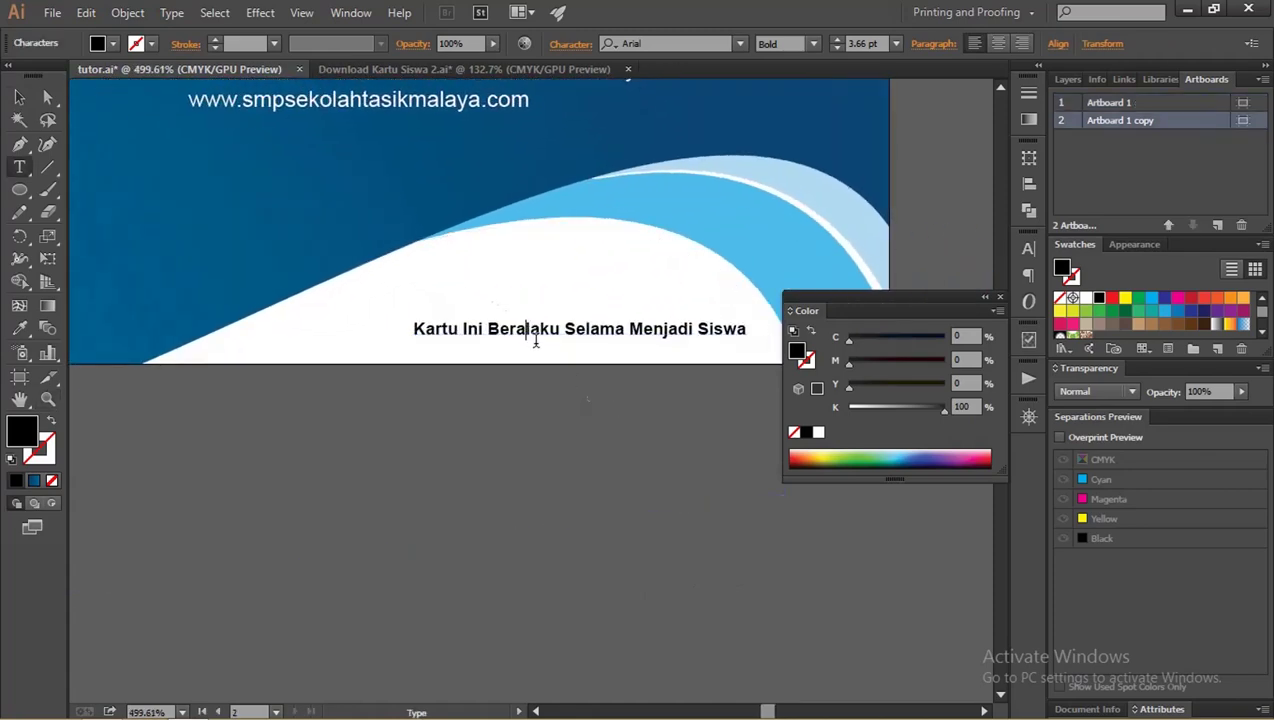
key(BackSpace)
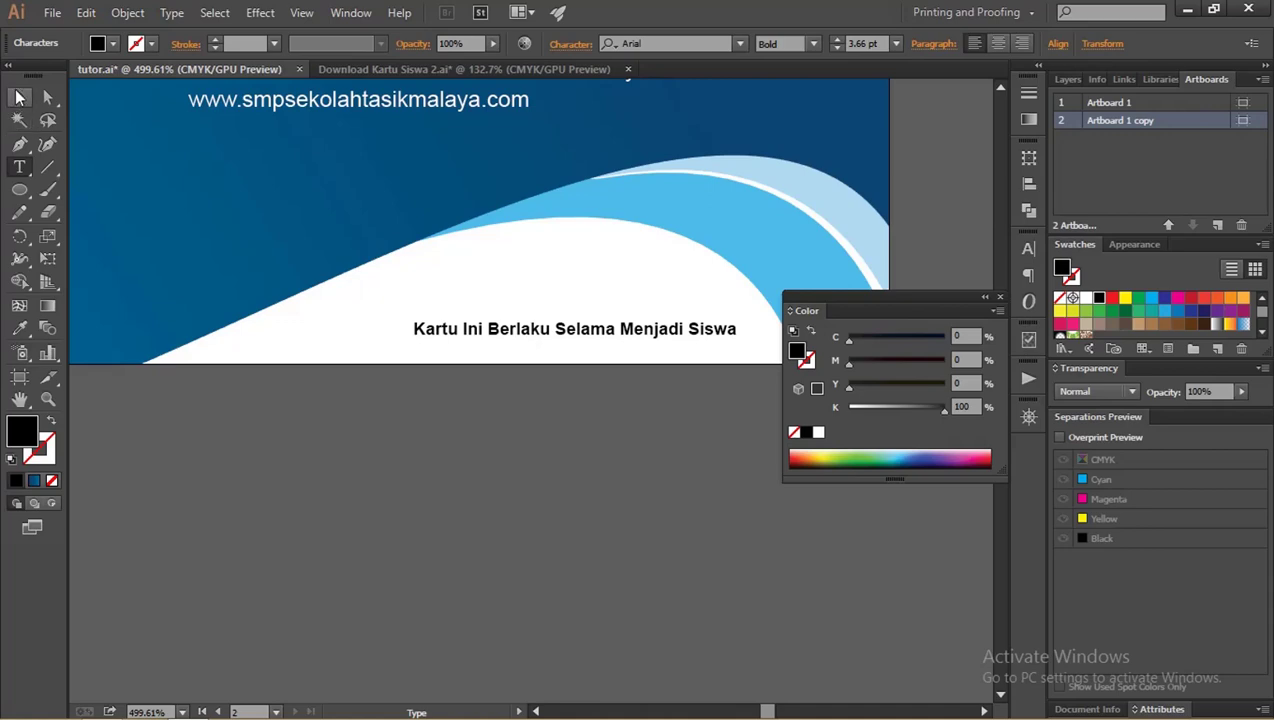
key(Escape)
click(331, 386)
drag(527, 336, 527, 345)
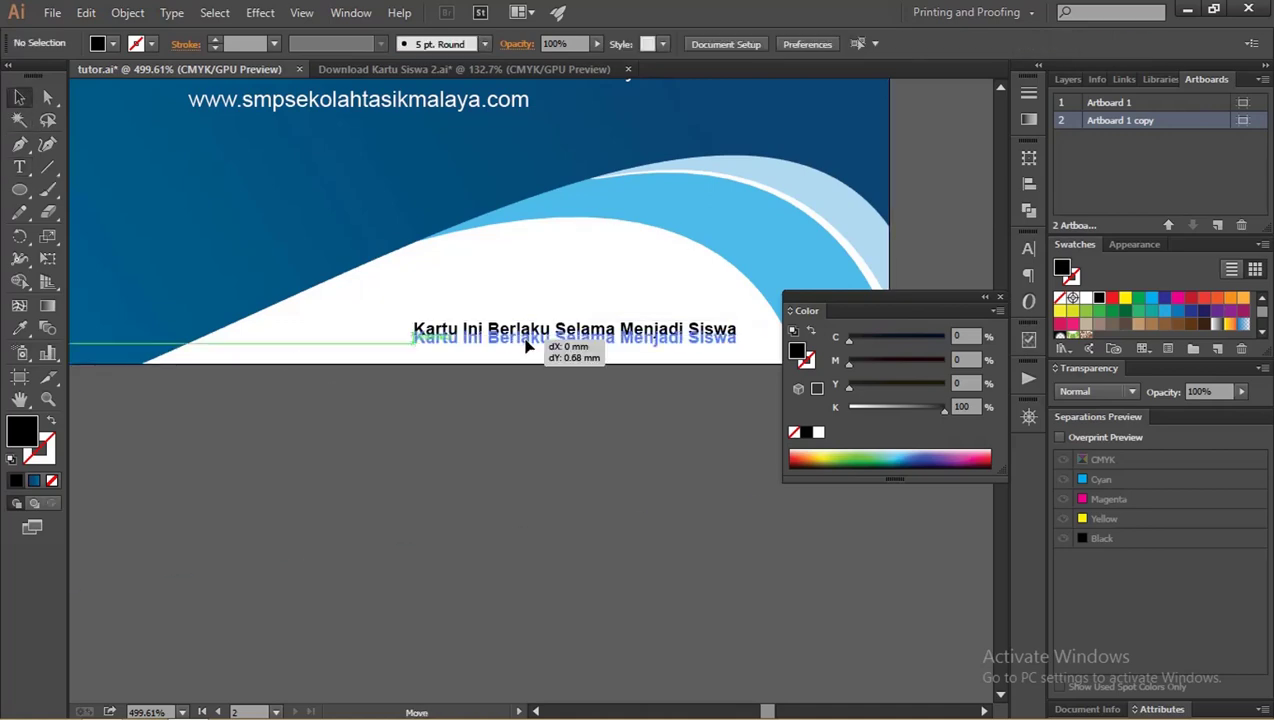
click(522, 434)
scroll(335, 355, down, 5)
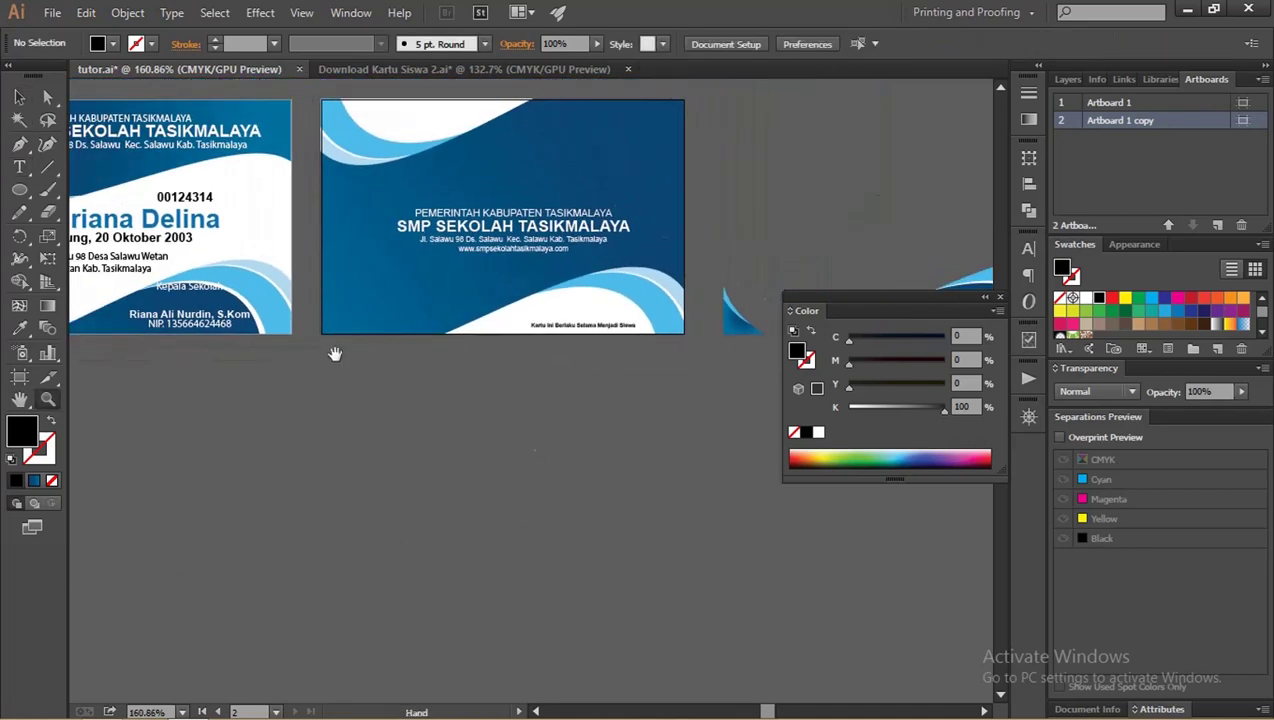
drag(335, 355, 380, 330)
scroll(362, 338, down, 2)
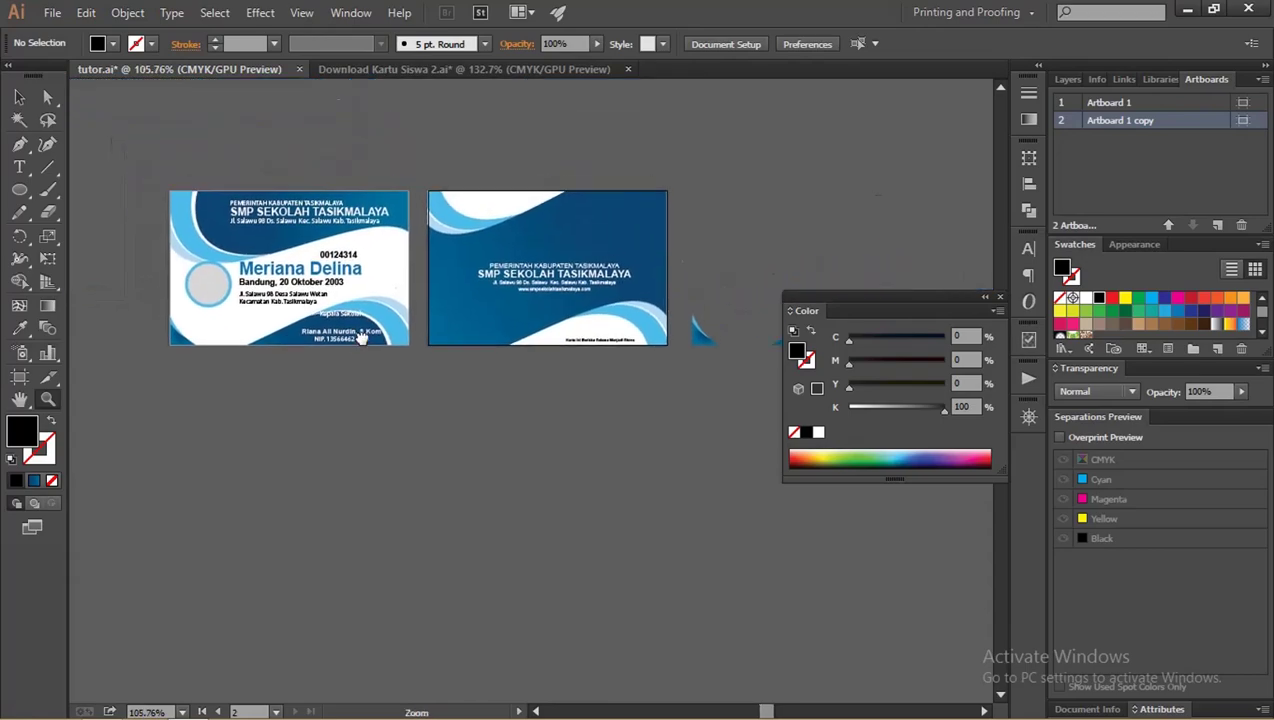
- Drag the logo 20A68F4B and QR code barcod3e from Pictures into Illustrator
click(101, 706)
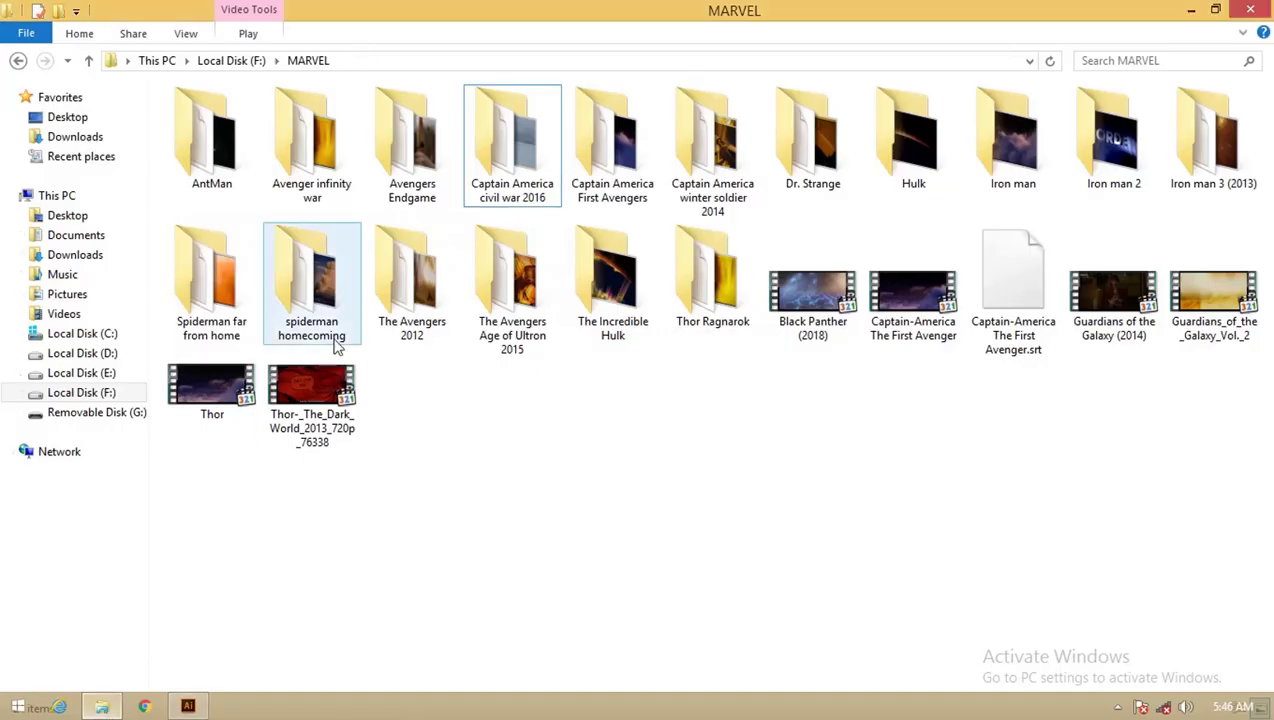
click(78, 296)
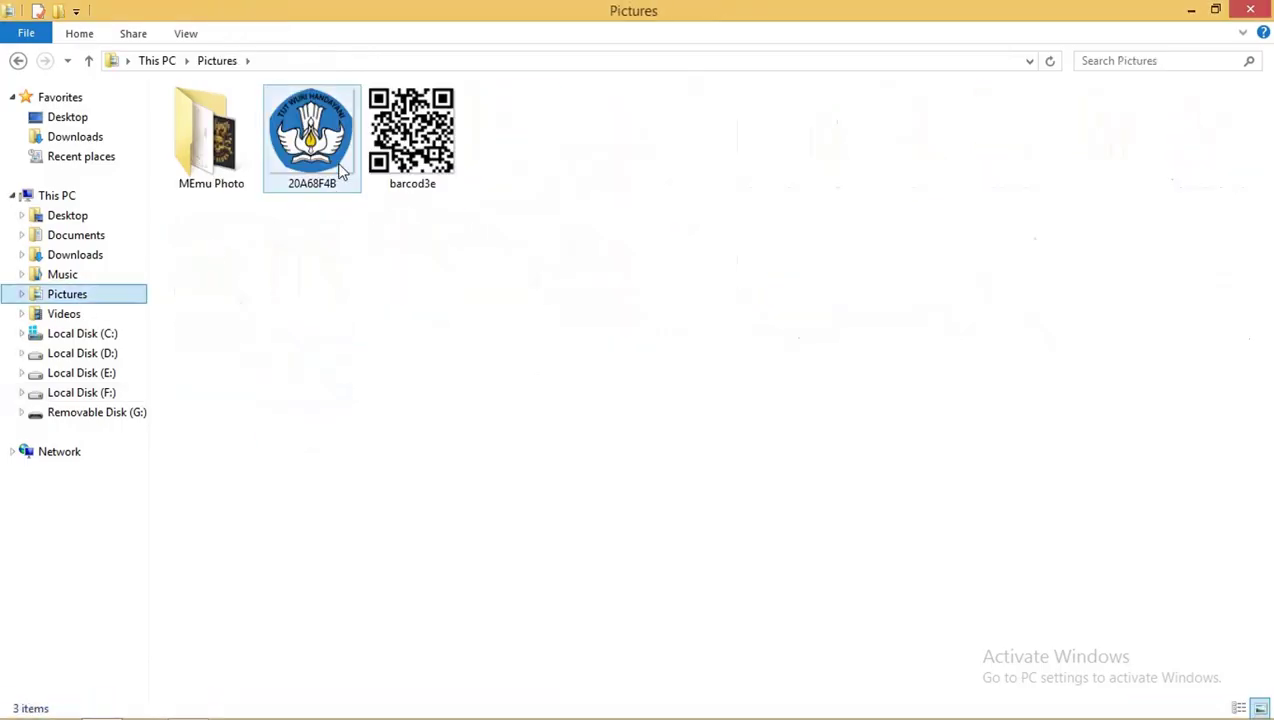
click(340, 172)
ctrl+click(405, 152)
mouse_move(405, 152)
mouse_down()
mouse_move(538, 680)
mouse_move(190, 670)
mouse_move(256, 660)
mouse_move(389, 503)
mouse_up()
- Scale the placed school logo and QR code down together, the logo to 14.11 mm
key(v)
click(602, 491)
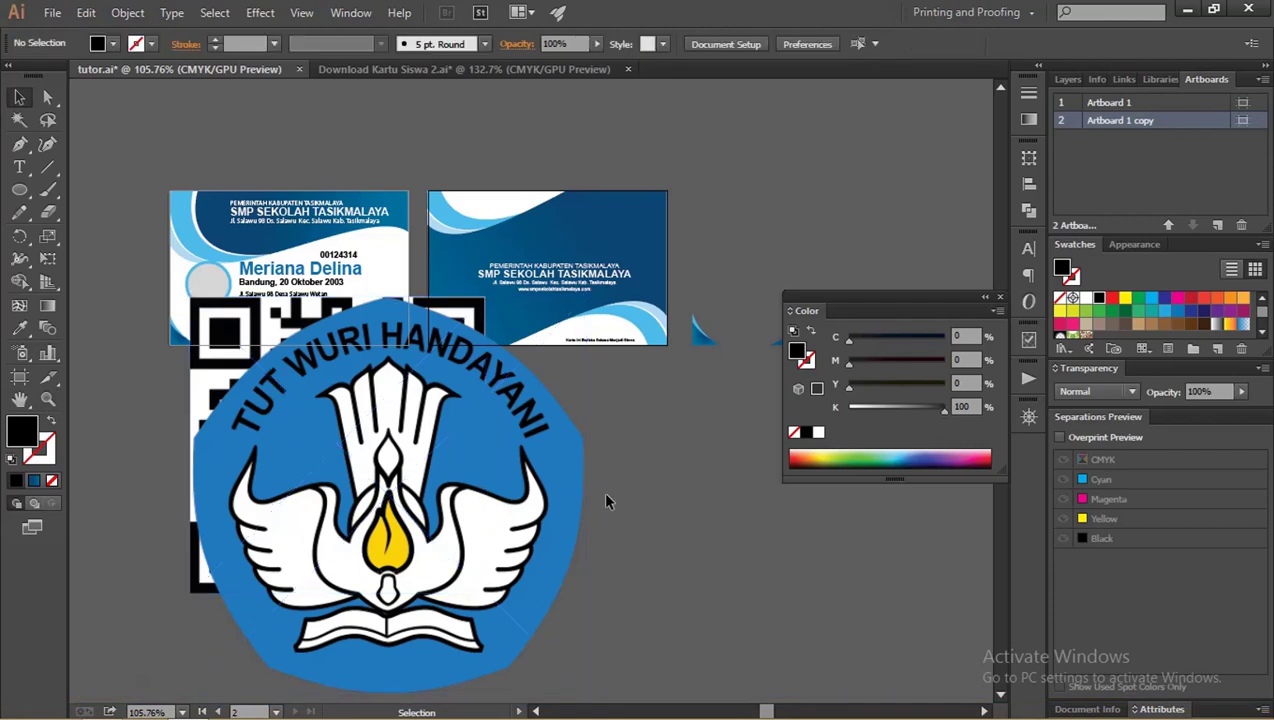
click(565, 597)
mouse_move(588, 695)
mouse_down()
mouse_move(569, 502)
mouse_move(425, 515)
mouse_up()
key(ctrl+z)
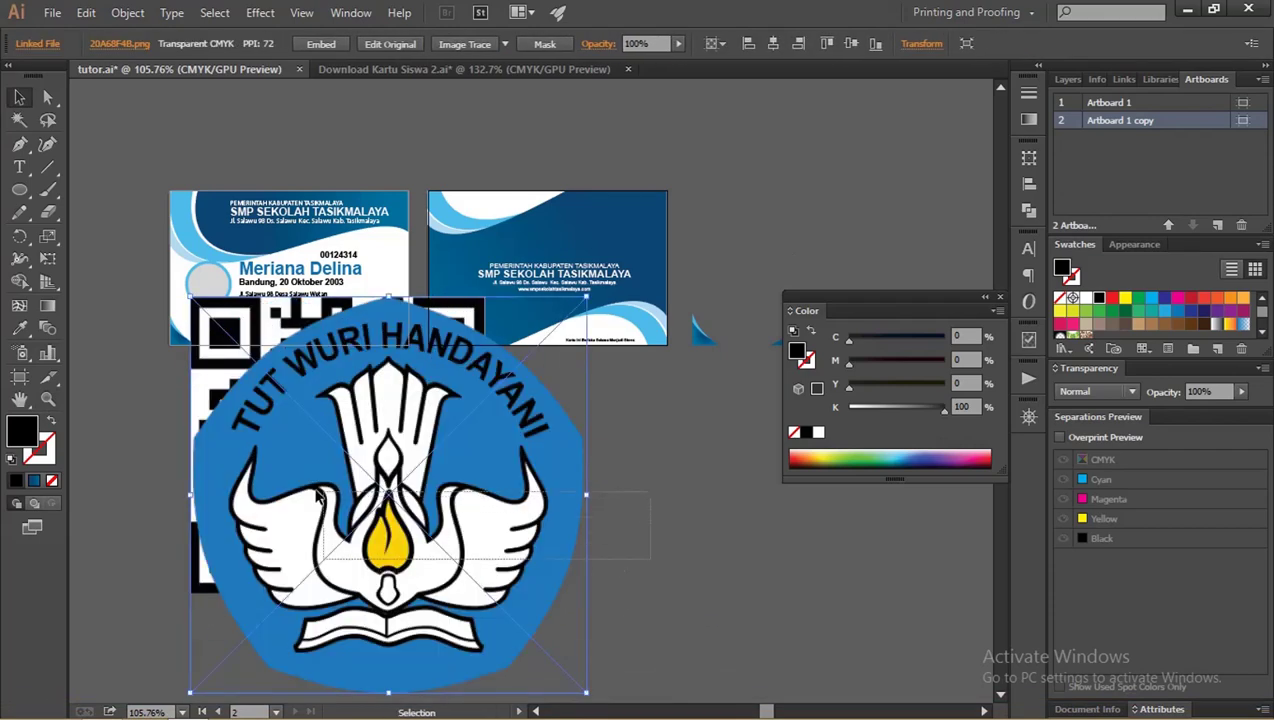
key(ctrl+a)
mouse_move(588, 297)
mouse_down()
mouse_move(474, 410)
mouse_move(478, 486)
mouse_move(618, 199)
mouse_up()
click(486, 466)
- Shrink the QR code and place it at the front card's lower left below the photo circle
click(539, 507)
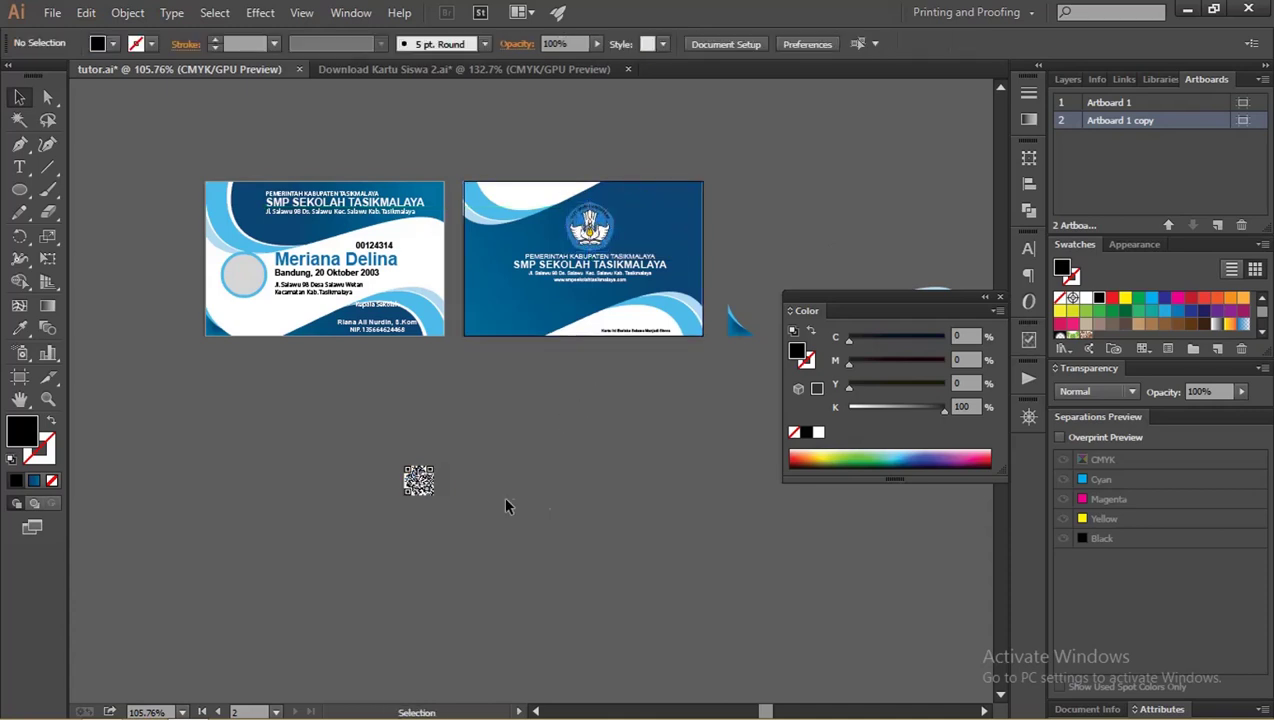
drag(418, 480, 252, 327)
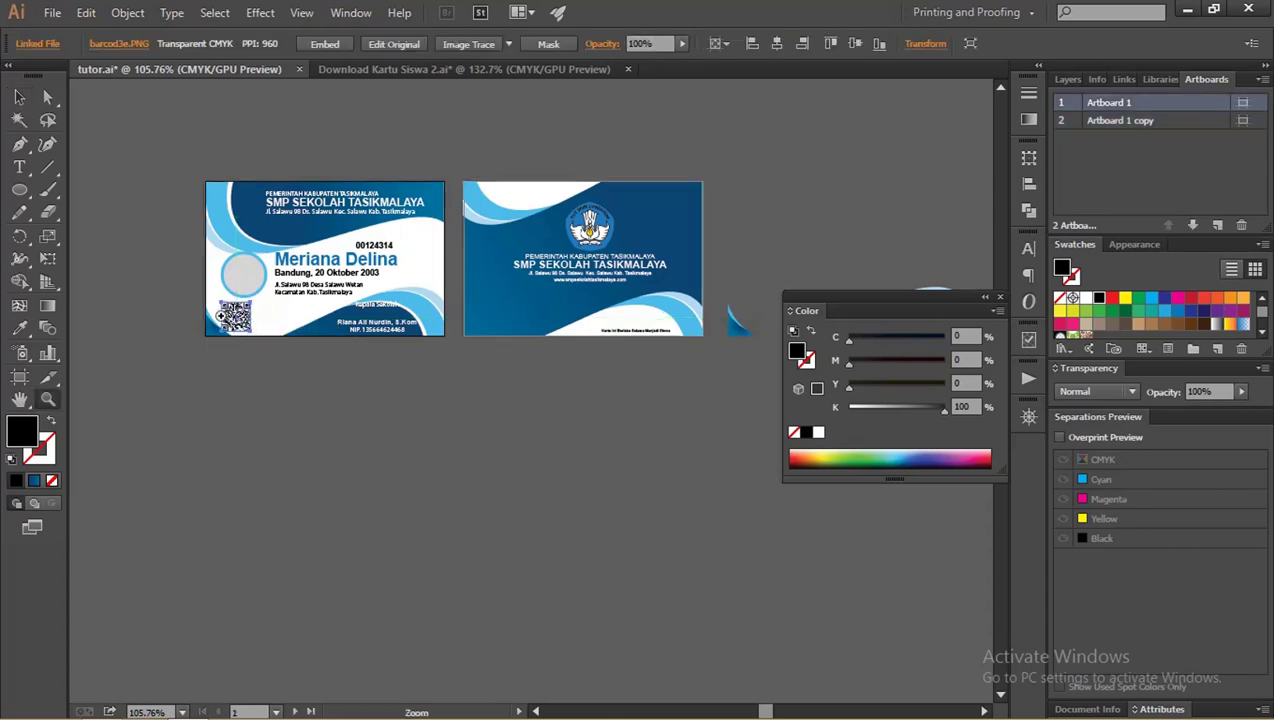
scroll(495, 413, up, 3)
scroll(336, 384, up, 2)
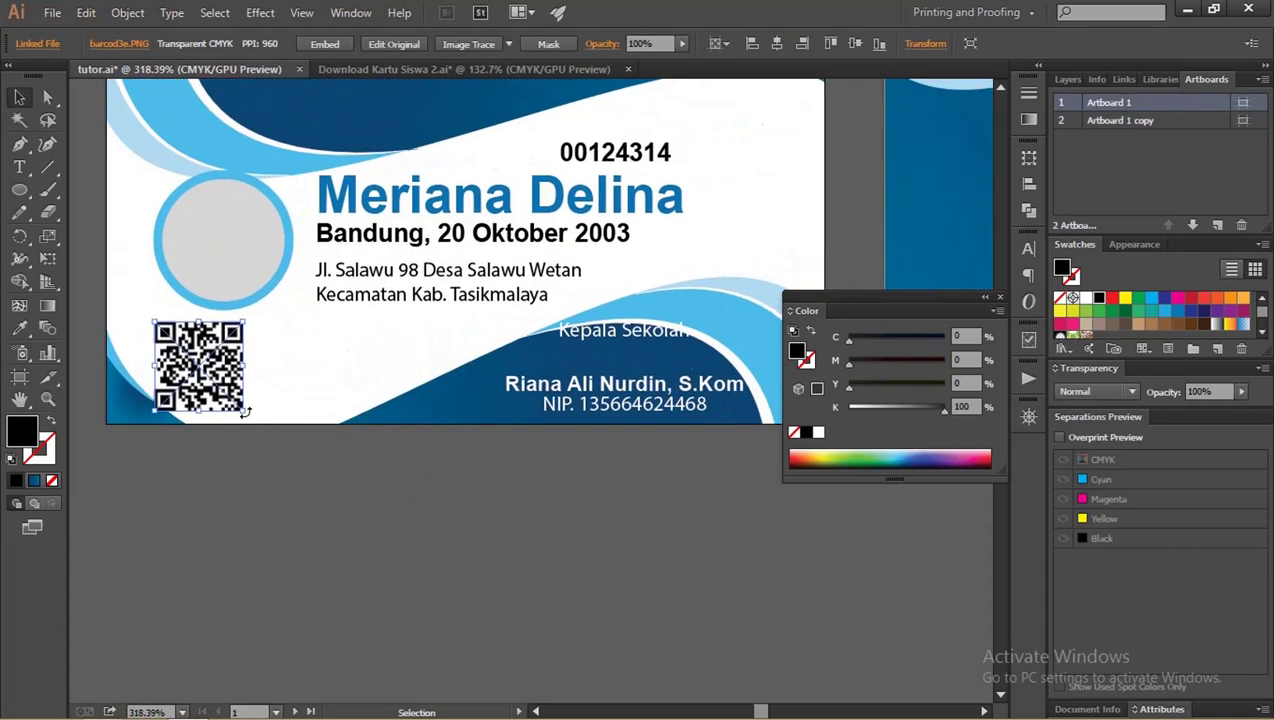
drag(245, 410, 233, 400)
mouse_move(207, 352)
mouse_down()
mouse_move(256, 352)
mouse_move(245, 366)
mouse_up()
click(276, 488)
click(292, 485)
key(z)
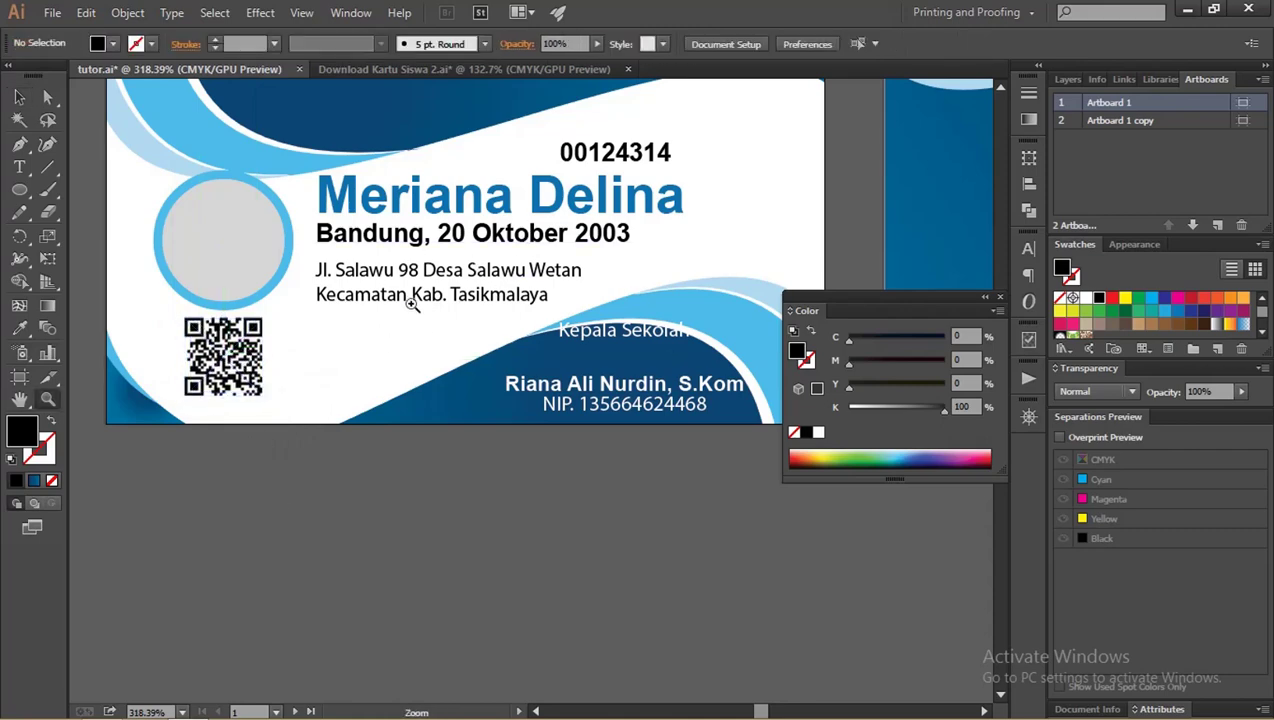
key(ctrl+alt+0)
- Alt-drag a copy of the back card's logo left of the front header and shrink it
key(v)
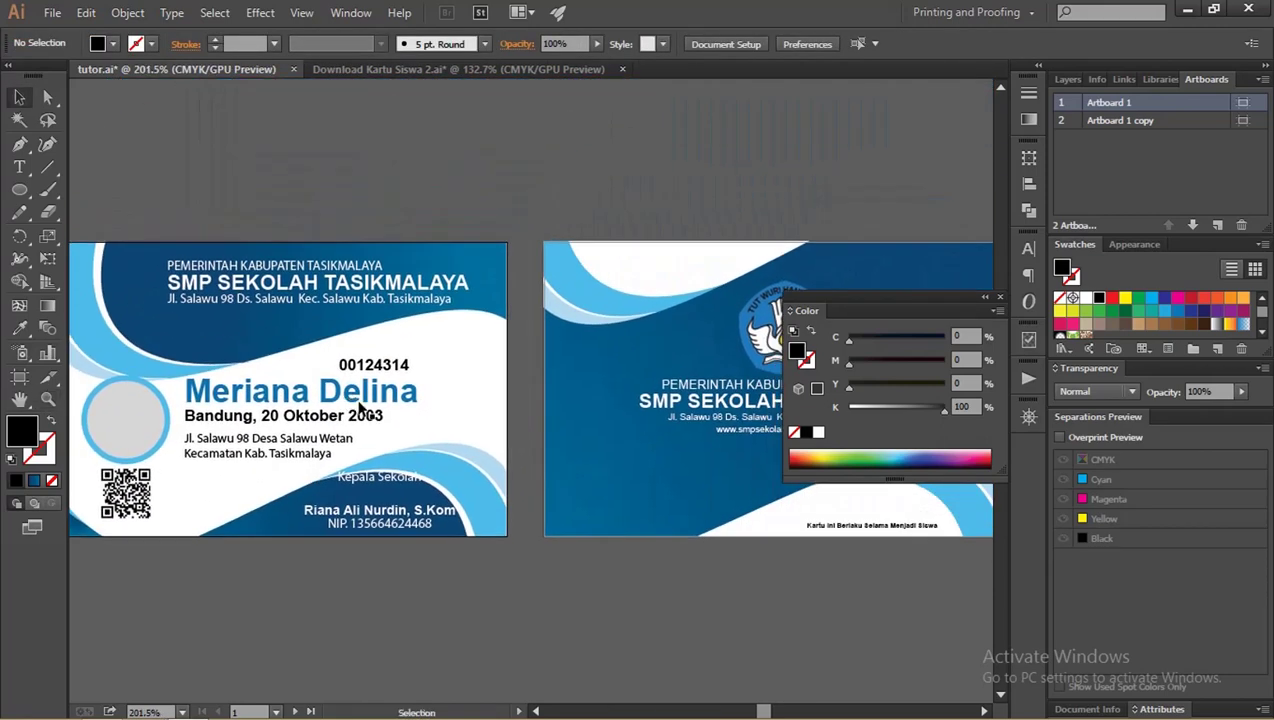
mouse_move(770, 311)
mouse_down()
mouse_move(163, 305)
mouse_move(278, 298)
mouse_up()
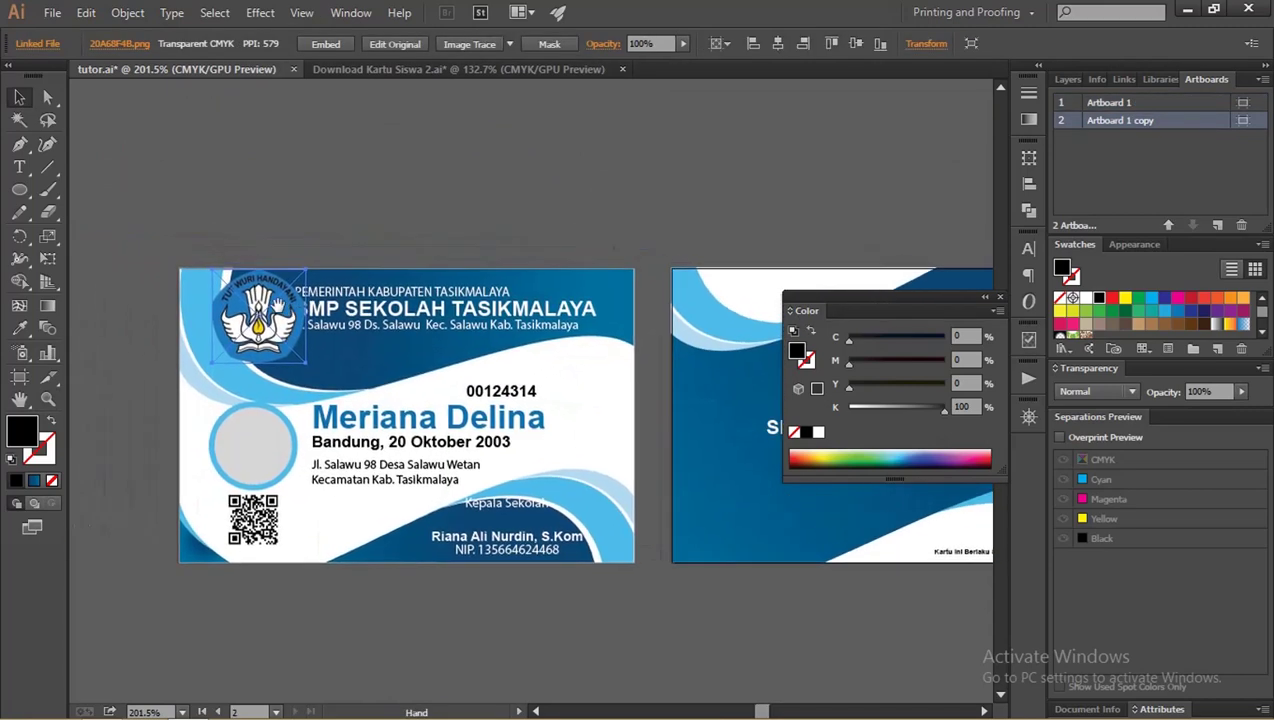
drag(306, 362, 265, 322)
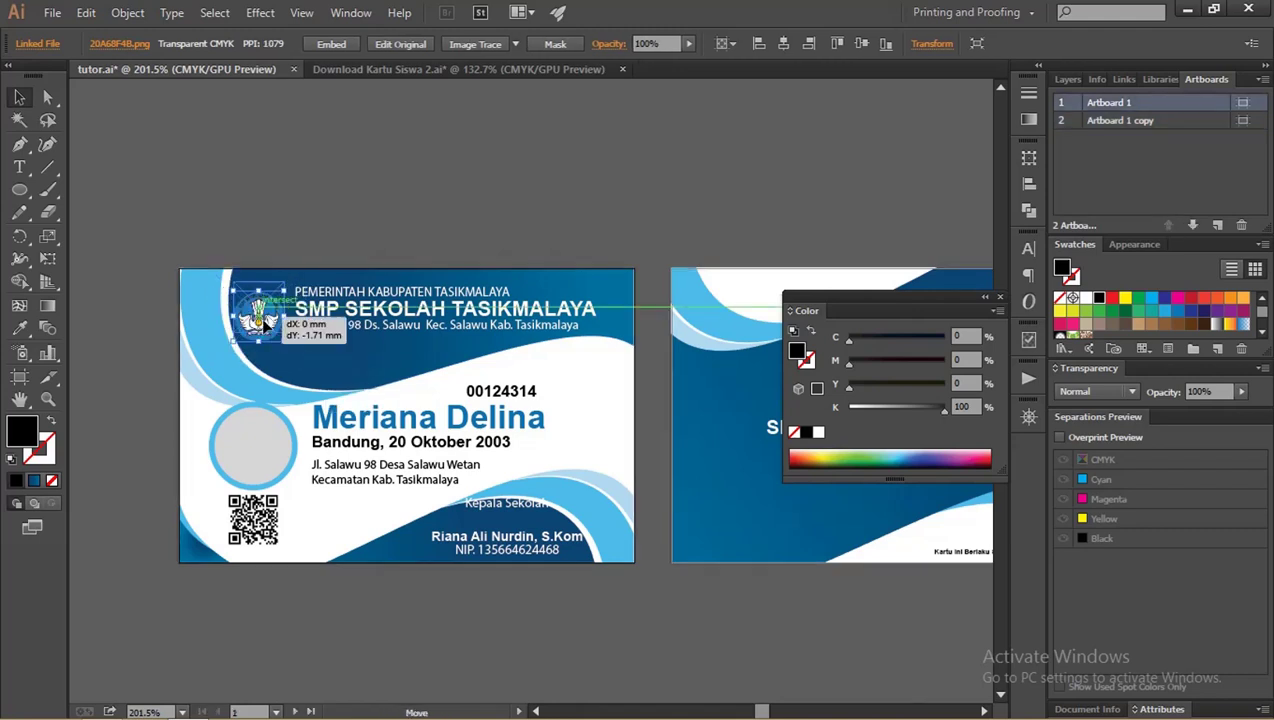
click(321, 210)
scroll(424, 337, down, 2)
mouse_move(424, 337)
mouse_down()
mouse_move(330, 293)
mouse_move(453, 347)
mouse_up()
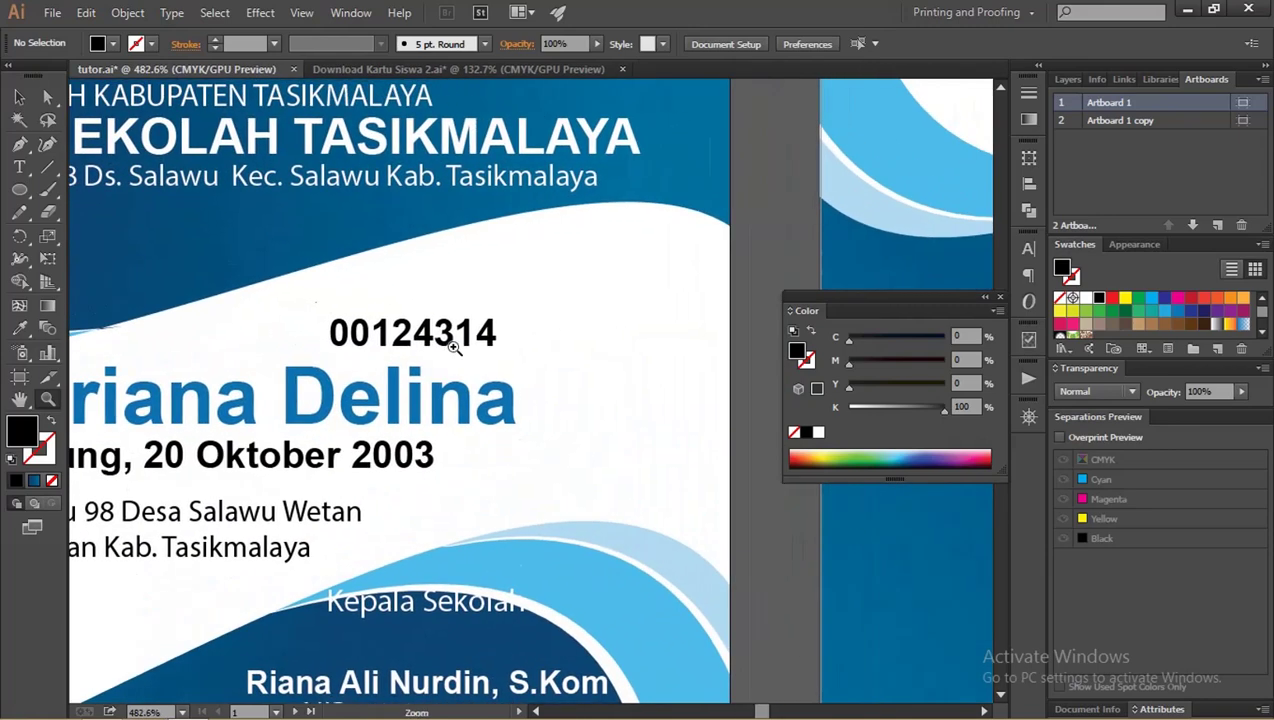
- Draw a pill-shaped rounded rectangle around the number 00124314
key(m)
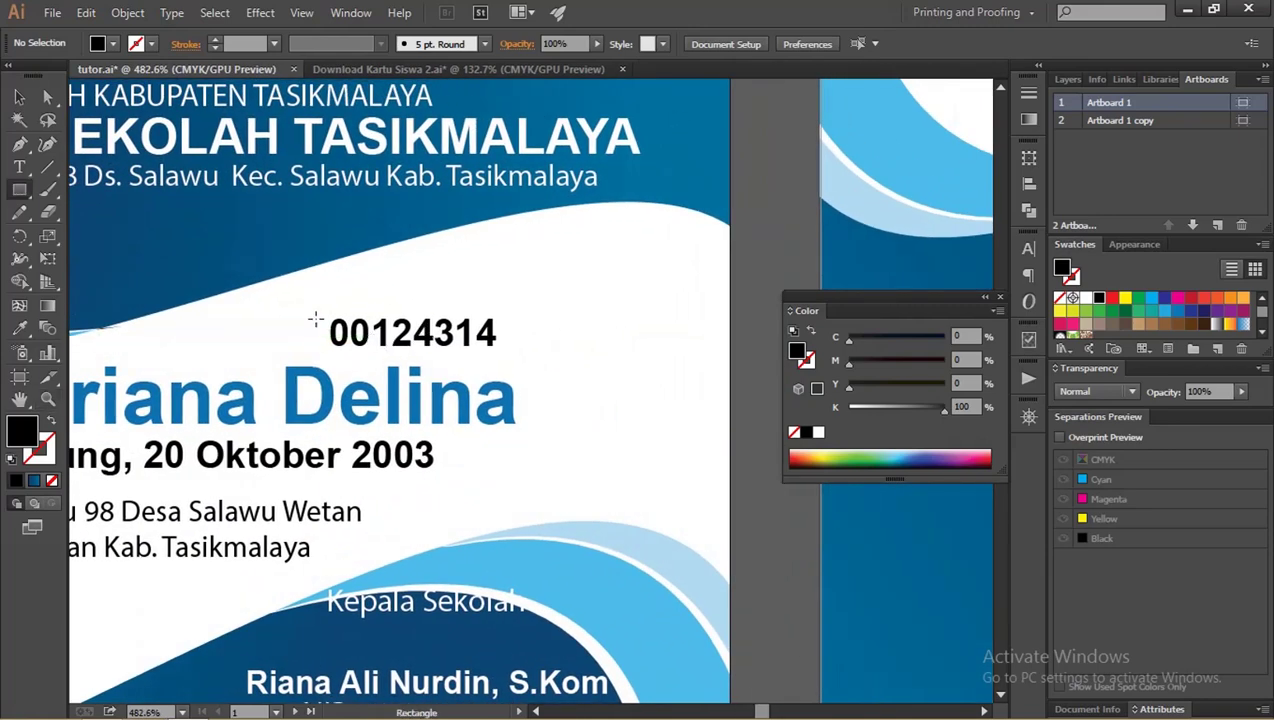
drag(319, 314, 510, 354)
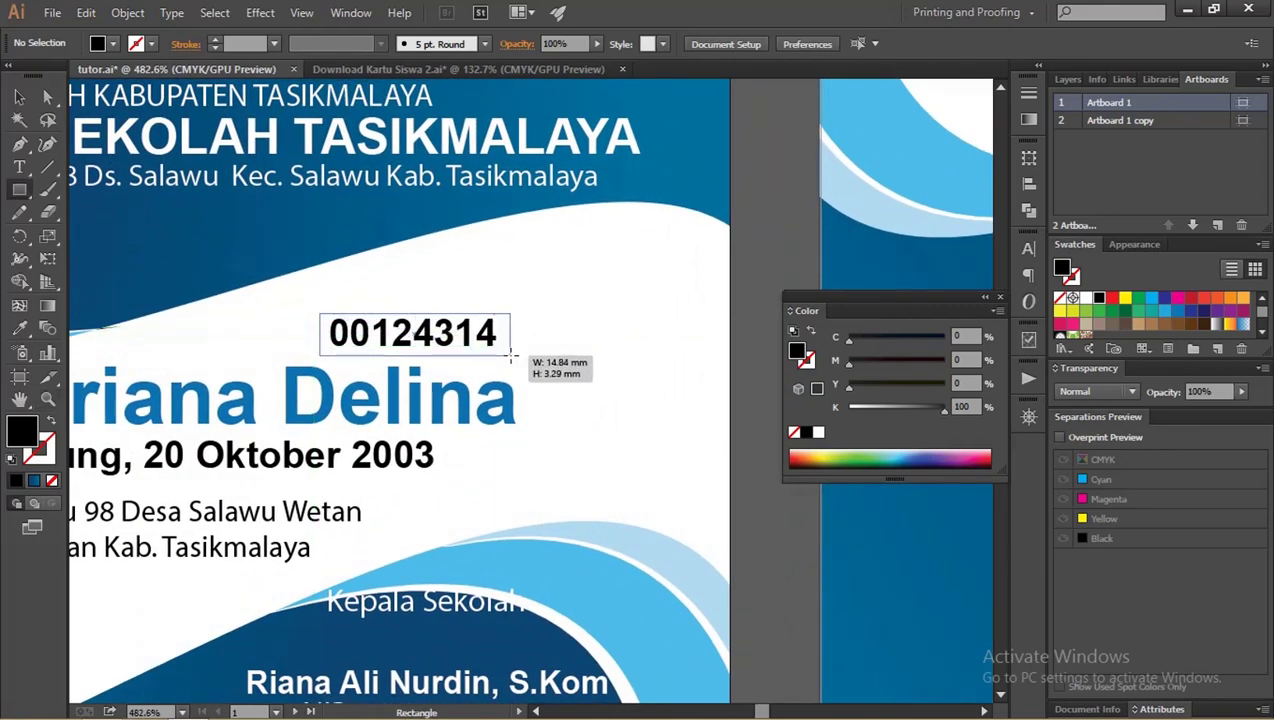
click(43, 97)
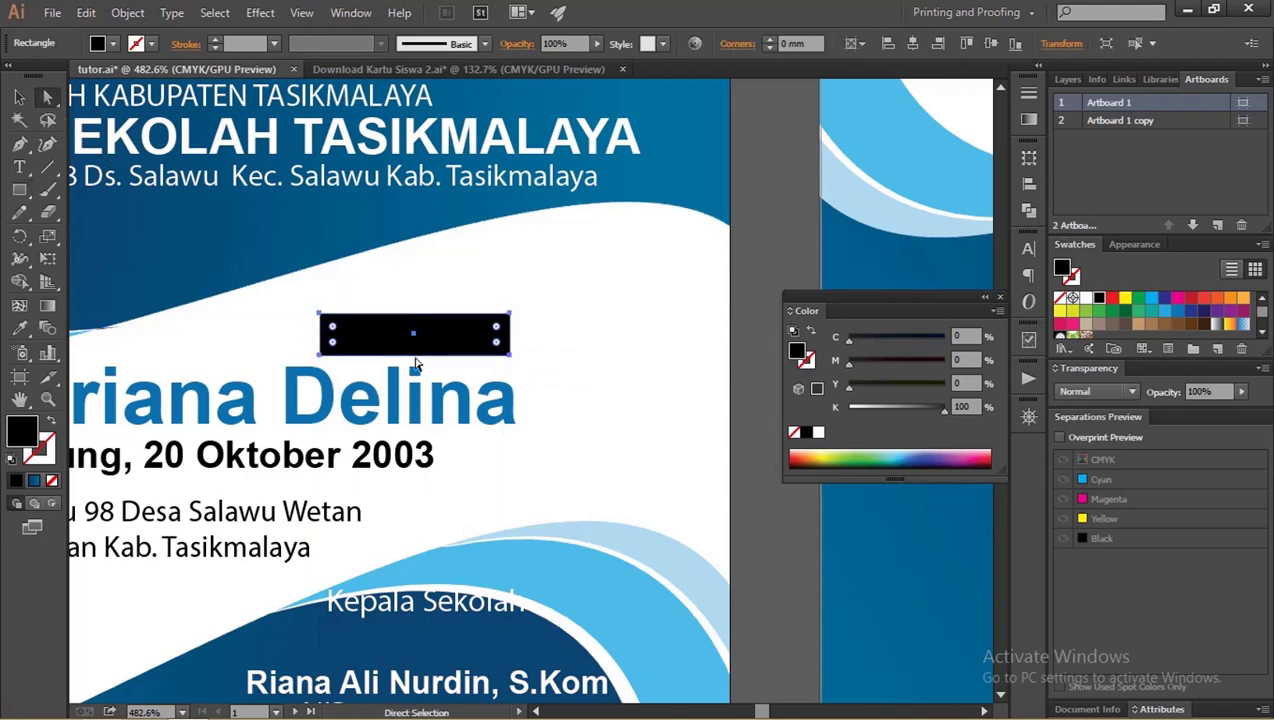
drag(335, 331, 412, 365)
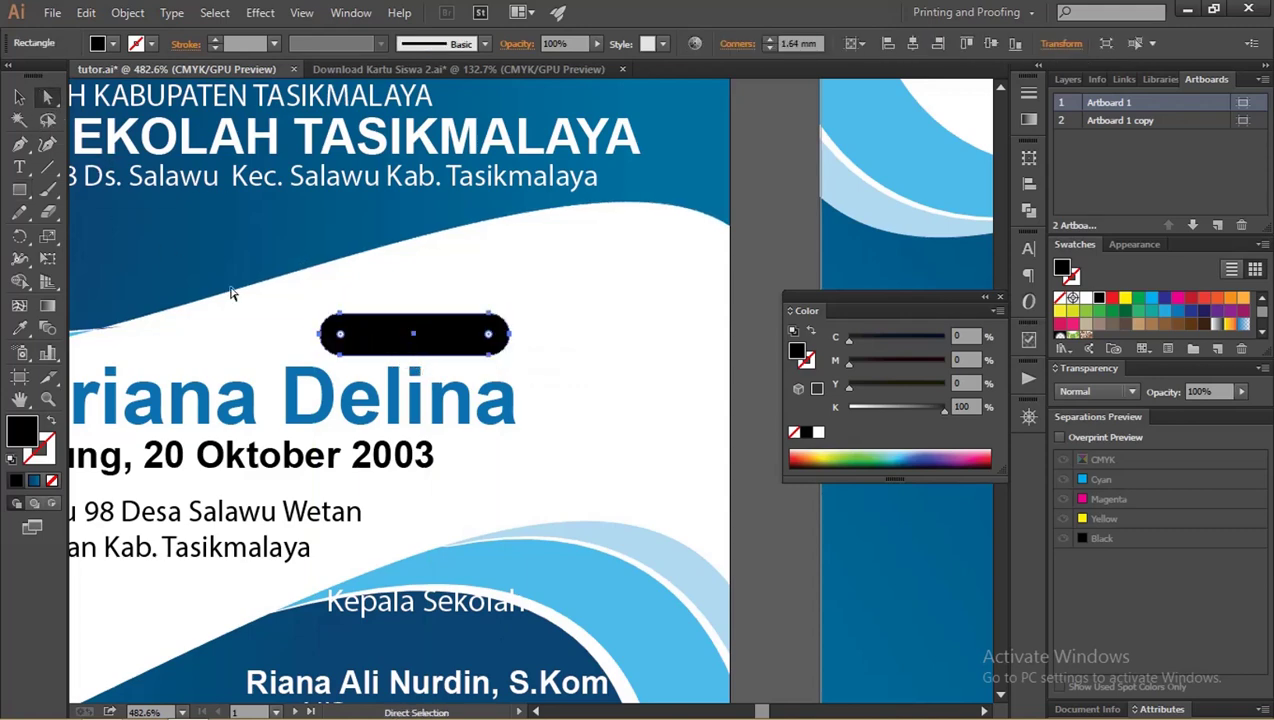
- Fill the badge with the background's blue gradient as Linear and send it behind the number
click(20, 328)
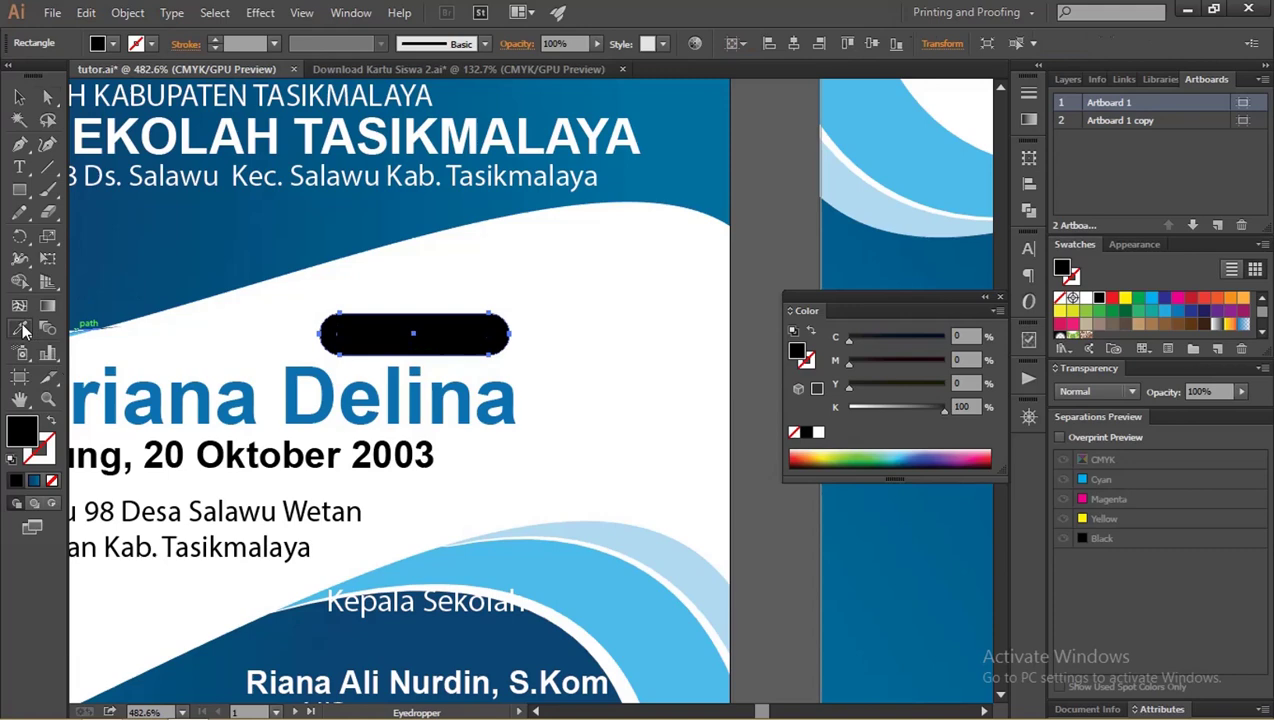
click(176, 226)
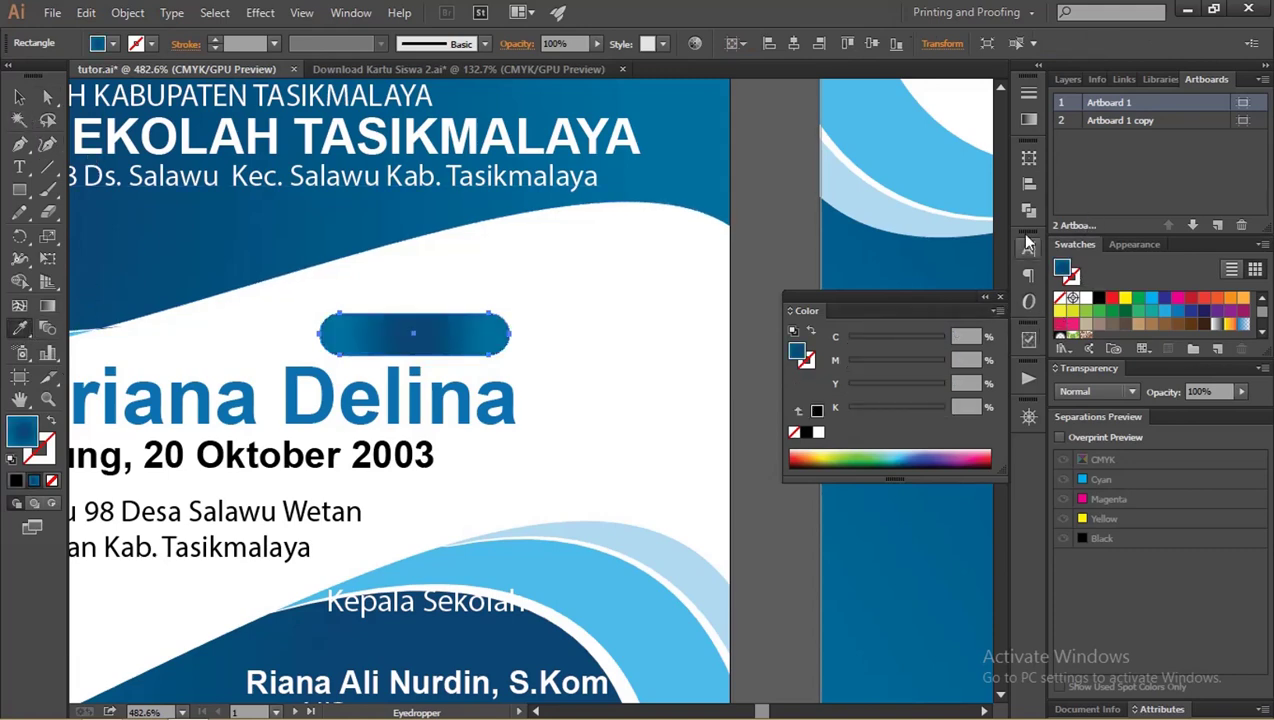
click(1029, 121)
click(946, 107)
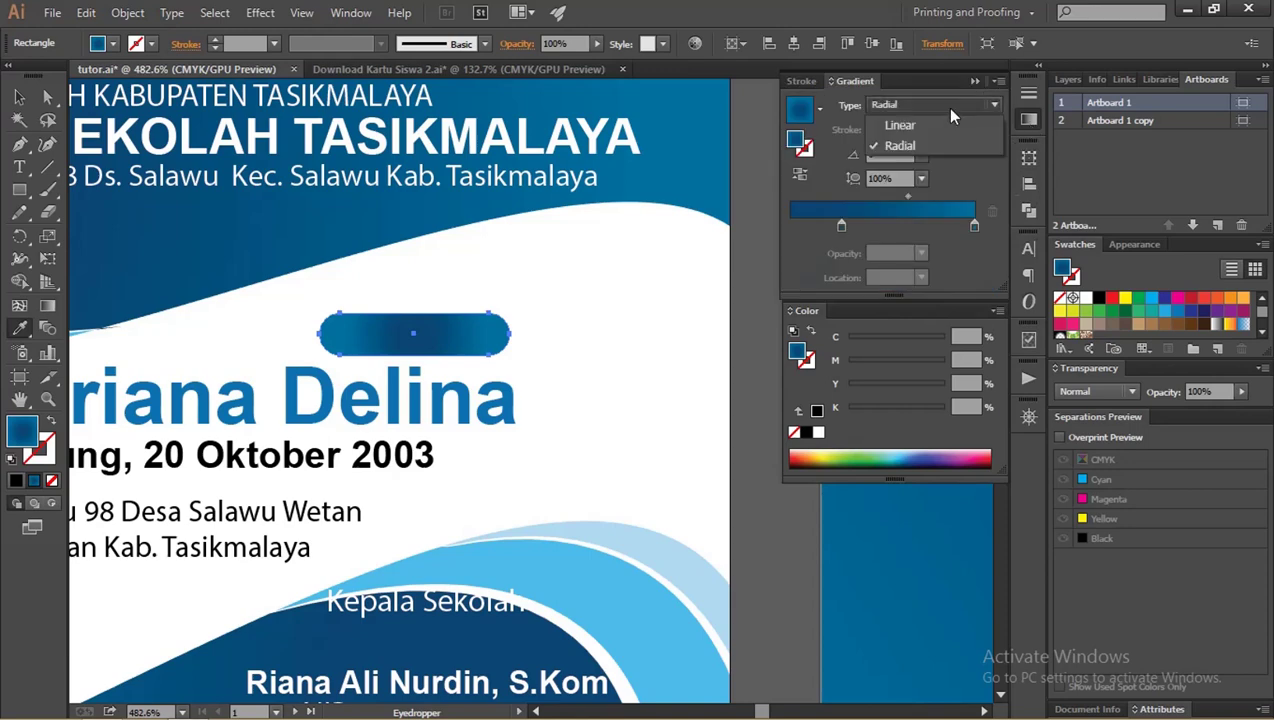
click(950, 127)
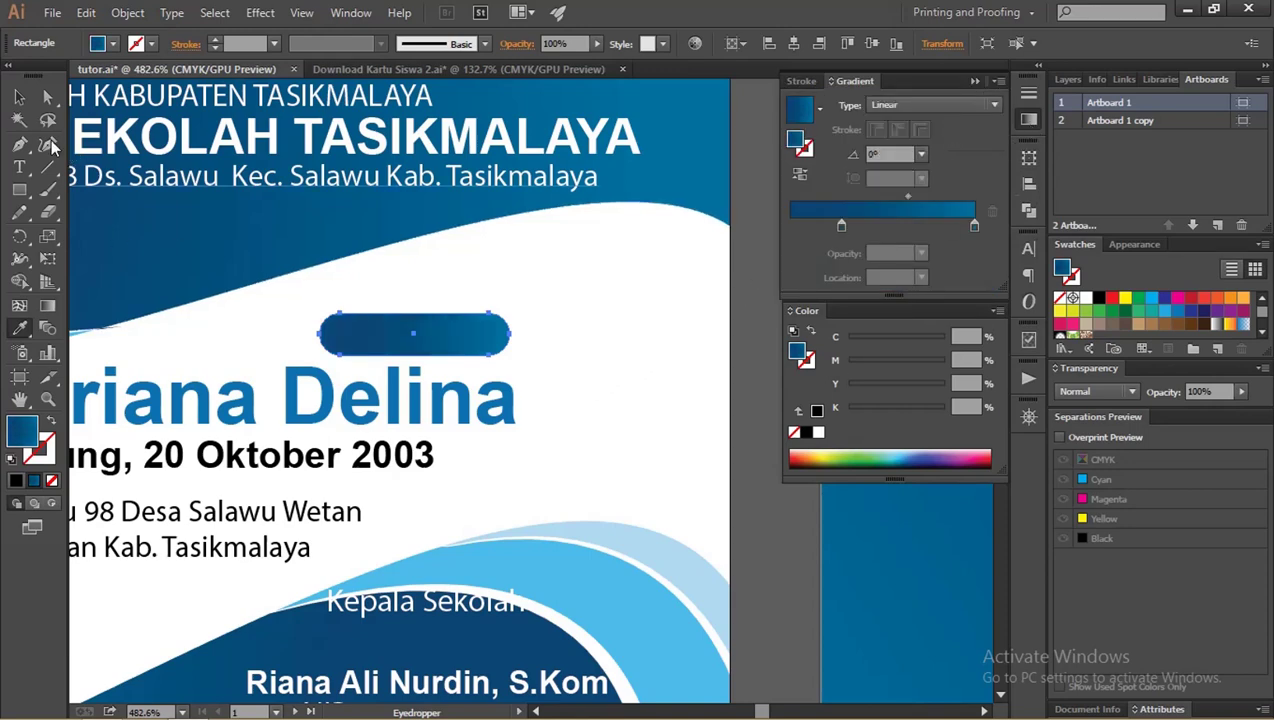
key(v)
key(a)
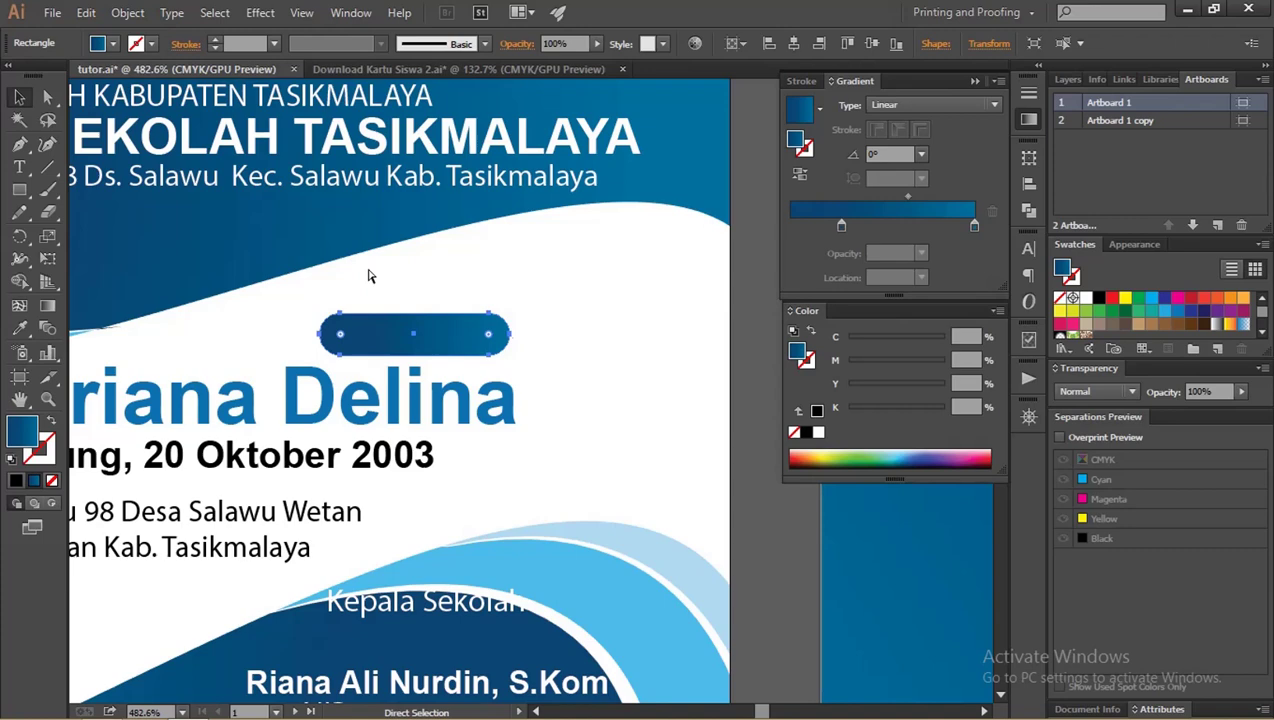
key(ctrl+bracketleft)
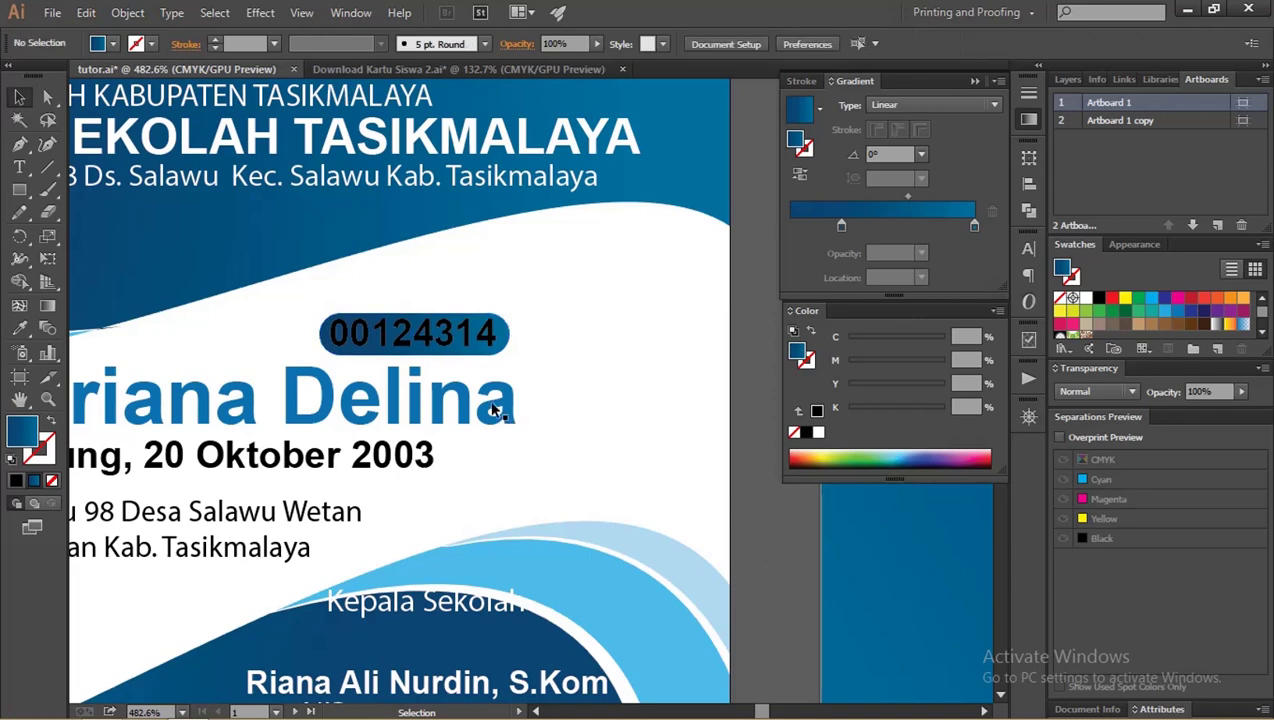
- Make the number 00124314 white with no stroke
click(464, 336)
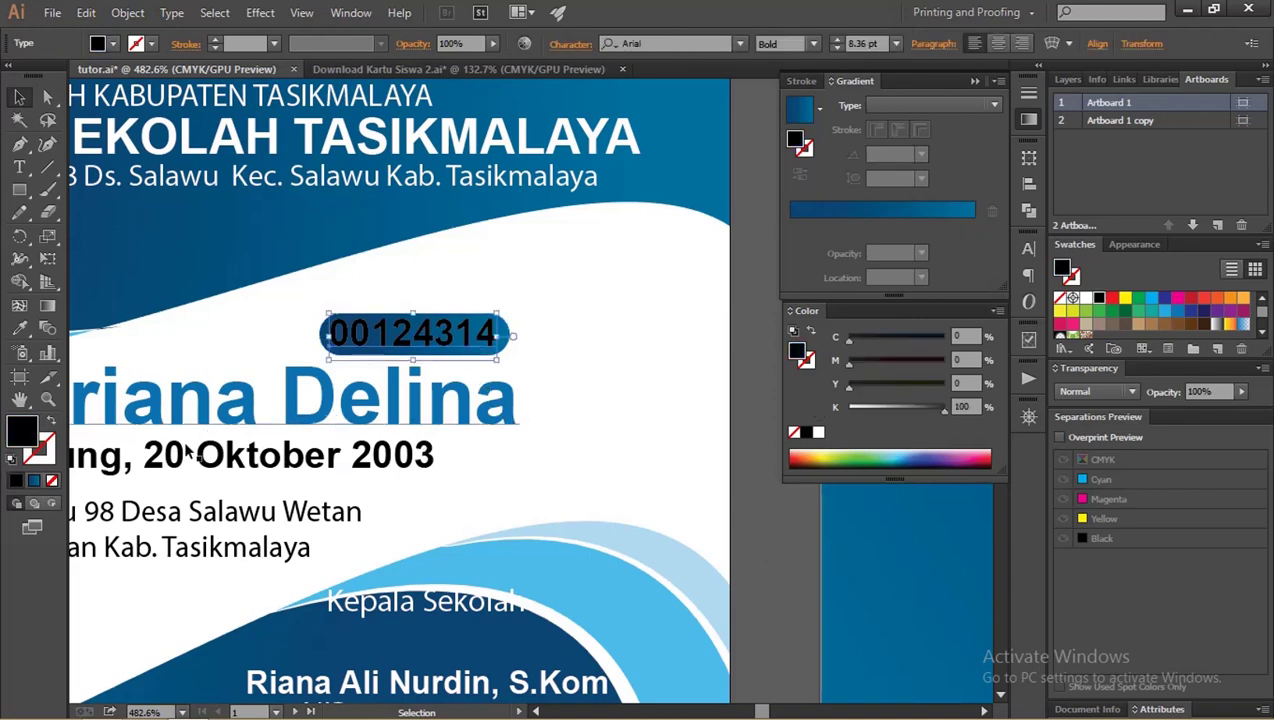
key(d)
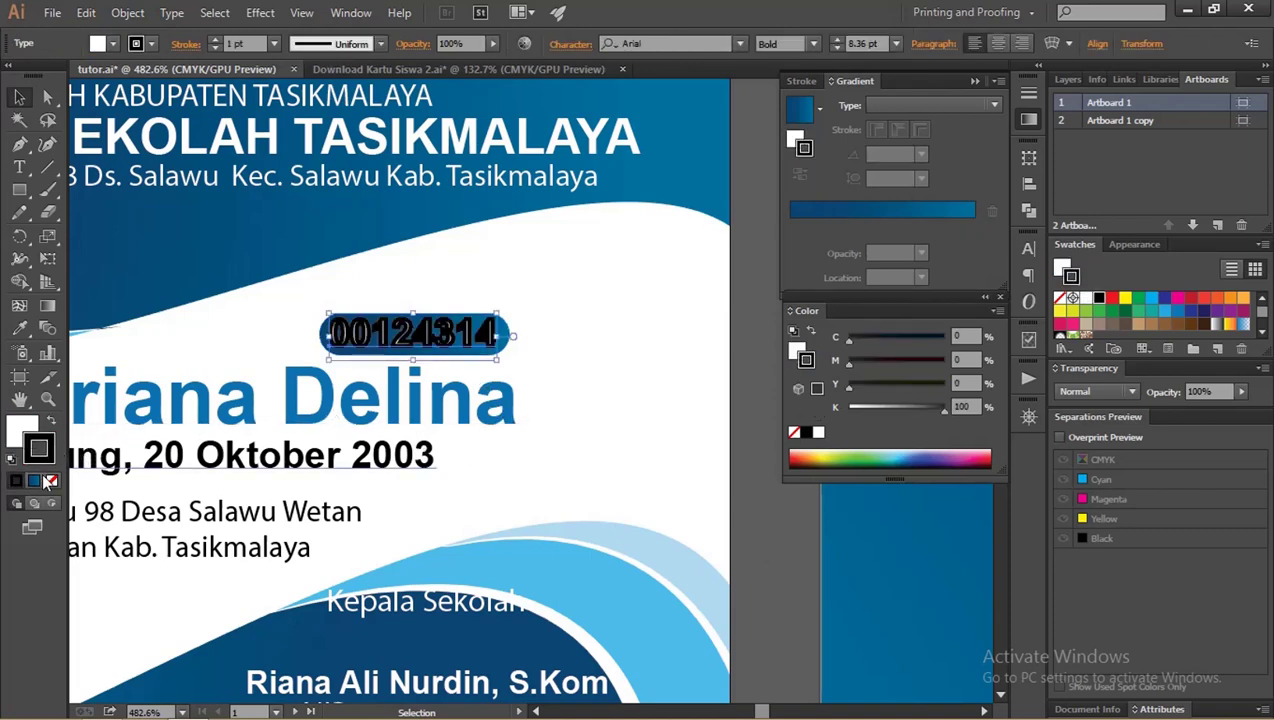
click(33, 481)
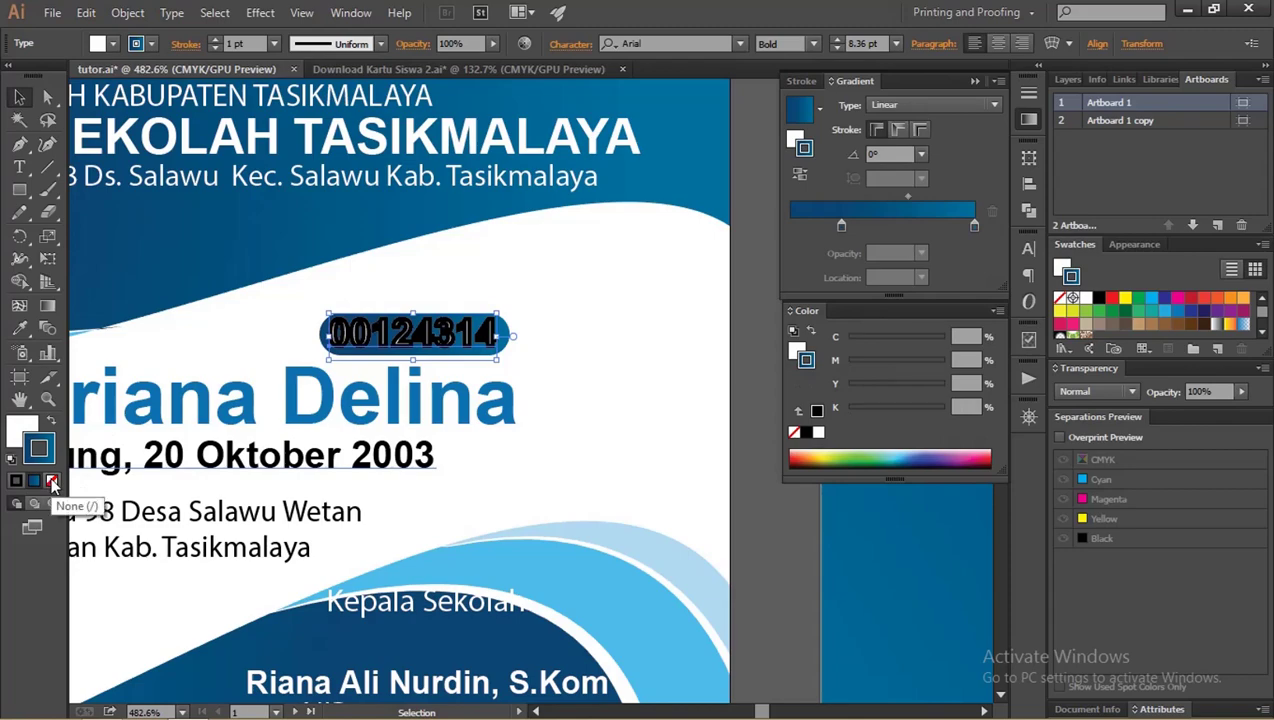
click(53, 482)
- Zoom out to both cards and close the Stroke/Gradient panel group
click(756, 565)
key(z)
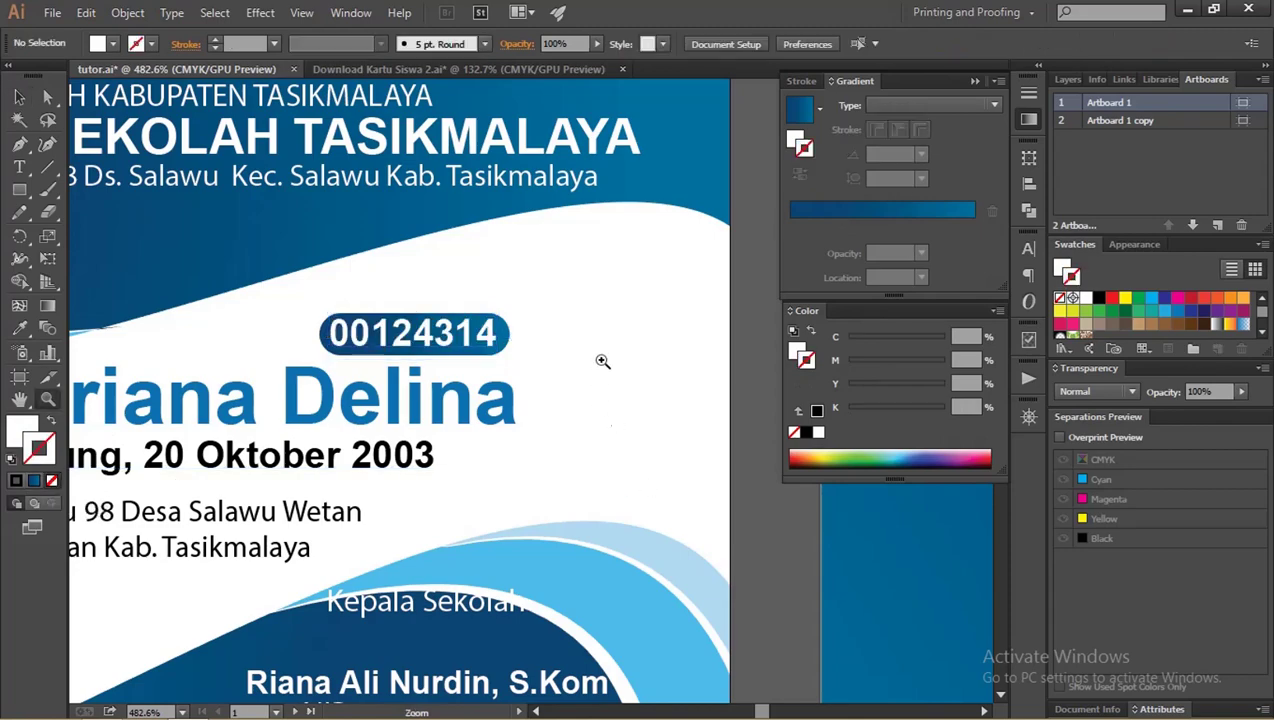
drag(602, 361, 392, 410)
click(970, 77)
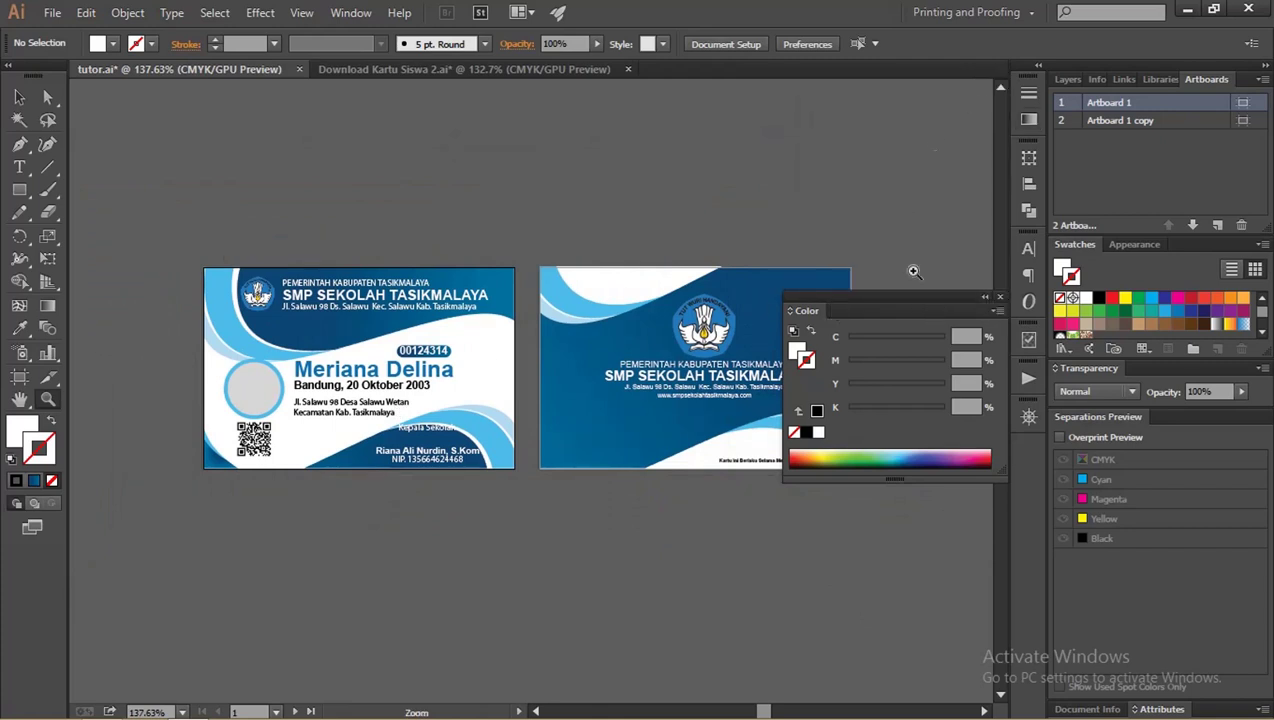
- Switch to full-screen mode with the interface hidden and zoom in to inspect the cards
key(f)
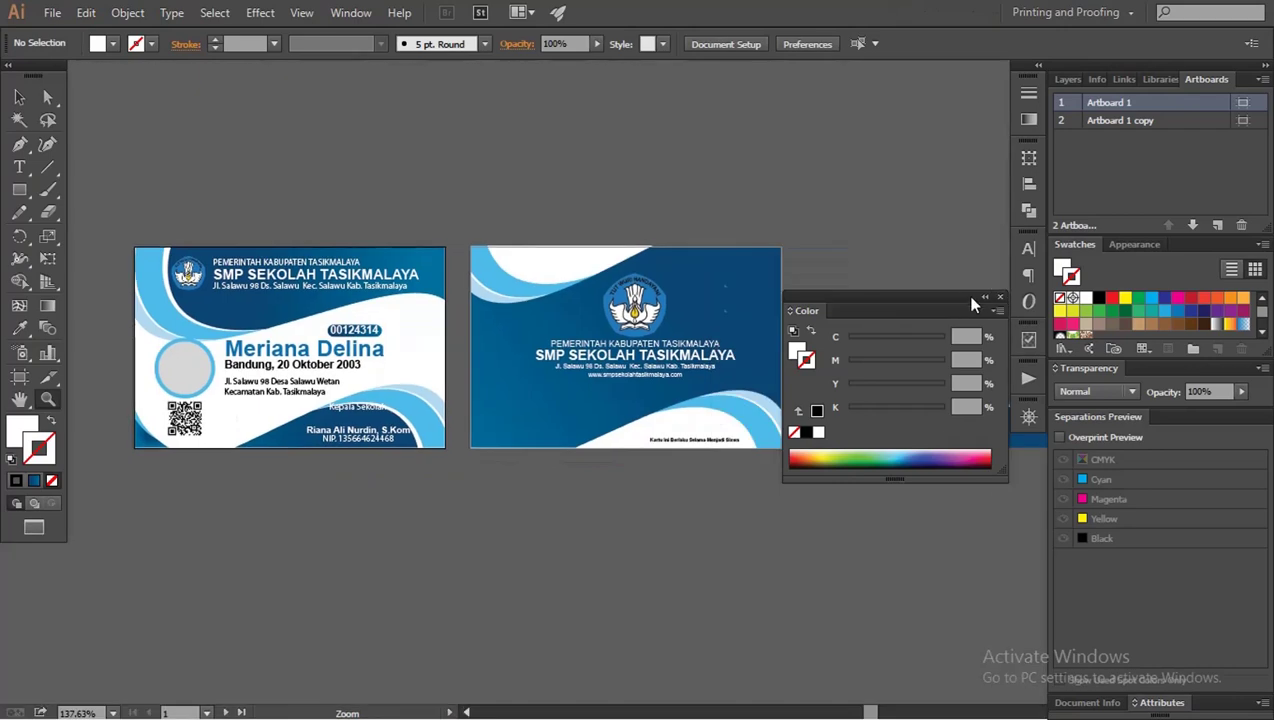
key(f)
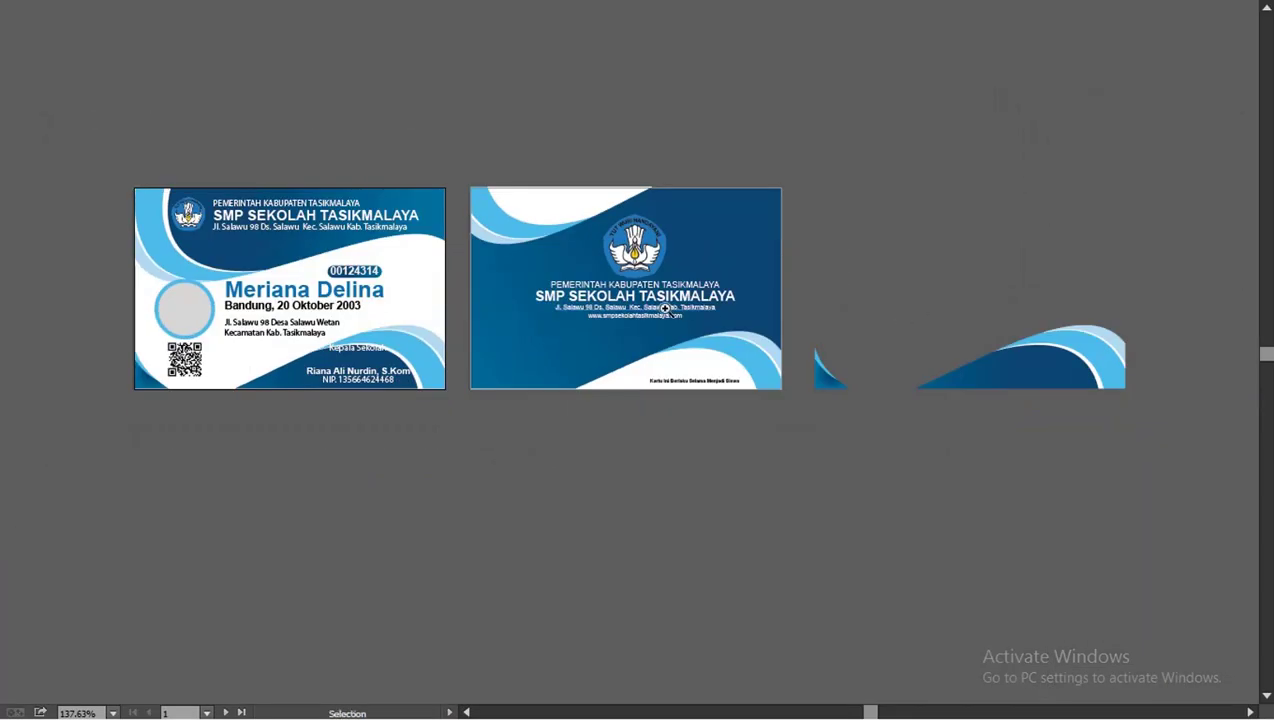
key(z)
drag(280, 247, 447, 313)
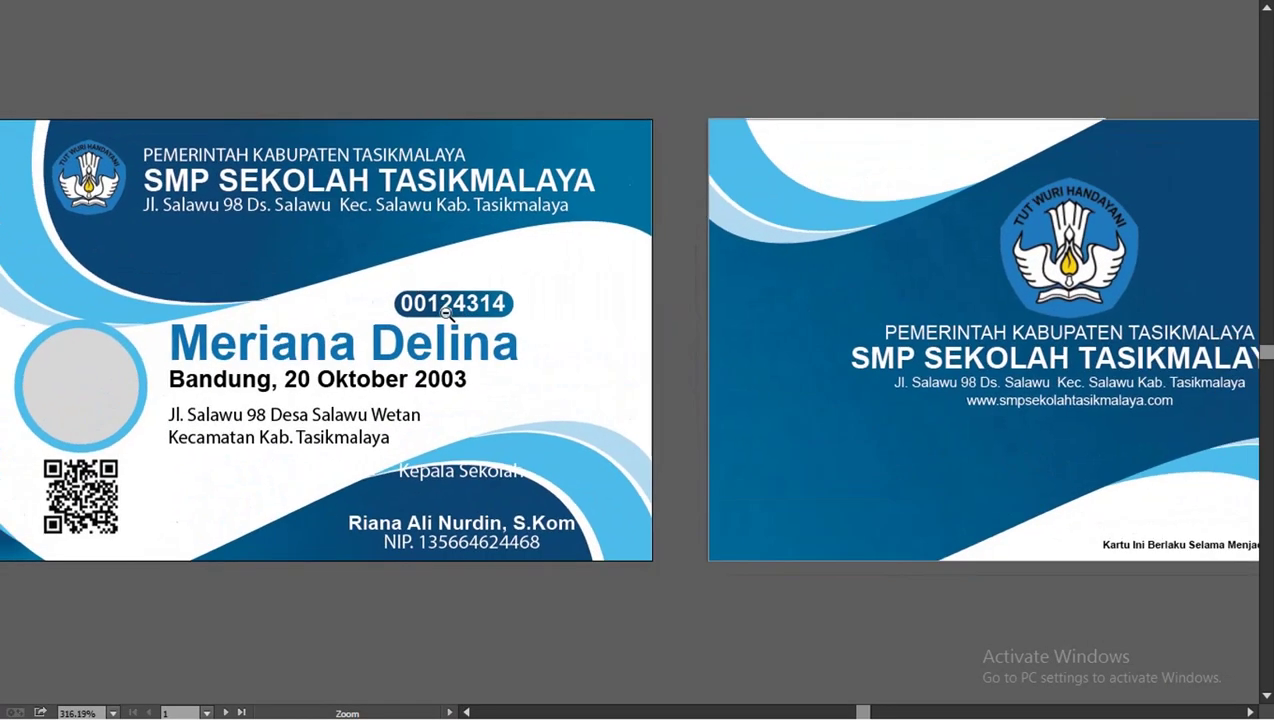
scroll(497, 338, down, 2)
scroll(605, 364, down, 1)
scroll(645, 358, down, 1)
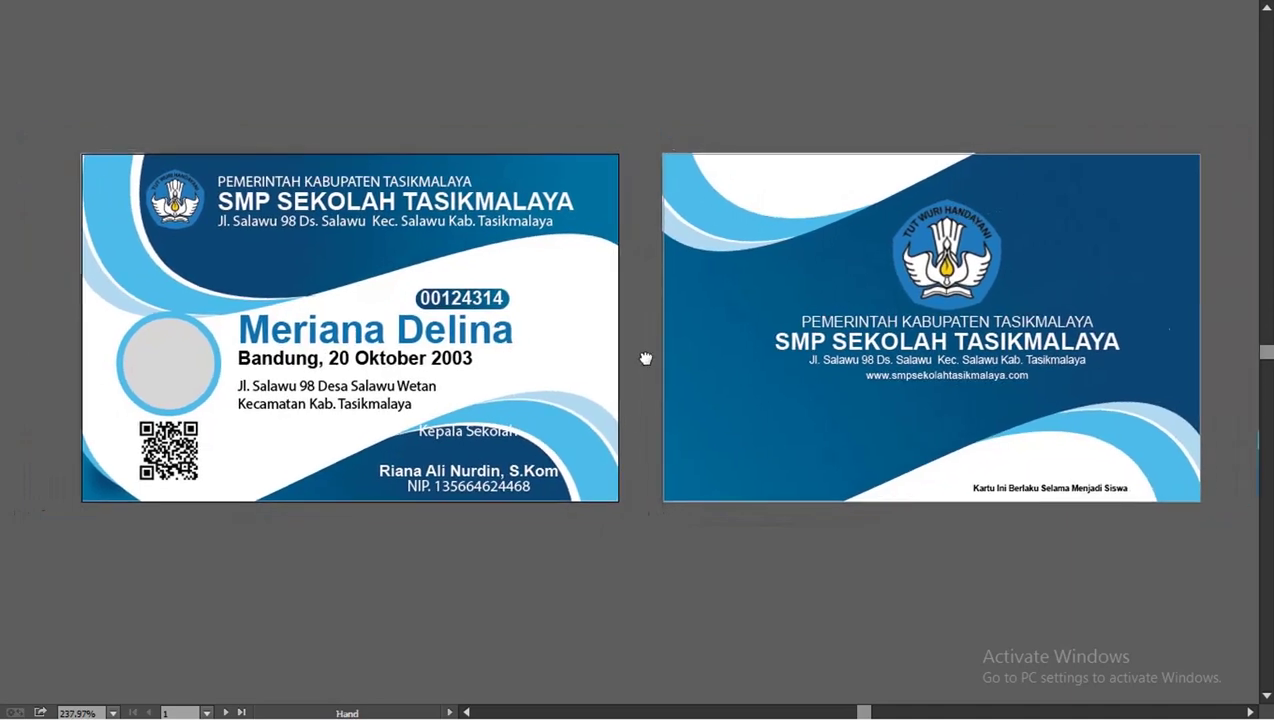
key(ctrl)
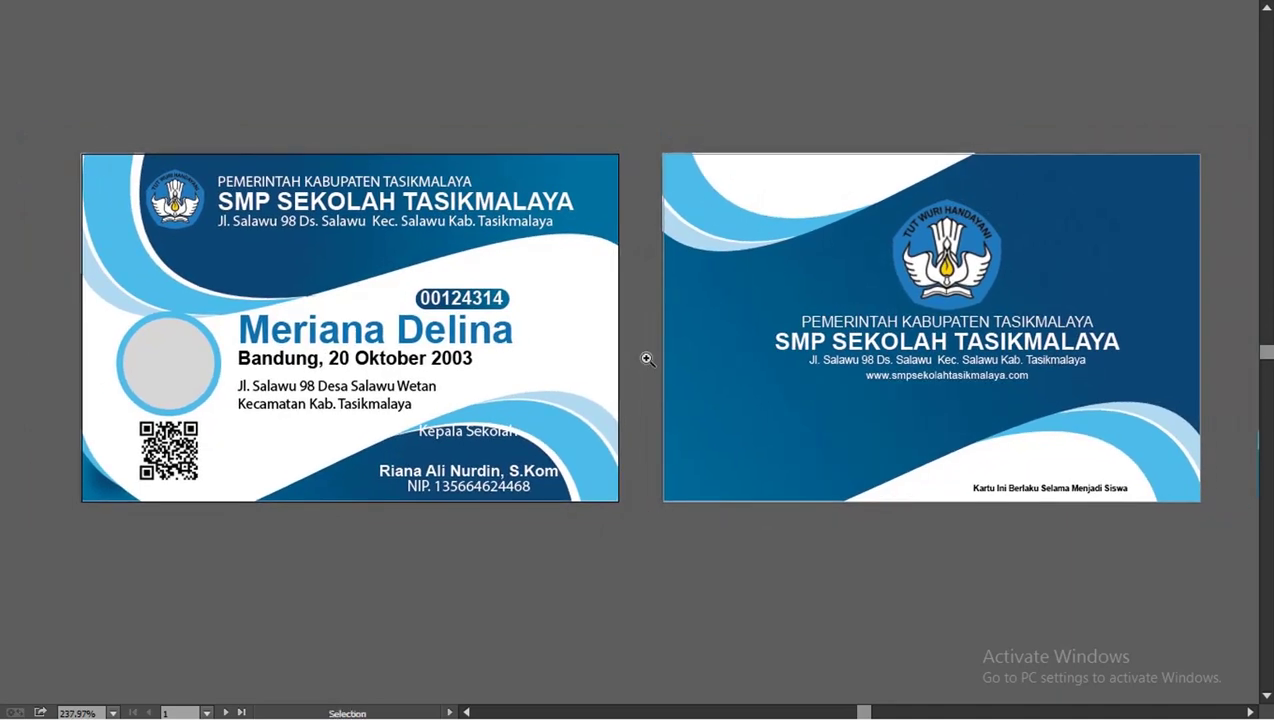